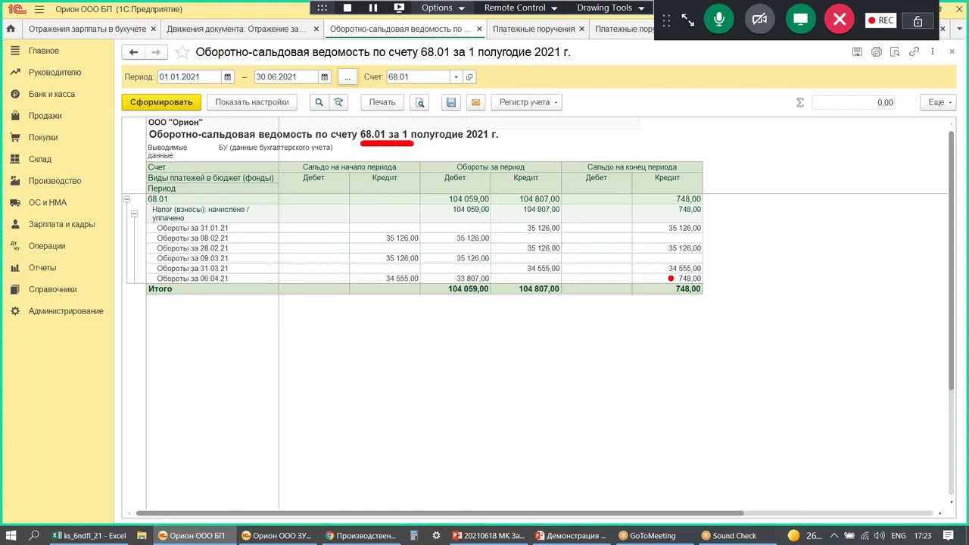
mouse_move(366, 333)
left_mouse_down()
mouse_move(375, 370)
mouse_move(365, 395)
left_mouse_up()
mouse_move(478, 326)
left_mouse_down()
mouse_move(472, 334)
mouse_move(555, 333)
mouse_move(554, 363)
left_mouse_up()
left_click(488, 365)
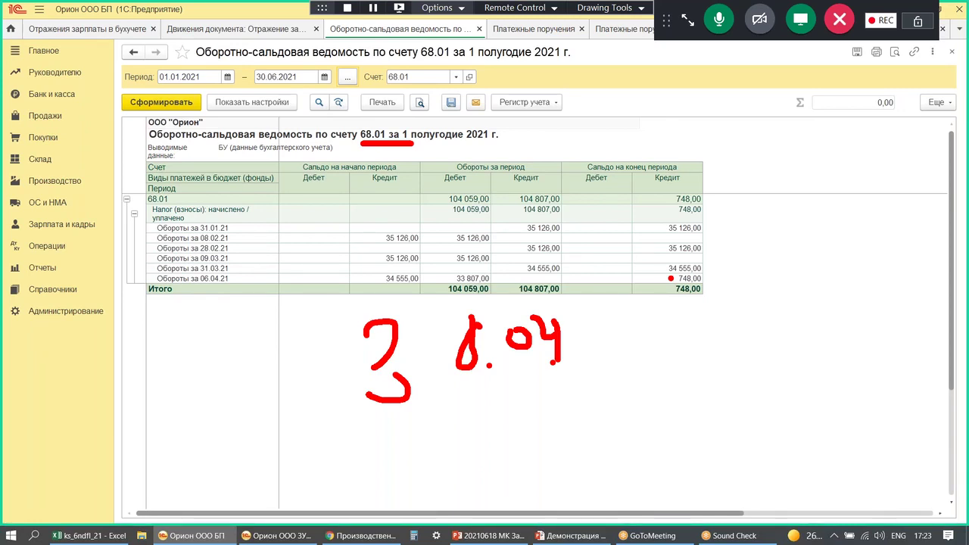
key("Escape")
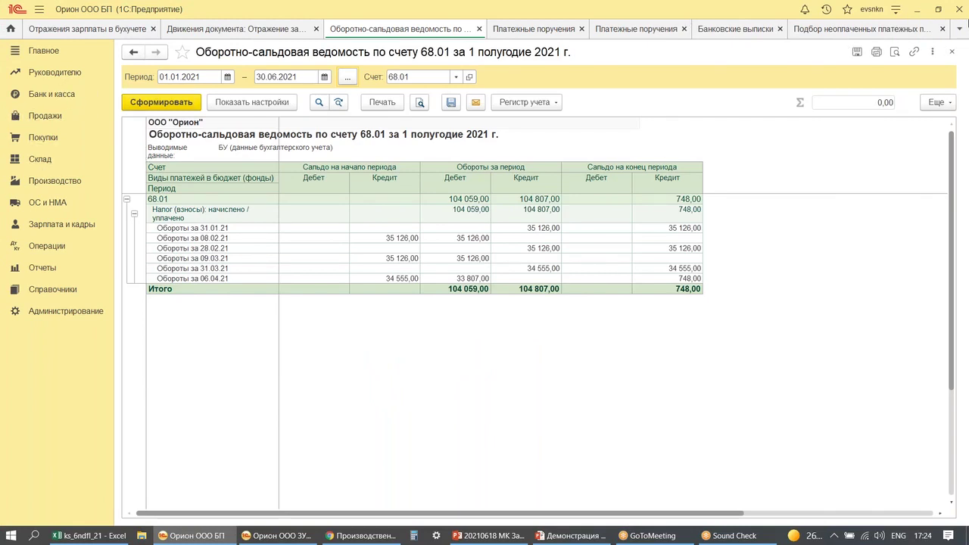
left_click(39, 51)
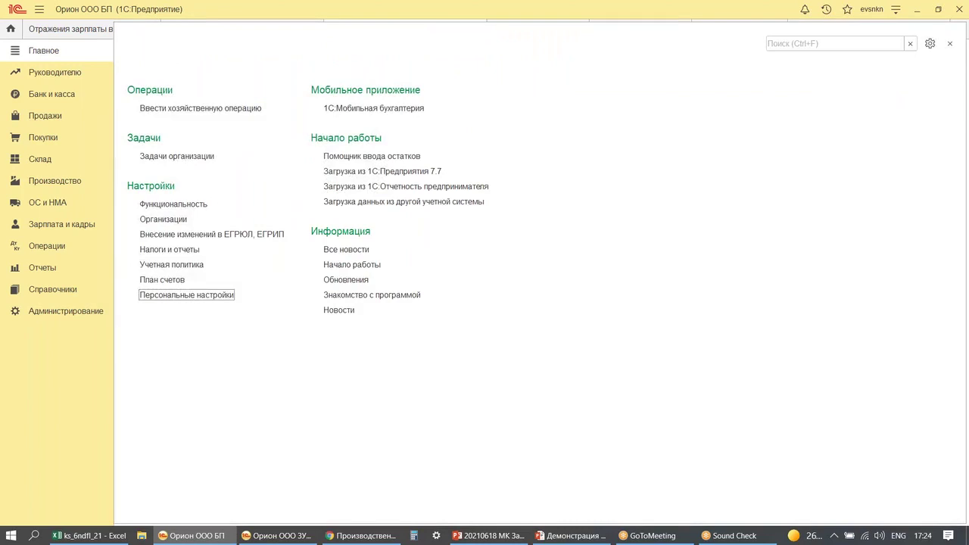
- Set the working date to 30.04.2021 in the personal settings
left_click(195, 297)
left_click(357, 147)
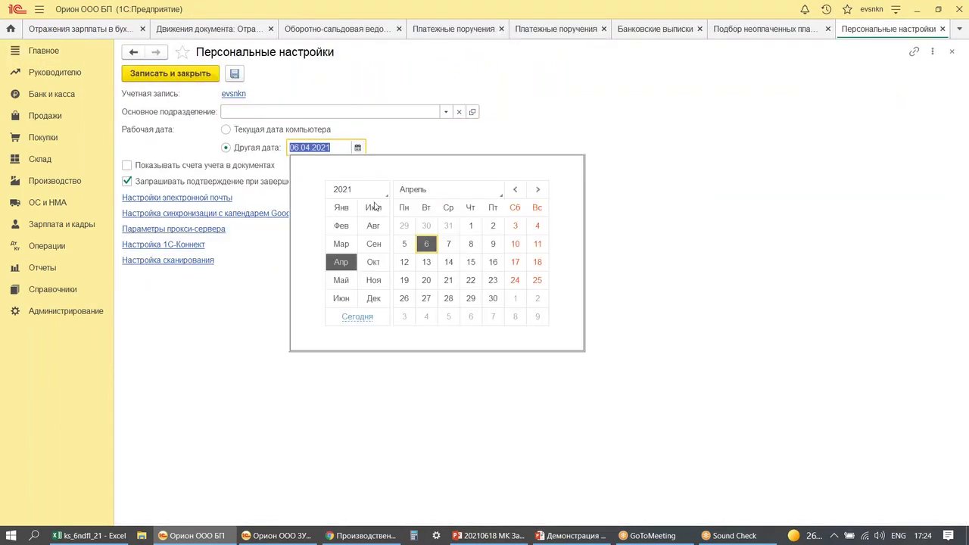
left_click(493, 298)
left_click(171, 73)
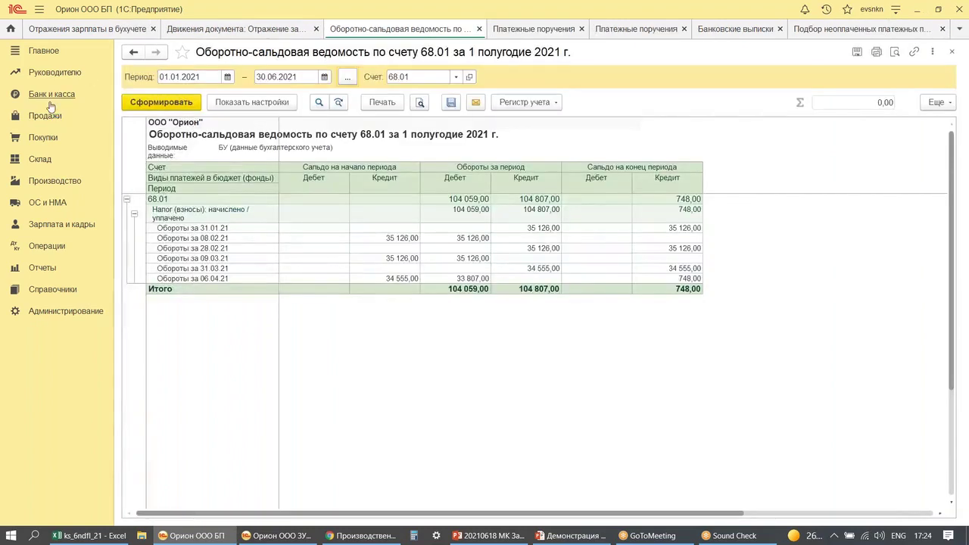
- Create a payment order for the accrued 748,00 НДФЛ, excluding VAT
left_click(50, 96)
left_click(163, 102)
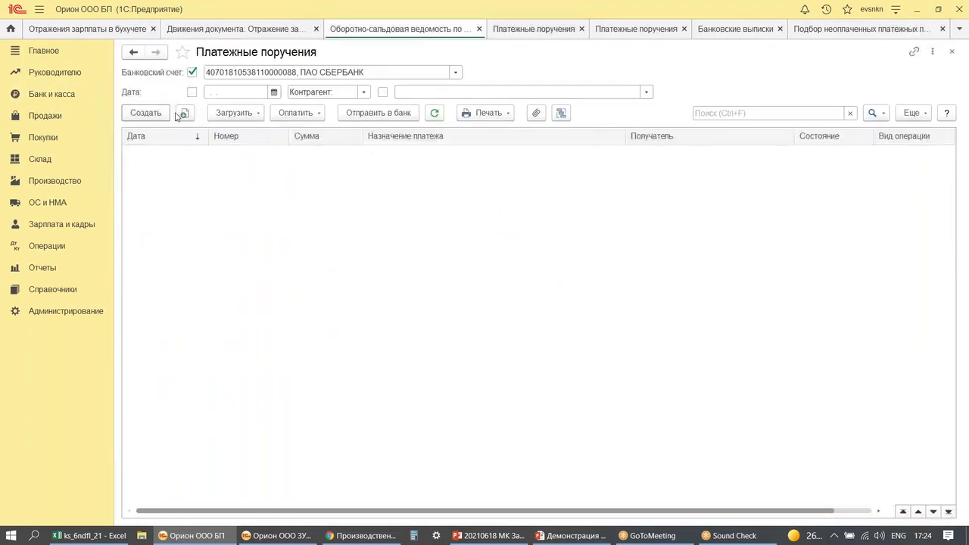
left_click(301, 115)
left_click(333, 132)
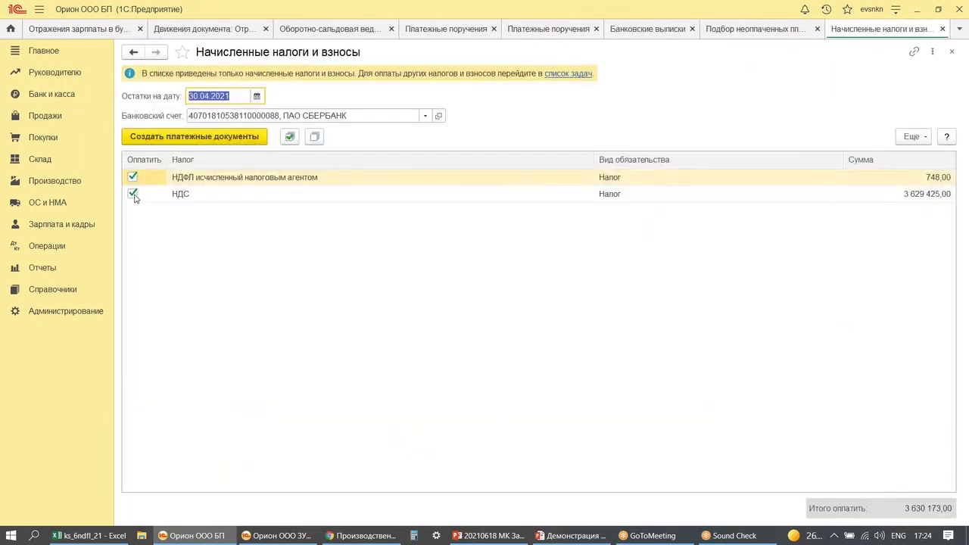
left_click(132, 194)
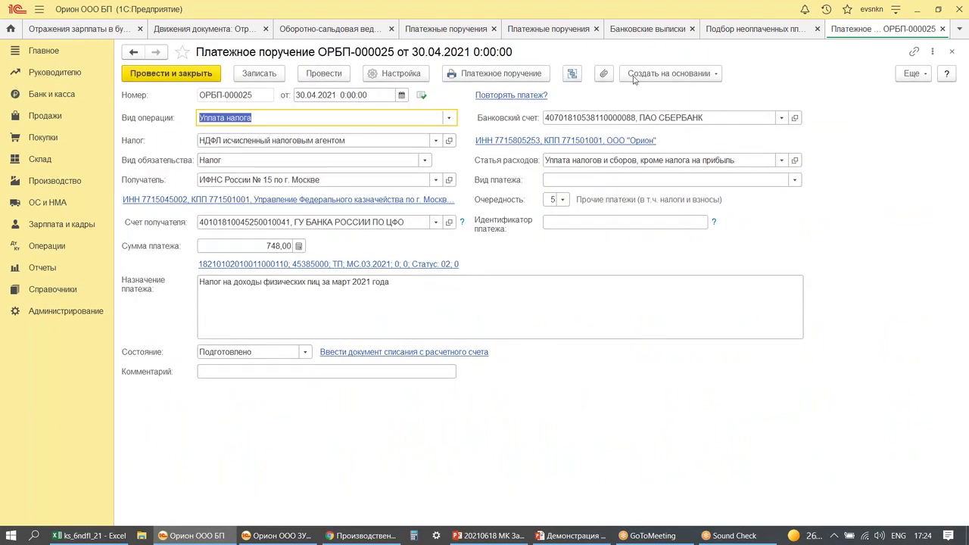
left_click(620, 31)
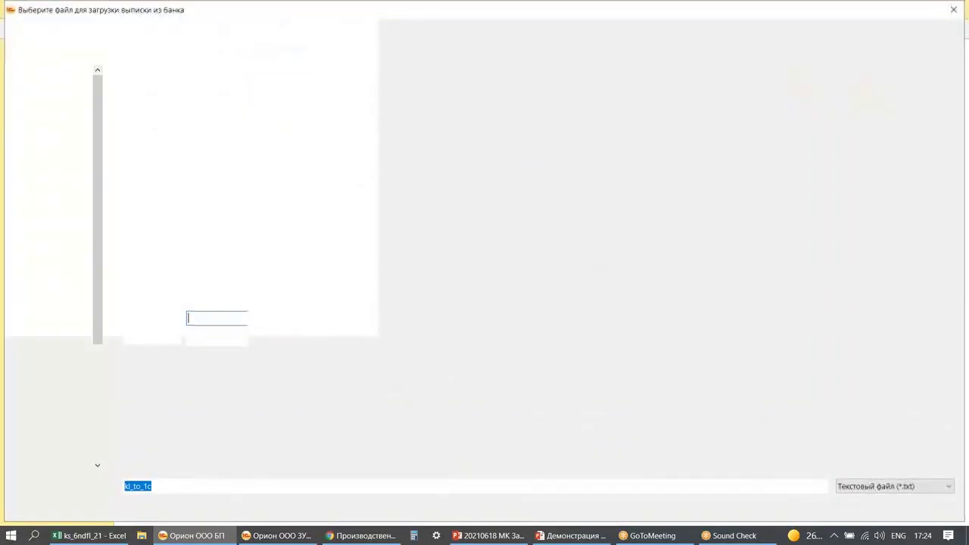
- Start picking unpaid payment orders for a bank statement dated 30.04.2021
key("Escape")
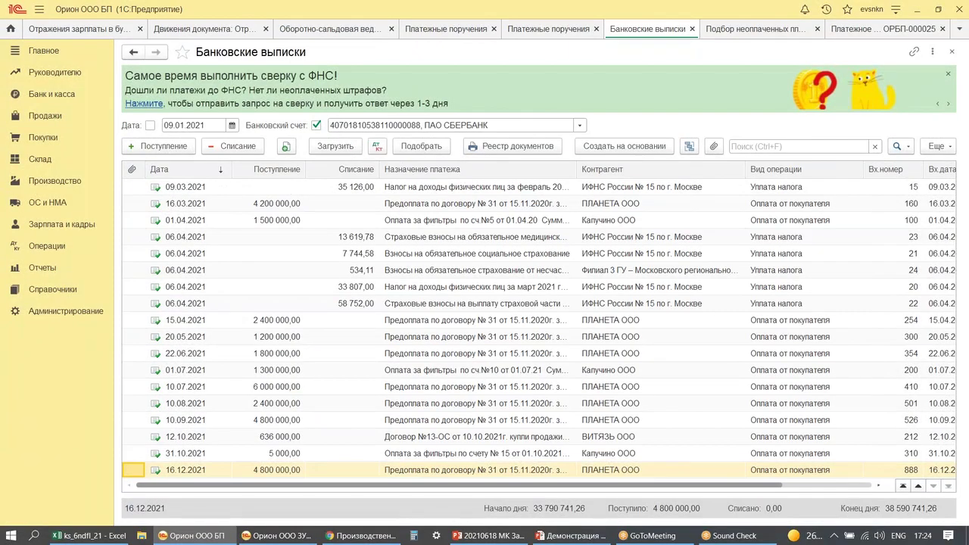
left_click(421, 145)
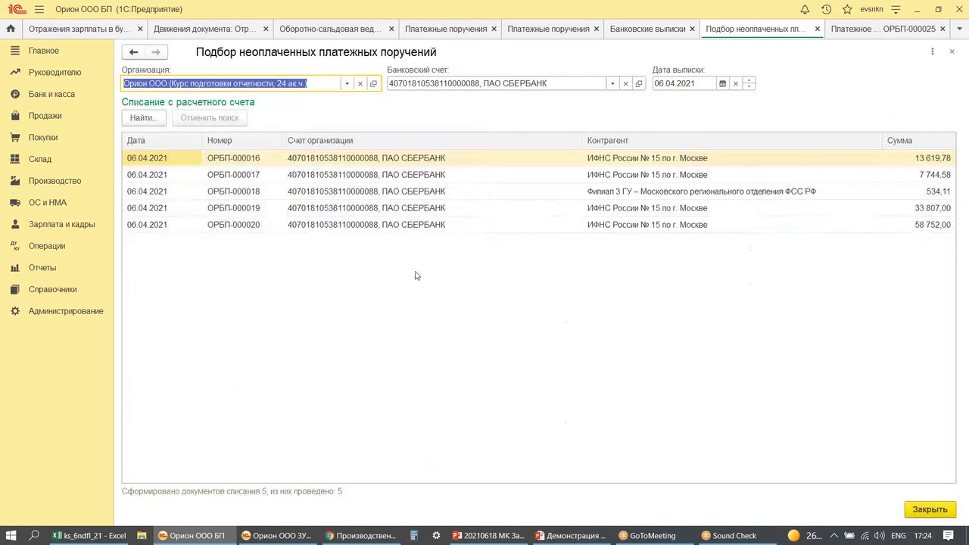
left_click(696, 83)
key("Delete")
type("30042021")
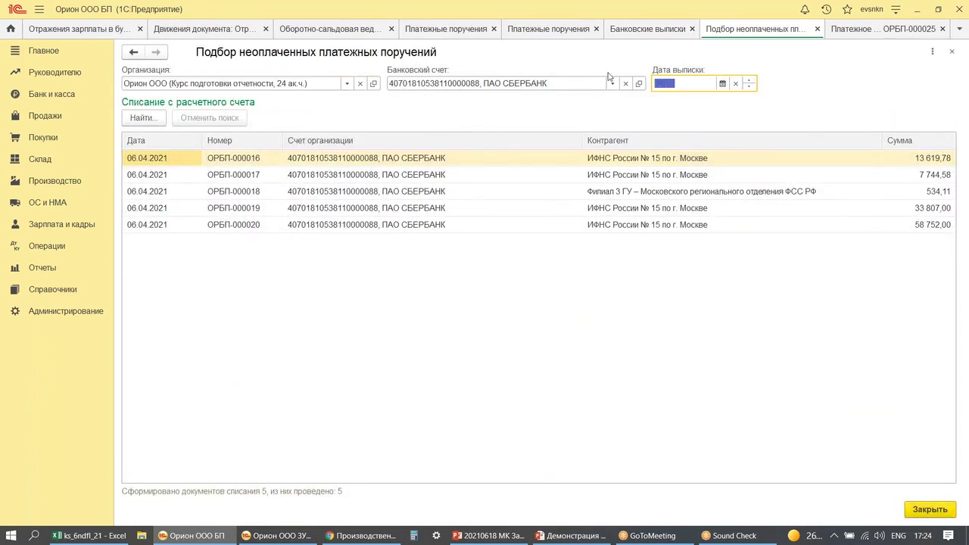
key("Tab")
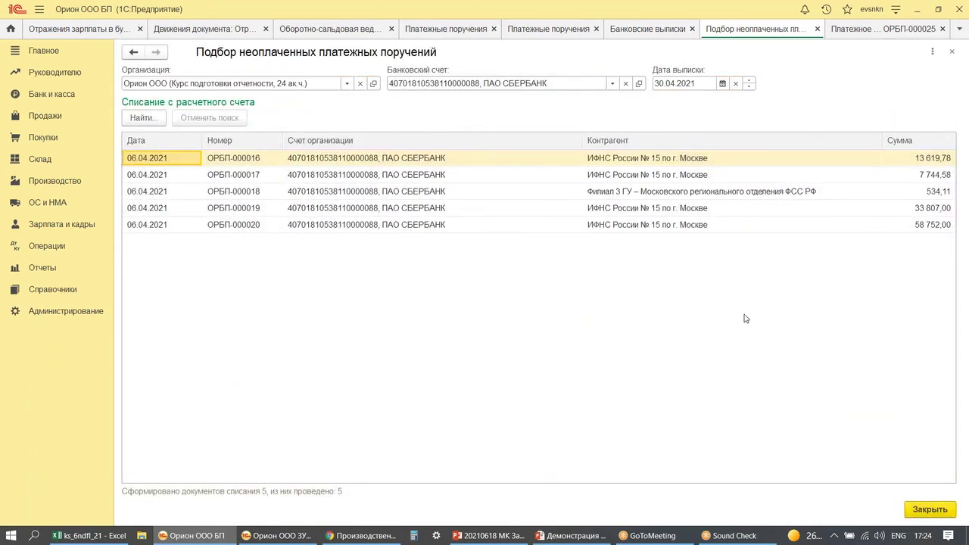
- Reopen the bank statements list in a maximized accounting window
left_click(626, 32)
left_click_drag(635, 33, 560, 129)
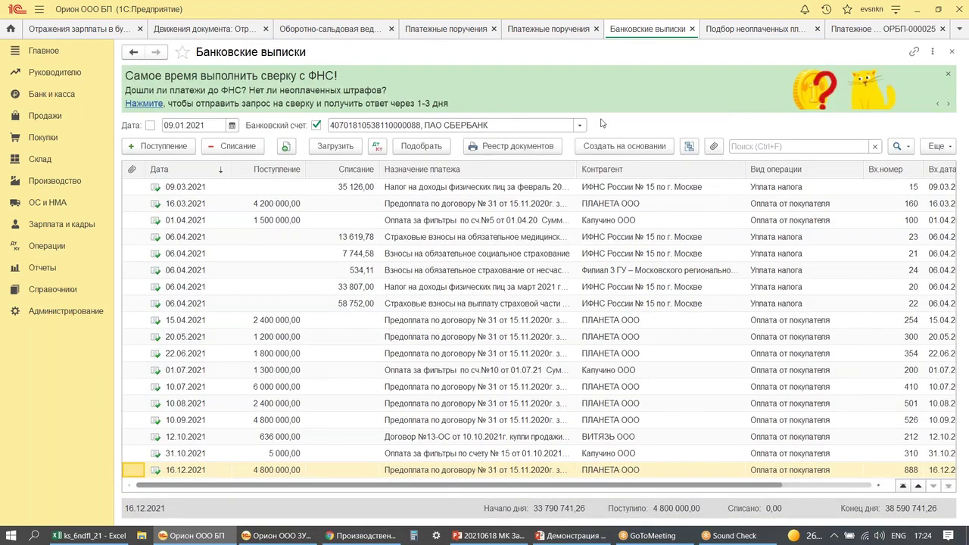
left_click(939, 9)
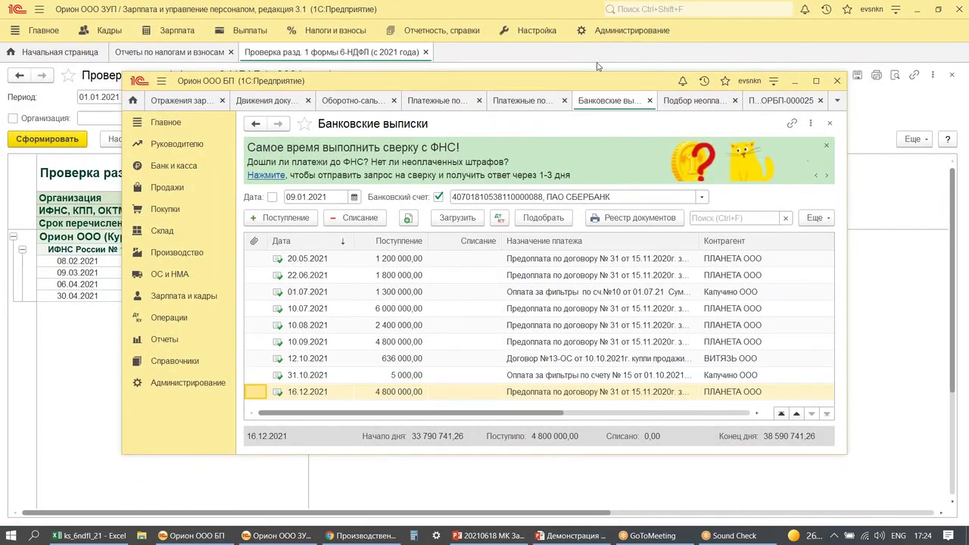
left_click(649, 100)
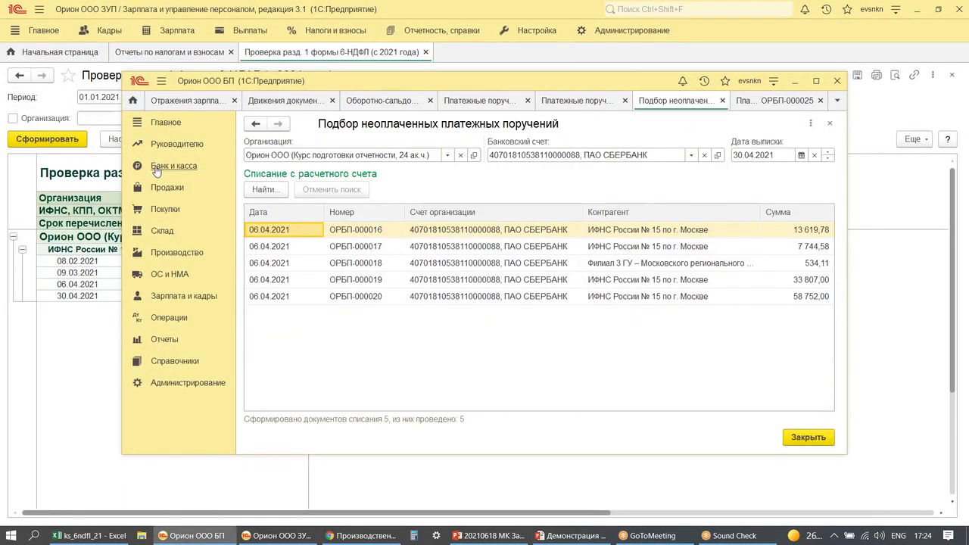
left_click(160, 168)
left_click(298, 210)
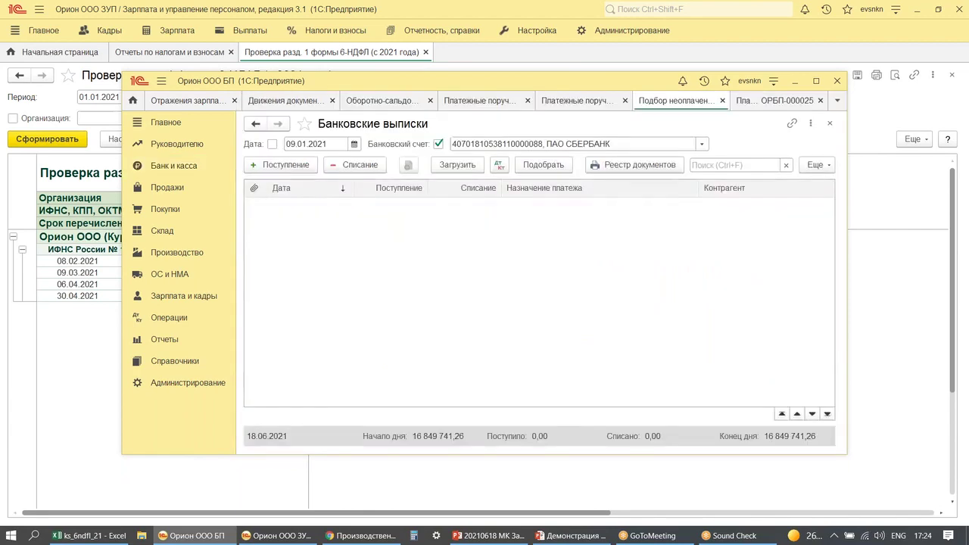
left_click(817, 81)
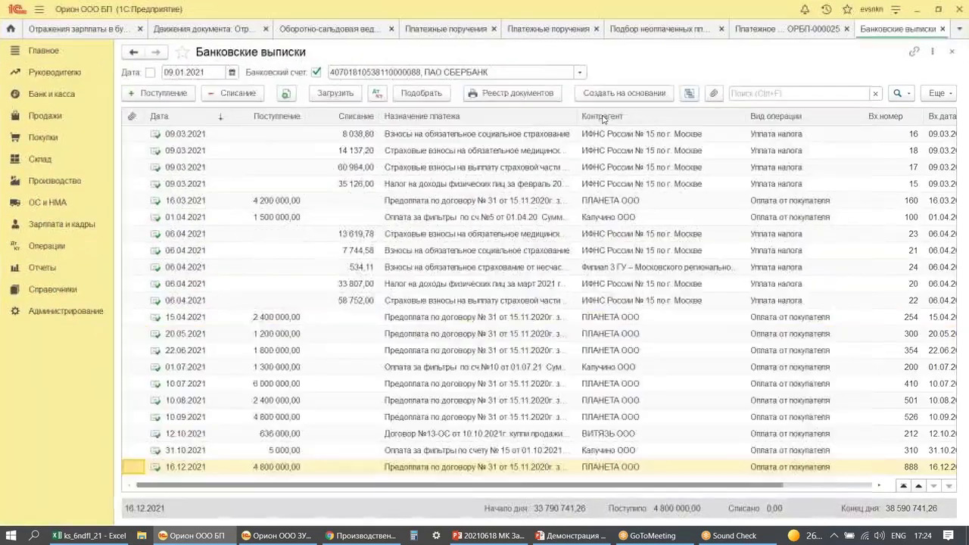
- Generate 30.04.2021 statement lines from ОРБП-000025 and regenerate the 68.01 balance sheet
left_click(401, 151)
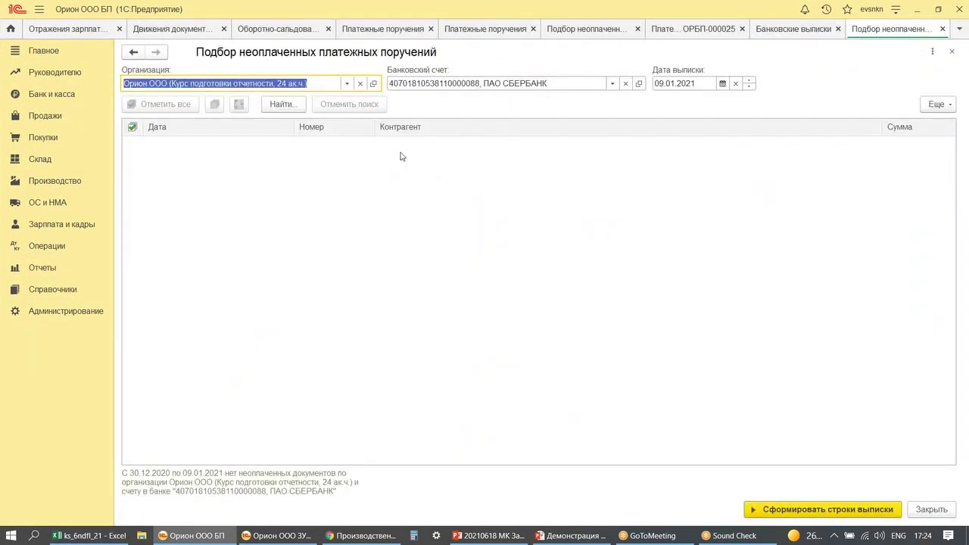
left_click(672, 85)
type("30042021")
key("Return")
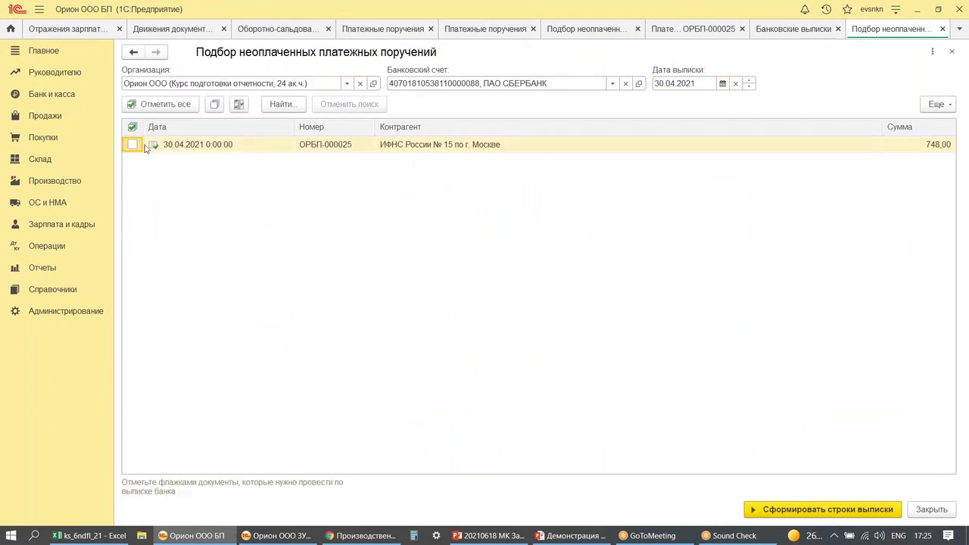
left_click(132, 145)
left_click(833, 505)
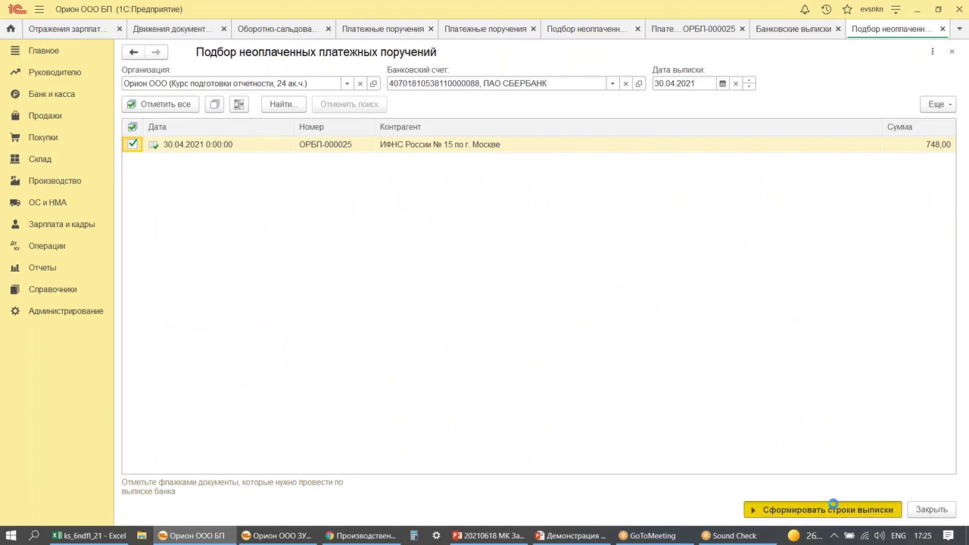
left_click(290, 30)
left_click(162, 101)
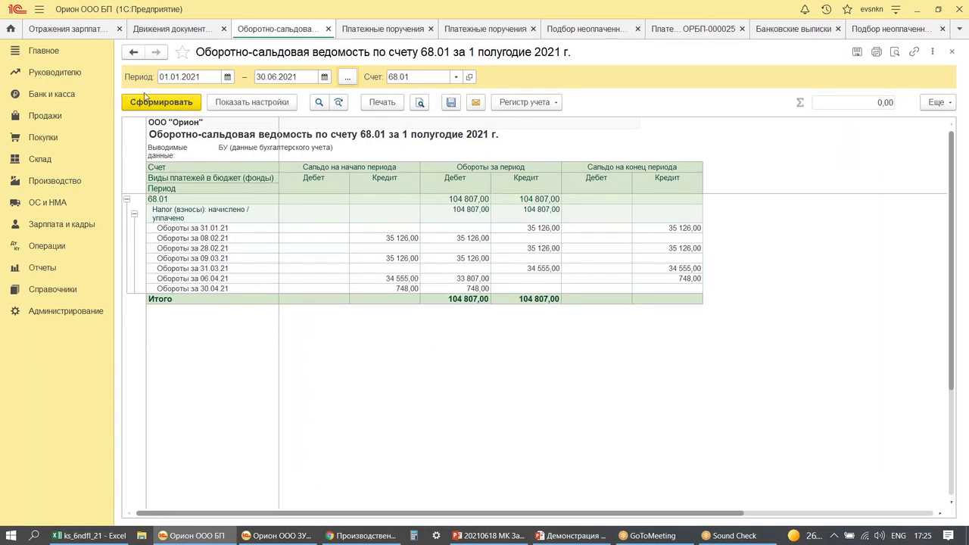
mouse_move(186, 38)
left_mouse_down()
mouse_move(227, 68)
mouse_move(600, 73)
left_mouse_up()
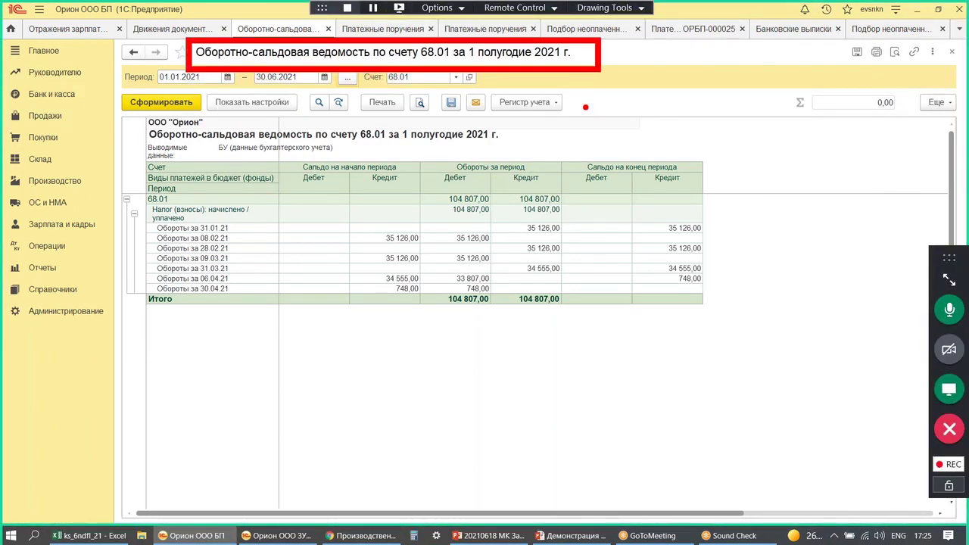
left_click(520, 225)
left_click(520, 247)
left_click_drag(477, 145, 512, 189)
left_click_drag(515, 141, 445, 206)
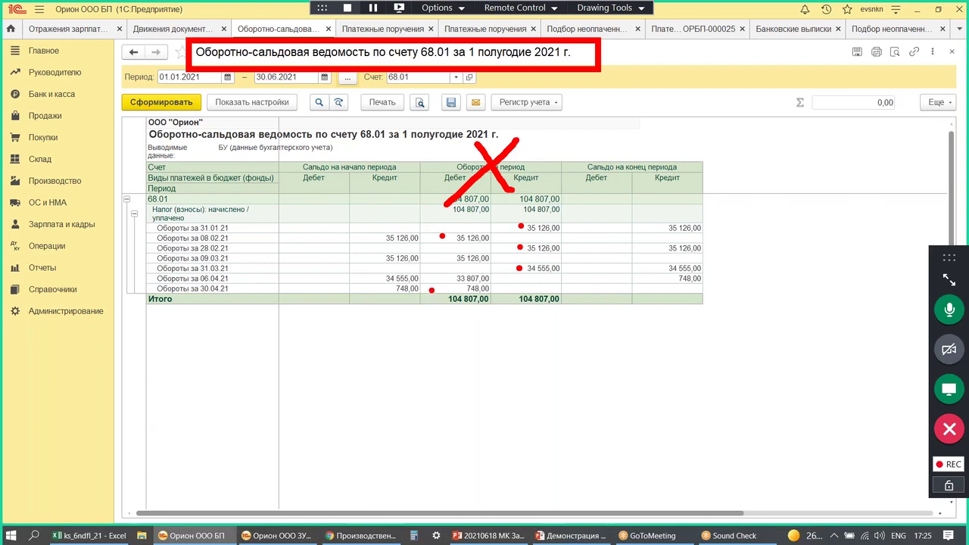
left_click(444, 289)
mouse_move(493, 231)
left_mouse_down()
mouse_move(504, 242)
mouse_move(493, 242)
mouse_move(500, 262)
mouse_move(490, 266)
mouse_move(504, 281)
left_mouse_up()
mouse_move(500, 230)
left_mouse_down()
mouse_move(407, 213)
mouse_move(501, 244)
mouse_move(488, 226)
left_mouse_up()
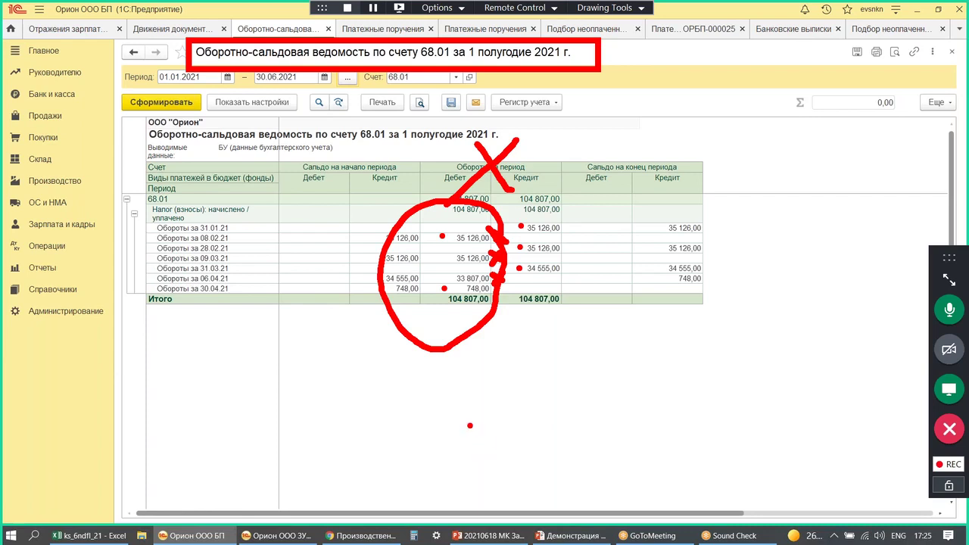
key("Escape")
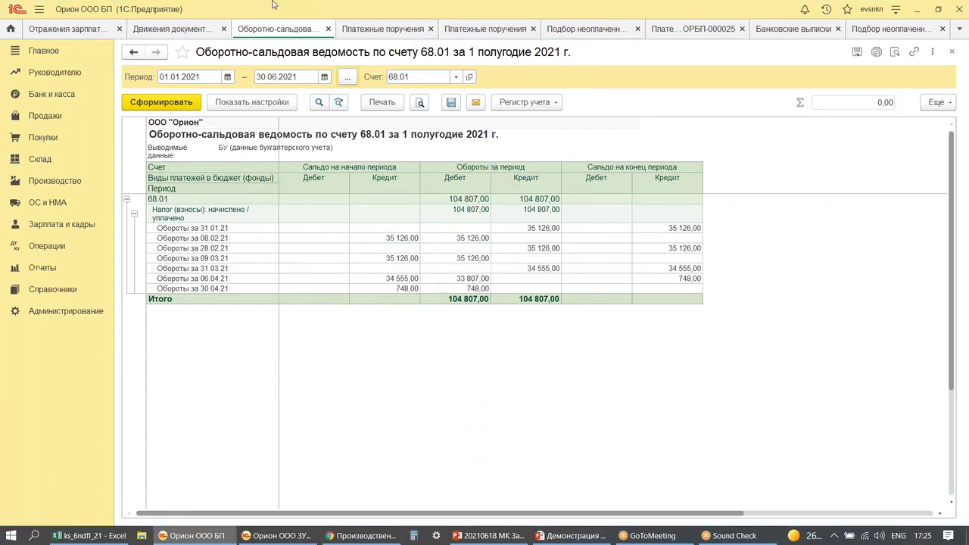
left_click(915, 11)
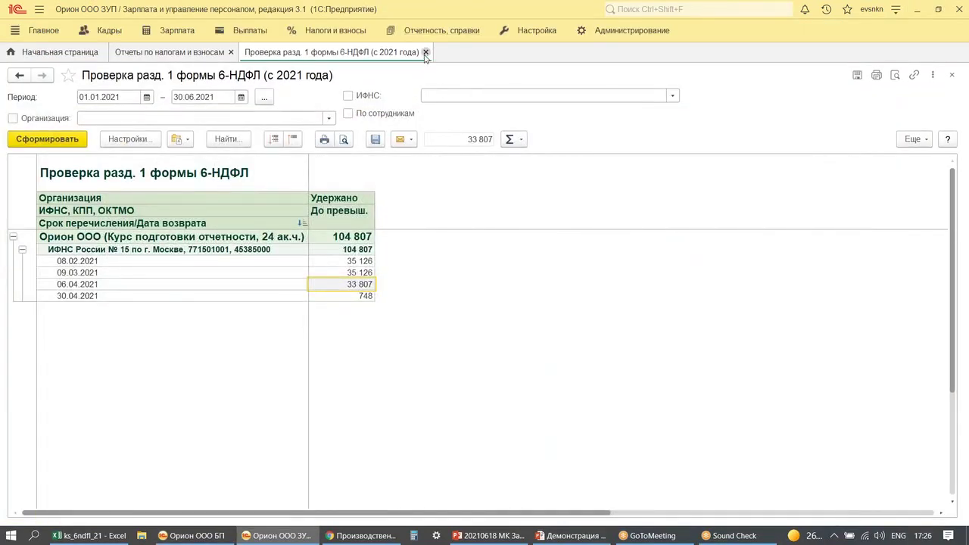
- Regenerate the 6-НДФЛ section 1 check report for January–March 2021
key("Escape")
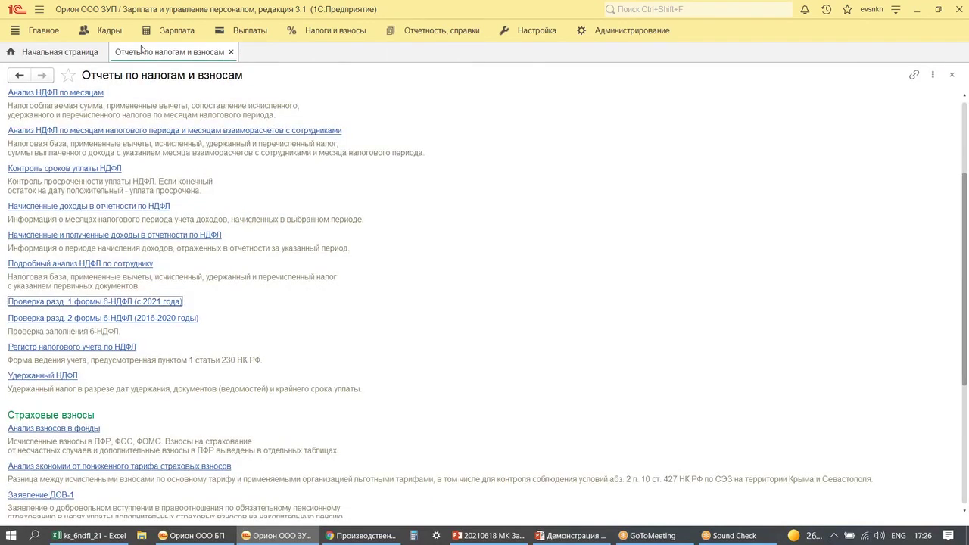
left_click(36, 300)
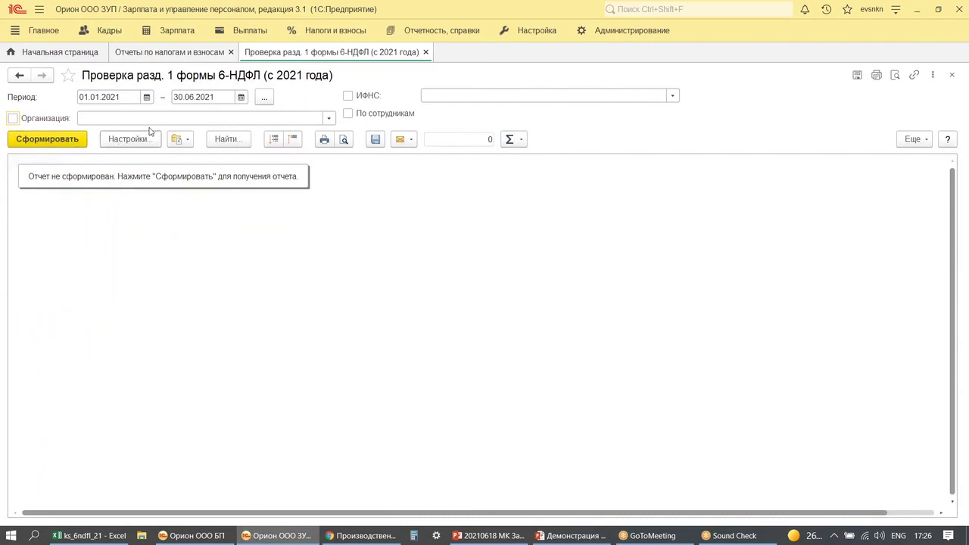
left_click(264, 97)
left_click(455, 252)
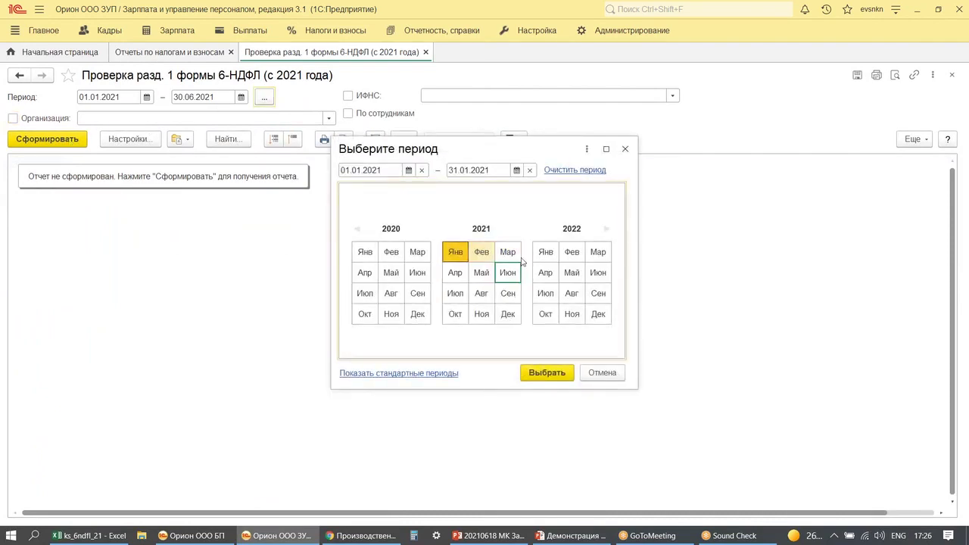
left_click(507, 252)
left_click(533, 374)
left_click(60, 141)
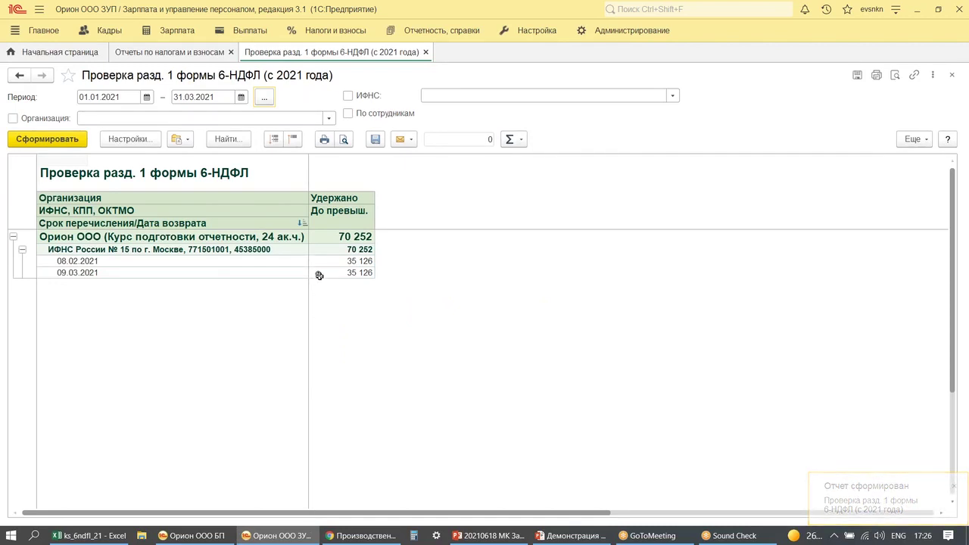
- Review the 70 252 withheld, 35 126 per due date 08.02.2021 and 09.03.2021
mouse_move(307, 210)
left_mouse_down()
mouse_move(322, 268)
mouse_move(389, 328)
left_mouse_up()
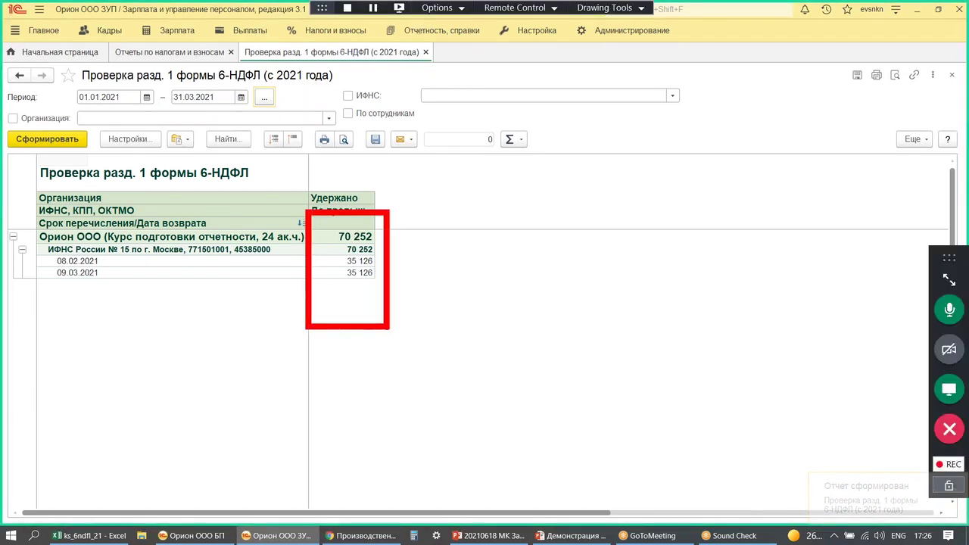
left_click_drag(52, 297, 32, 350)
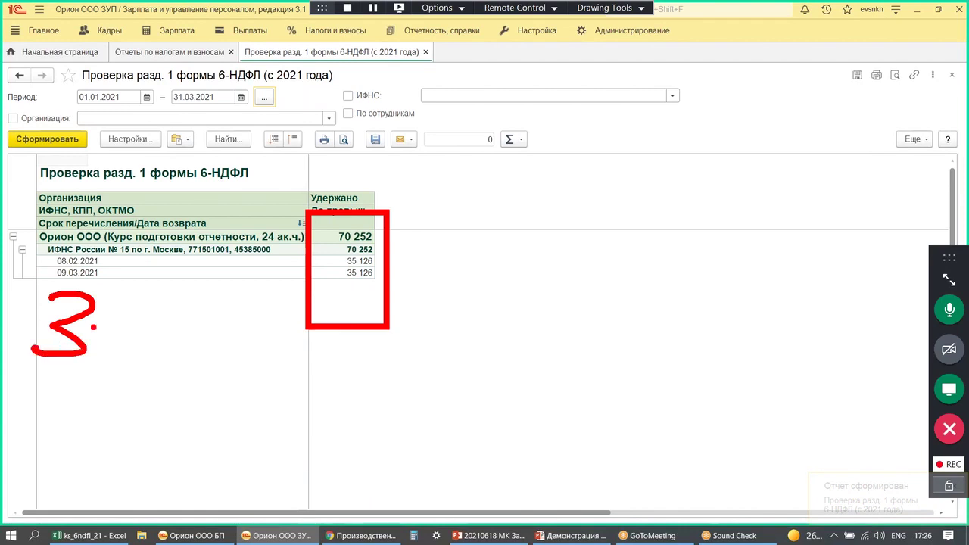
left_click_drag(112, 302, 96, 363)
mouse_move(143, 324)
left_mouse_down()
mouse_move(150, 348)
mouse_move(142, 324)
left_mouse_up()
mouse_move(154, 310)
left_mouse_down()
mouse_move(177, 306)
mouse_move(156, 357)
left_mouse_up()
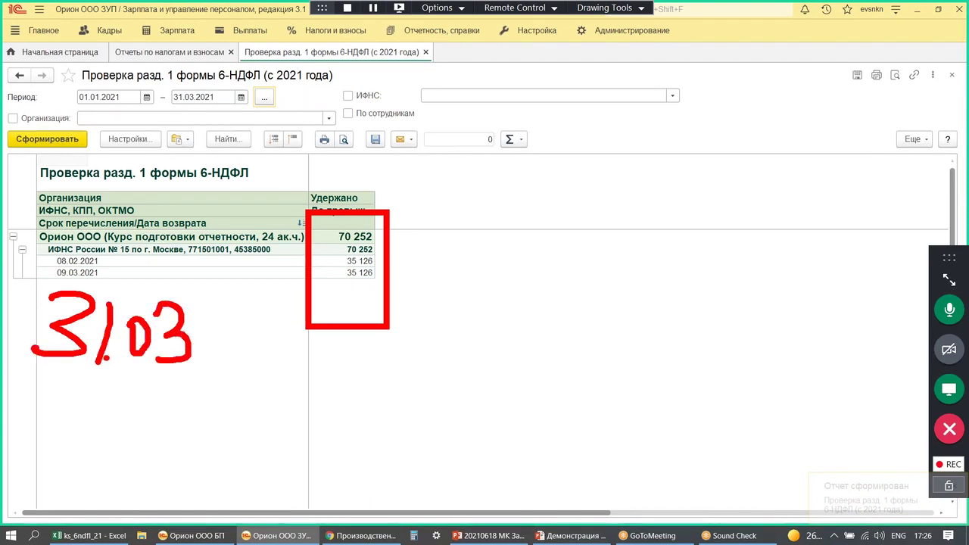
left_click_drag(224, 346, 284, 335)
mouse_move(253, 327)
left_mouse_down()
mouse_move(285, 337)
mouse_move(257, 368)
left_mouse_up()
mouse_move(318, 356)
left_mouse_down()
mouse_move(313, 367)
mouse_move(360, 365)
mouse_move(379, 387)
left_mouse_up()
left_click(386, 395)
mouse_move(427, 365)
left_mouse_down()
mouse_move(443, 385)
mouse_move(418, 377)
left_mouse_up()
left_click_drag(474, 342, 464, 391)
mouse_move(484, 374)
left_mouse_down()
mouse_move(489, 361)
mouse_move(479, 424)
left_mouse_up()
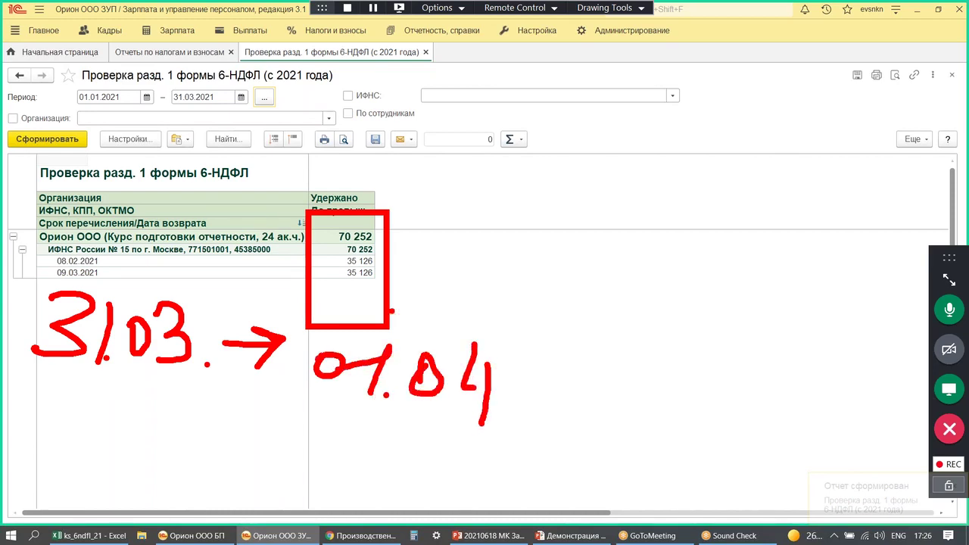
left_click_drag(231, 247, 225, 311)
left_click_drag(190, 283, 267, 275)
left_click_drag(15, 386, 179, 383)
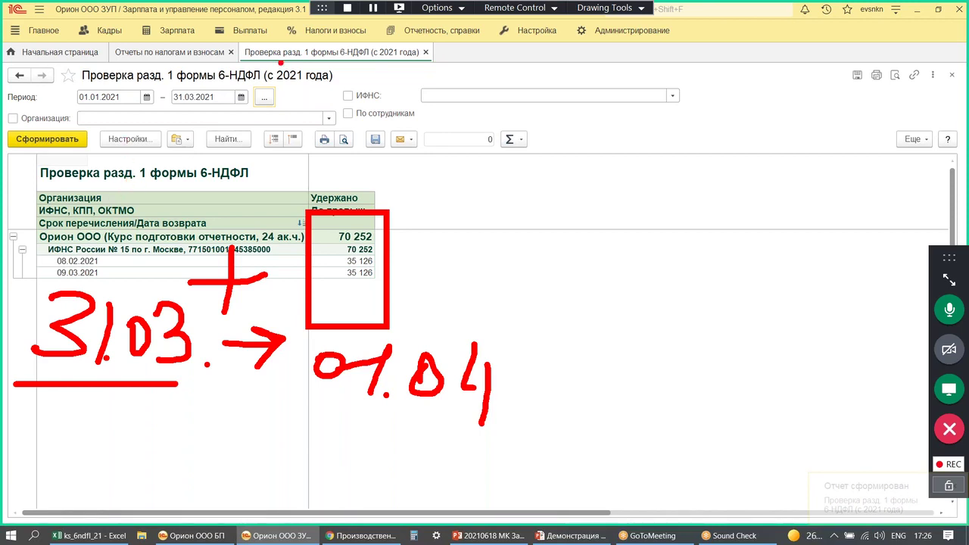
left_click_drag(261, 90, 131, 137)
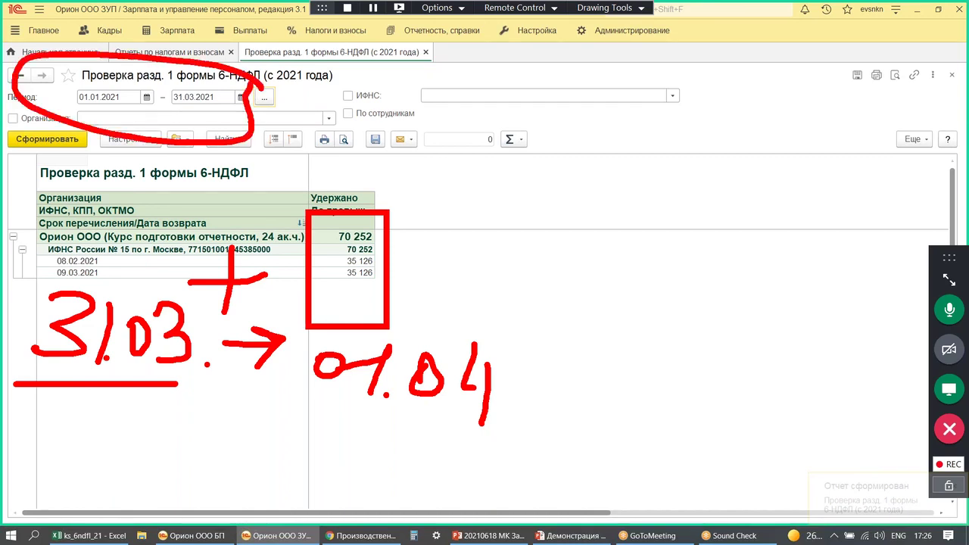
key("Escape")
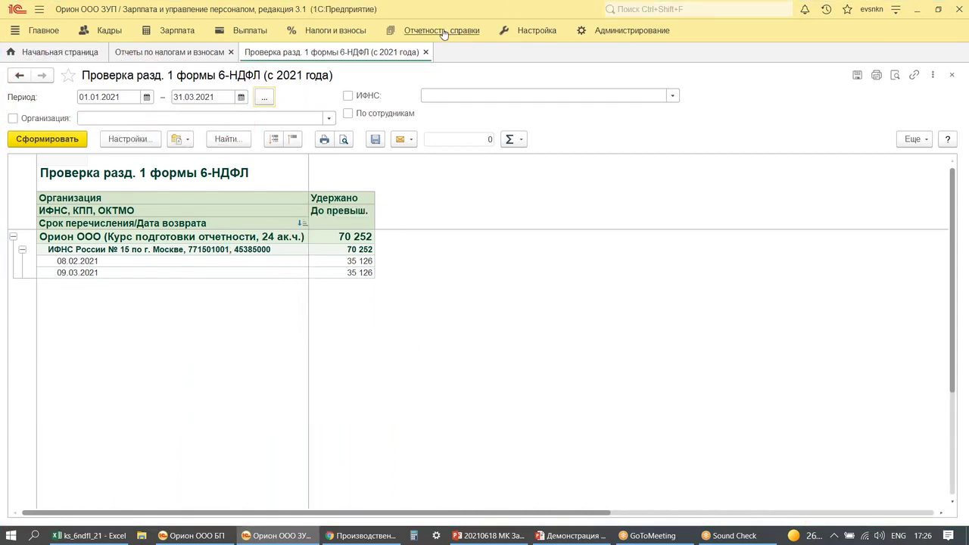
- Create a 6-НДФЛ (с 2021 года) report for 1 квартал 2021 in 1С-Отчетность
left_click(441, 30)
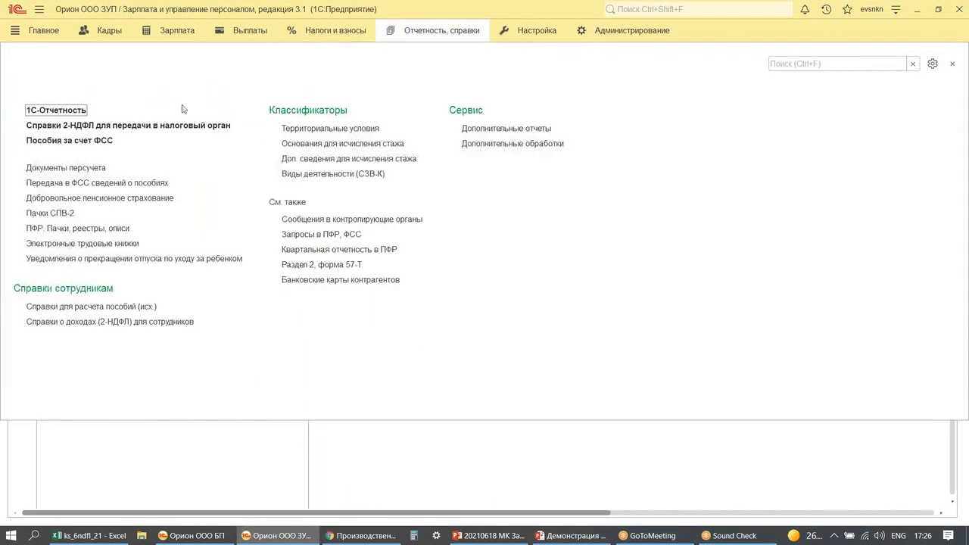
left_click(55, 111)
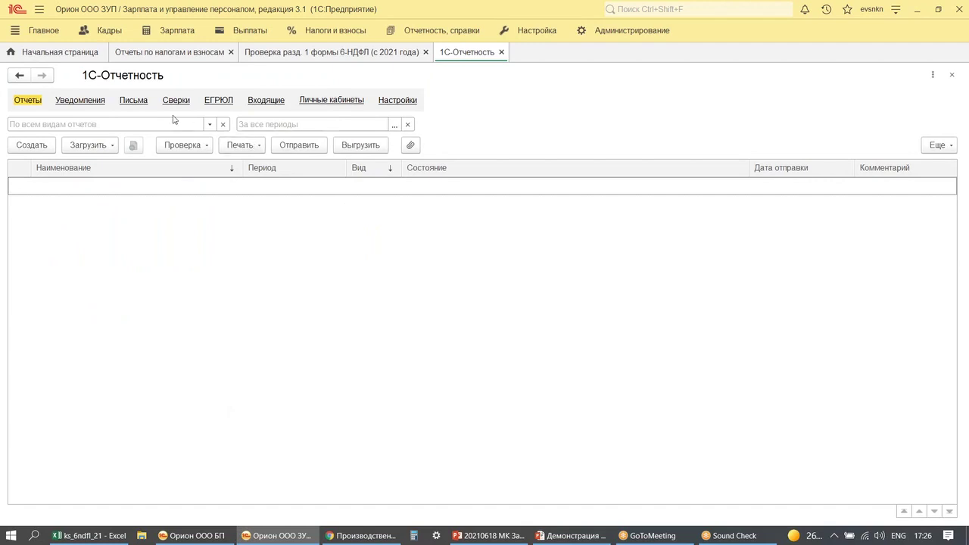
left_click(210, 125)
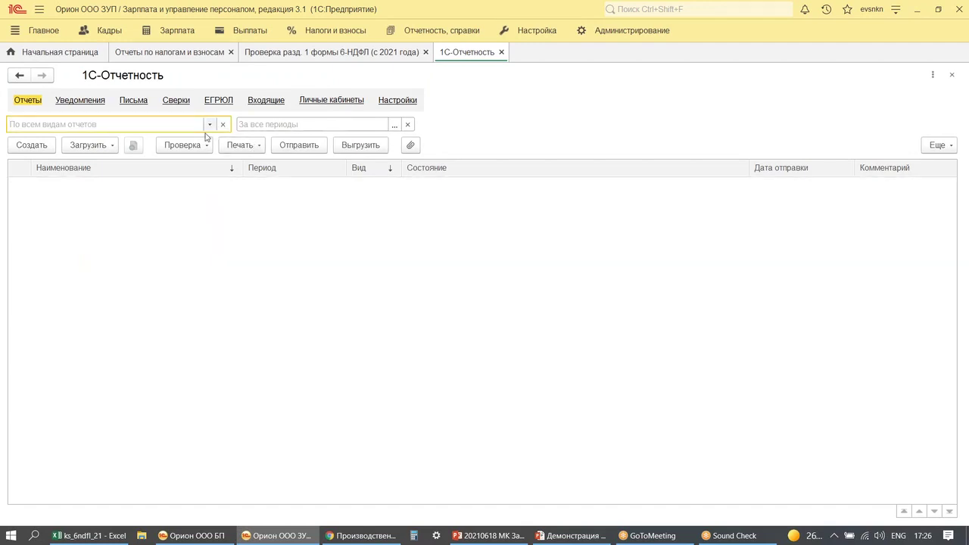
left_click(27, 148)
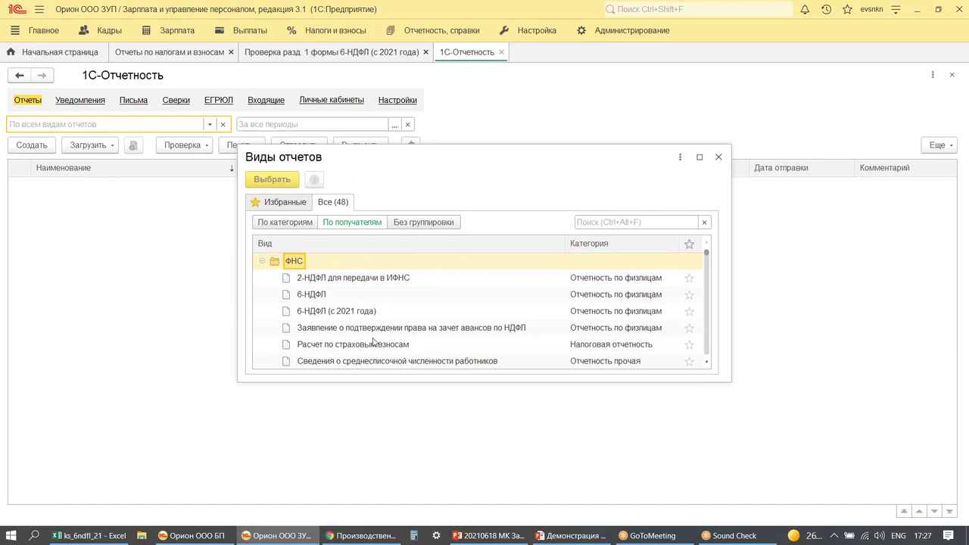
left_click_drag(264, 277, 413, 328)
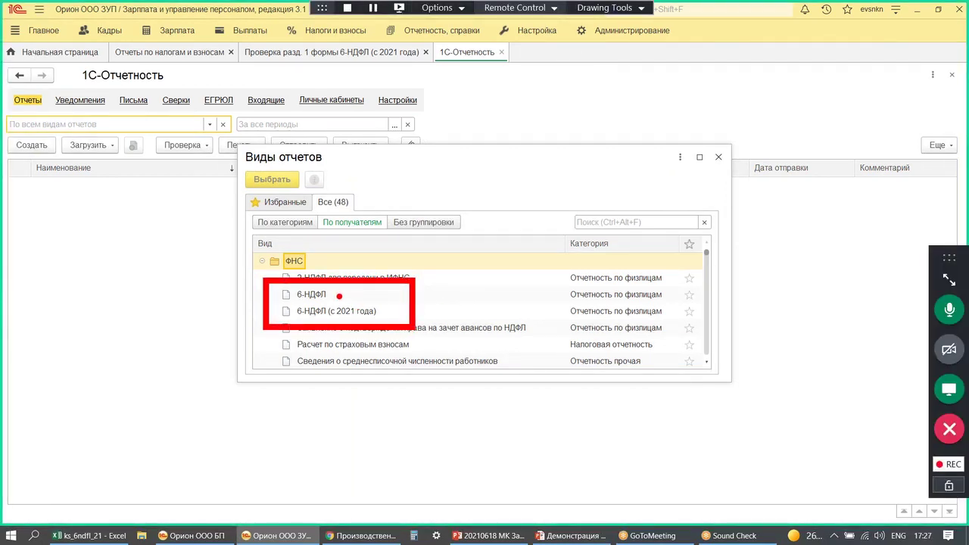
left_click_drag(274, 299, 479, 305)
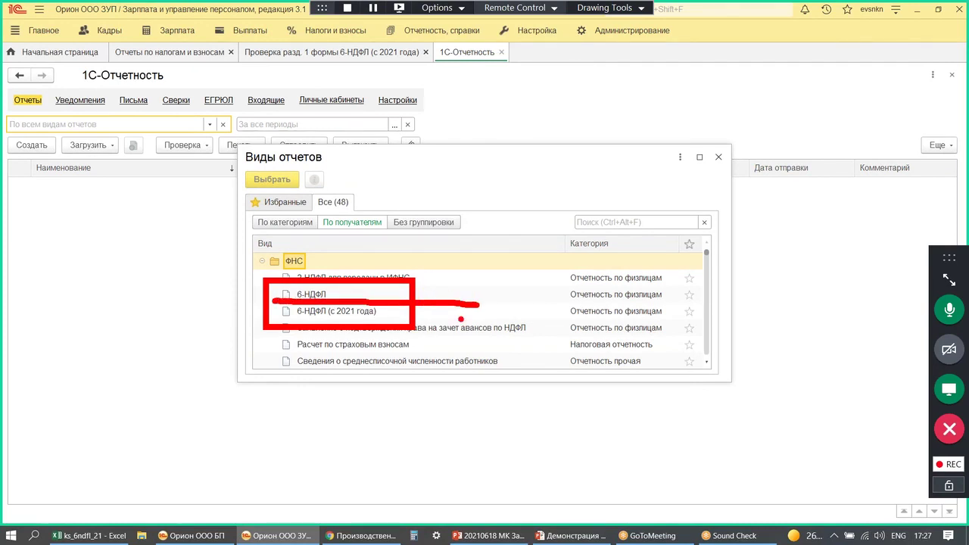
left_click(333, 313)
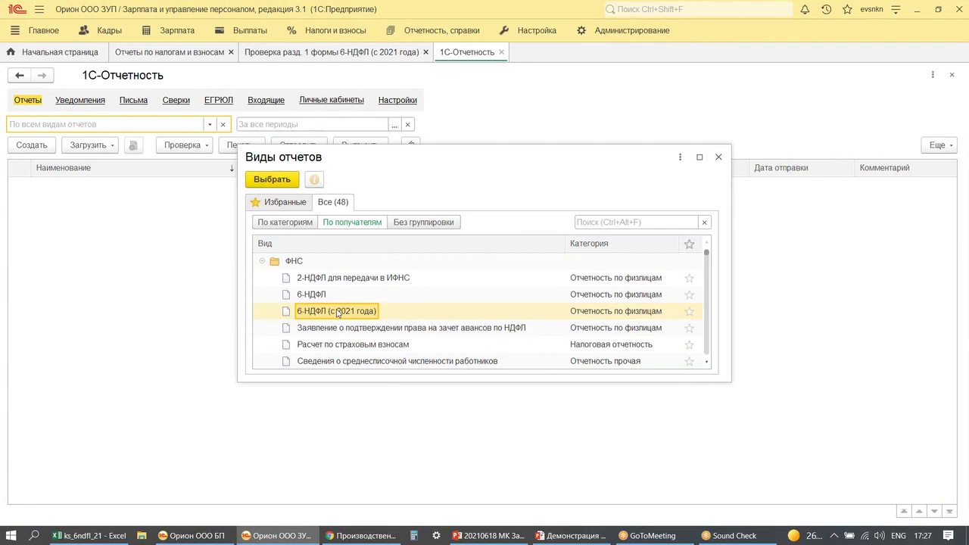
left_click(272, 180)
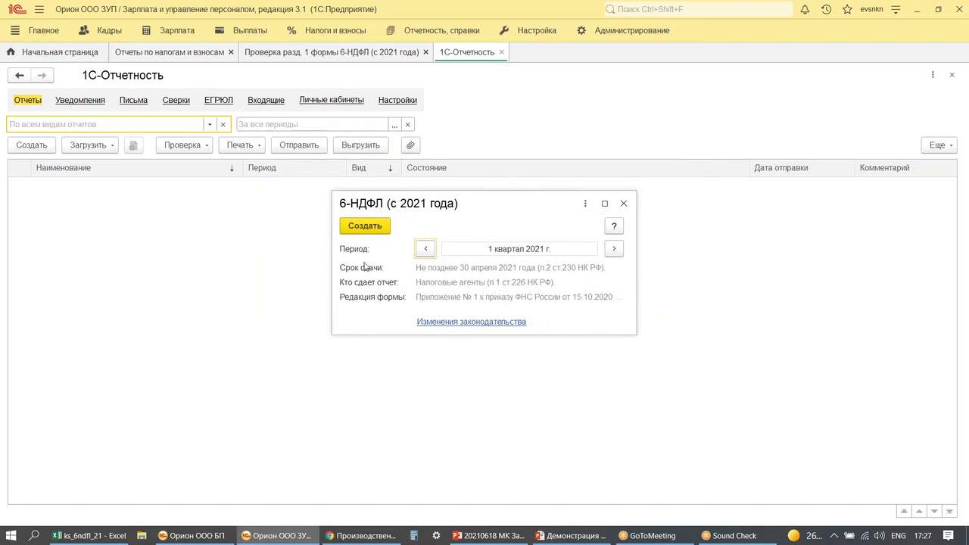
left_click(365, 229)
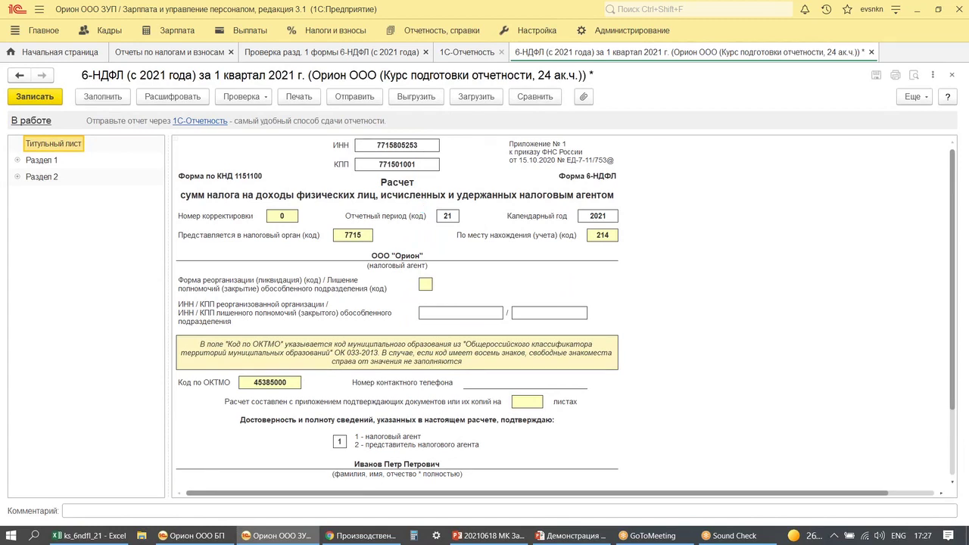
- Review the Раздел 1 totals of the 6-НДФЛ report
left_click(36, 162)
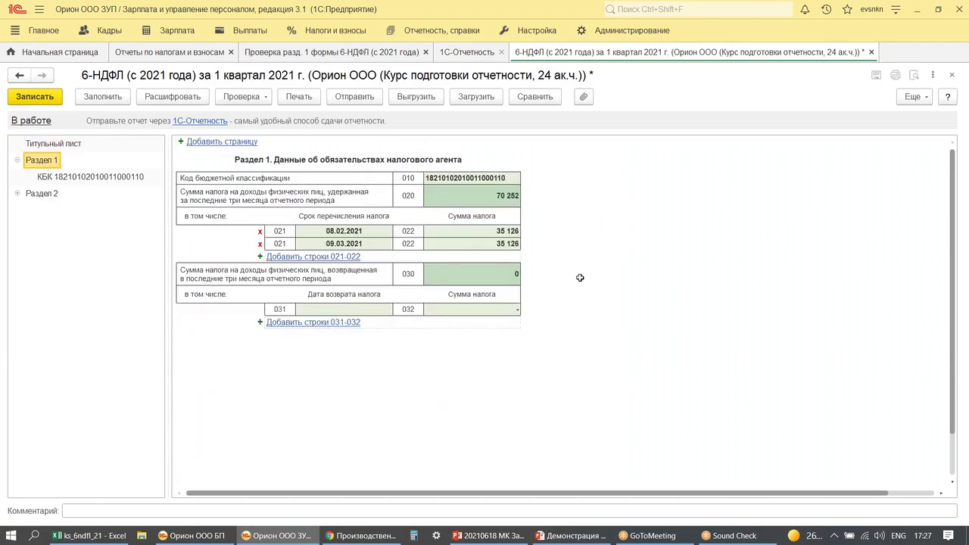
left_click_drag(568, 246, 617, 265)
mouse_move(628, 239)
left_mouse_down()
mouse_move(698, 242)
mouse_move(745, 209)
mouse_move(725, 271)
mouse_move(765, 267)
left_mouse_up()
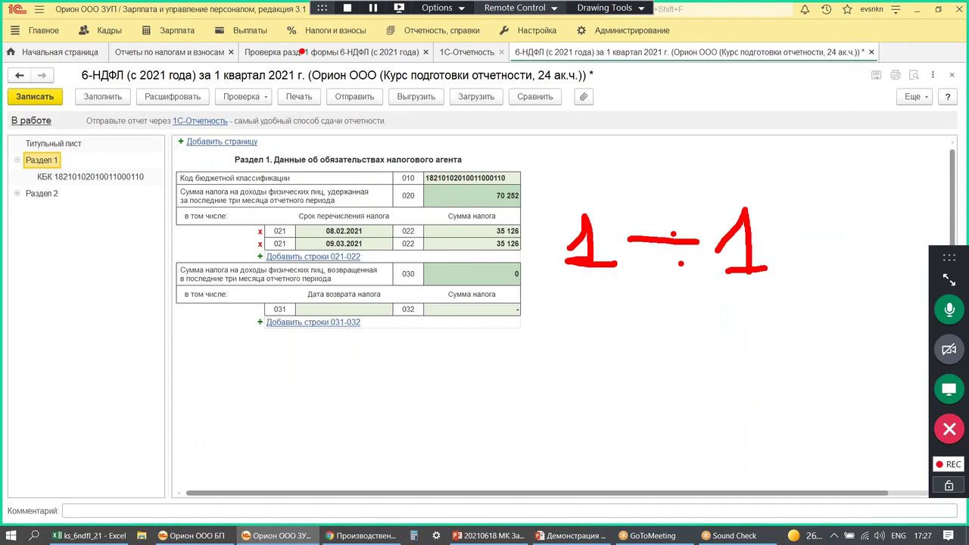
left_click_drag(251, 66, 414, 68)
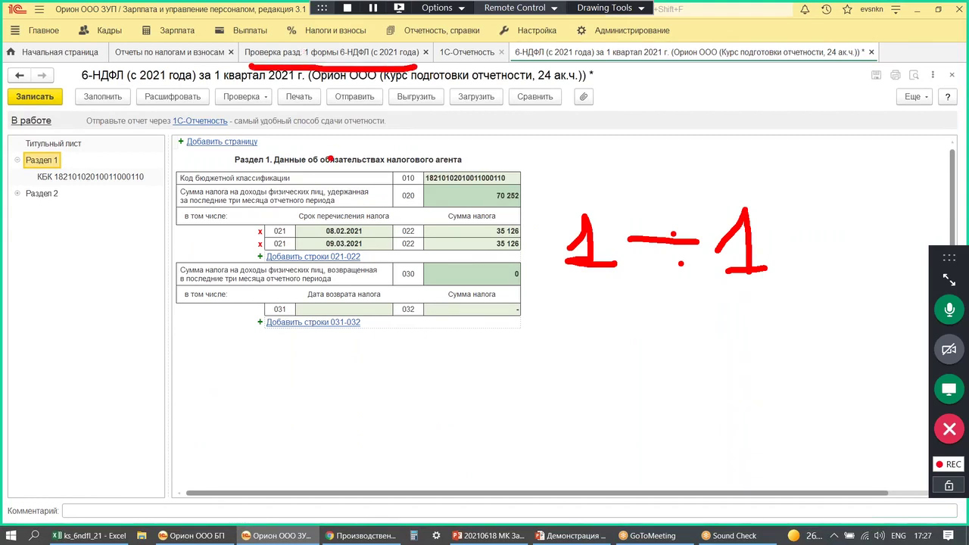
mouse_move(276, 71)
left_mouse_down()
mouse_move(259, 158)
mouse_move(248, 86)
mouse_move(298, 85)
left_mouse_up()
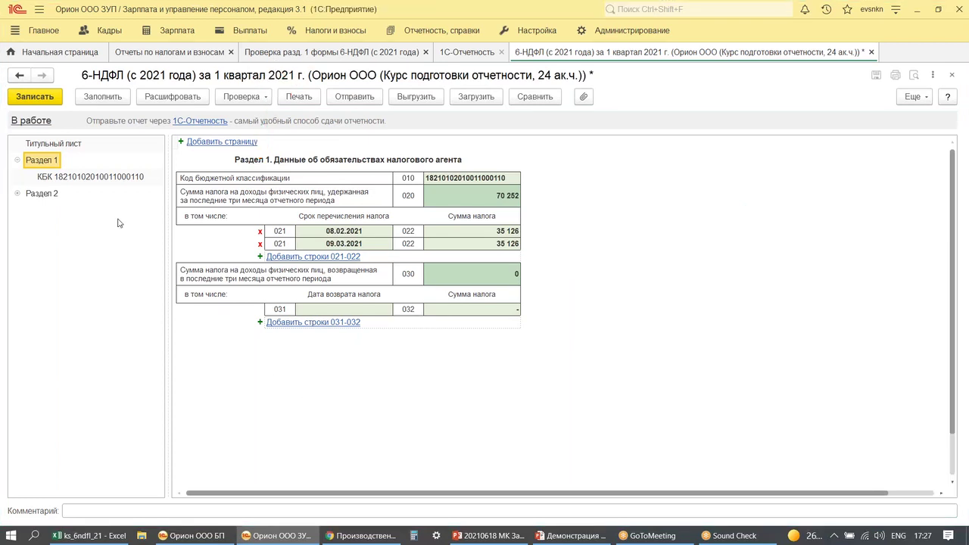
- Compare Раздел 2 with the Раздел 1 КБК page, then show Раздел 2's 13% rate page
left_click(37, 194)
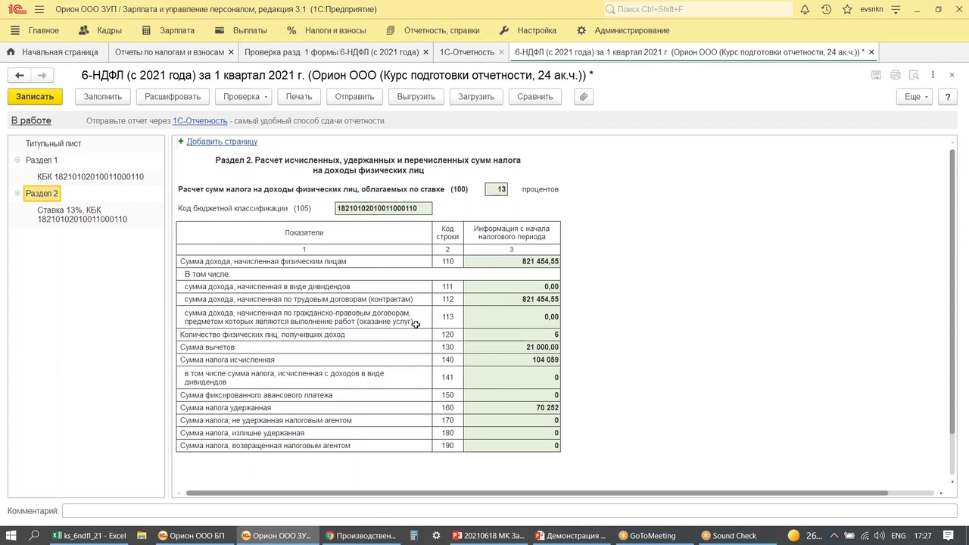
left_click(66, 178)
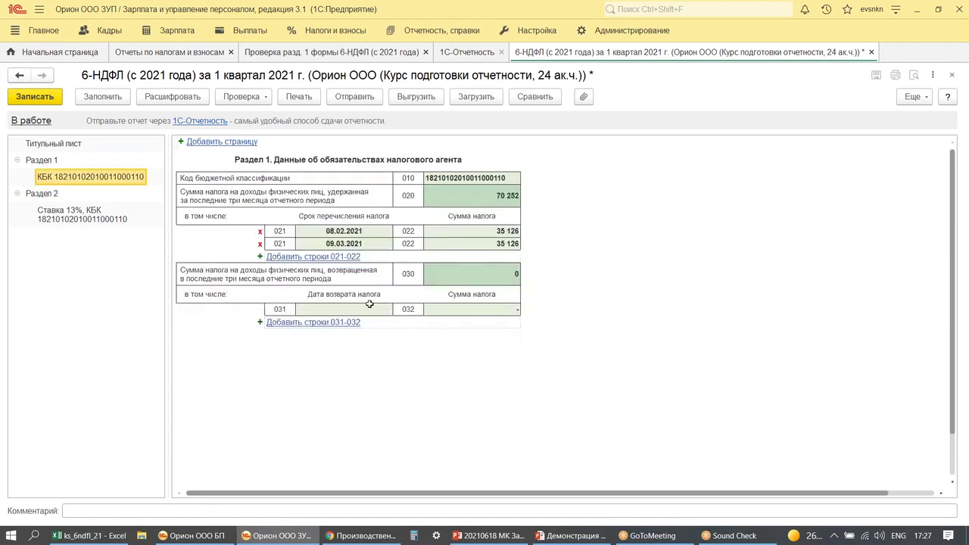
scroll(641, 404, "up", 2)
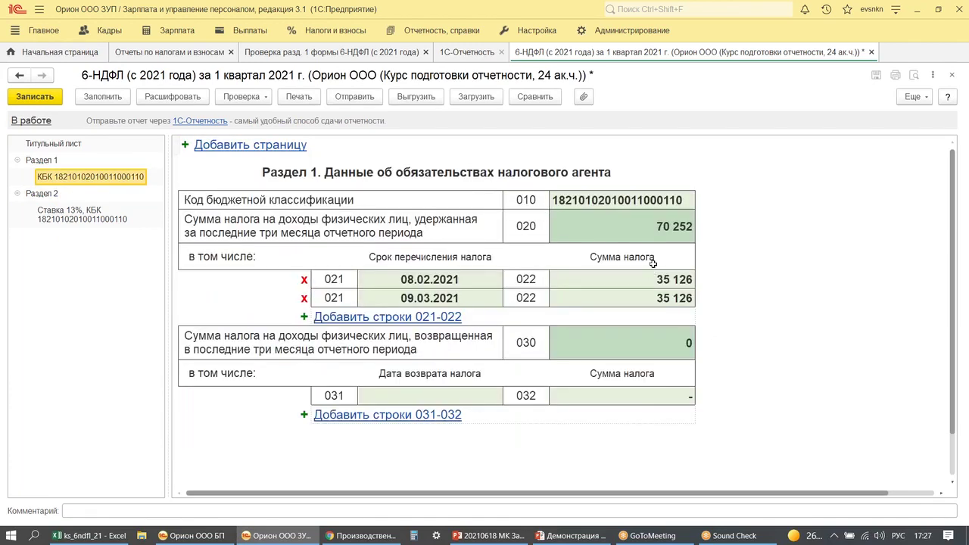
left_click_drag(630, 209, 725, 257)
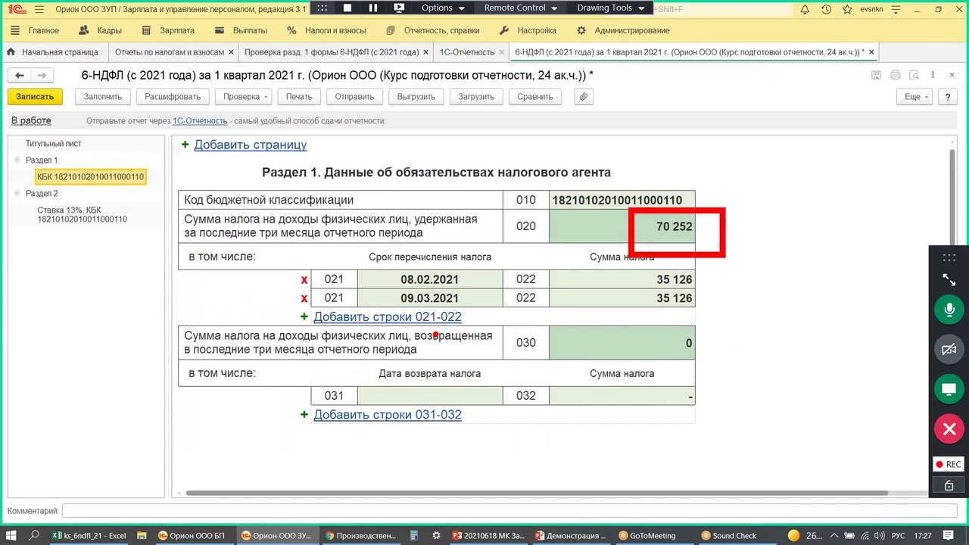
mouse_move(407, 332)
left_mouse_down()
mouse_move(435, 346)
mouse_move(462, 324)
left_mouse_up()
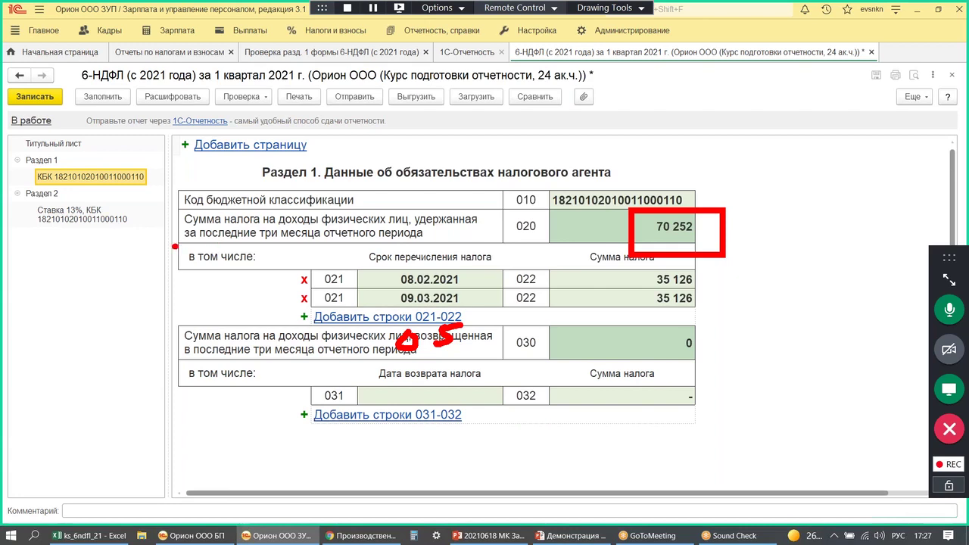
left_click_drag(175, 246, 431, 250)
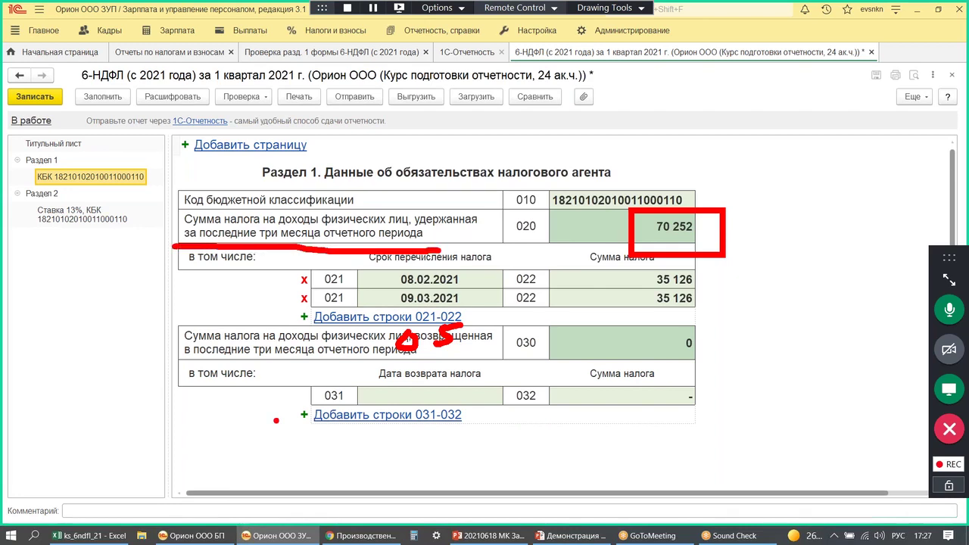
key("Escape")
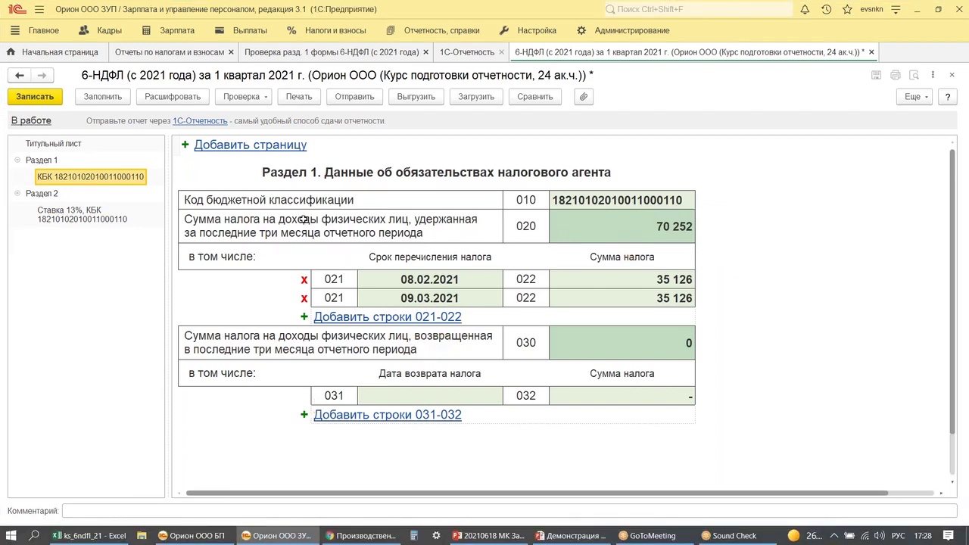
left_click(86, 218)
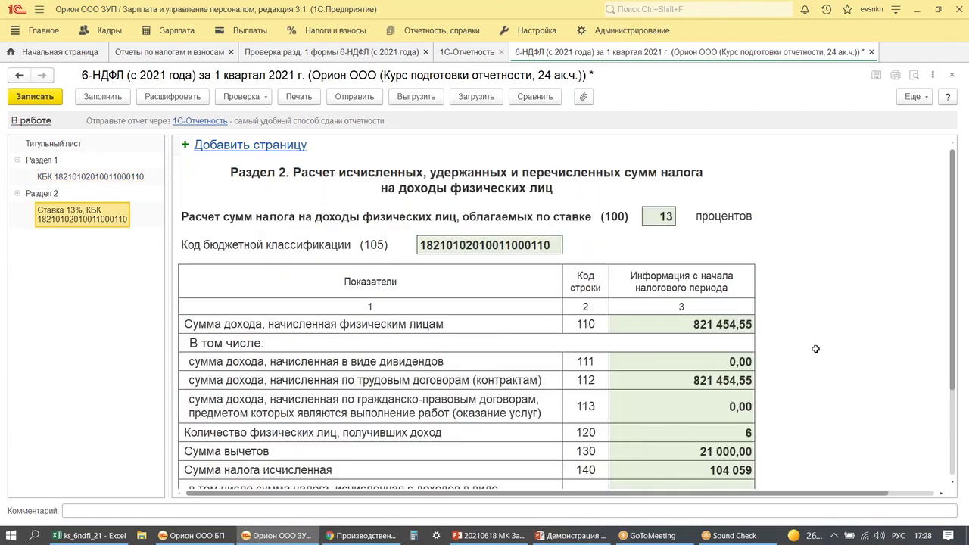
scroll(787, 271, "down", 3)
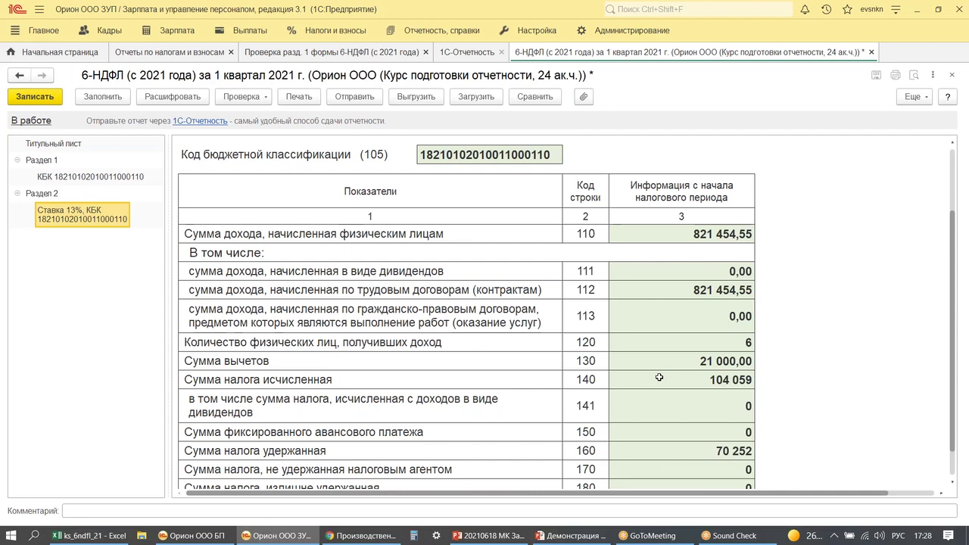
left_click_drag(678, 360, 693, 350)
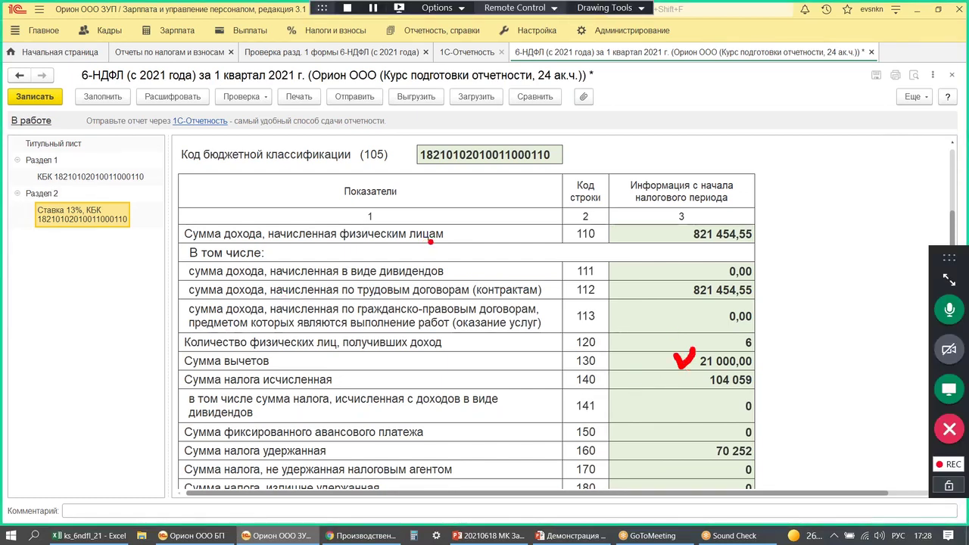
left_click_drag(194, 303, 327, 302)
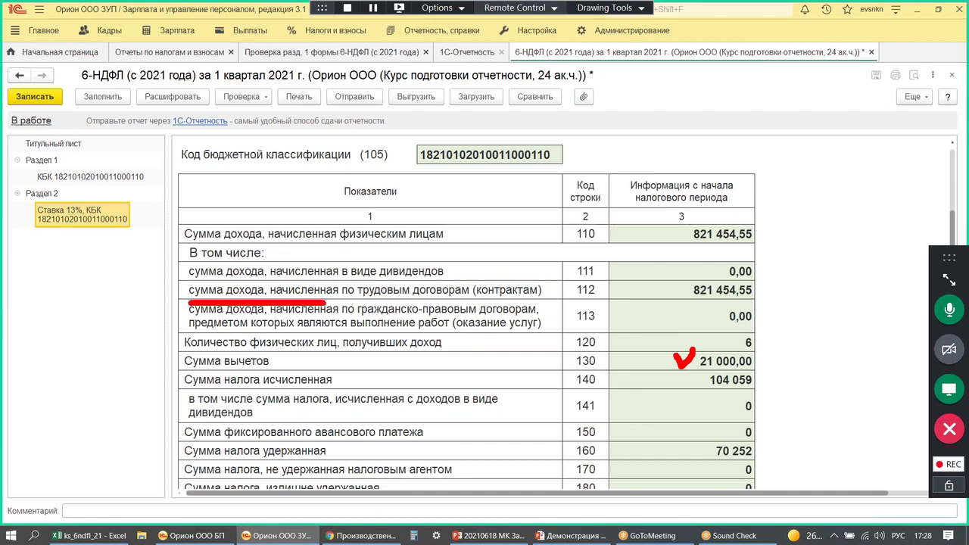
mouse_move(779, 223)
left_mouse_down()
mouse_move(796, 227)
mouse_move(766, 201)
left_mouse_up()
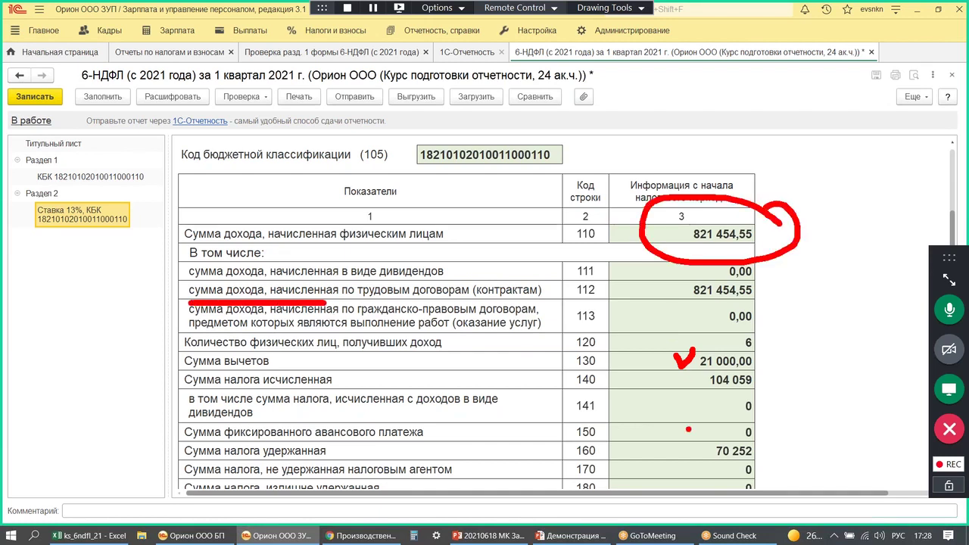
mouse_move(664, 356)
left_mouse_down()
mouse_move(628, 358)
mouse_move(663, 382)
mouse_move(768, 393)
left_mouse_up()
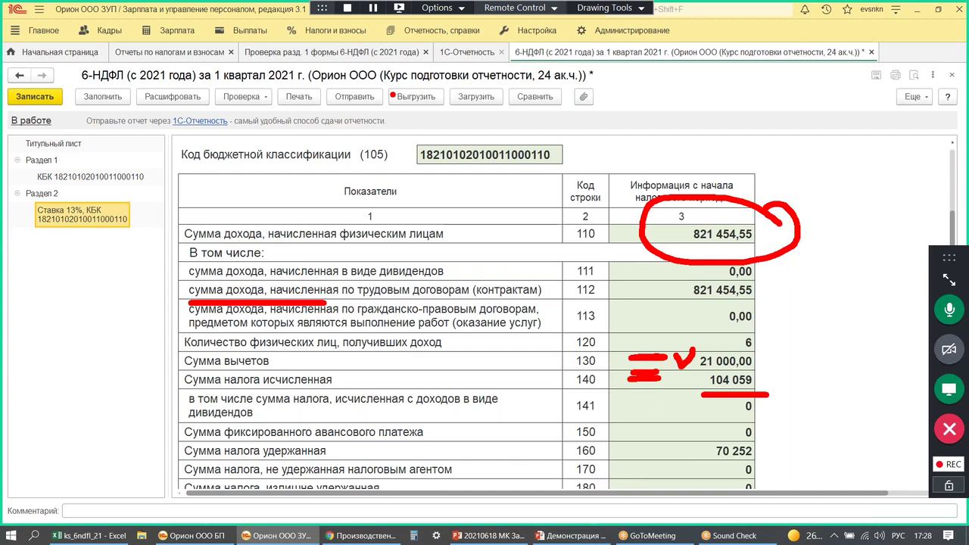
key("Escape")
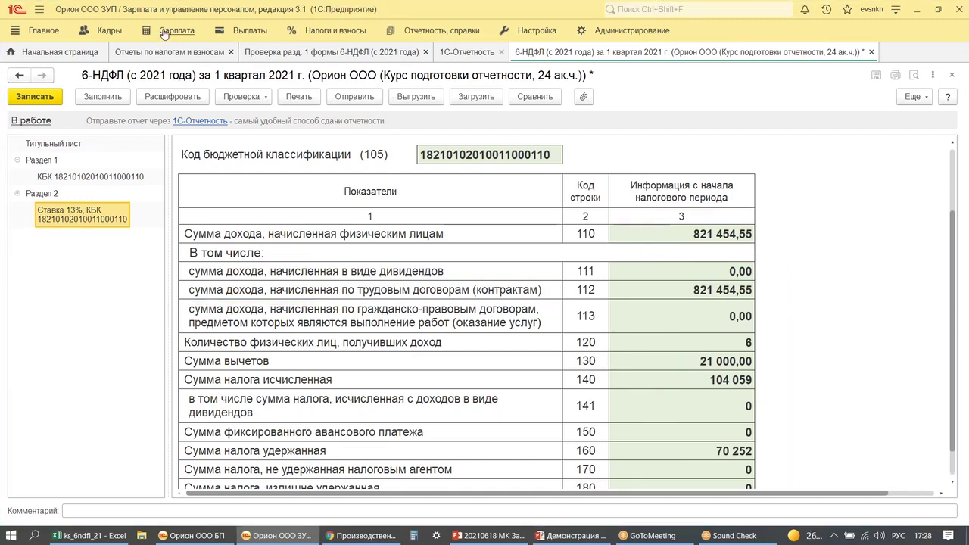
left_click(170, 31)
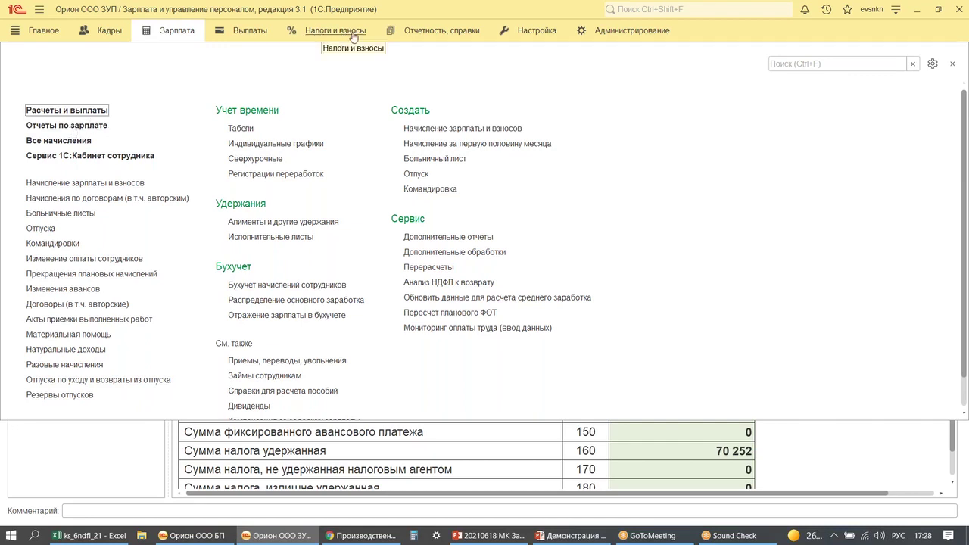
- Open the Налоги и взносы (кратко) report from the tax reports list
left_click(319, 36)
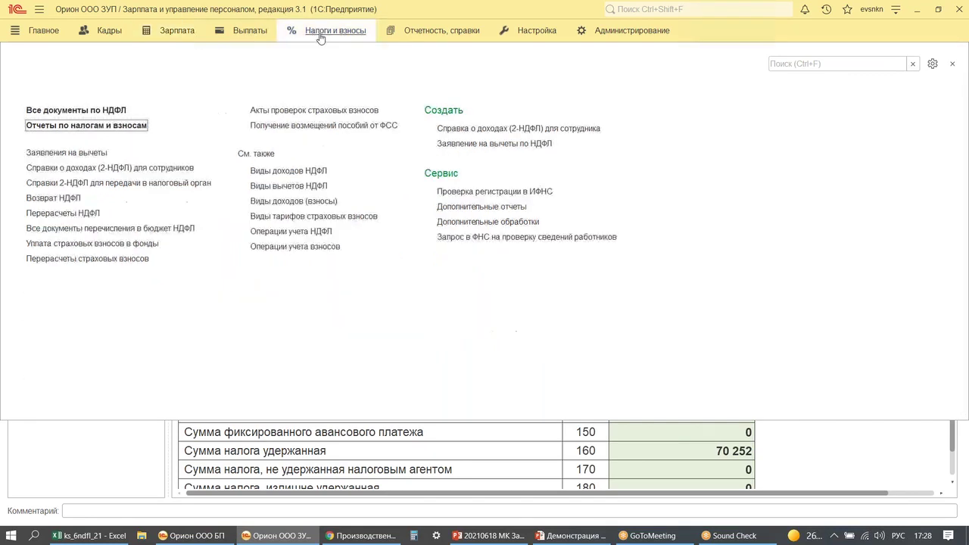
left_click(67, 127)
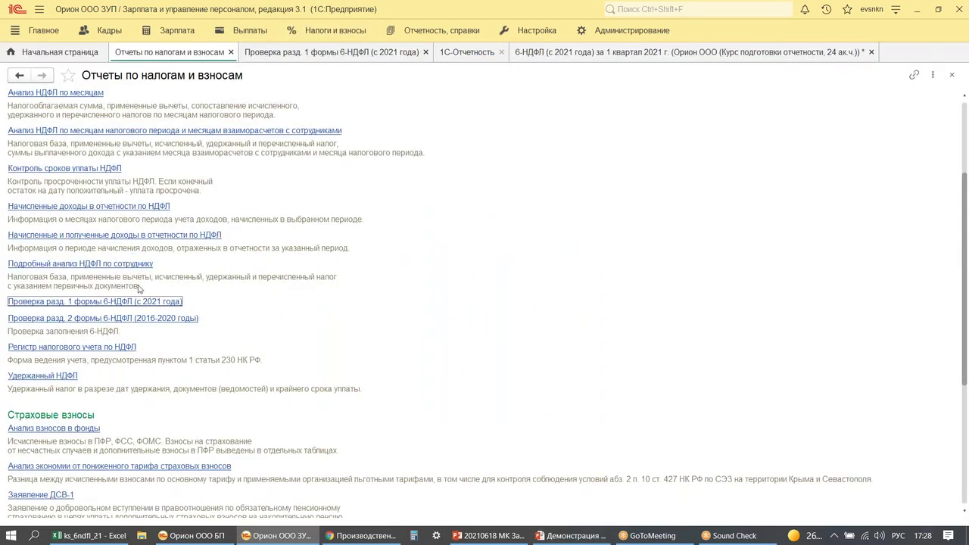
scroll(138, 286, "down", 4)
left_click(49, 436)
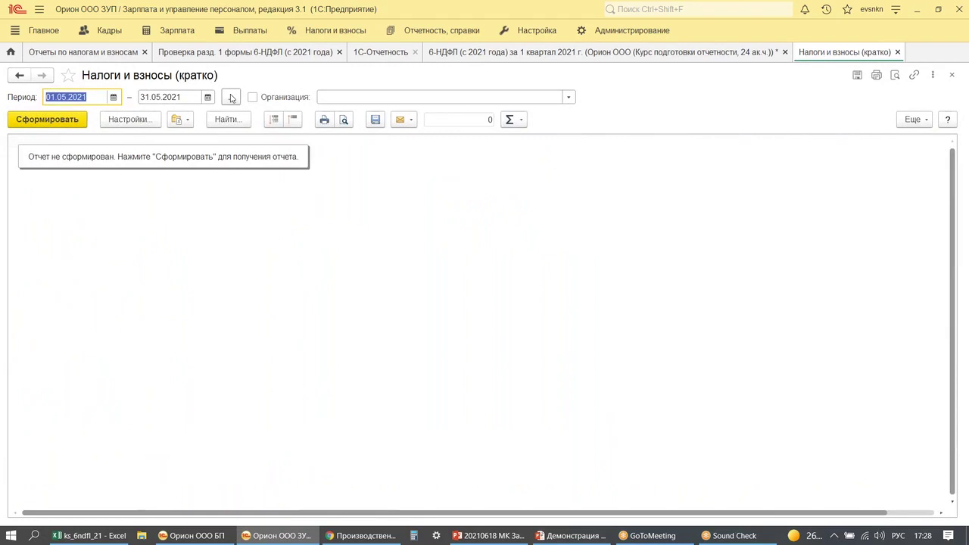
- Build it for January–March 2021 and check 827 207,98 accrued and 104 807,00 НДФЛ
left_click(231, 98)
left_click(561, 173)
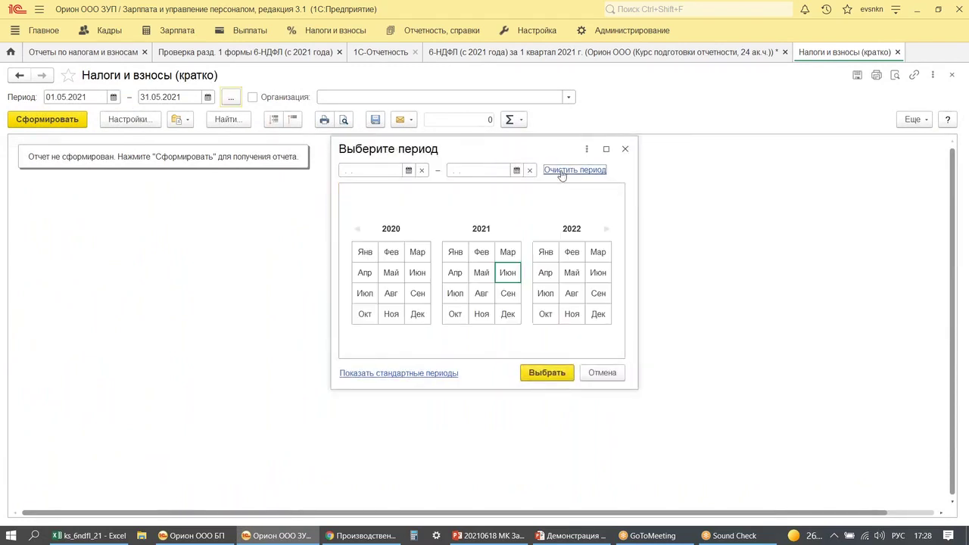
left_click(450, 252)
left_click(507, 252)
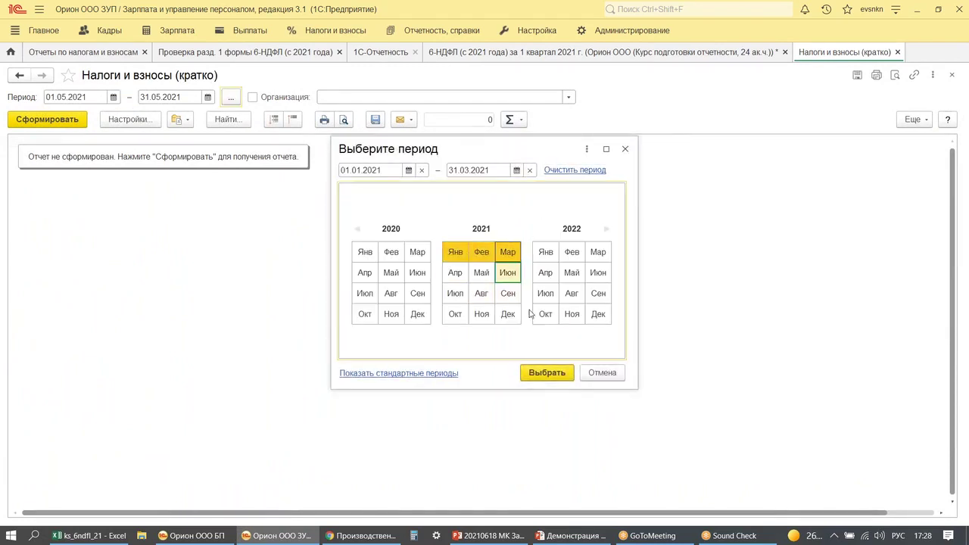
left_click(547, 372)
left_click(47, 120)
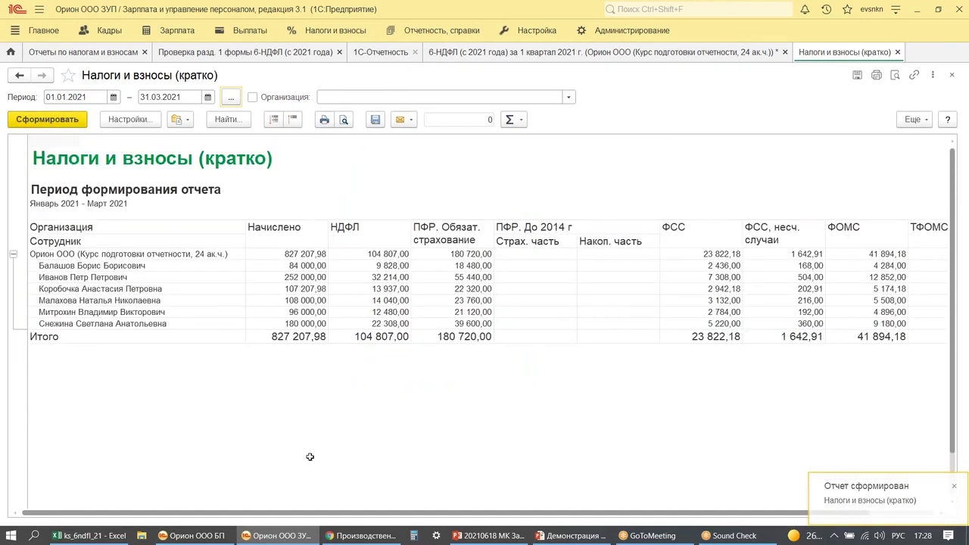
mouse_move(230, 200)
left_mouse_down()
mouse_move(330, 366)
mouse_move(406, 357)
left_mouse_up()
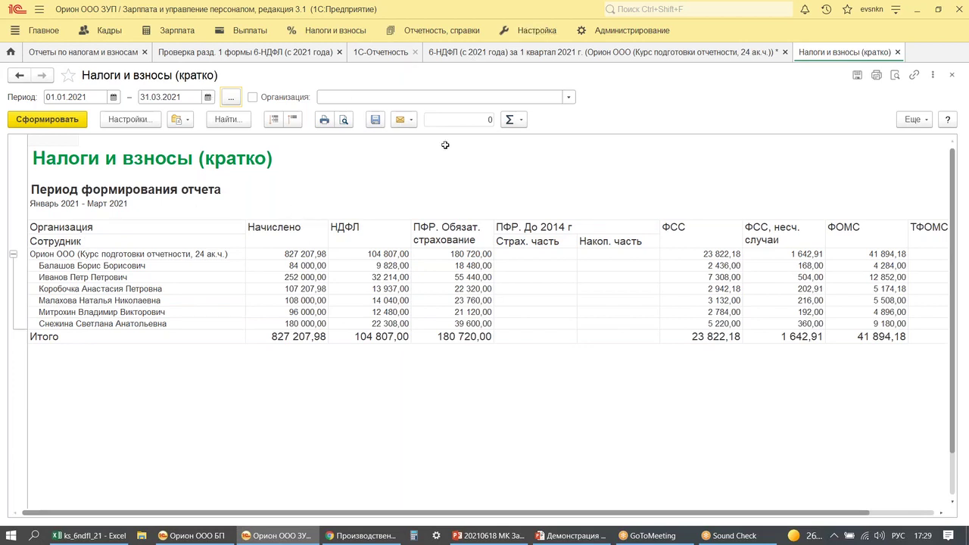
left_click(441, 53)
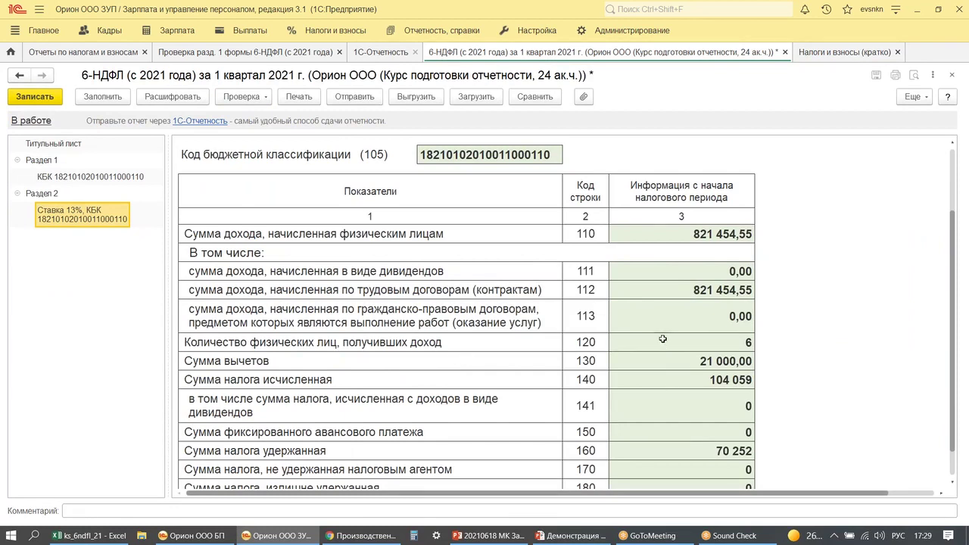
scroll(652, 376, "down", 1)
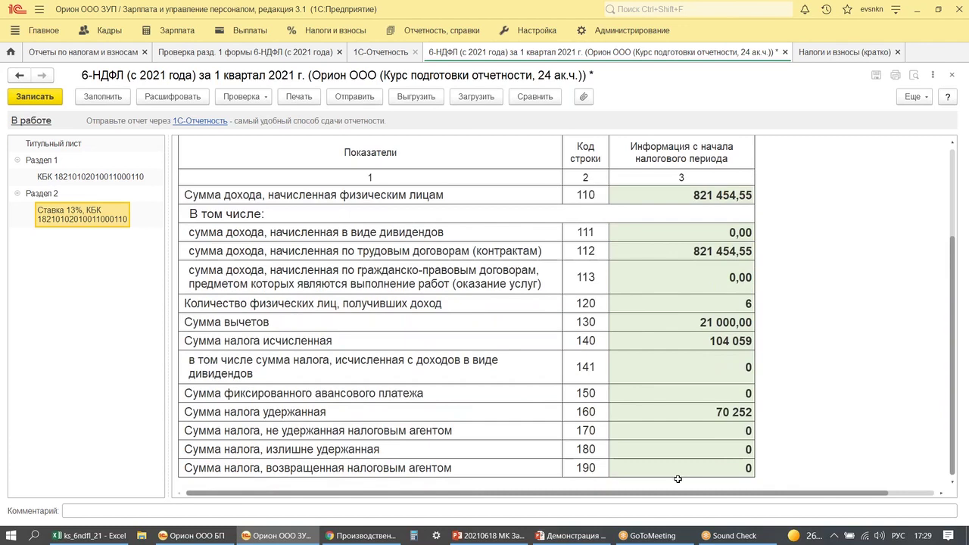
left_click_drag(691, 390, 773, 428)
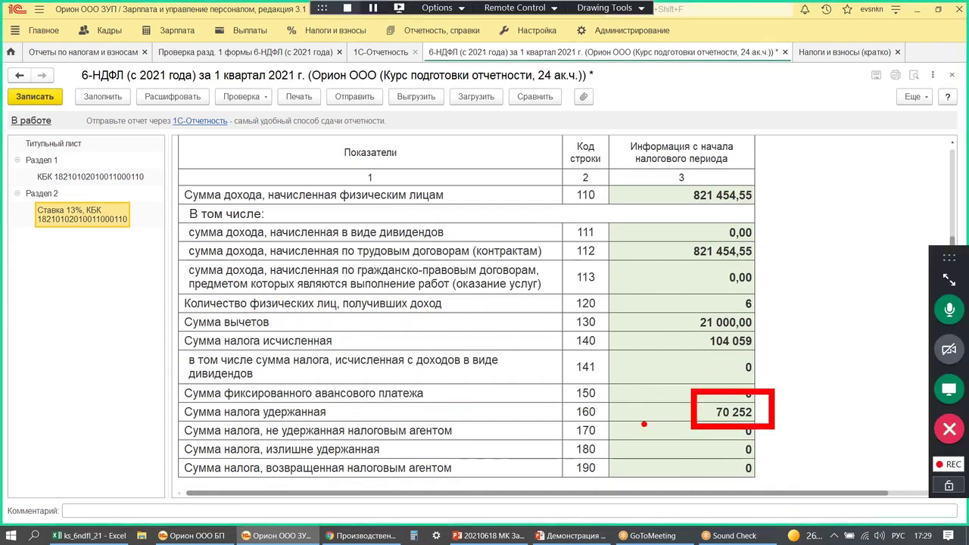
left_click_drag(565, 346, 615, 350)
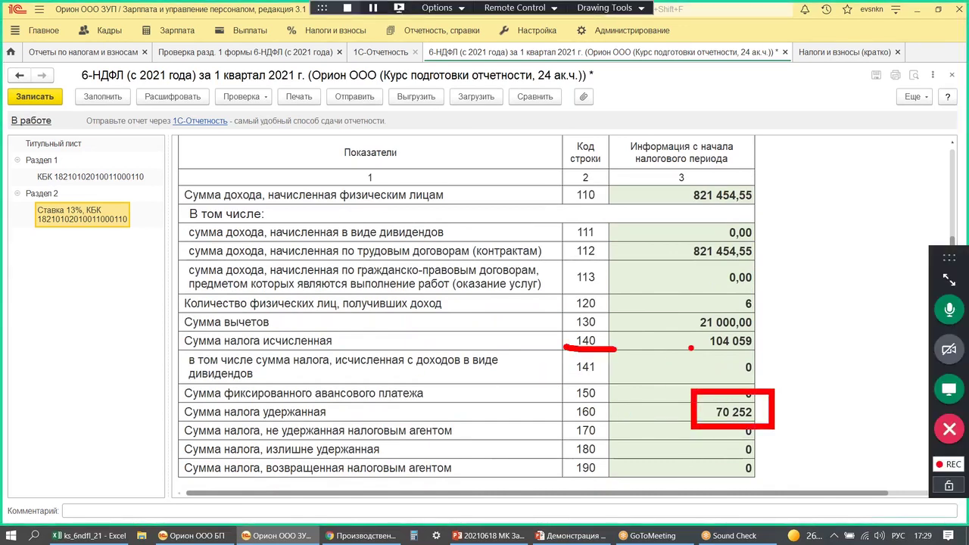
left_click_drag(684, 337, 697, 334)
left_click_drag(569, 418, 691, 407)
left_click_drag(567, 440, 673, 433)
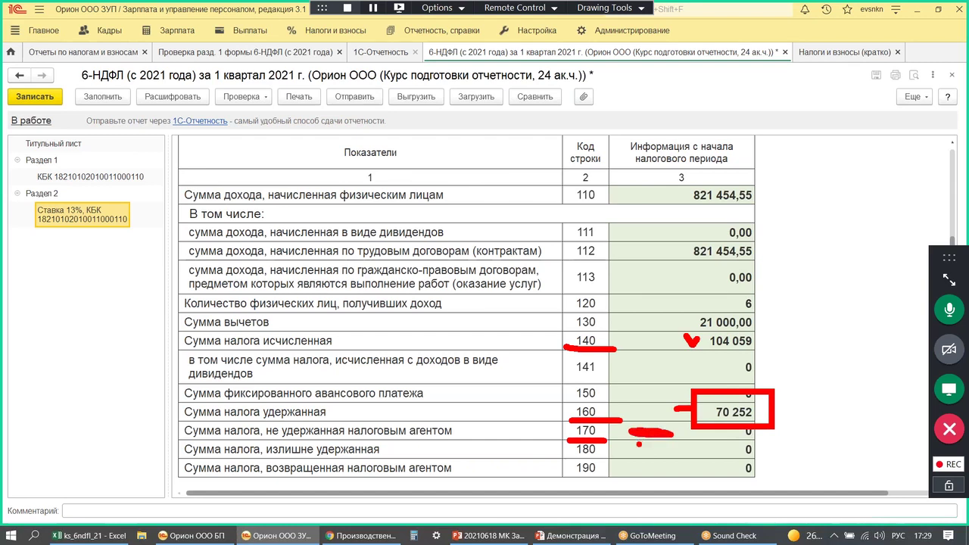
left_click_drag(250, 440, 469, 439)
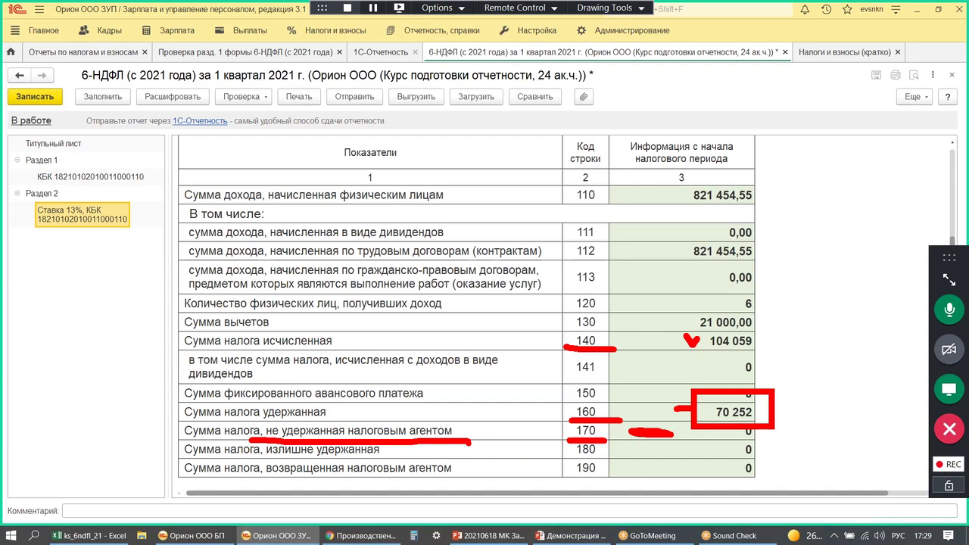
mouse_move(460, 127)
left_mouse_down()
mouse_move(451, 141)
mouse_move(476, 130)
mouse_move(496, 157)
left_mouse_up()
left_click(504, 154)
mouse_move(519, 143)
left_mouse_down()
mouse_move(518, 133)
mouse_move(526, 148)
left_mouse_up()
mouse_move(536, 124)
left_mouse_down()
mouse_move(539, 144)
mouse_move(565, 139)
mouse_move(561, 155)
left_mouse_up()
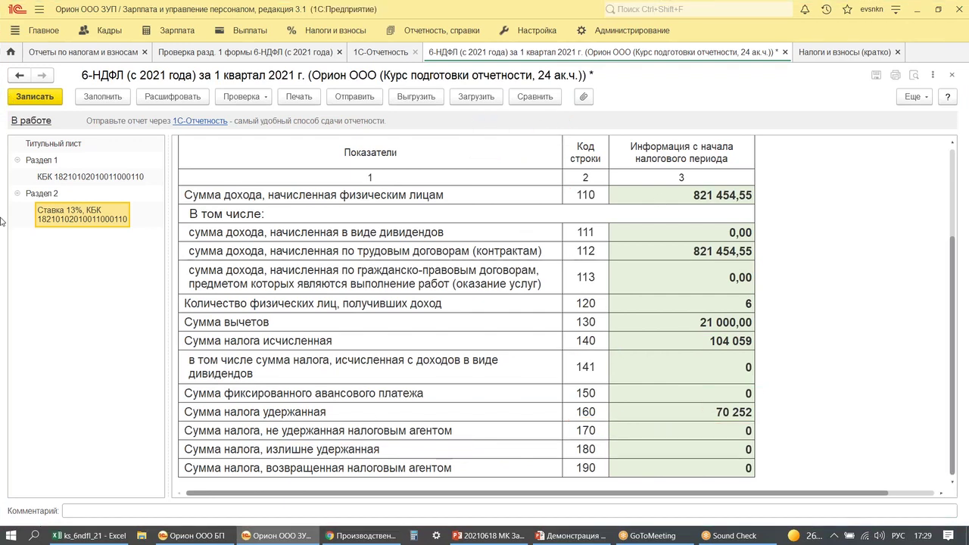
- Save the 6-НДФЛ report and run its control-ratio check
left_click(41, 99)
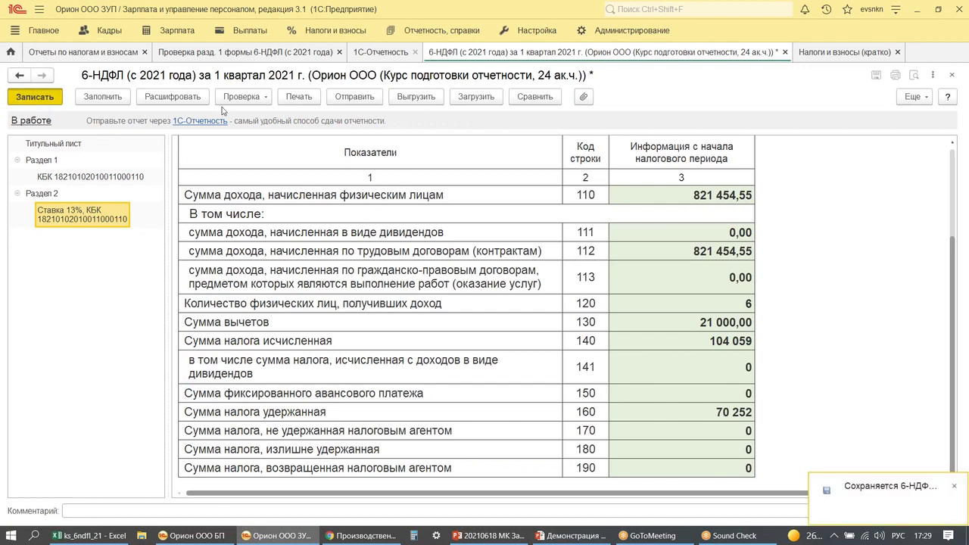
left_click(244, 97)
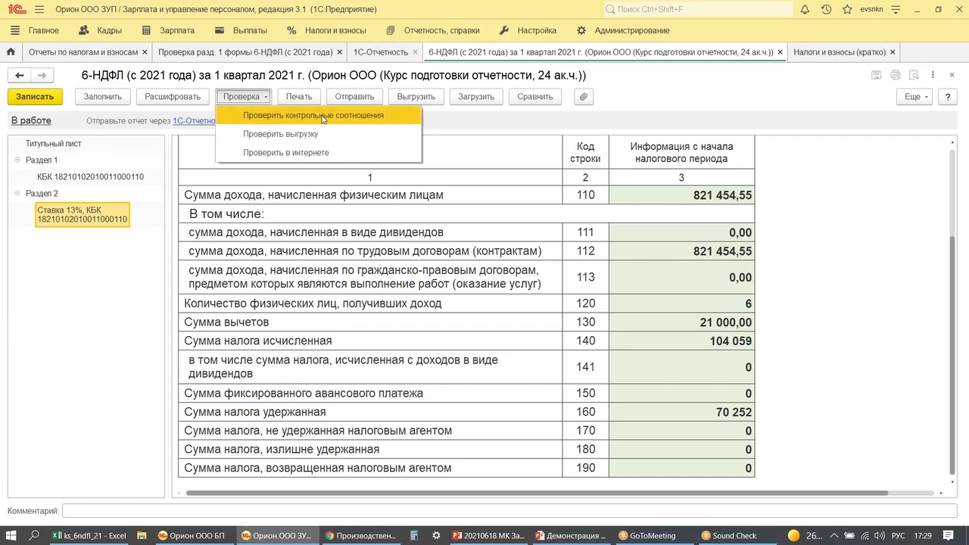
left_click(321, 115)
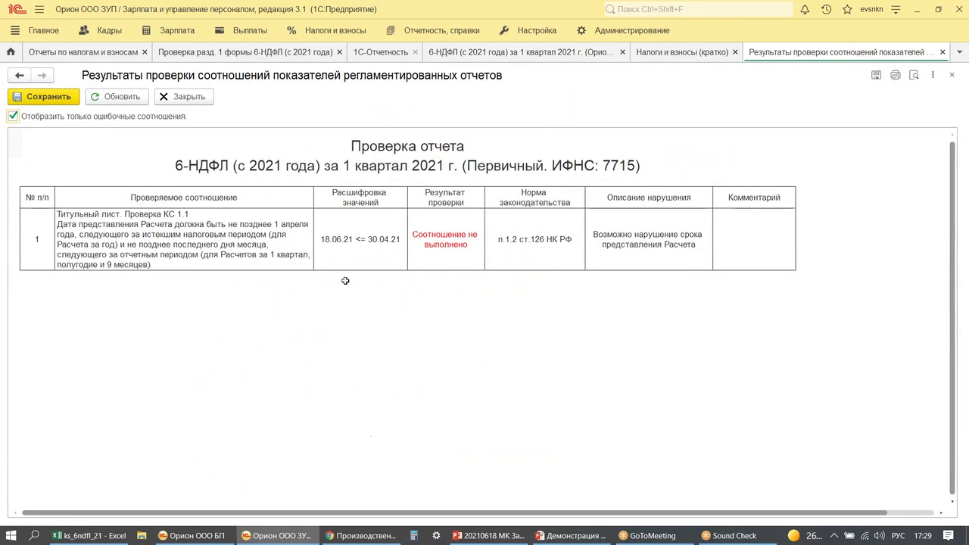
left_click(941, 53)
- Correct the title-page signature date to 20.04.2021 and save the report
left_click(67, 145)
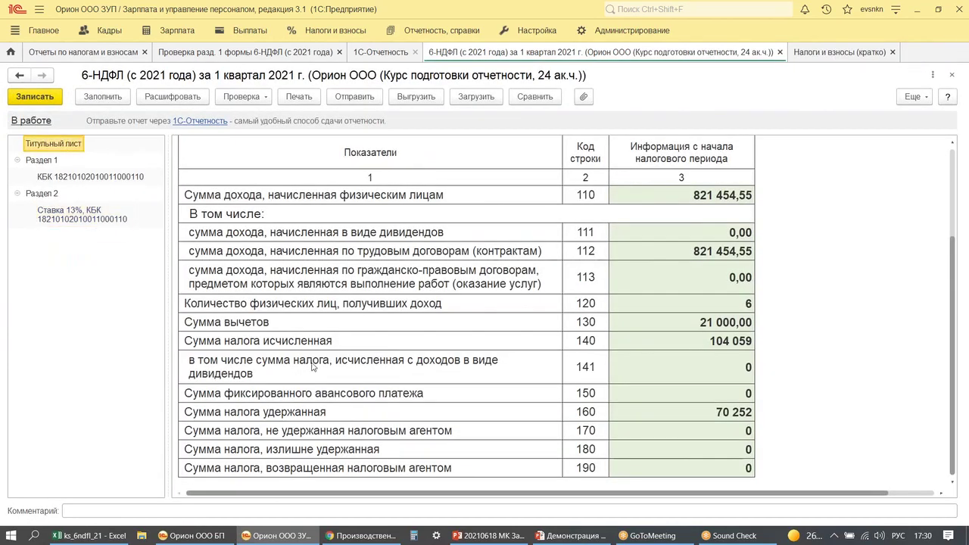
scroll(399, 353, "down", 6)
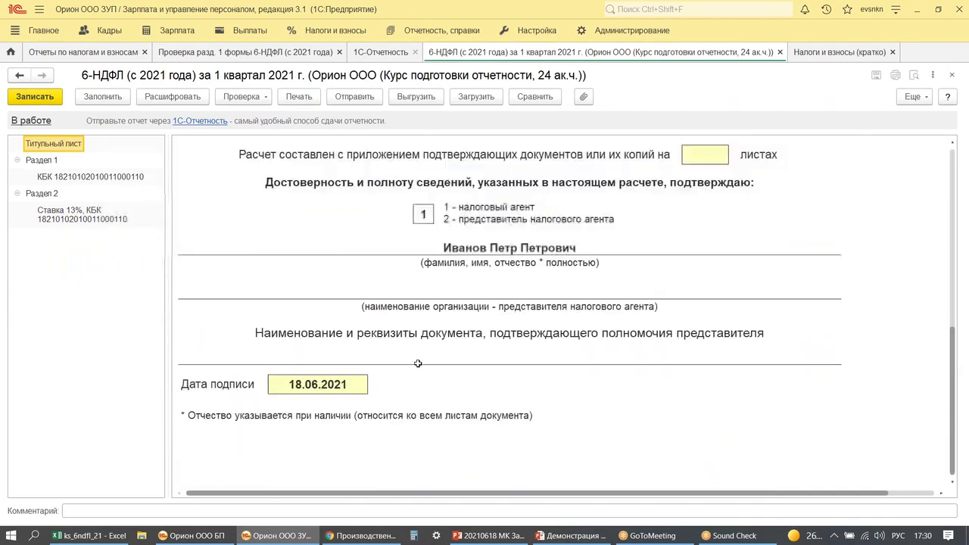
left_click(610, 390)
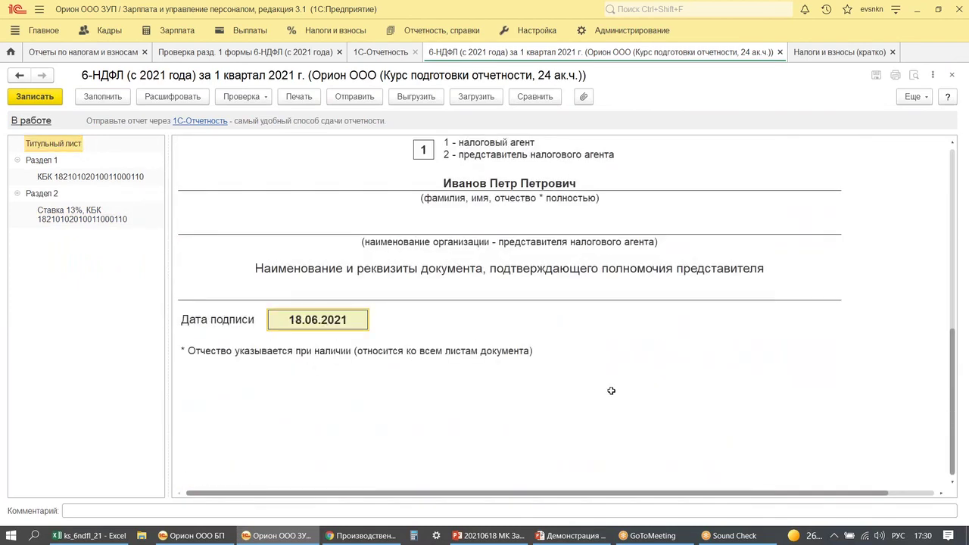
type("20.04.")
key("Tab")
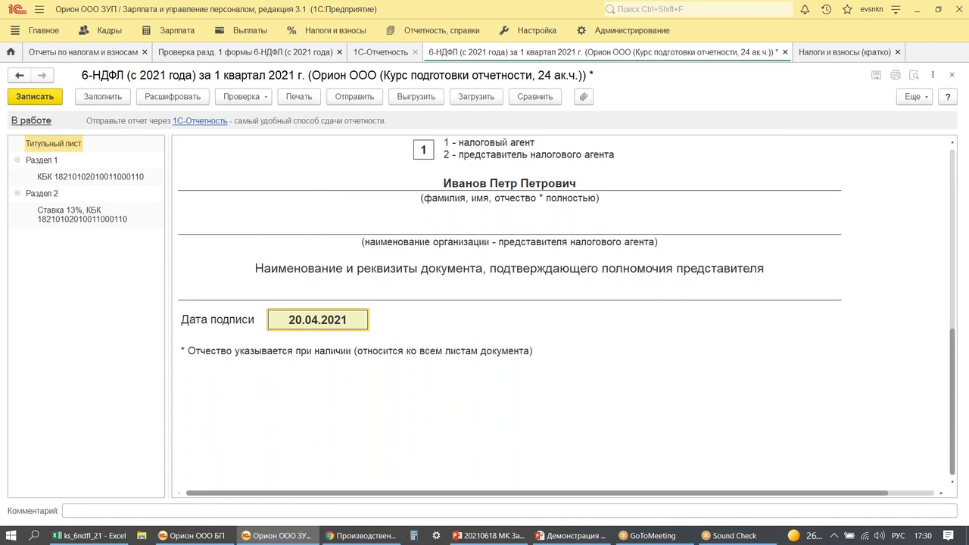
left_click(35, 97)
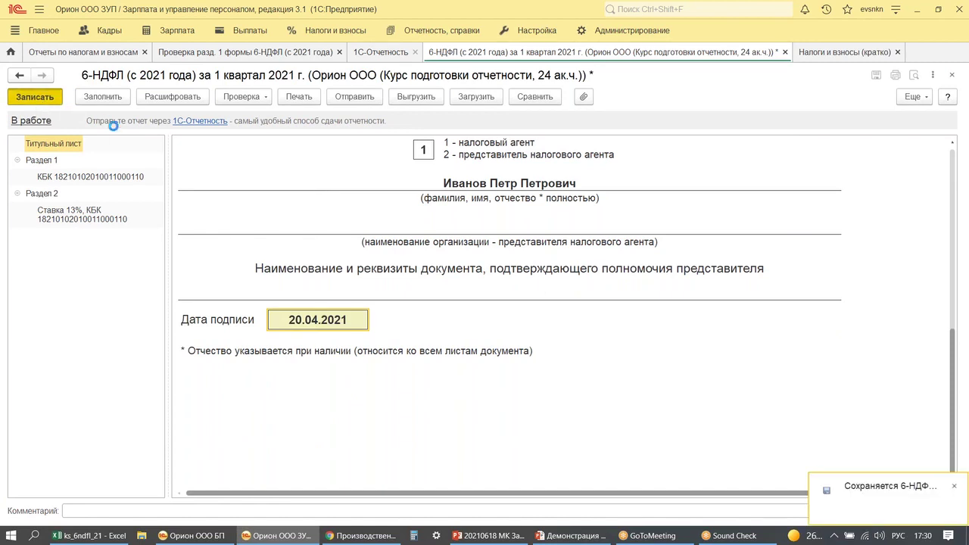
- Rerun the control-ratio check, skip the ratio form, and bring up ks_6ndfl_21
left_click(242, 97)
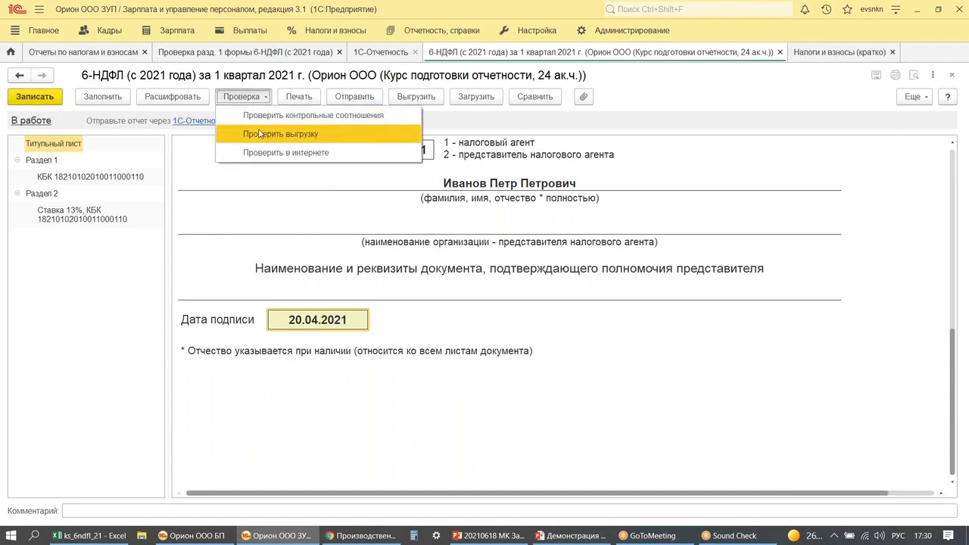
left_click(260, 117)
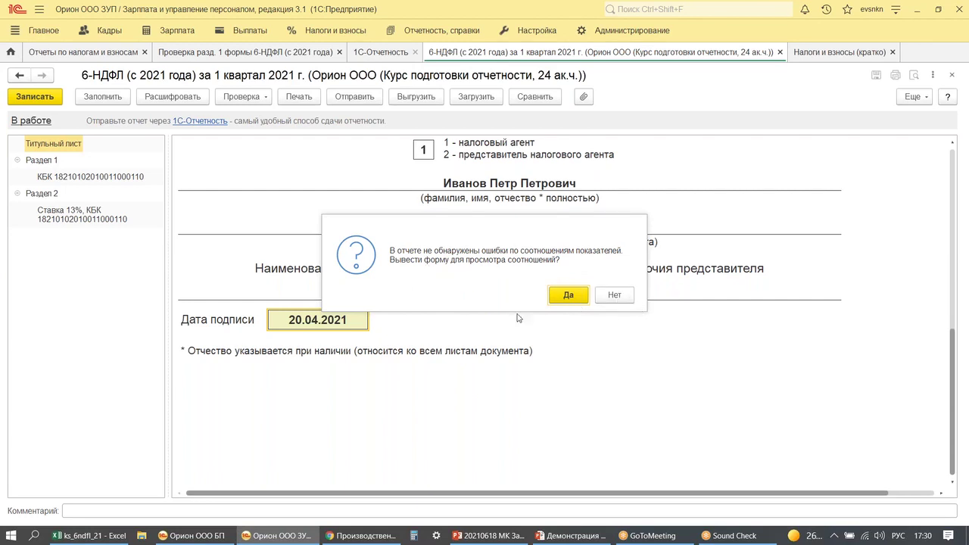
left_click(615, 294)
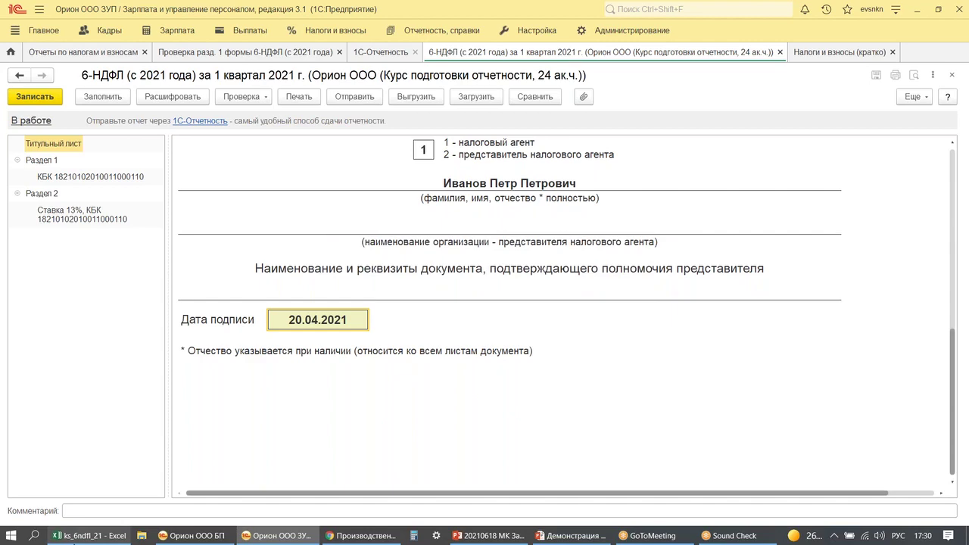
left_click(75, 539)
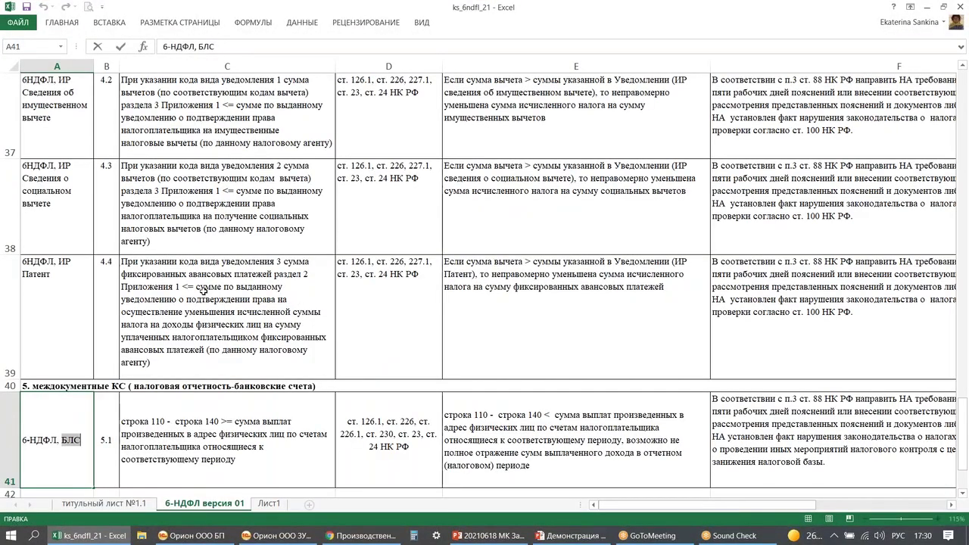
scroll(202, 290, "up", 2)
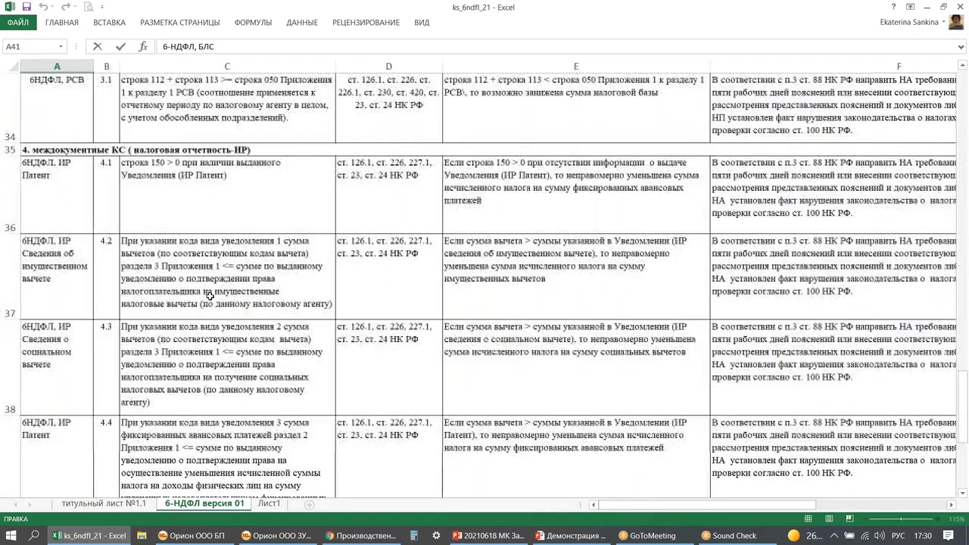
scroll(209, 296, "up", 10)
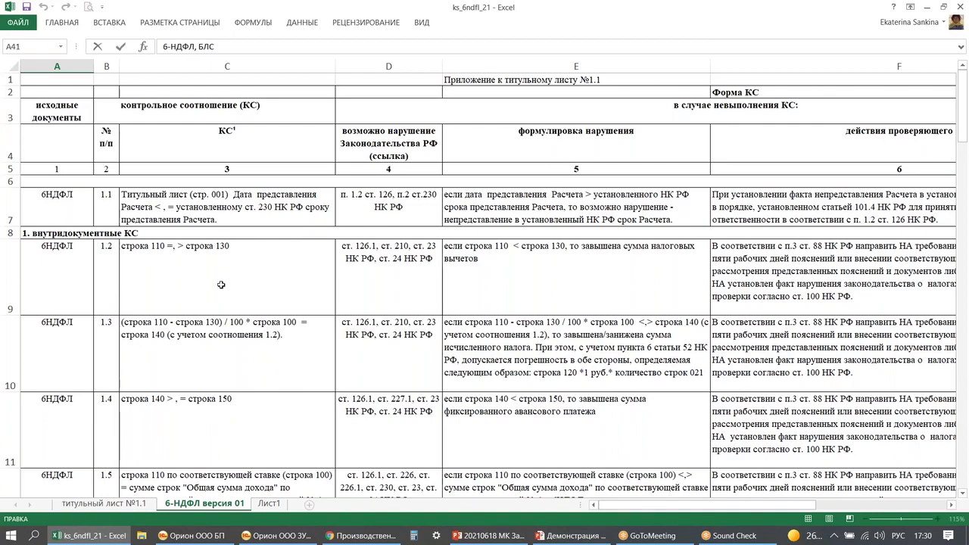
scroll(220, 285, "down", 1)
scroll(219, 285, "down", 6)
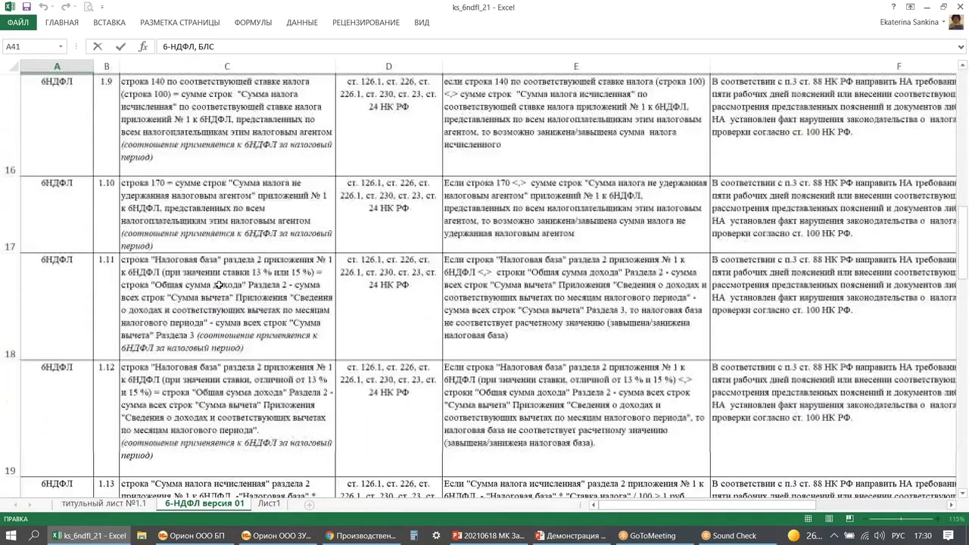
scroll(219, 285, "down", 3)
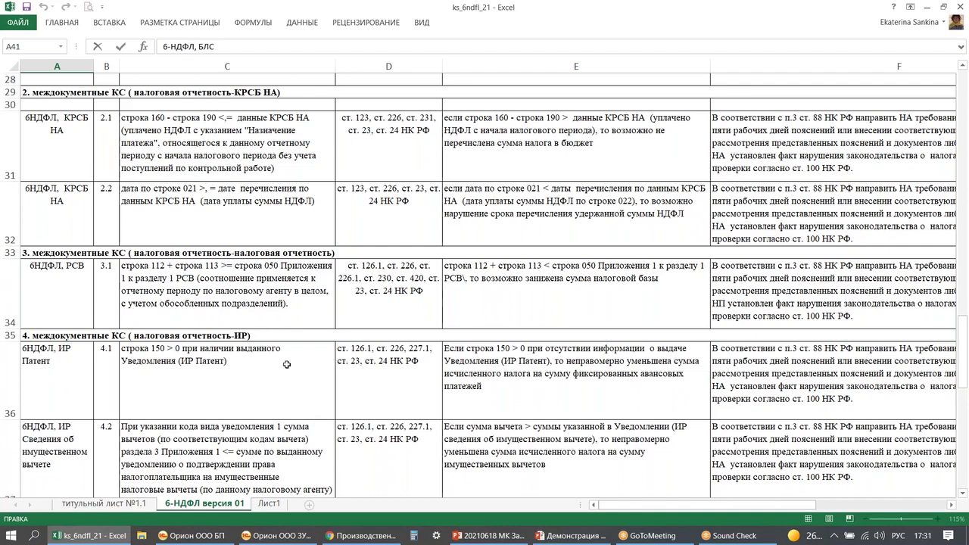
scroll(284, 359, "down", 1)
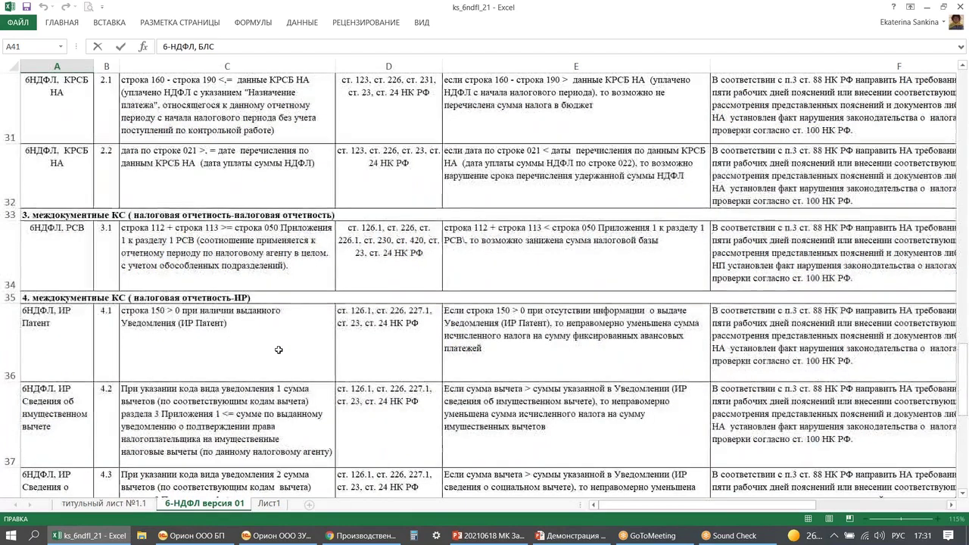
scroll(280, 352, "down", 1)
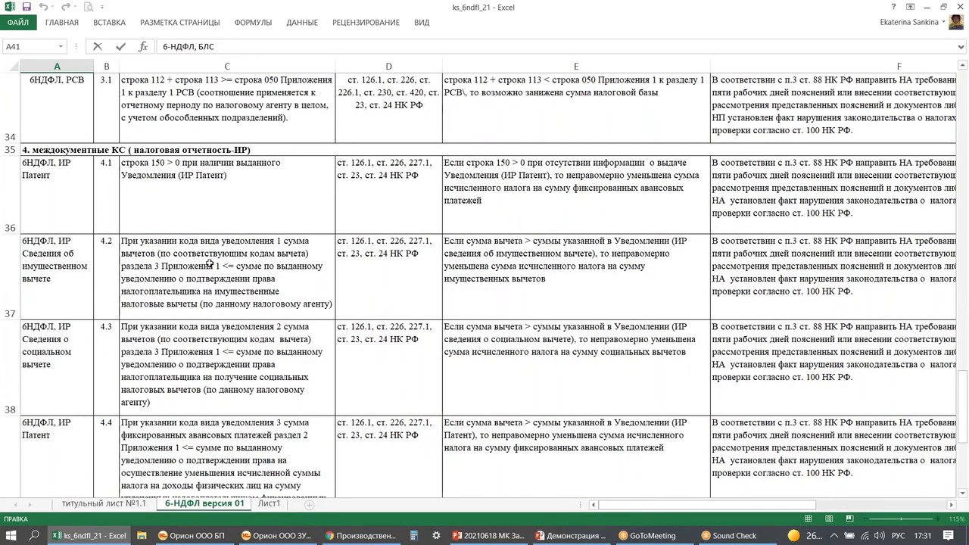
scroll(206, 262, "down", 2)
scroll(208, 258, "up", 1)
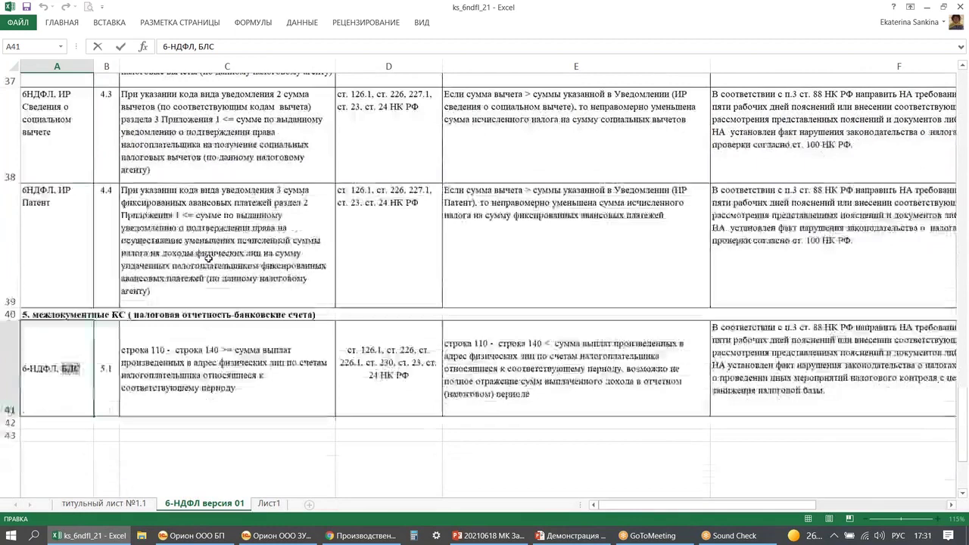
left_click(195, 430)
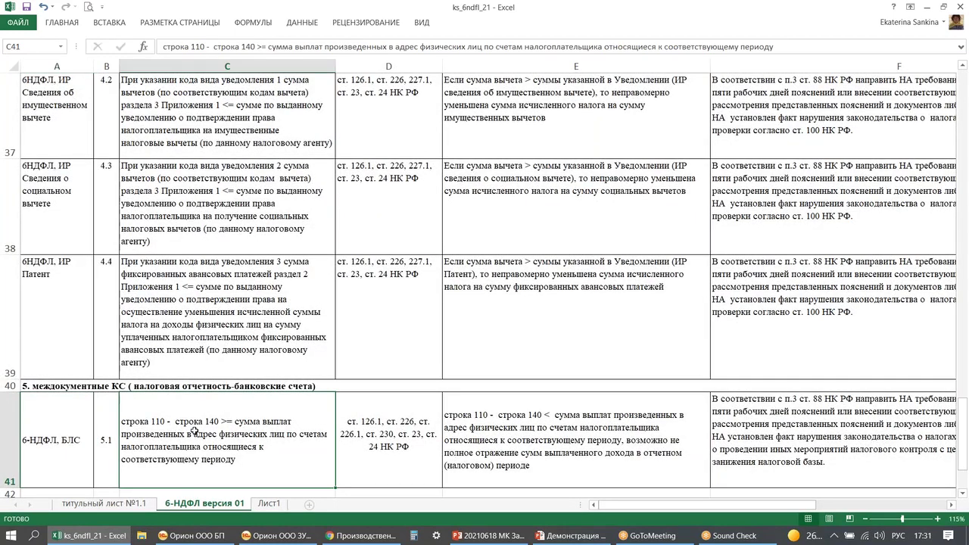
mouse_move(12, 373)
left_mouse_down()
mouse_move(216, 495)
mouse_move(344, 501)
left_mouse_up()
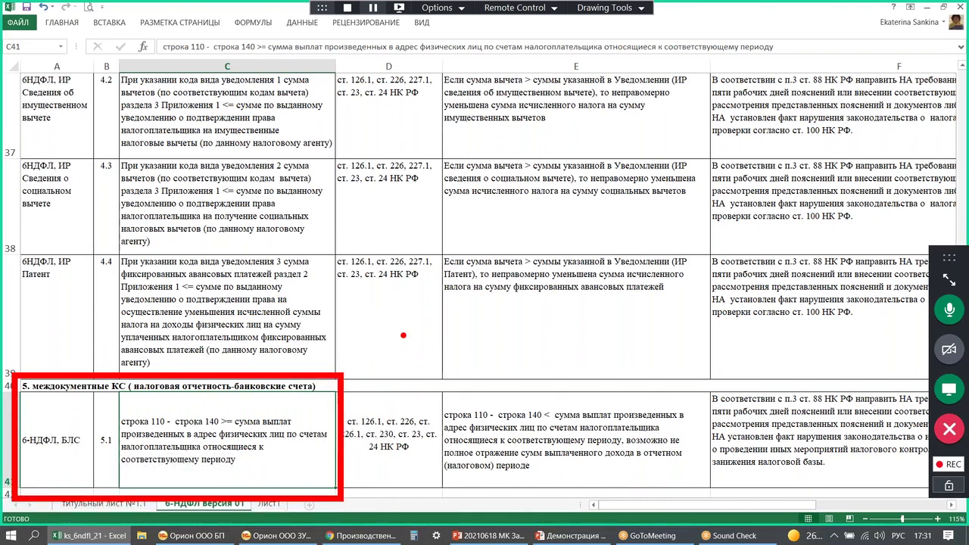
mouse_move(404, 327)
left_mouse_down()
mouse_move(406, 355)
mouse_move(398, 333)
mouse_move(424, 363)
left_mouse_up()
mouse_move(448, 327)
left_mouse_down()
mouse_move(437, 342)
mouse_move(478, 345)
mouse_move(505, 365)
left_mouse_up()
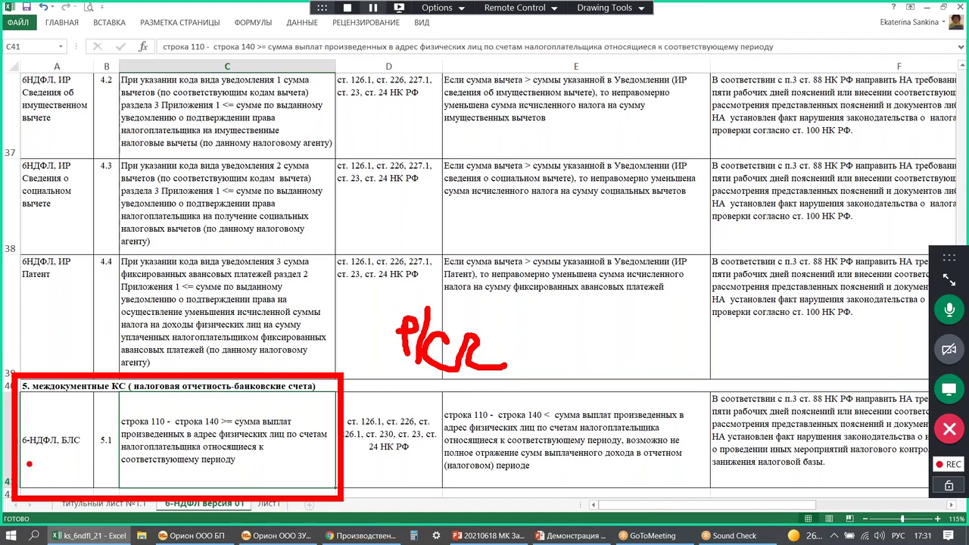
left_click_drag(61, 452, 84, 453)
mouse_move(290, 468)
left_mouse_down()
mouse_move(308, 481)
mouse_move(337, 466)
left_mouse_up()
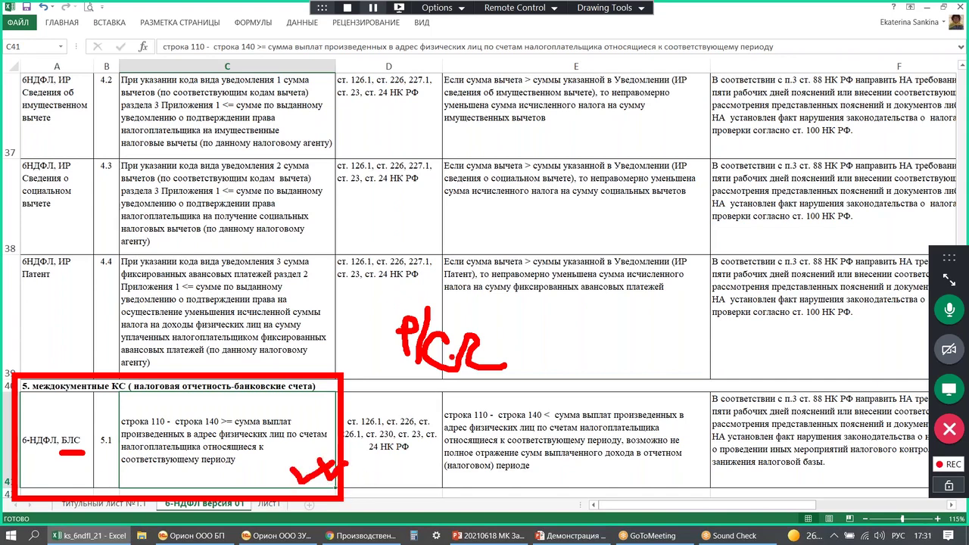
key("Escape")
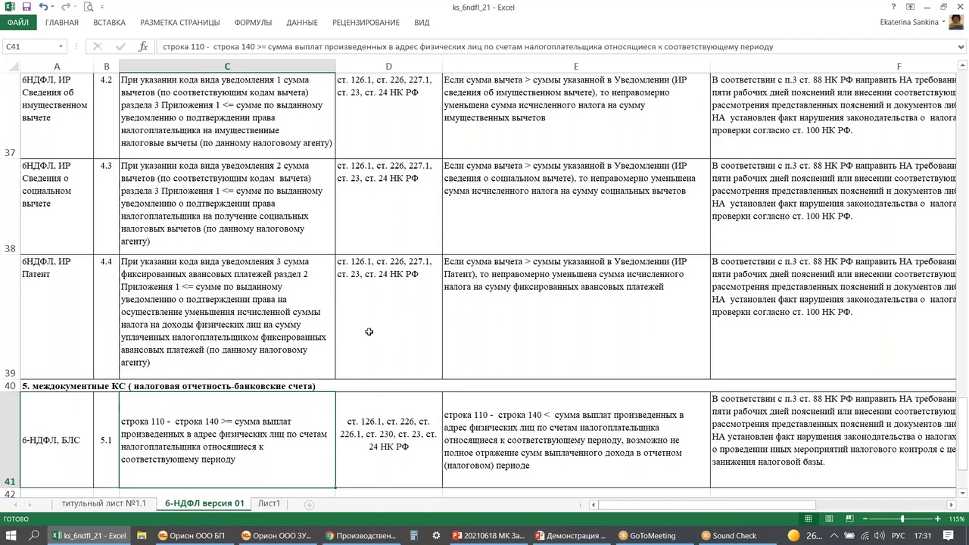
key("ctrl+alt+d")
mouse_move(355, 288)
left_mouse_down()
mouse_move(447, 389)
mouse_move(606, 428)
left_mouse_up()
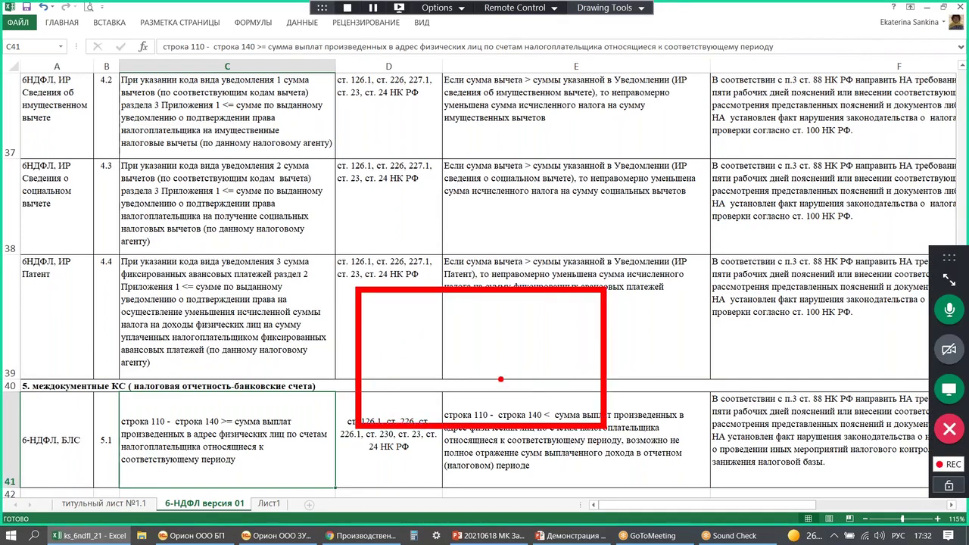
mouse_move(397, 310)
left_mouse_down()
mouse_move(427, 359)
mouse_move(573, 420)
left_mouse_up()
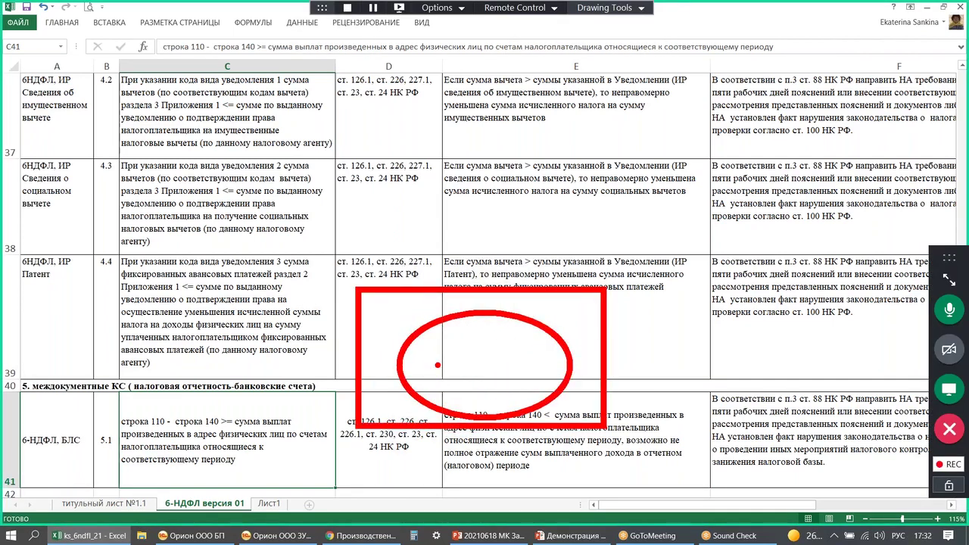
mouse_move(449, 258)
left_mouse_down()
mouse_move(454, 360)
mouse_move(484, 330)
left_mouse_up()
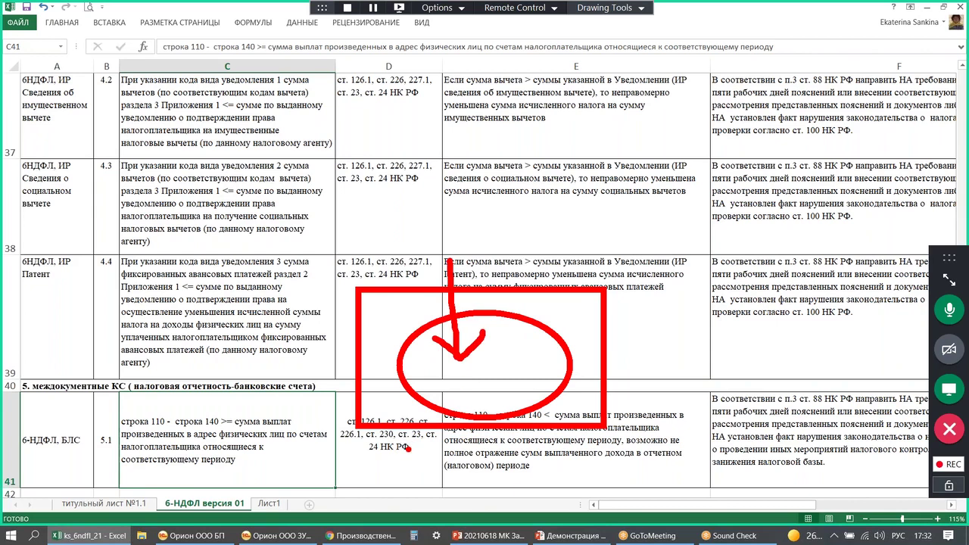
mouse_move(521, 364)
left_mouse_down()
mouse_move(702, 359)
mouse_move(516, 367)
mouse_move(539, 380)
left_mouse_up()
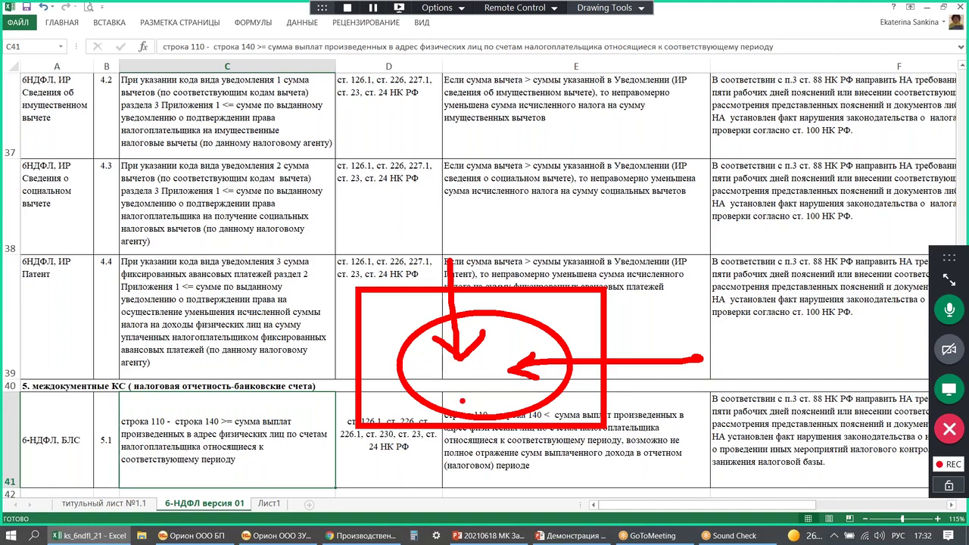
left_click_drag(460, 343, 472, 354)
mouse_move(501, 345)
left_mouse_down()
mouse_move(479, 361)
mouse_move(480, 378)
left_mouse_up()
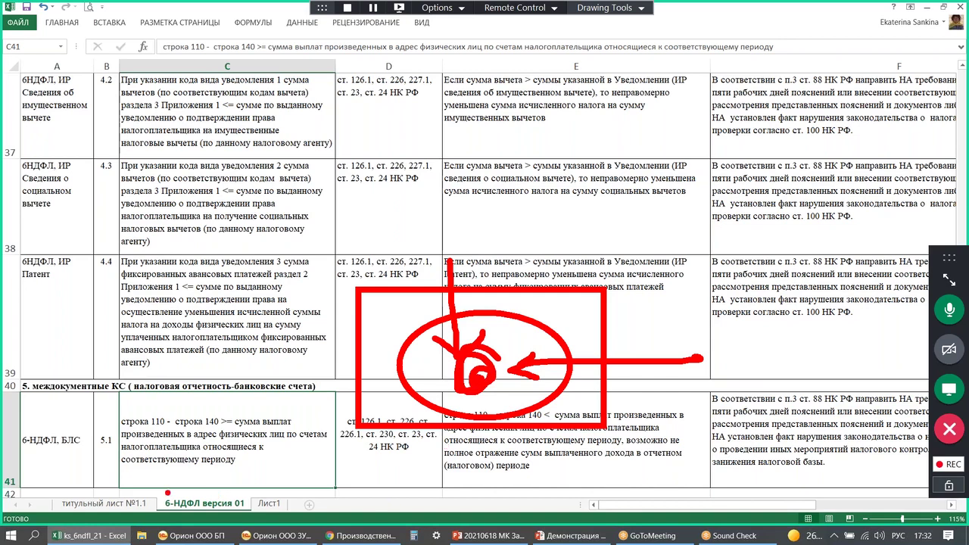
left_click_drag(53, 451, 94, 451)
- Close the 6-НДФЛ, Налоги и взносы, reports list and Проверка tabs, then minimize 1C
left_click(929, 6)
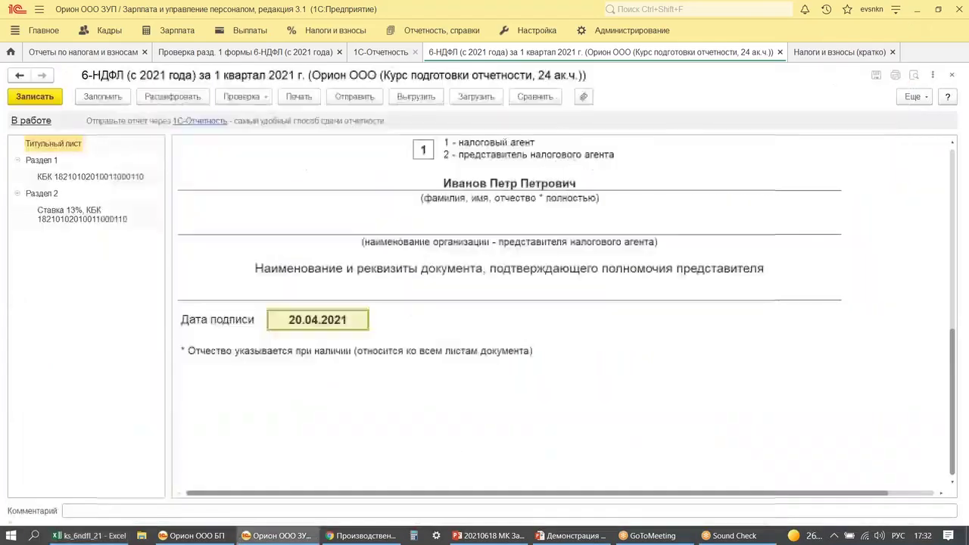
left_click(779, 52)
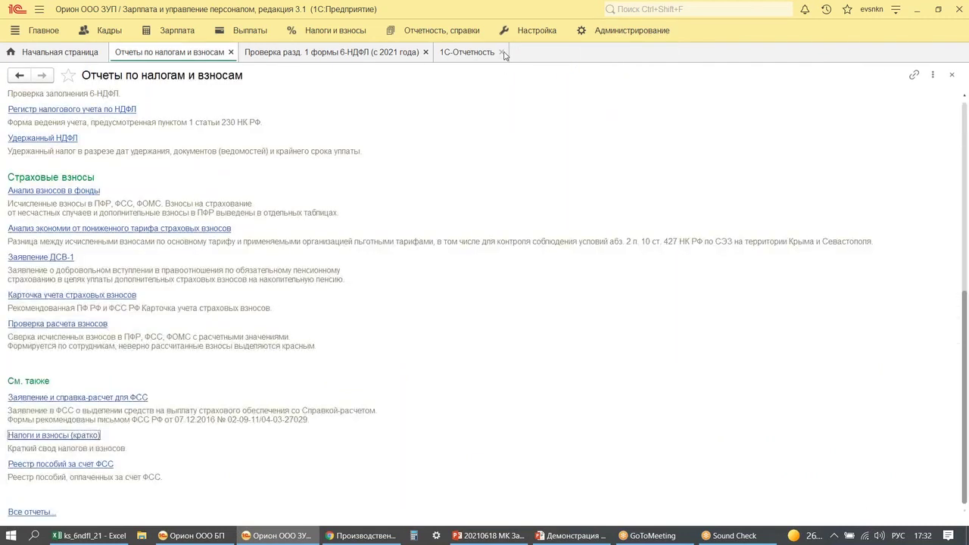
left_click(371, 57)
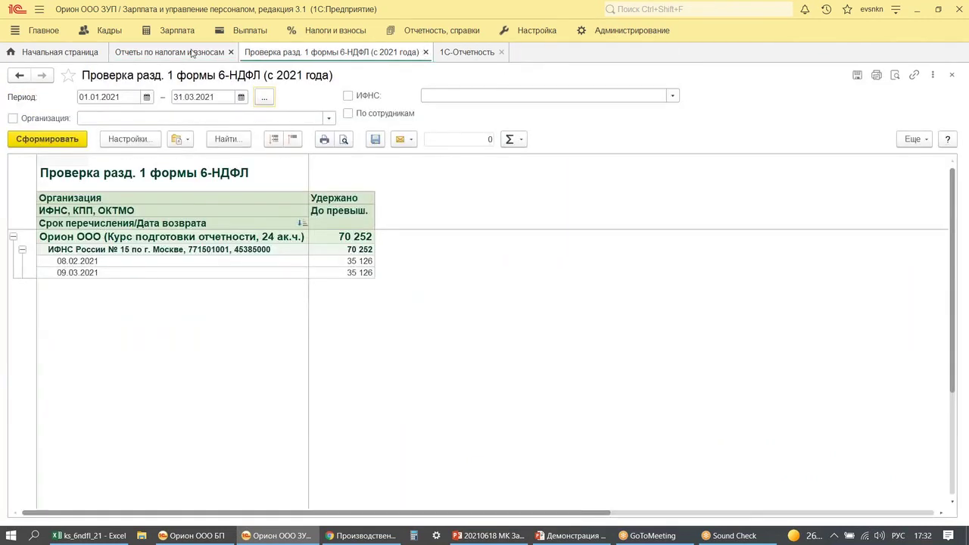
left_click(231, 52)
left_click(296, 51)
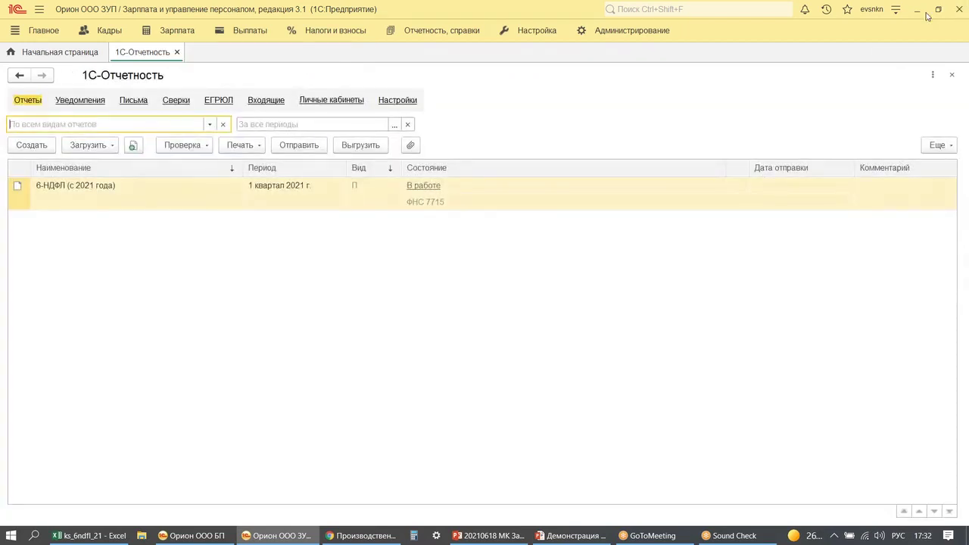
left_click(916, 9)
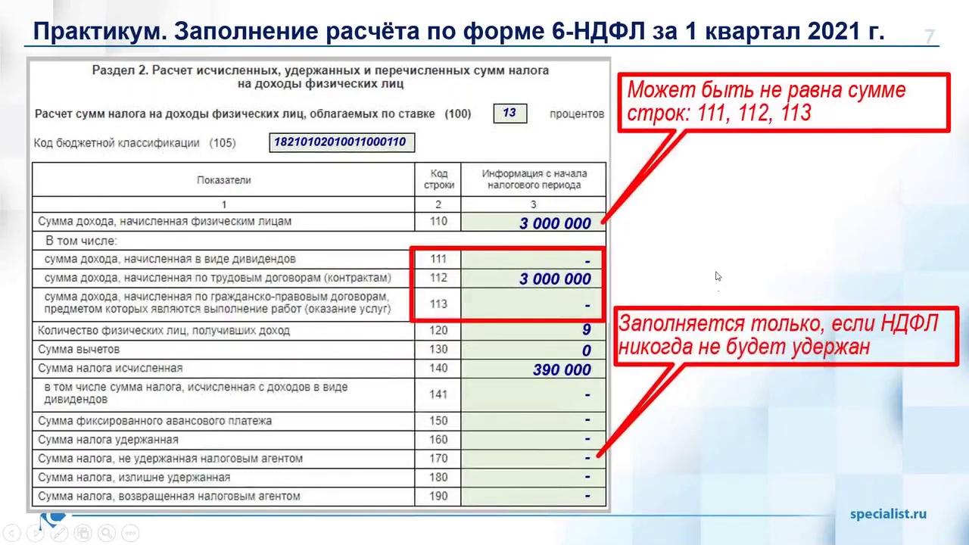
- Advance to slide 8 'О КУРСЕ' and reveal the specialist.ru website screenshot
left_click(716, 287)
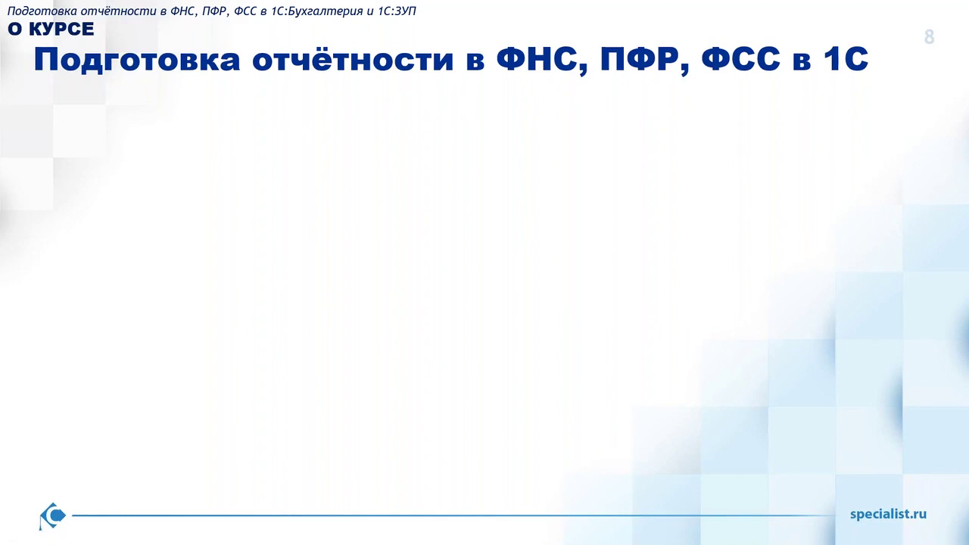
key("Right")
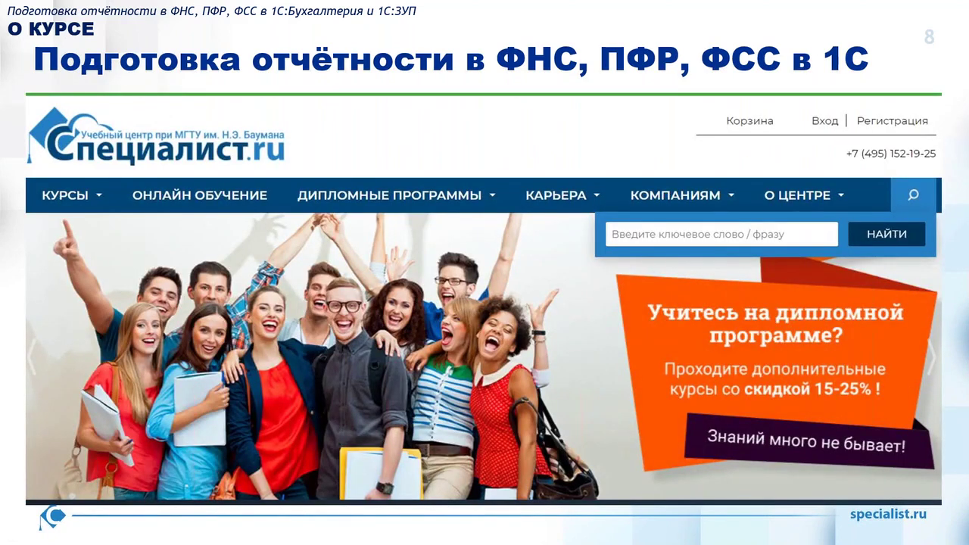
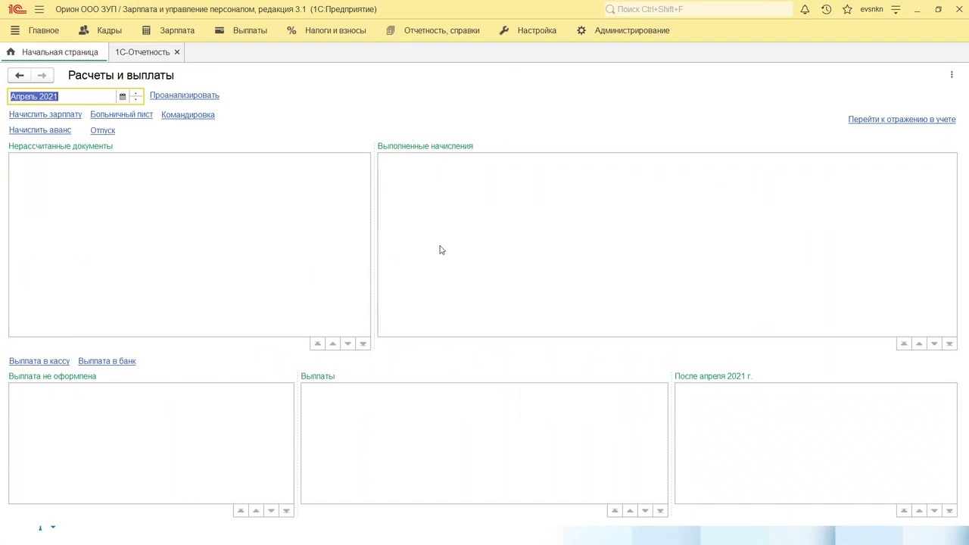
- Under Налоги и взносы > Заявления на вычеты, start a new Уведомление НО о праве на вычеты
left_click(244, 211)
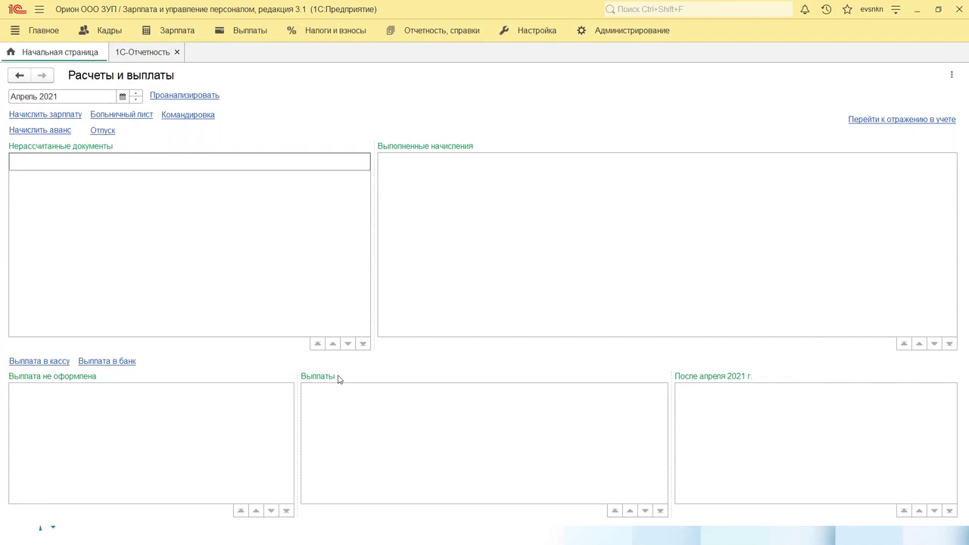
left_click(328, 33)
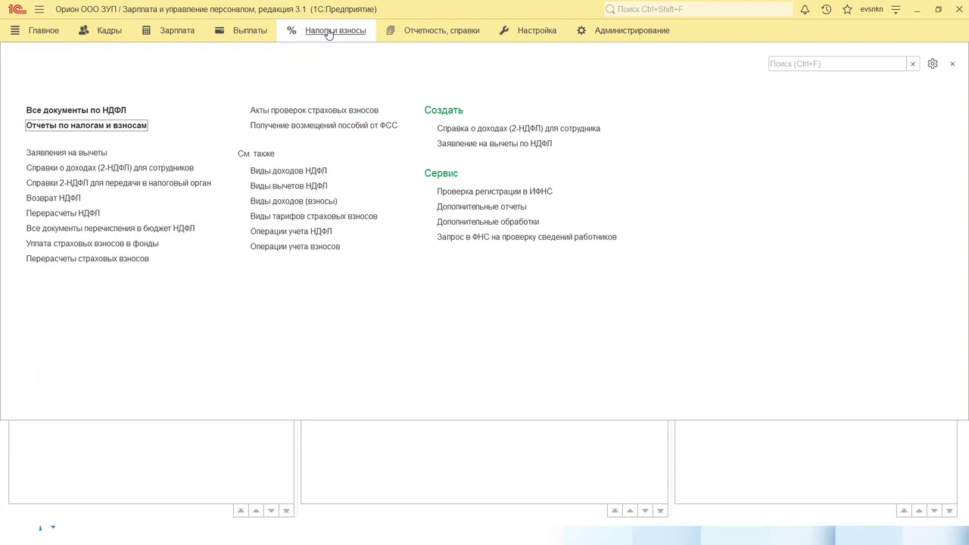
left_click_drag(269, 21, 380, 47)
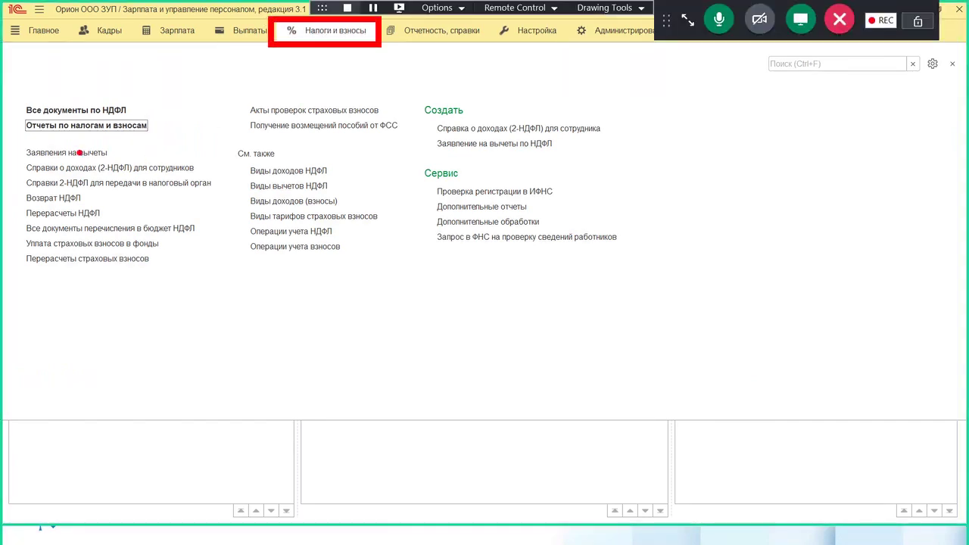
mouse_move(14, 140)
left_mouse_down()
mouse_move(82, 165)
mouse_move(128, 165)
left_mouse_up()
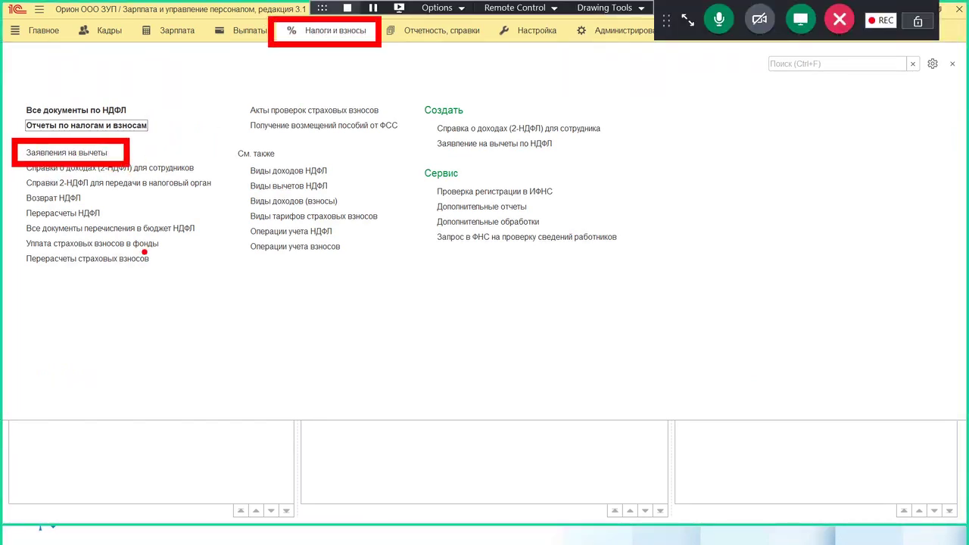
key("Escape")
left_click(67, 152)
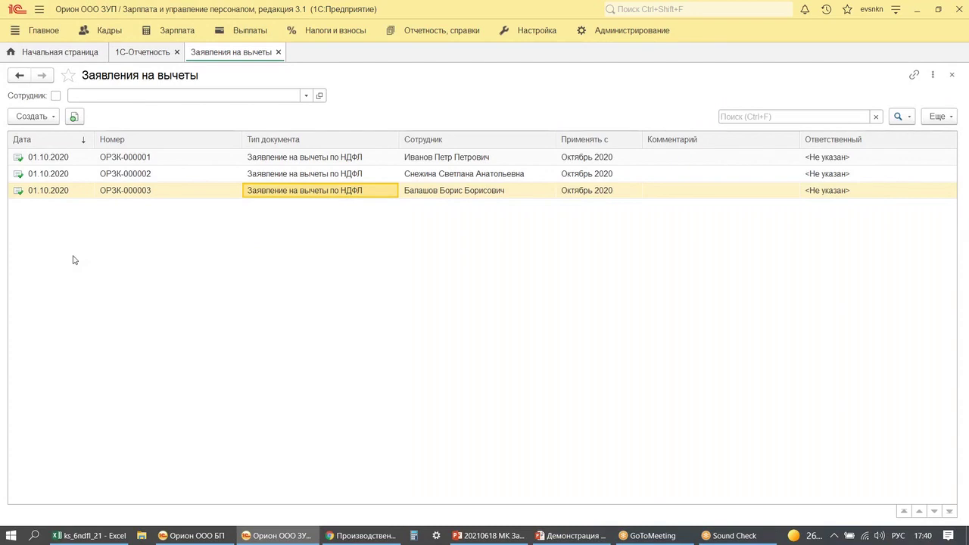
left_click(34, 117)
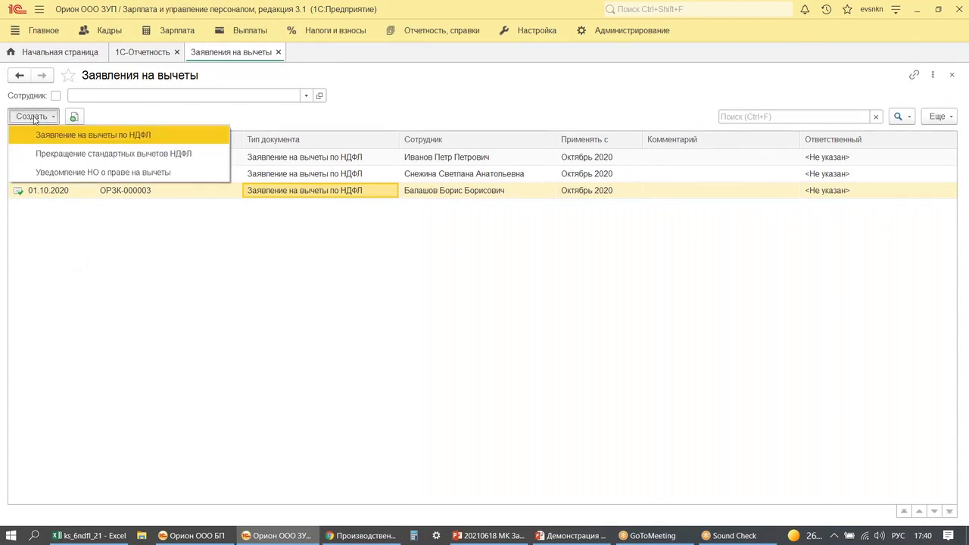
left_click(69, 173)
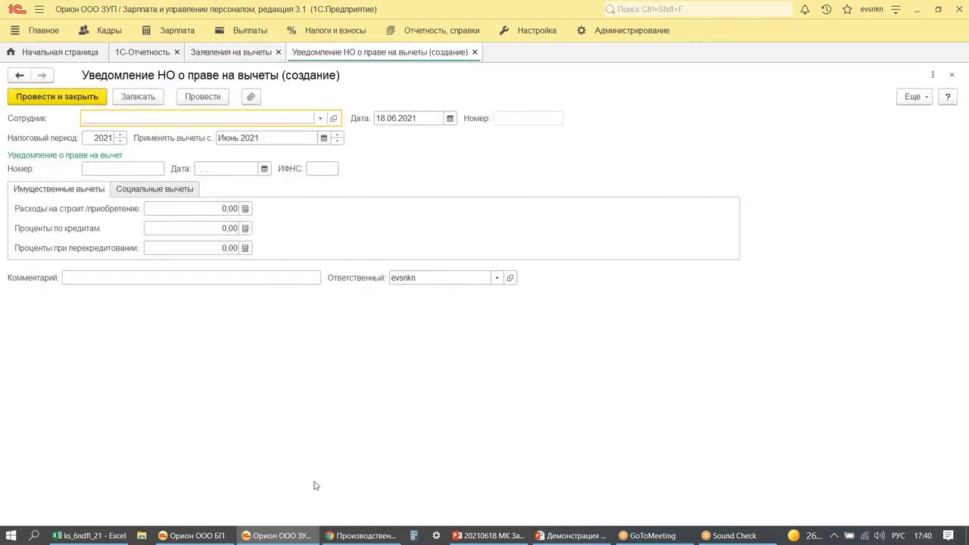
- Check the task slide, then select the employee in the notice's Сотрудник field
left_click(552, 538)
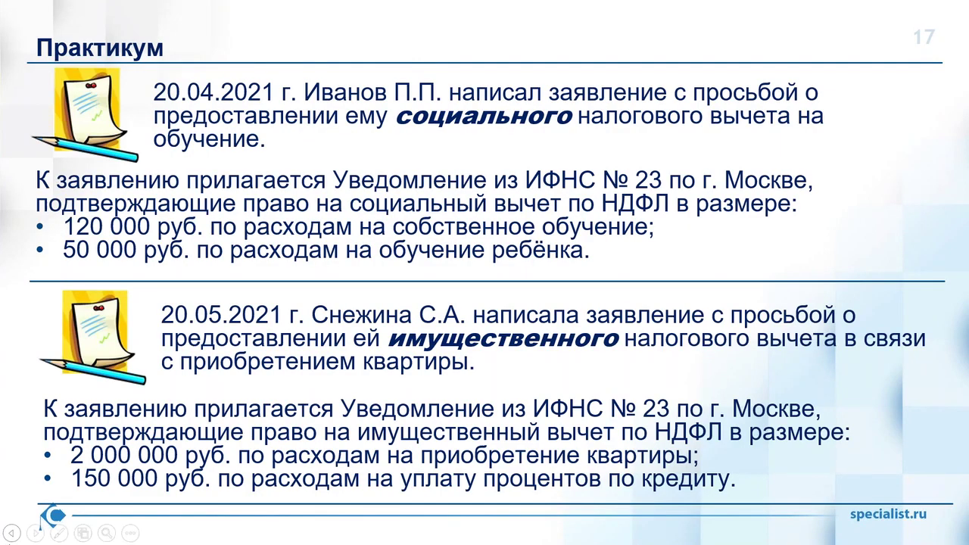
left_click(12, 535)
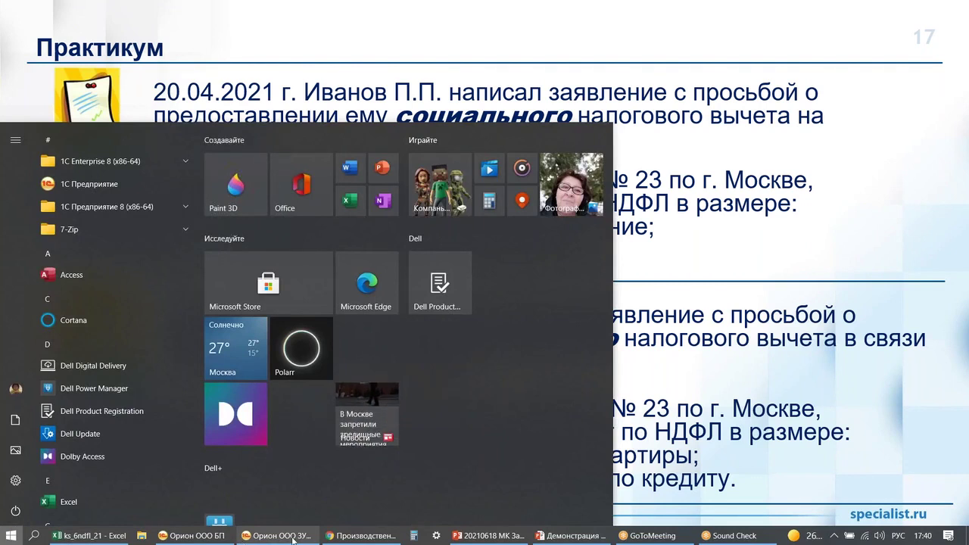
left_click(293, 539)
type("ива")
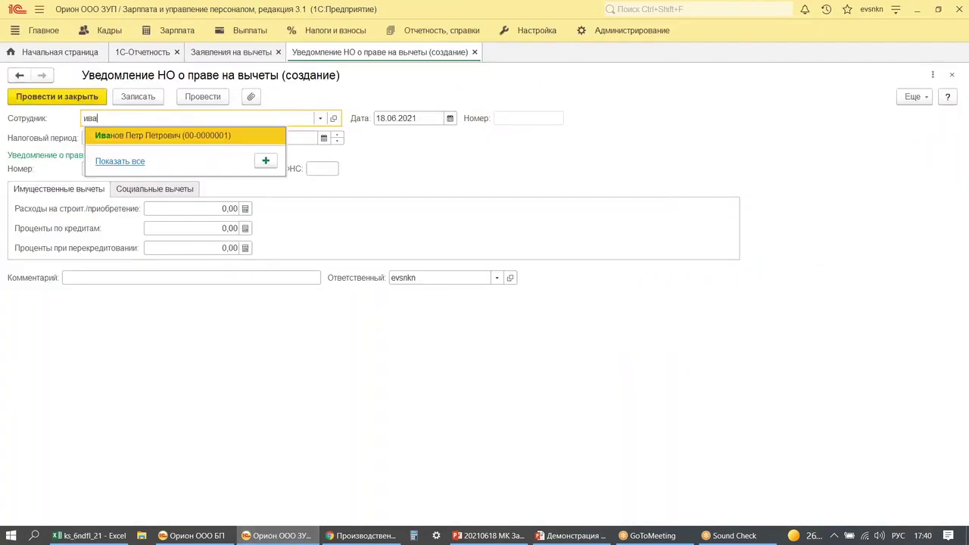
left_click(159, 136)
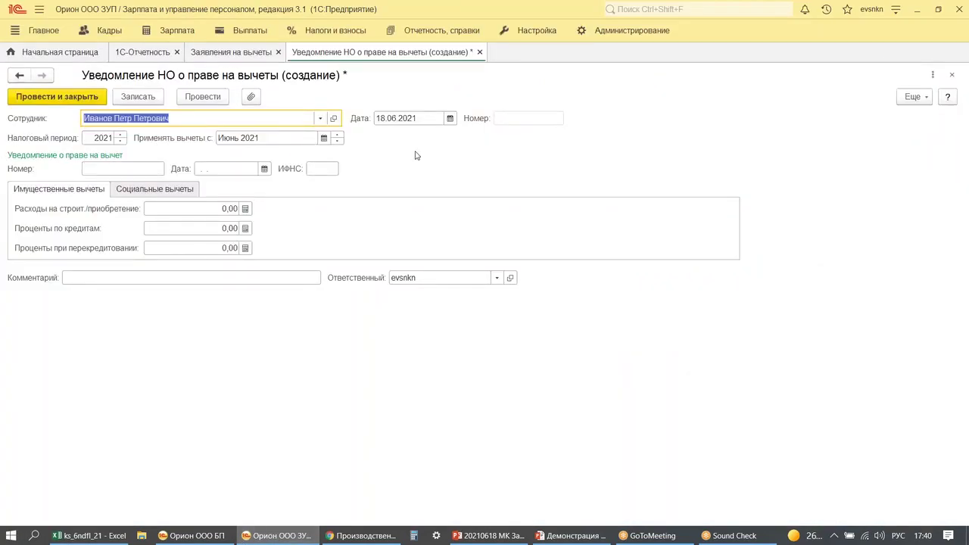
- Enter the tax notice's number, date 19.04.2021 and tax office code 7723
left_click(203, 168)
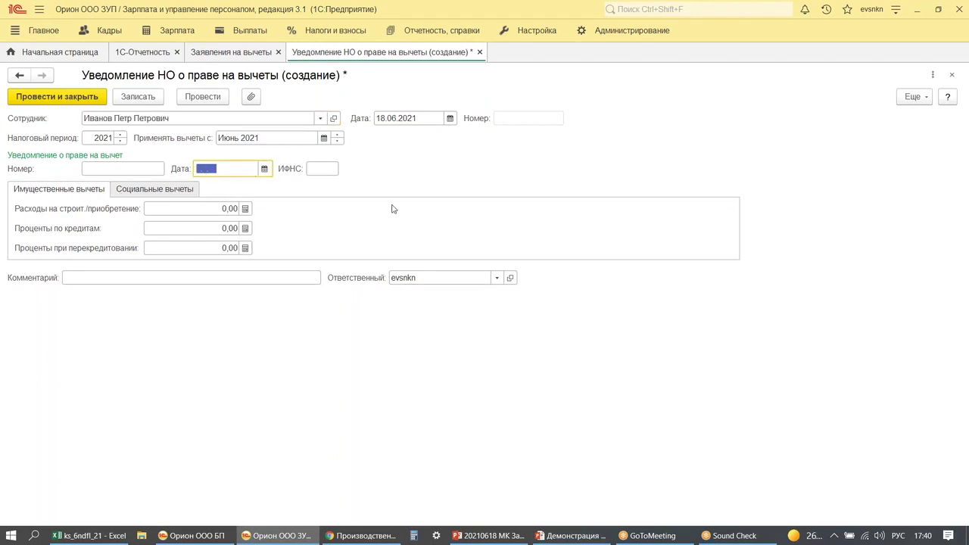
type("20042021")
key("Tab")
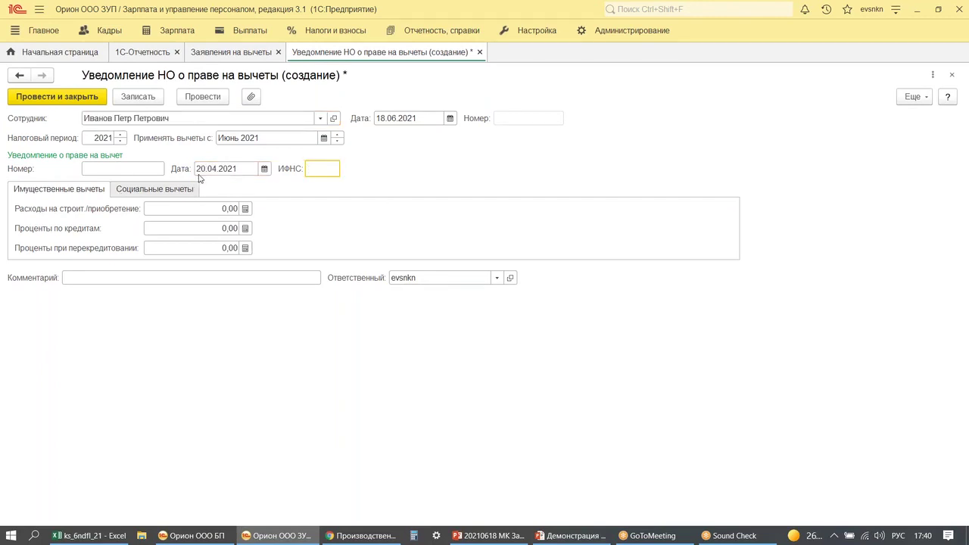
left_click(229, 169)
type("19042021")
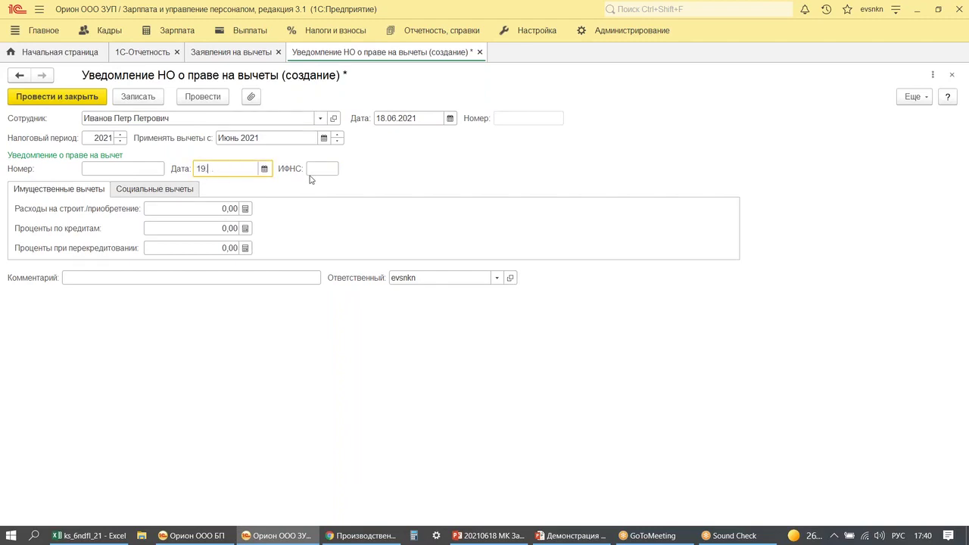
key("Tab")
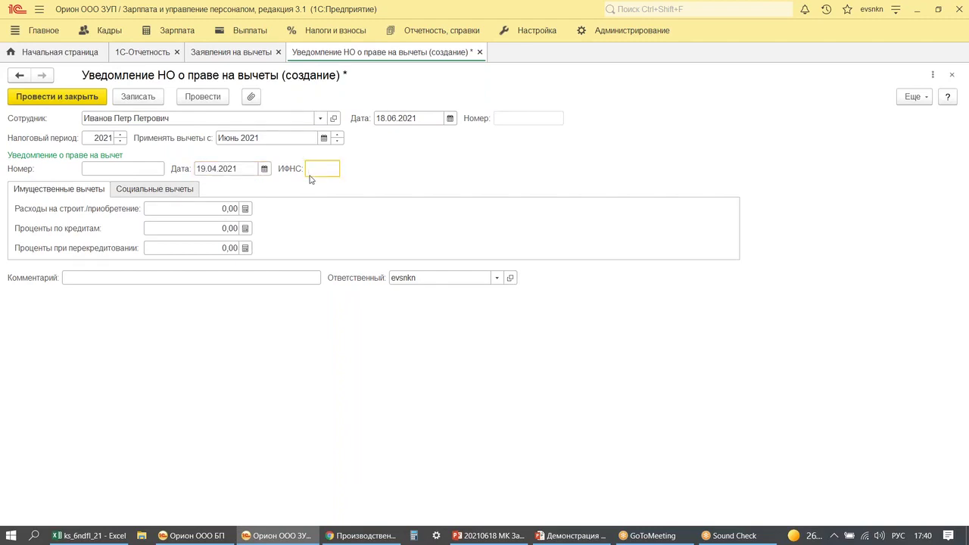
left_click(110, 167)
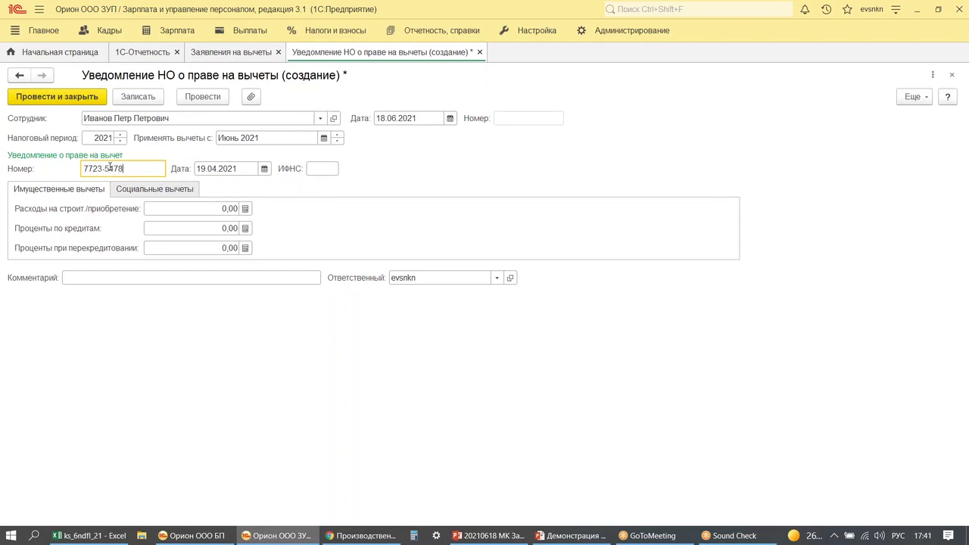
left_click(315, 167)
type("7723")
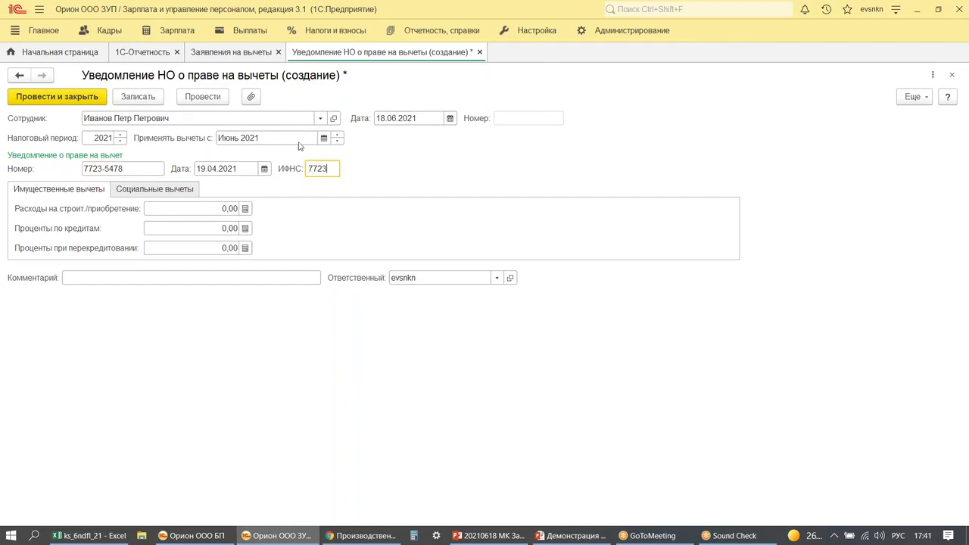
- Date the document 20.04.2021 and apply deductions from April 2021
left_click_drag(356, 99, 488, 138)
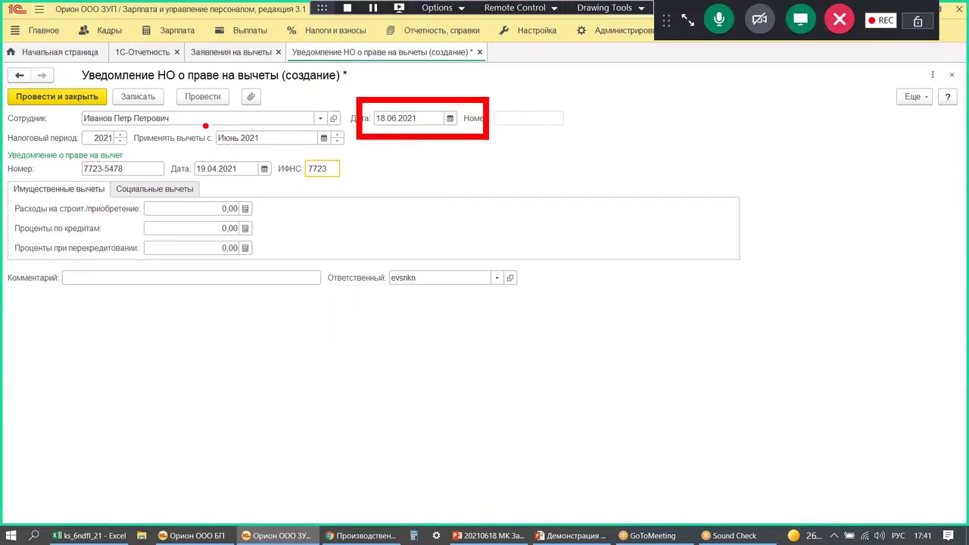
left_click_drag(203, 123, 326, 151)
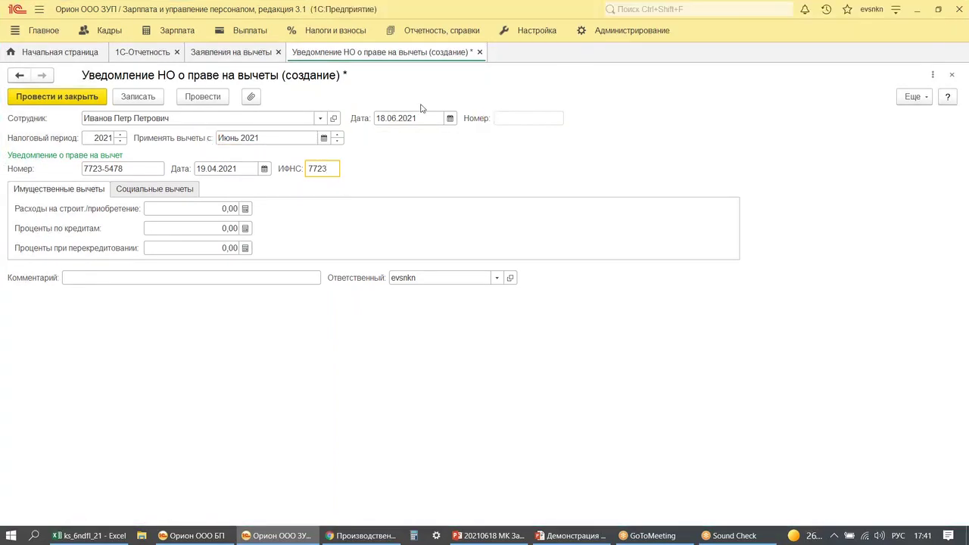
left_click(398, 117)
type("20042021")
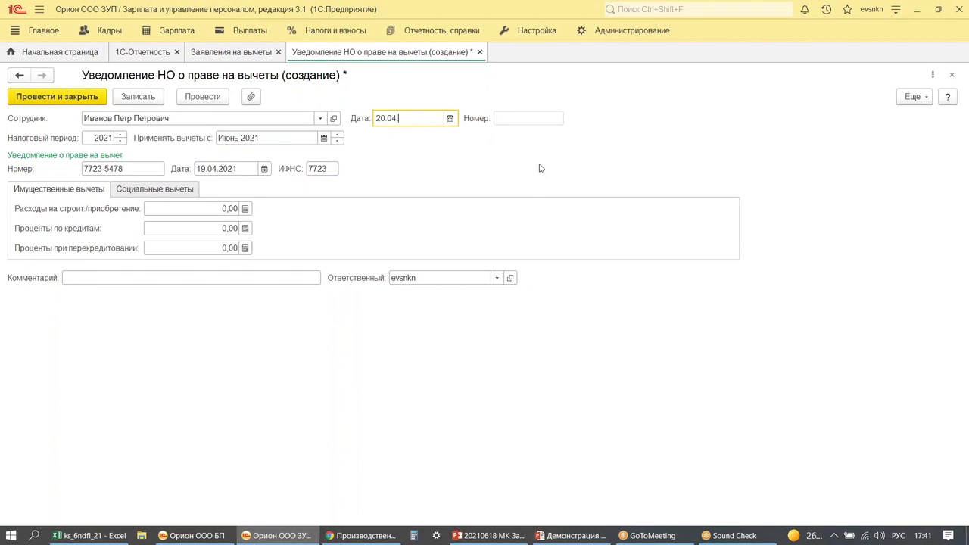
key("Tab")
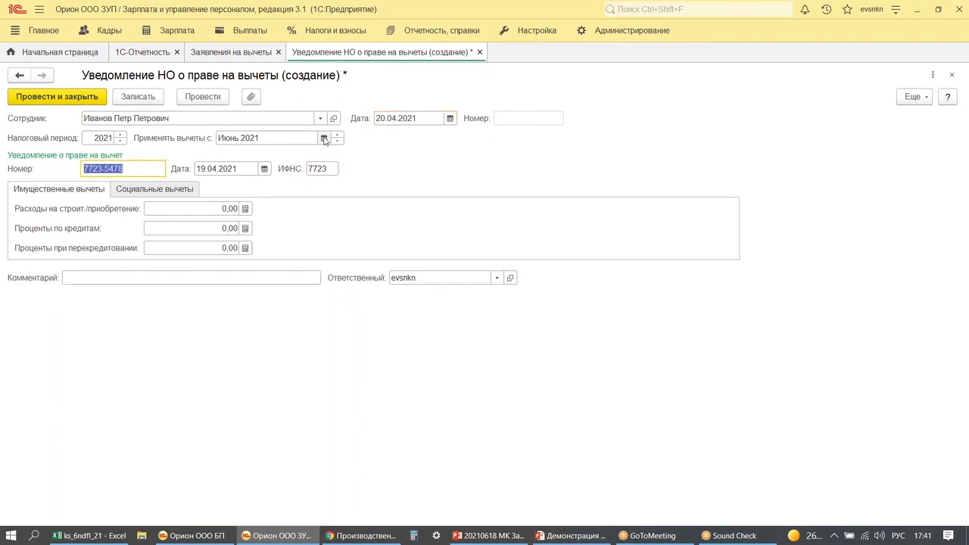
left_click(323, 137)
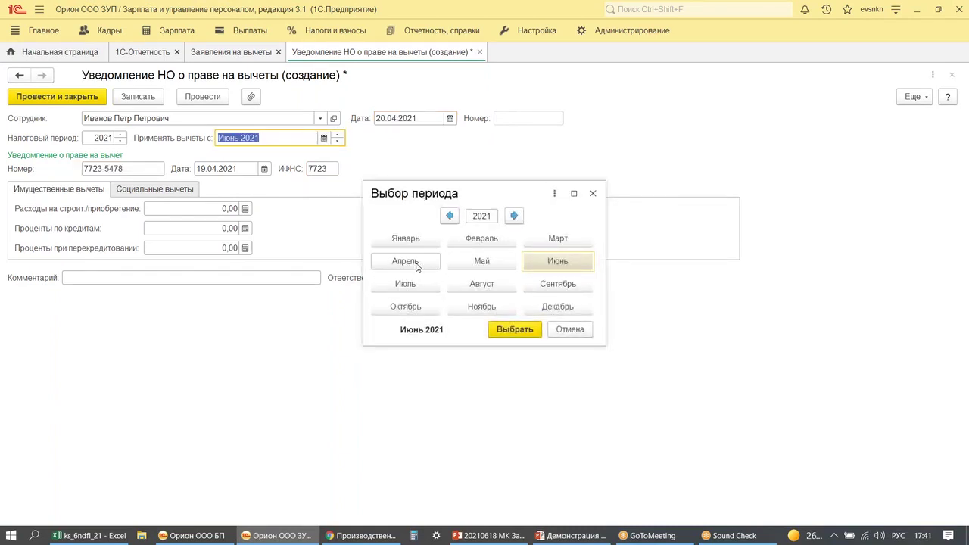
left_click(409, 265)
left_click(513, 330)
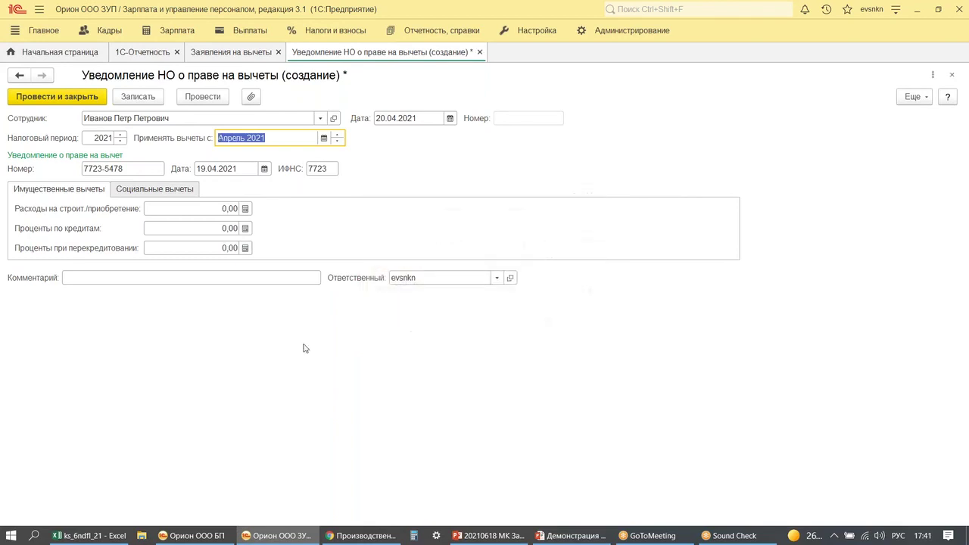
- Under Социальные вычеты, enter 120 000 for own education and 50 000 for children's education
left_click(134, 190)
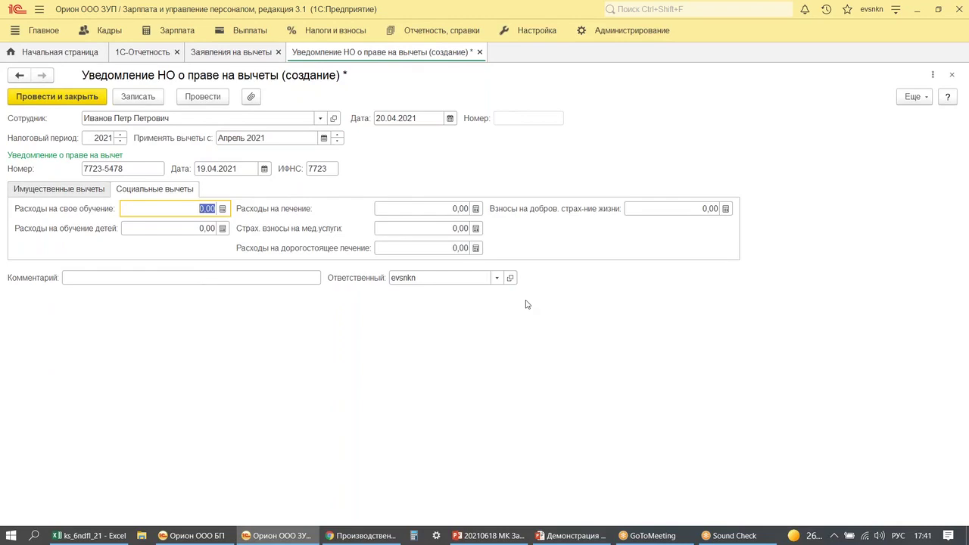
type("150 000")
key("Tab")
type("3")
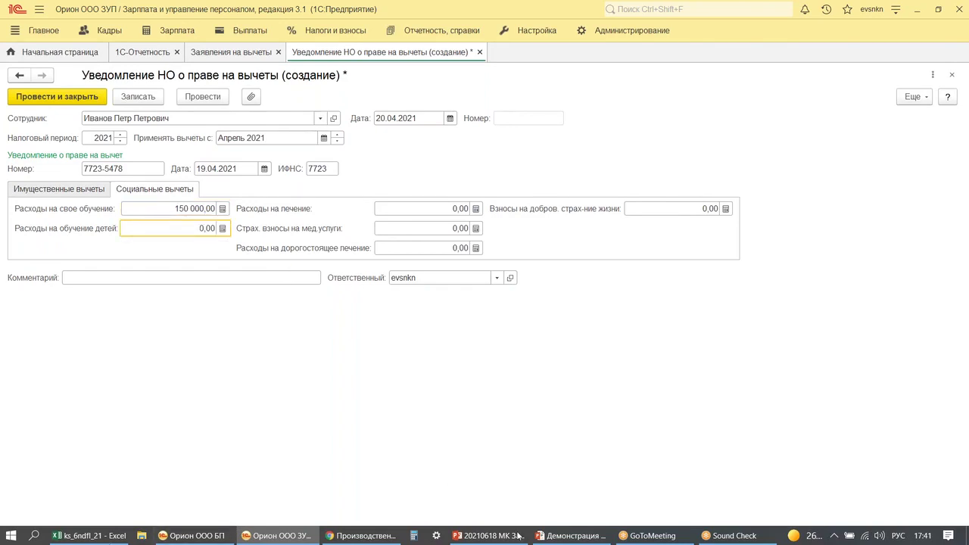
left_click(571, 535)
key("Right")
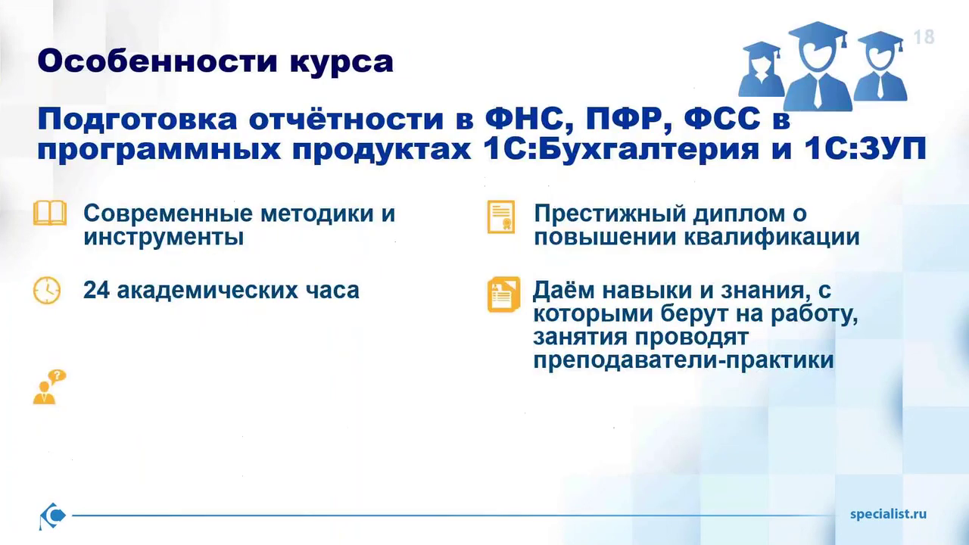
key("super")
left_click(276, 535)
left_click(168, 208)
type("1200000,00")
key("Tab")
type("50000")
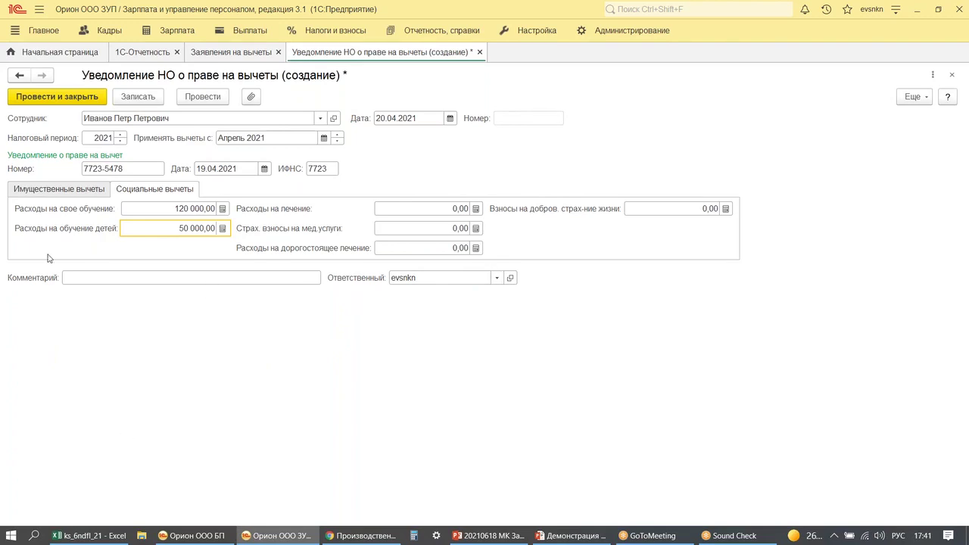
- Post the notice, then create a 30.04.2021 salary accrual filled with all employees
left_click(43, 97)
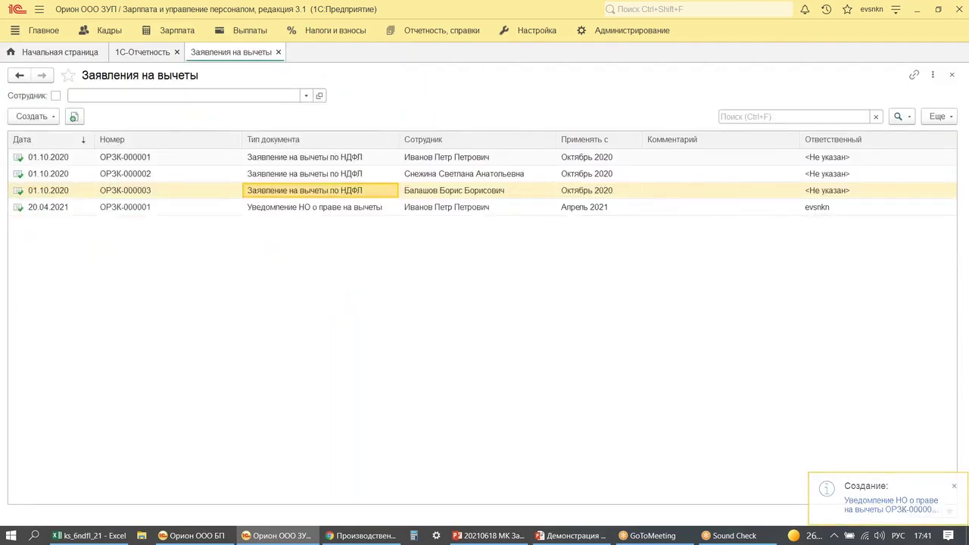
left_click(50, 53)
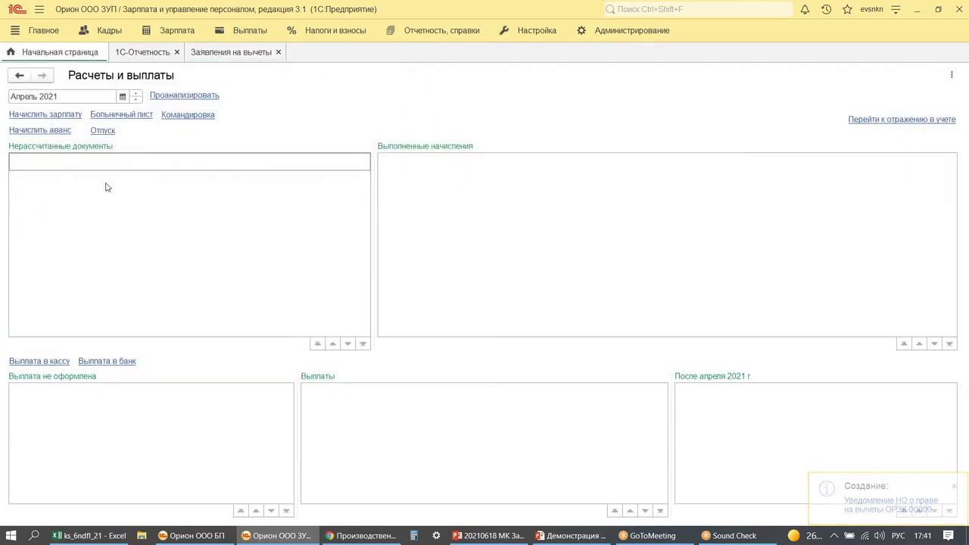
left_click(47, 115)
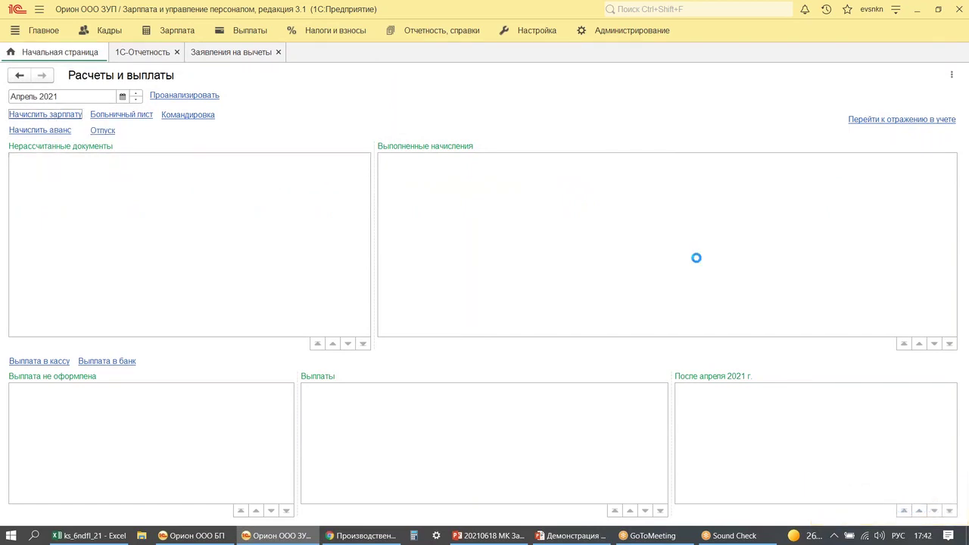
left_click(371, 122)
type("30042021")
key("Tab")
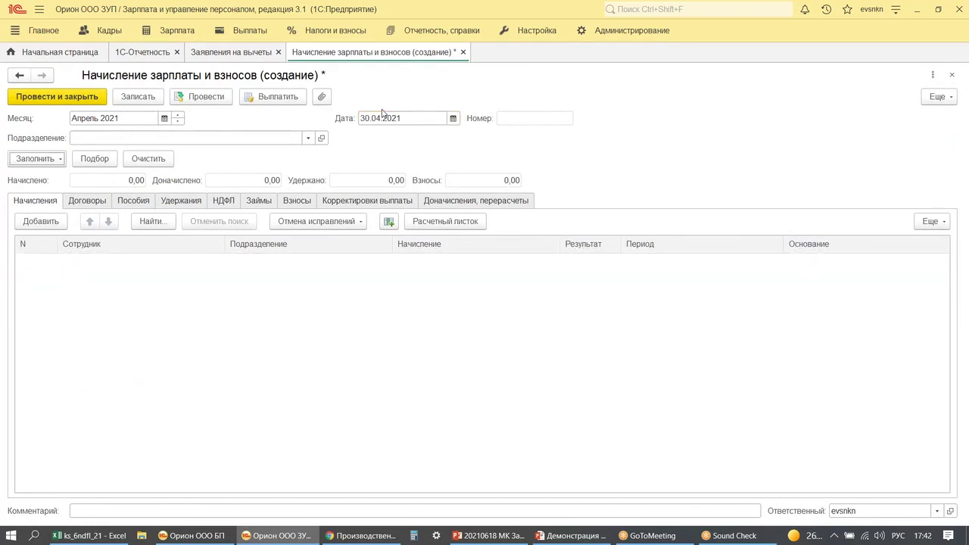
left_click(37, 162)
left_click(74, 182)
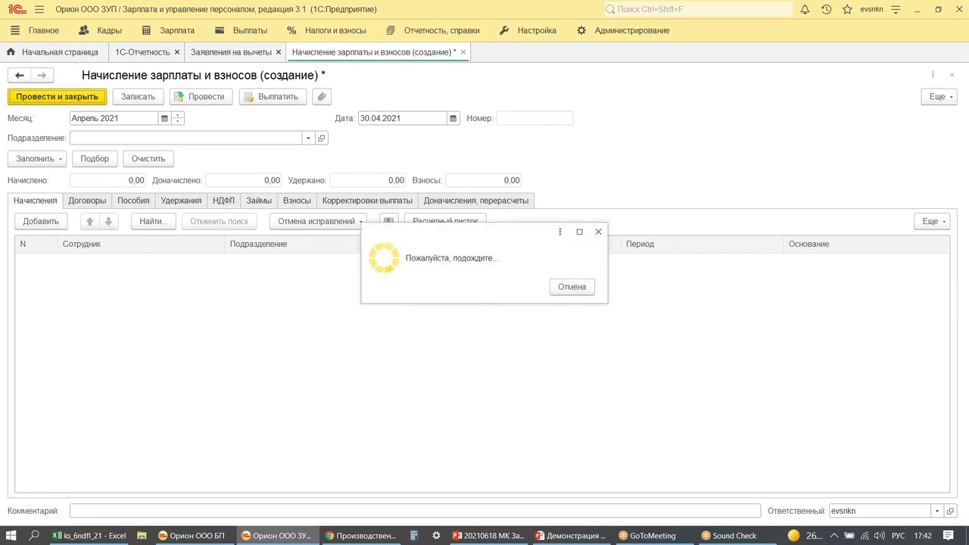
- Post the April accrual and review its НДФЛ and Начисления rows
left_click(205, 97)
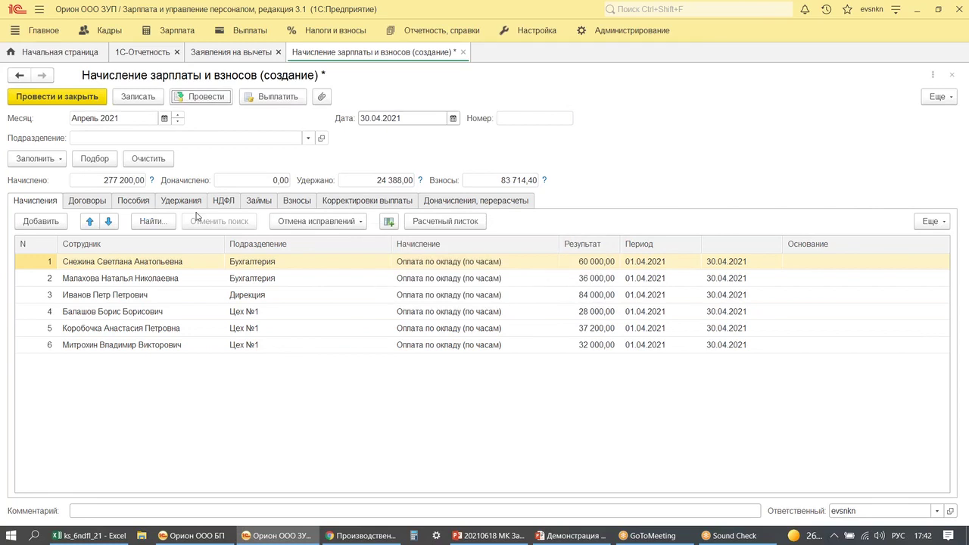
left_click(224, 200)
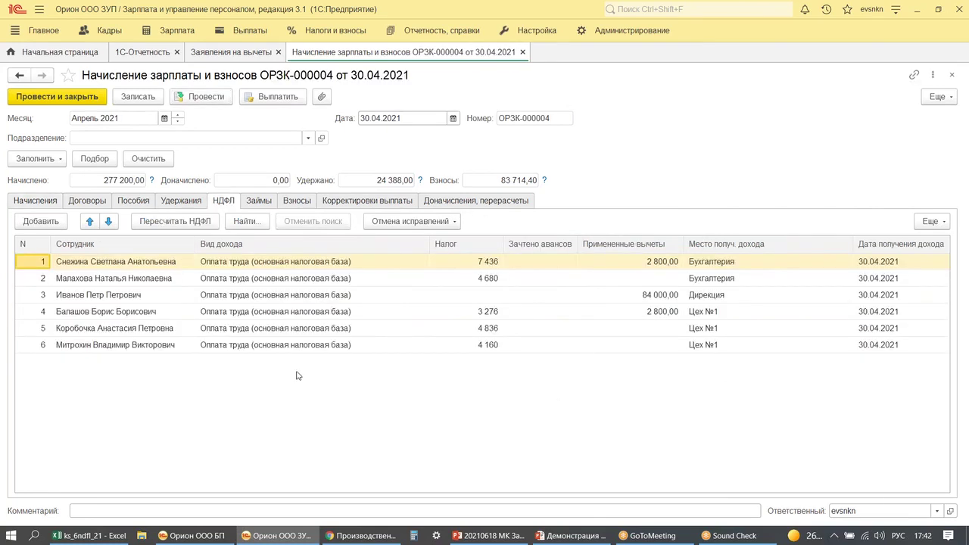
left_click(21, 204)
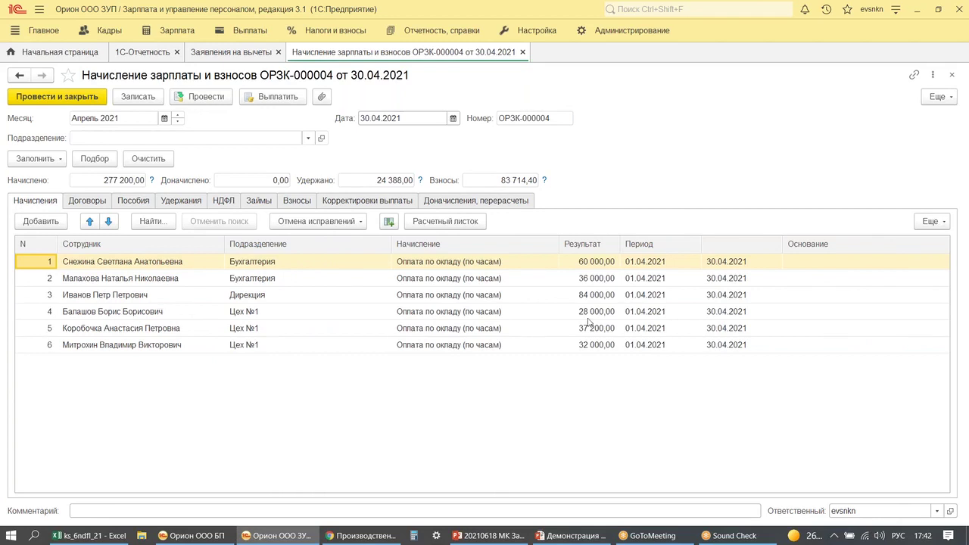
left_click_drag(551, 284, 634, 313)
left_click(223, 201)
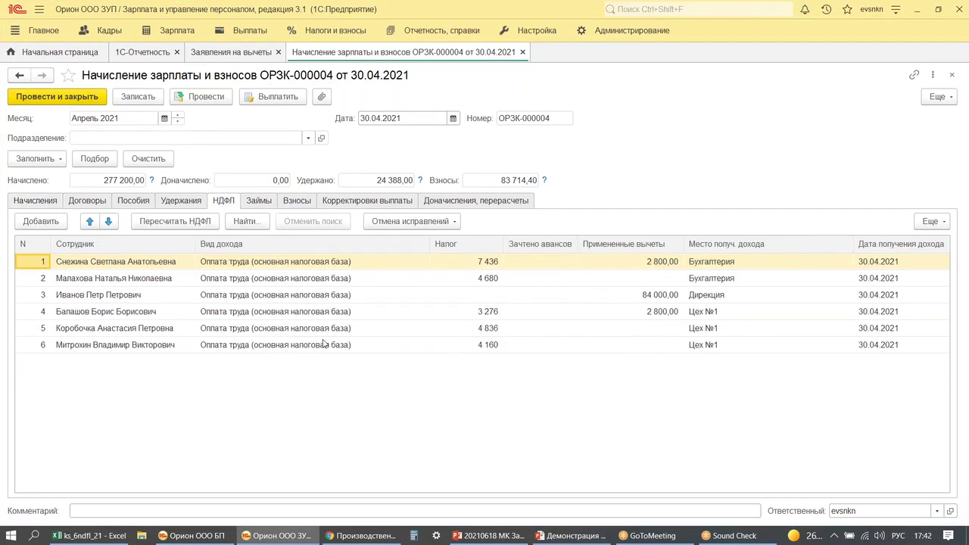
key("ctrl+alt+d")
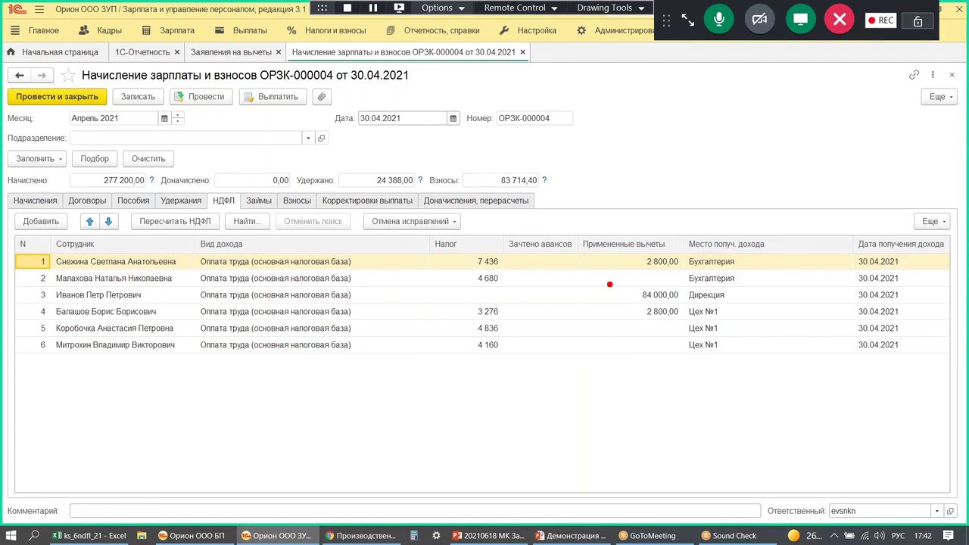
left_click_drag(623, 281, 685, 308)
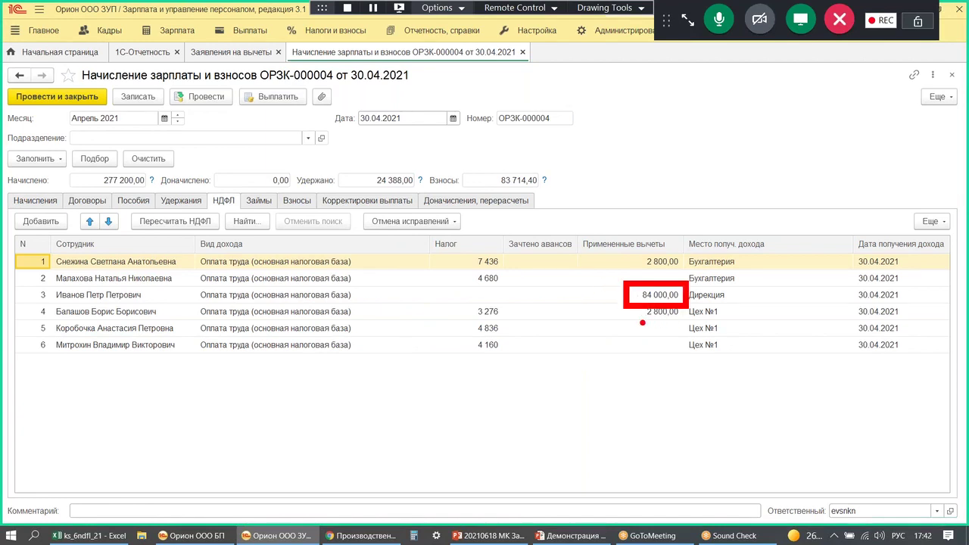
mouse_move(719, 261)
left_mouse_down()
mouse_move(742, 296)
mouse_move(752, 284)
left_mouse_up()
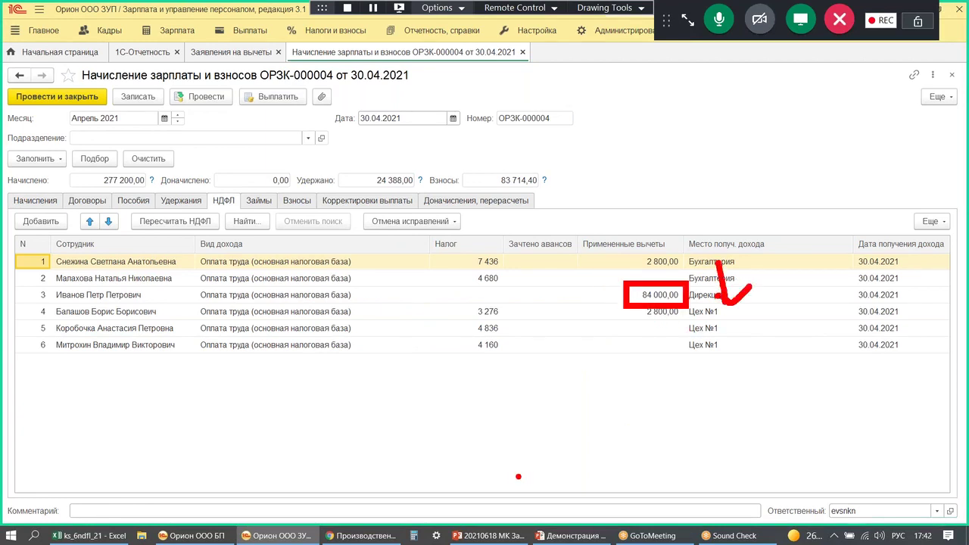
mouse_move(455, 395)
left_mouse_down()
mouse_move(477, 409)
mouse_move(473, 429)
left_mouse_up()
mouse_move(489, 392)
left_mouse_down()
mouse_move(510, 371)
mouse_move(530, 413)
left_mouse_up()
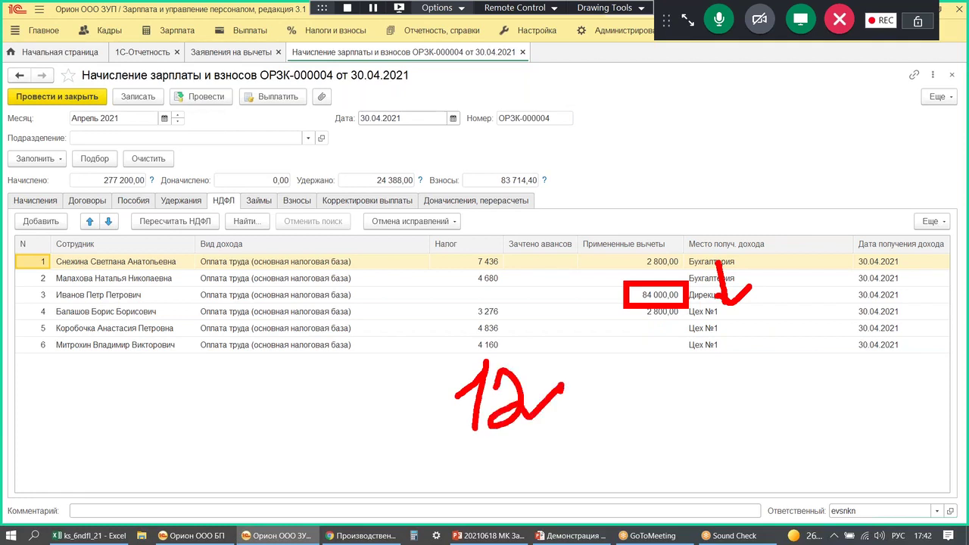
mouse_move(557, 383)
left_mouse_down()
mouse_move(544, 376)
mouse_move(654, 398)
left_mouse_up()
left_click_drag(623, 381, 625, 427)
mouse_move(687, 379)
left_mouse_down()
mouse_move(666, 413)
mouse_move(716, 369)
left_mouse_up()
mouse_move(738, 371)
left_mouse_down()
mouse_move(758, 374)
mouse_move(726, 367)
left_mouse_up()
key("Escape")
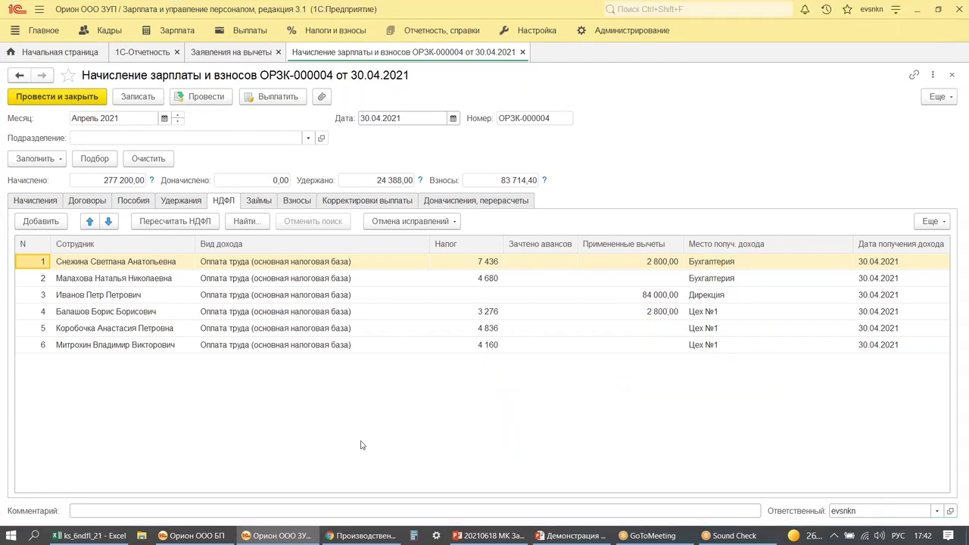
- Check 170000 − 84000 in the Calculator, then post the accrual again
left_click(413, 535)
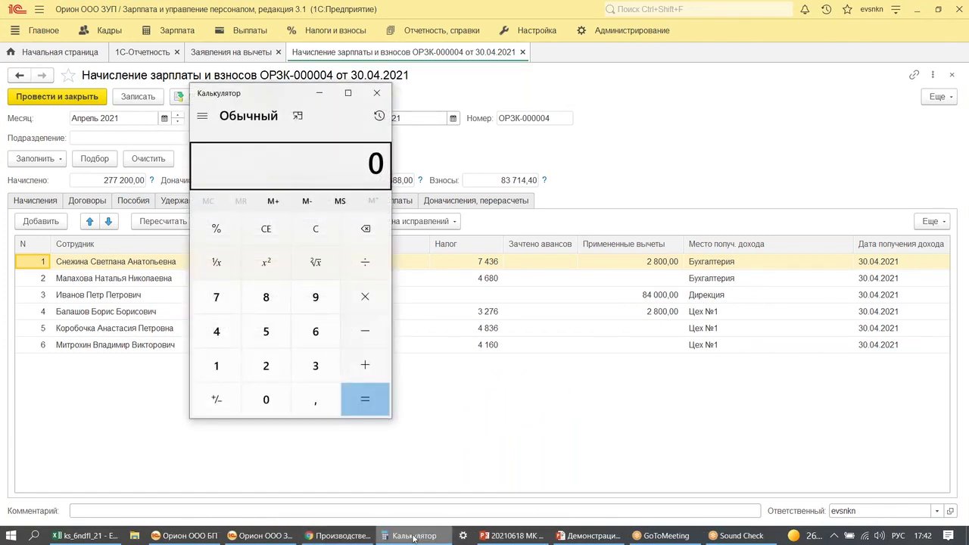
type("170000-84000=")
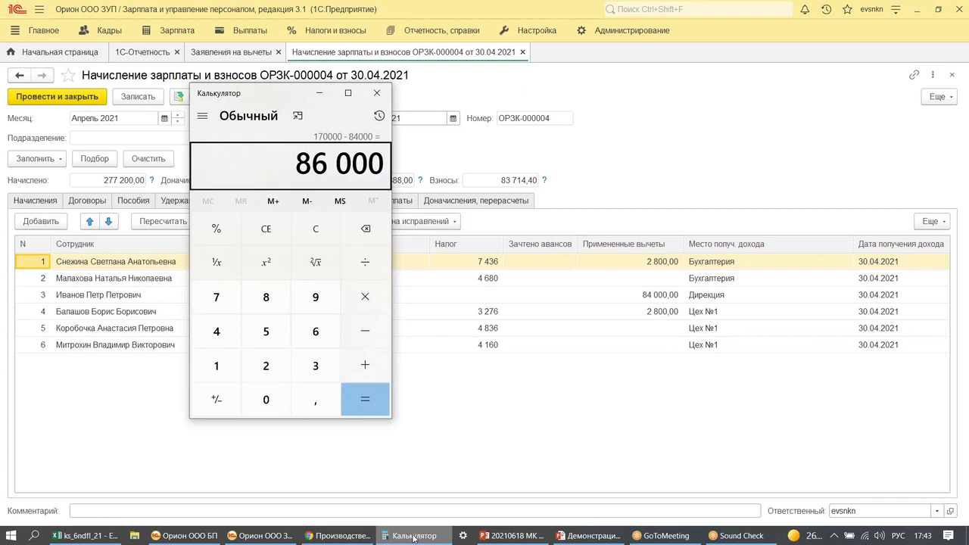
left_click(315, 228)
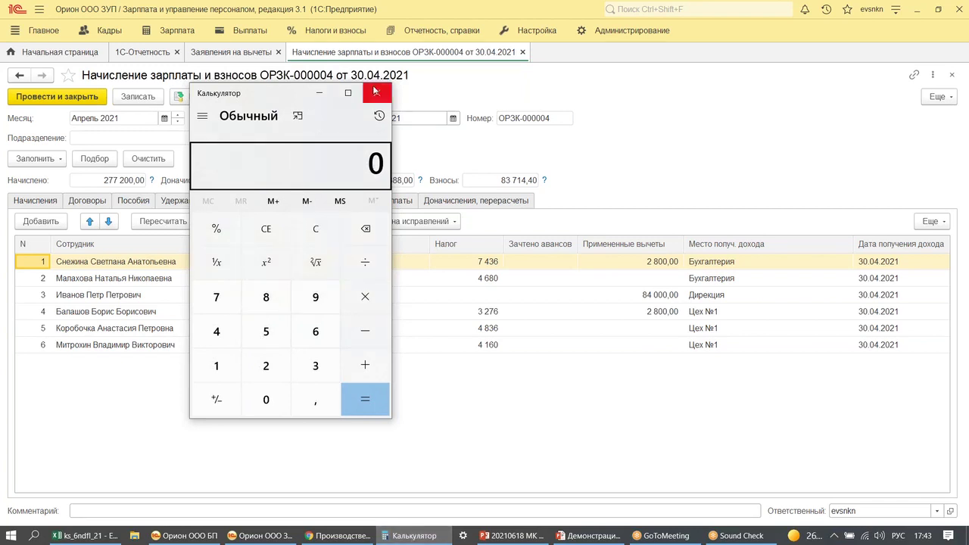
left_click(376, 92)
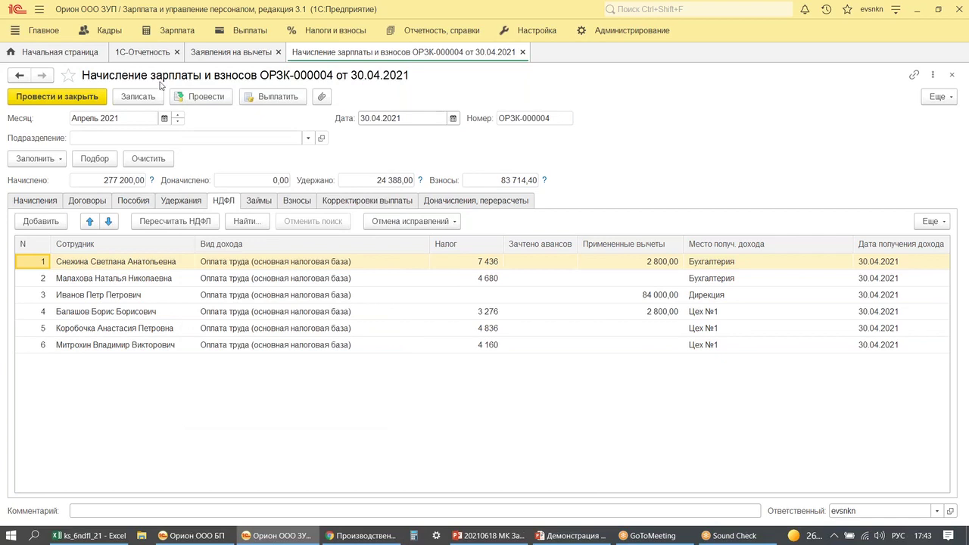
left_click(211, 97)
- Generate Проверка разд. 1 формы 6-НДФЛ for January–June 2021, showing 104 807 withheld
left_click(322, 34)
left_click(100, 126)
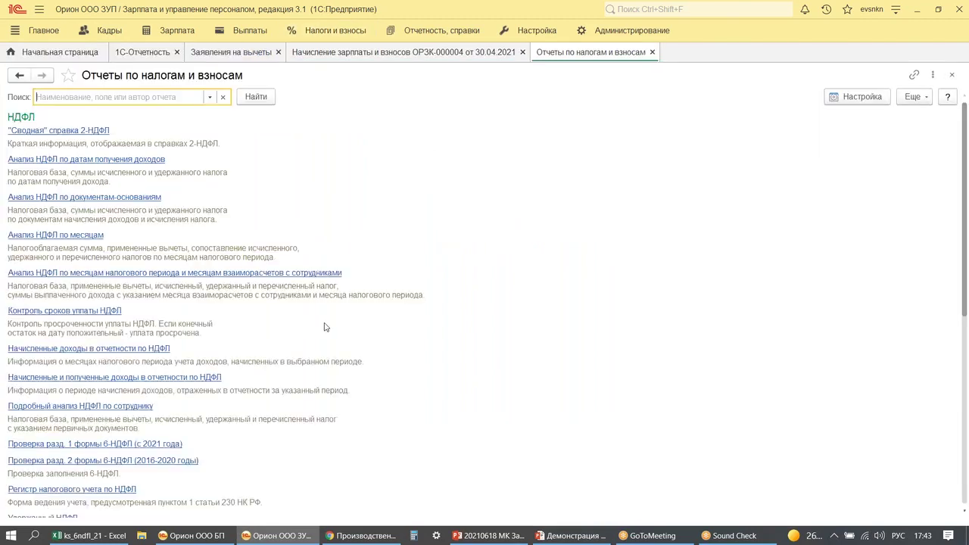
scroll(142, 408, "down", 4)
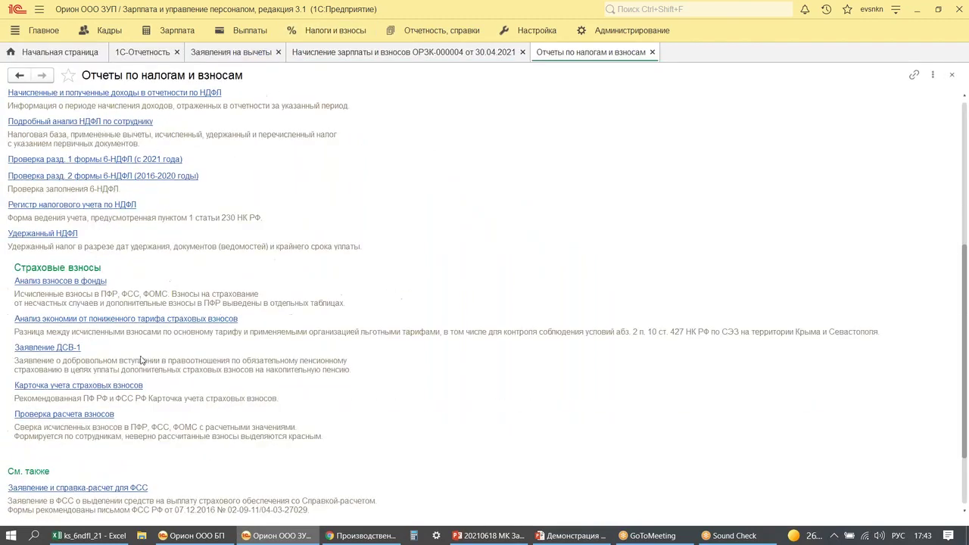
left_click(70, 160)
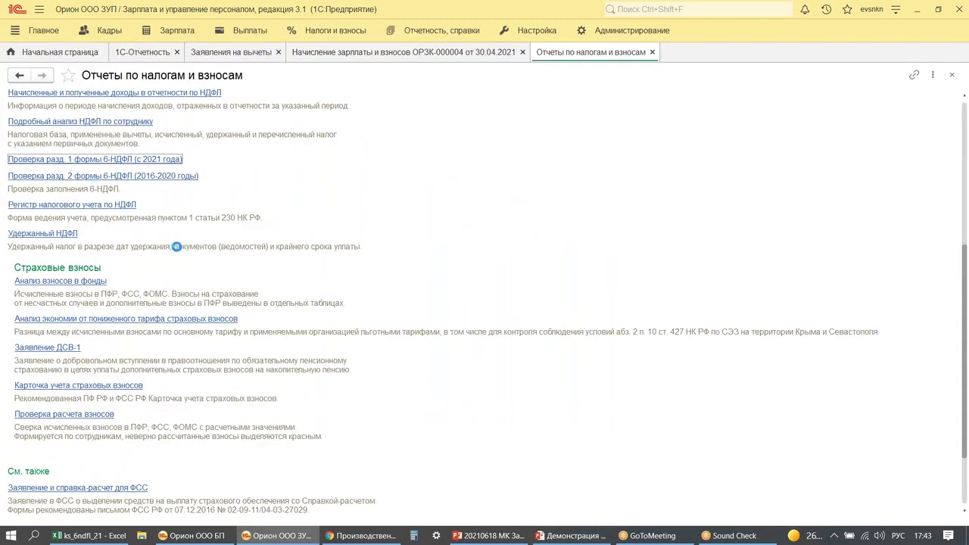
left_click(264, 96)
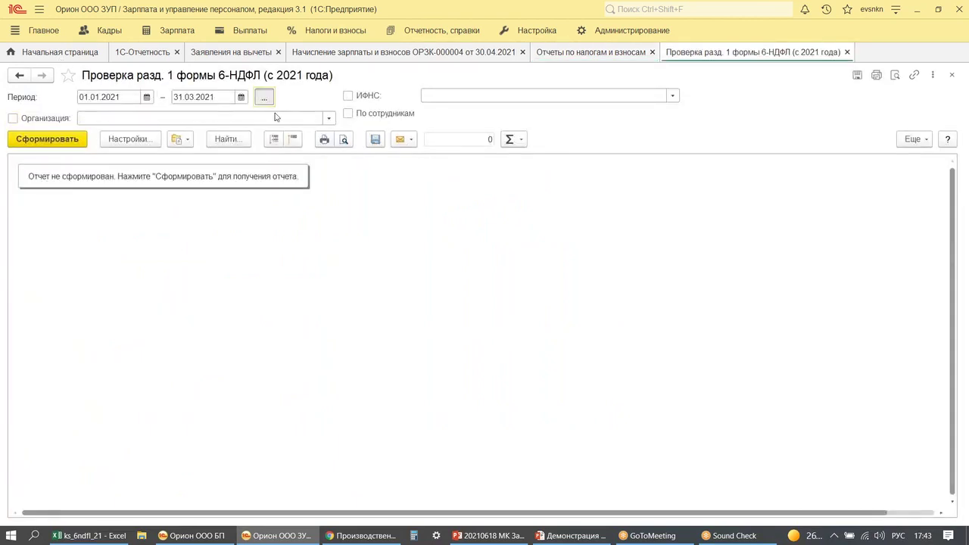
left_click(452, 252)
left_click(506, 272)
left_click(556, 372)
left_click(27, 142)
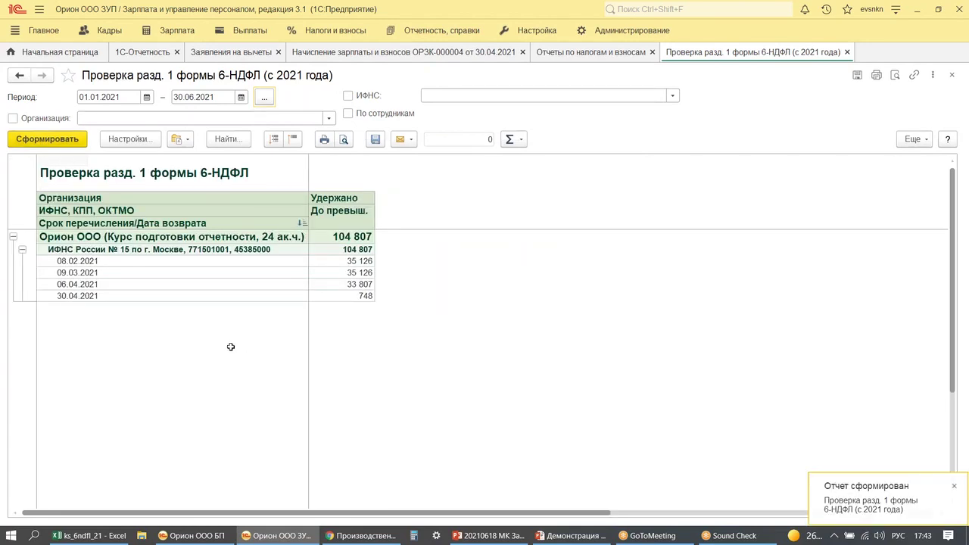
mouse_move(213, 309)
left_mouse_down()
mouse_move(240, 334)
mouse_move(194, 357)
left_mouse_up()
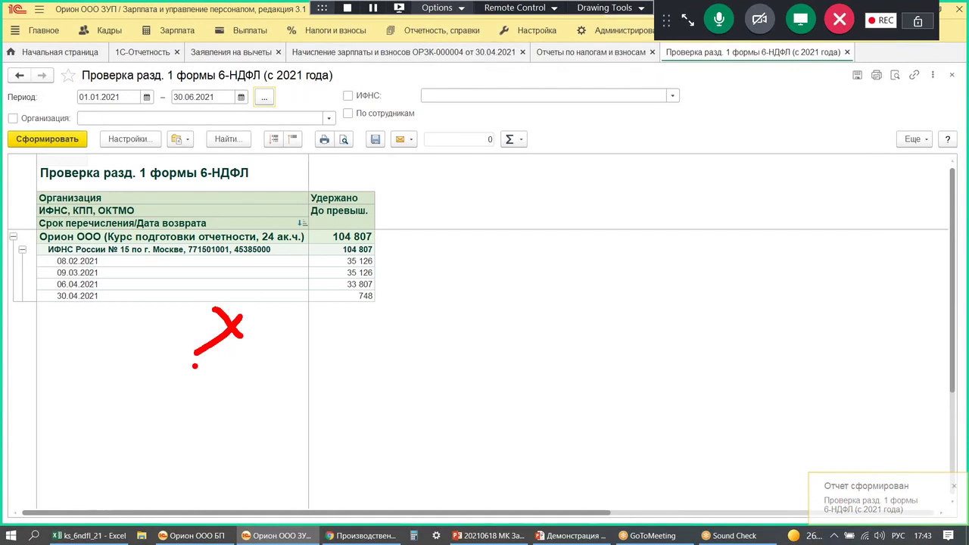
key("Escape")
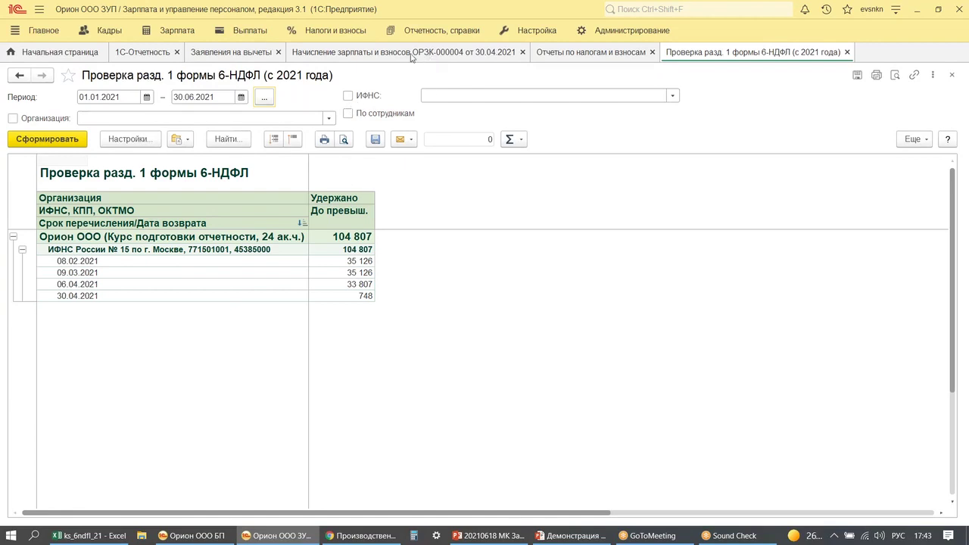
- Post the April salary cash payout and regenerate the check, now showing 129 195 withheld
left_click(472, 55)
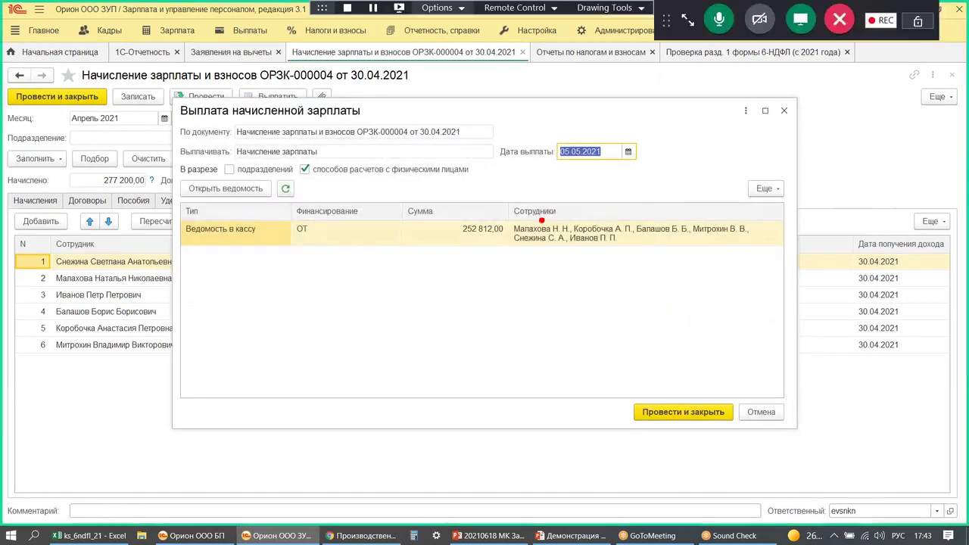
mouse_move(556, 166)
left_mouse_down()
mouse_move(546, 130)
mouse_move(624, 174)
left_mouse_up()
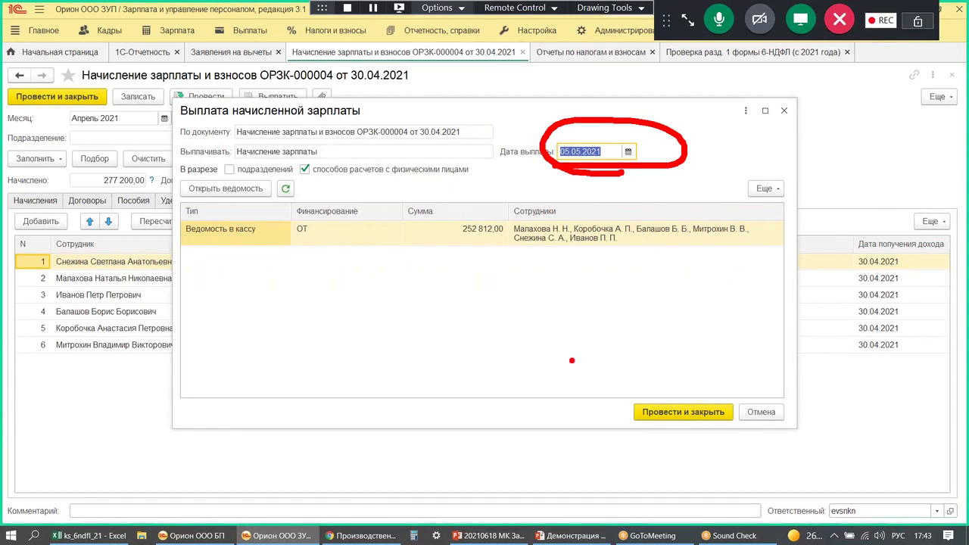
key("Escape")
left_click(673, 415)
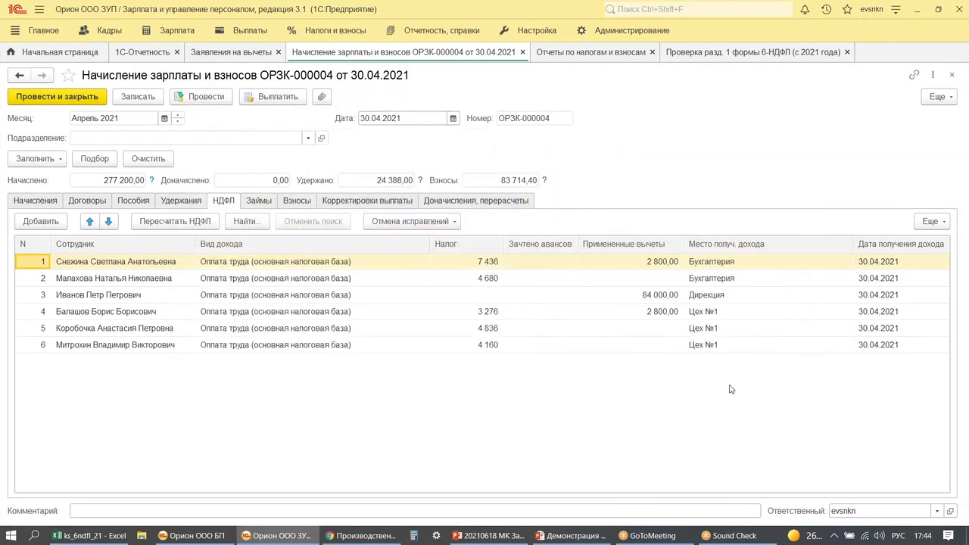
left_click(711, 52)
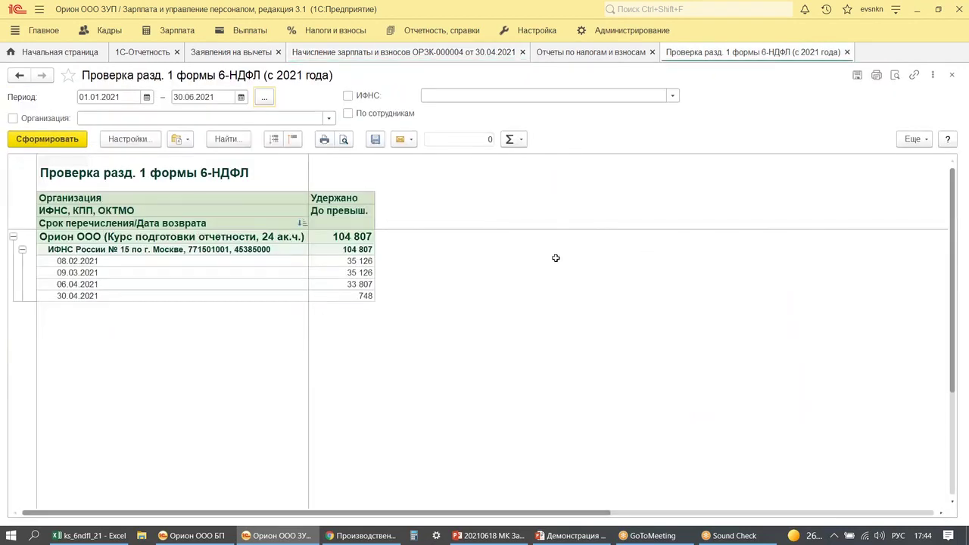
left_click(38, 141)
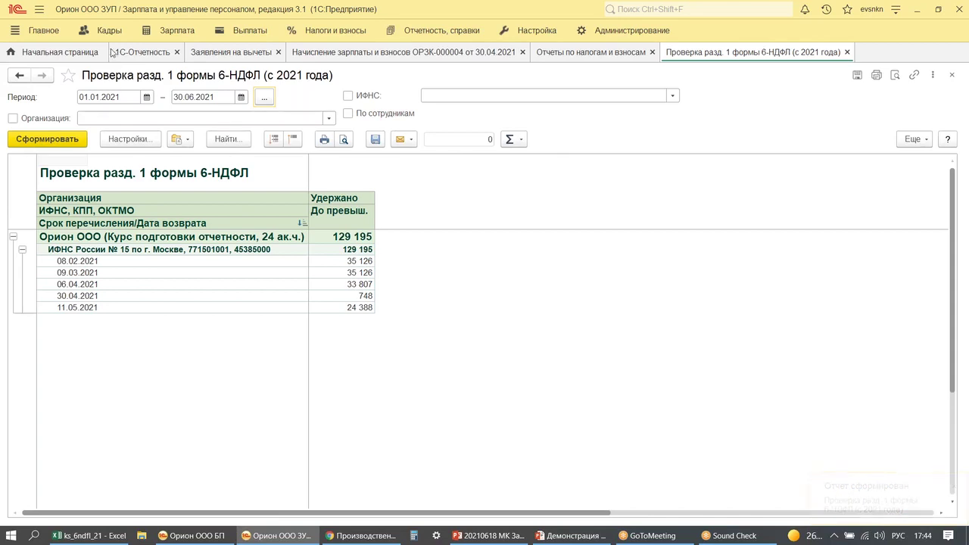
- Filter 1С-Отчетность to 6-НДФЛ (с 2021 года) and create a report for 1 полугодие 2021
left_click(138, 52)
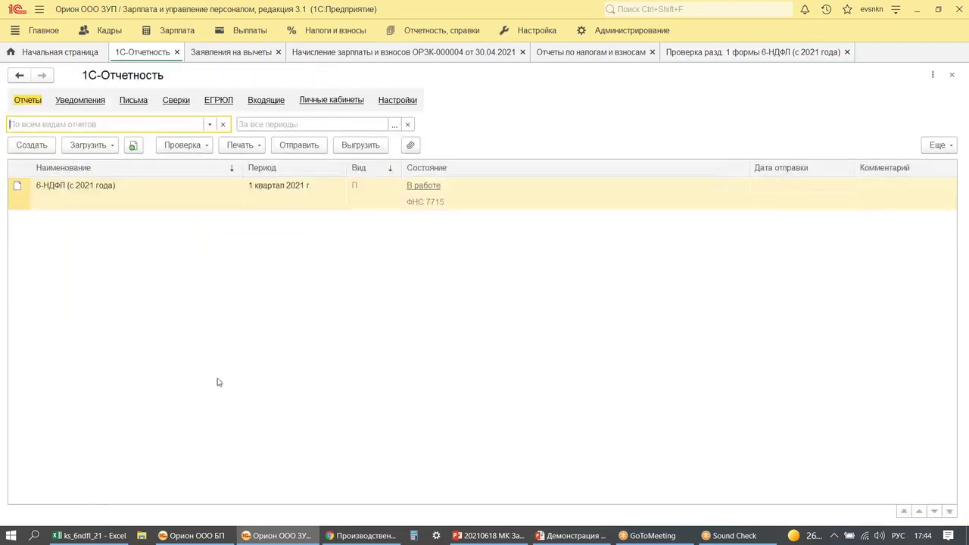
left_click(210, 124)
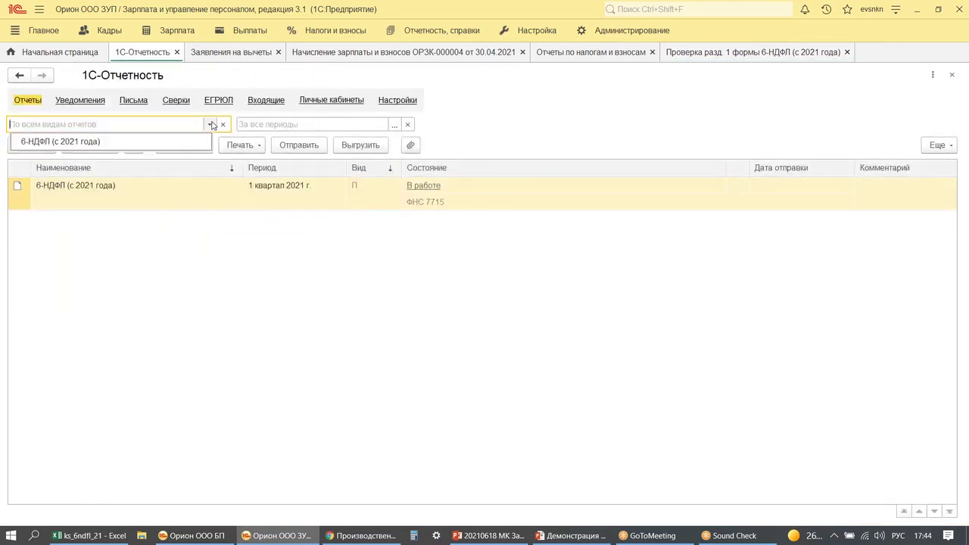
left_click(145, 141)
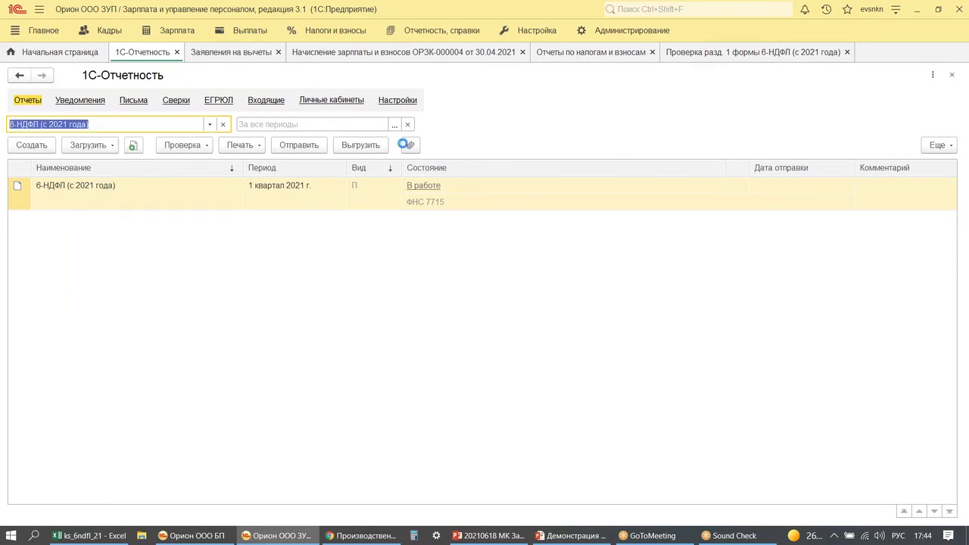
left_click(395, 124)
left_click(458, 265)
left_click(30, 146)
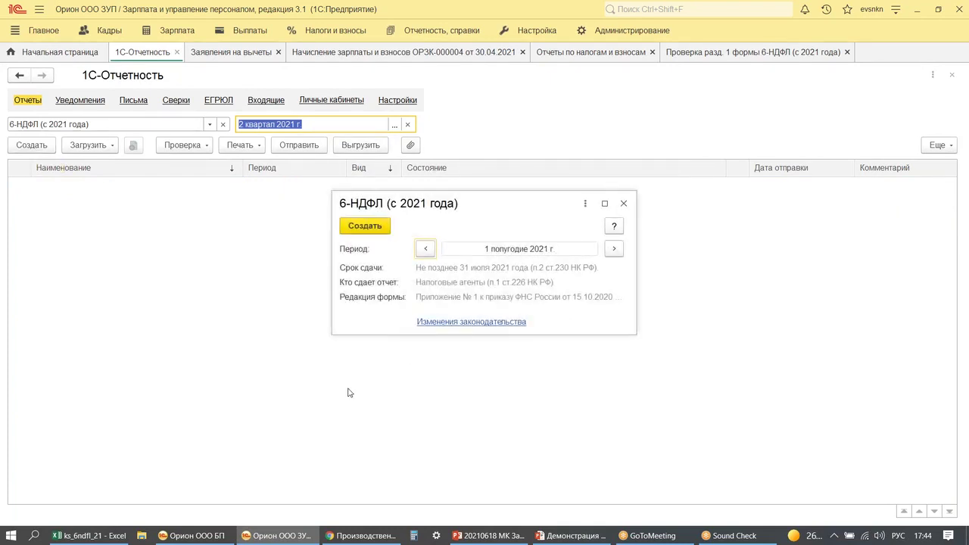
left_click(363, 227)
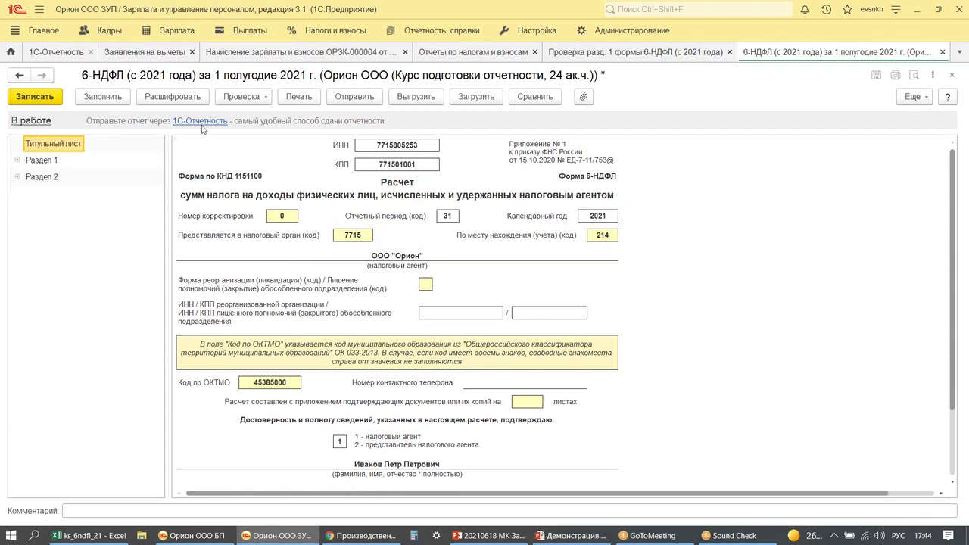
- Auto-fill the report and review section 1's 24 388 tax due 11.05.2021
left_click(103, 97)
left_click(32, 160)
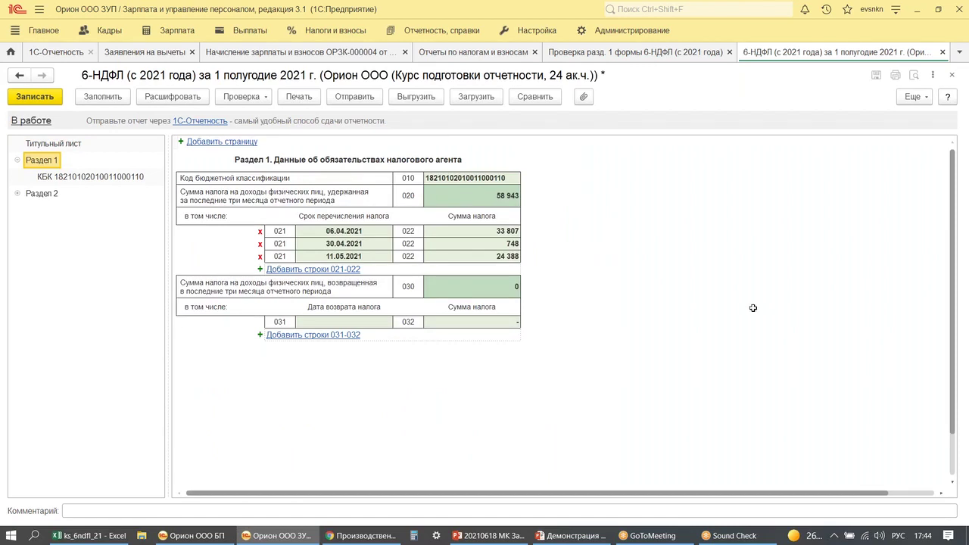
left_click_drag(321, 265, 377, 265)
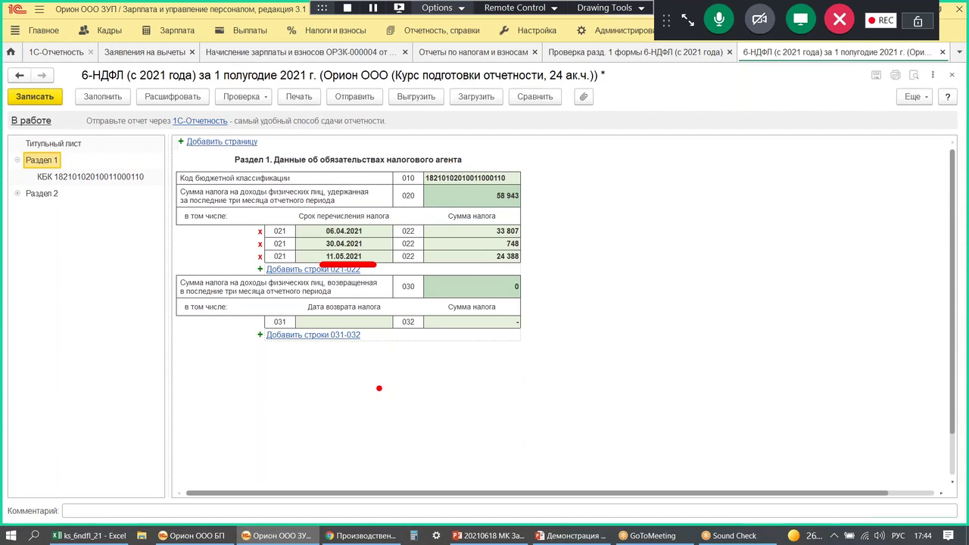
mouse_move(493, 270)
left_mouse_down()
mouse_move(485, 260)
mouse_move(496, 271)
left_mouse_up()
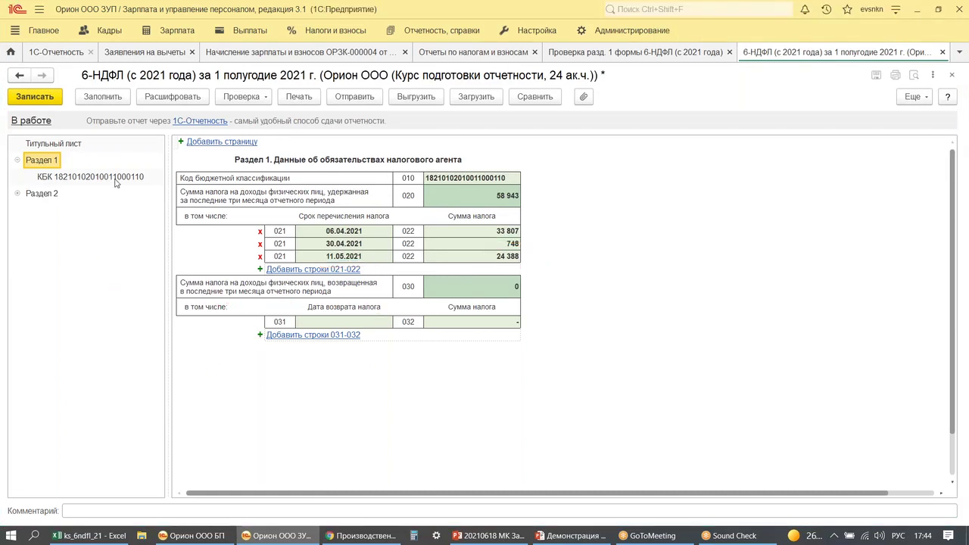
- Review section 2: line 110 income, 110 600,00 deductions on line 130, 129 195 tax
left_click(42, 194)
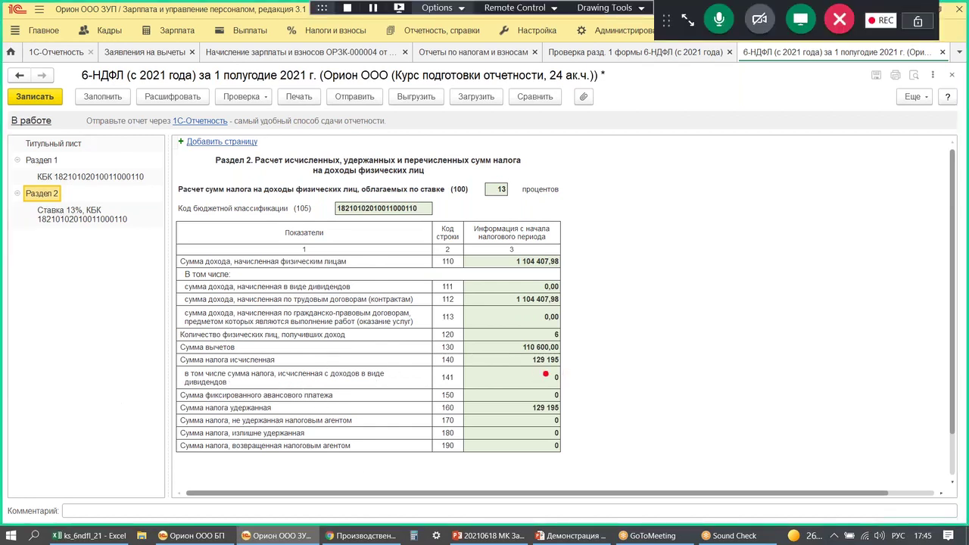
left_click_drag(526, 369, 578, 367)
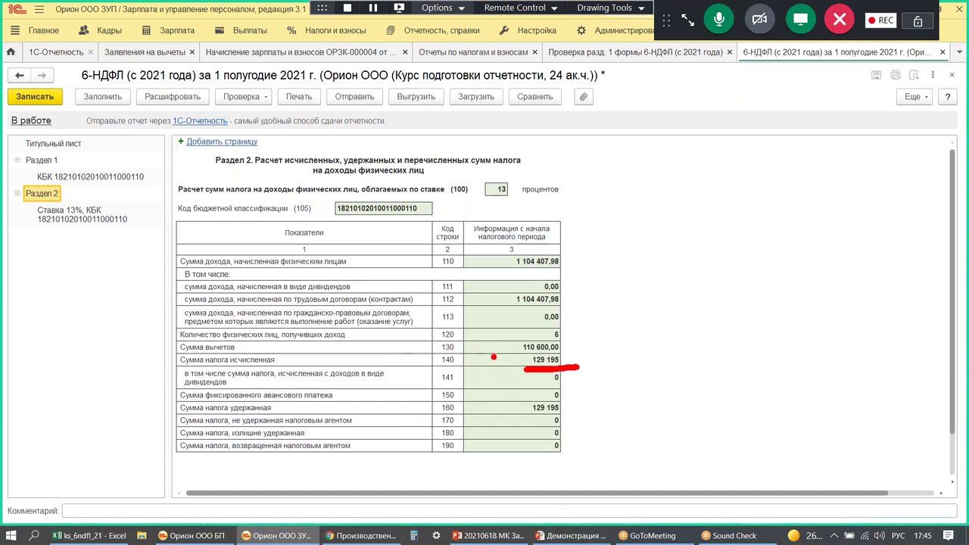
left_click_drag(499, 258, 517, 247)
left_click_drag(497, 348, 510, 347)
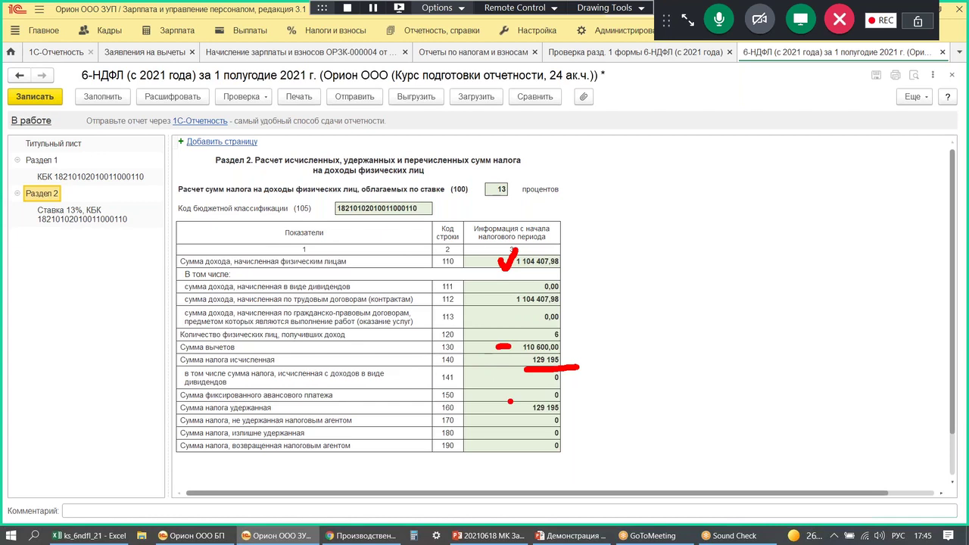
key("Escape")
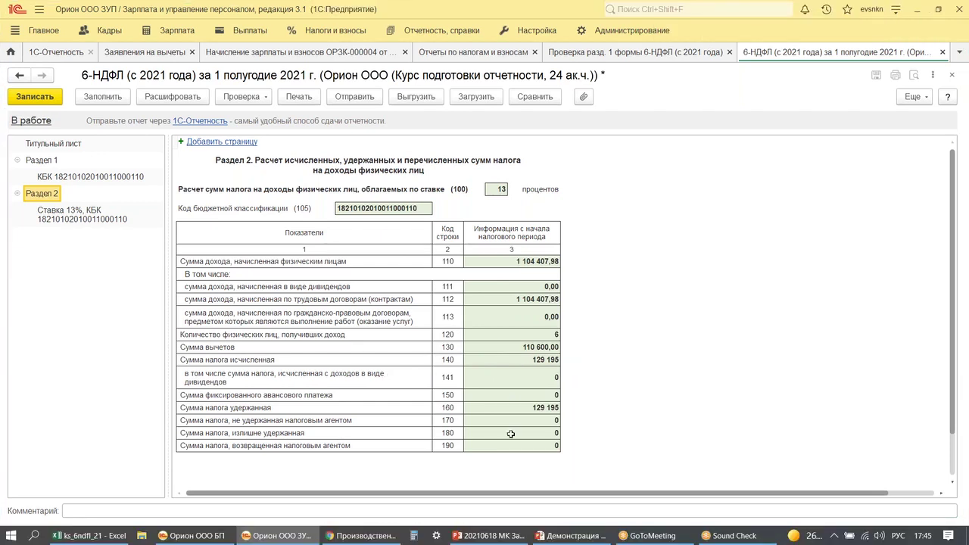
- Open the line 130 breakdown and mark the 5 600,00 amounts and an 84 note
left_click(536, 346)
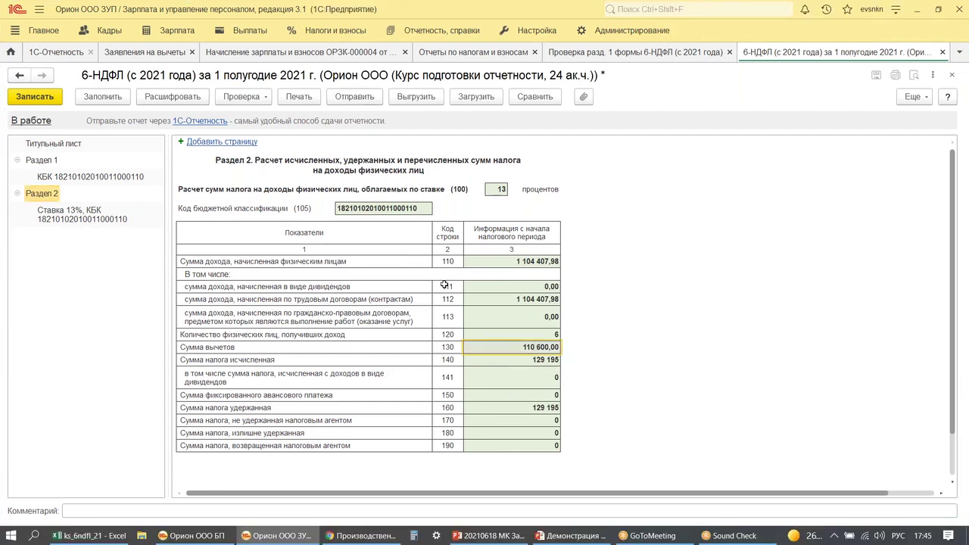
left_click(174, 97)
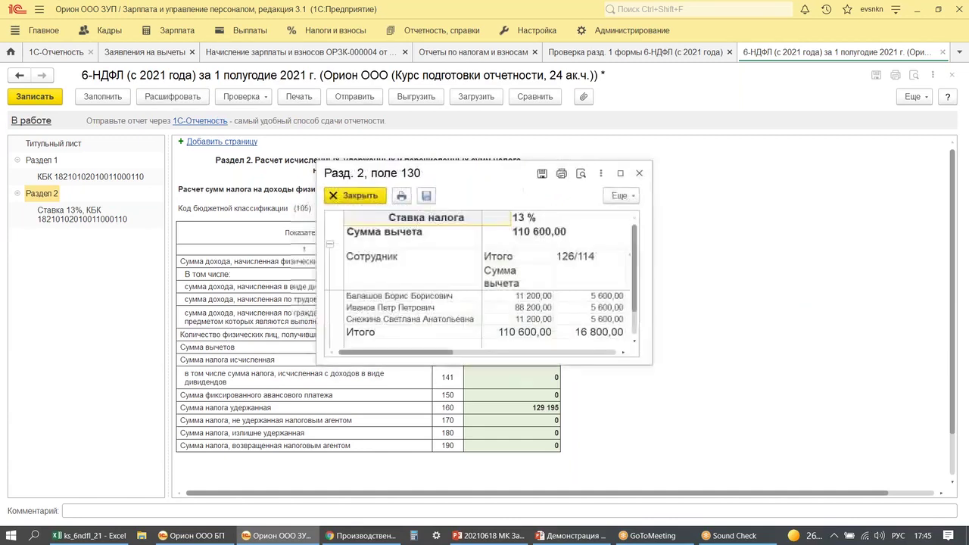
left_click_drag(484, 174, 715, 113)
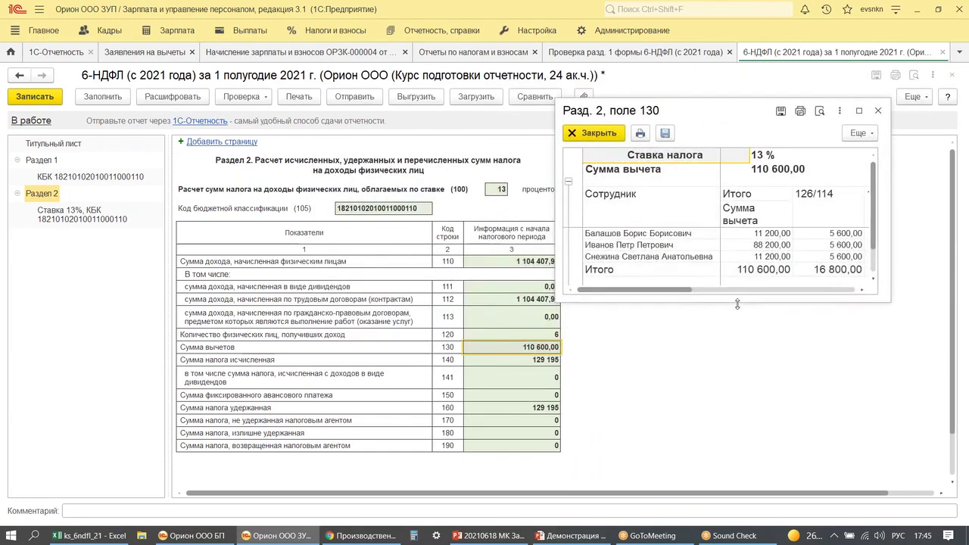
left_click_drag(725, 113, 770, 83)
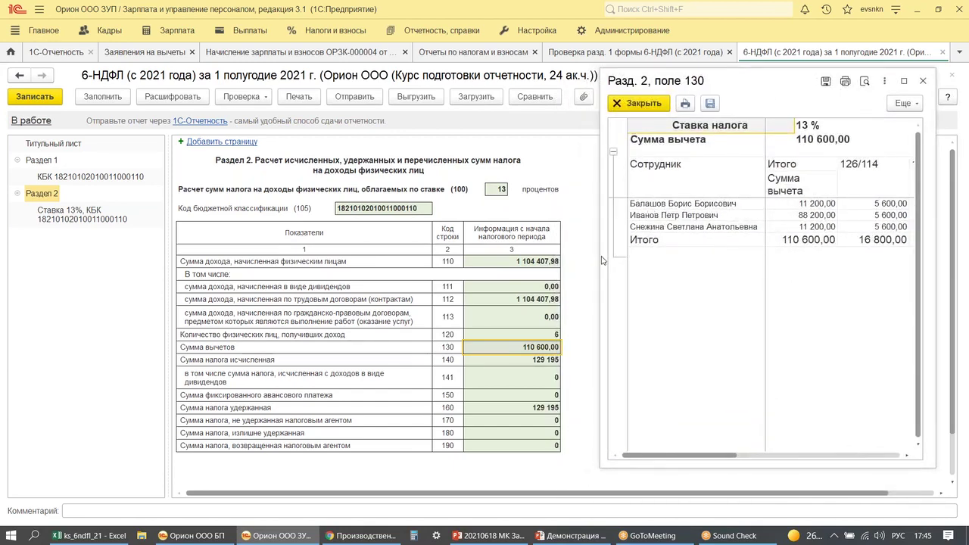
left_click_drag(598, 259, 570, 261)
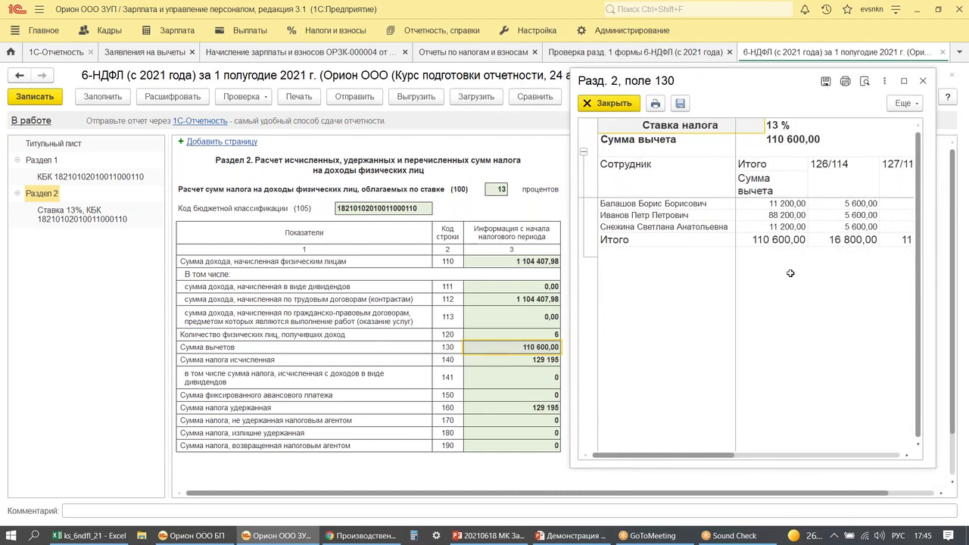
mouse_move(829, 196)
left_mouse_down()
mouse_move(876, 221)
mouse_move(810, 204)
left_mouse_up()
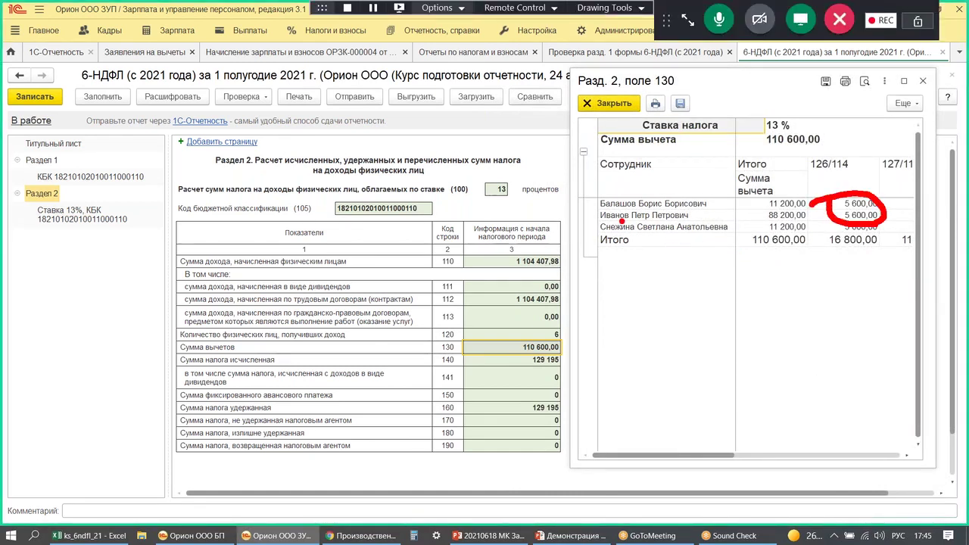
left_click_drag(622, 221, 709, 223)
mouse_move(665, 266)
left_mouse_down()
mouse_move(668, 296)
mouse_move(664, 267)
left_mouse_up()
mouse_move(708, 269)
left_mouse_down()
mouse_move(681, 295)
mouse_move(738, 297)
left_mouse_up()
left_click_drag(733, 269, 733, 341)
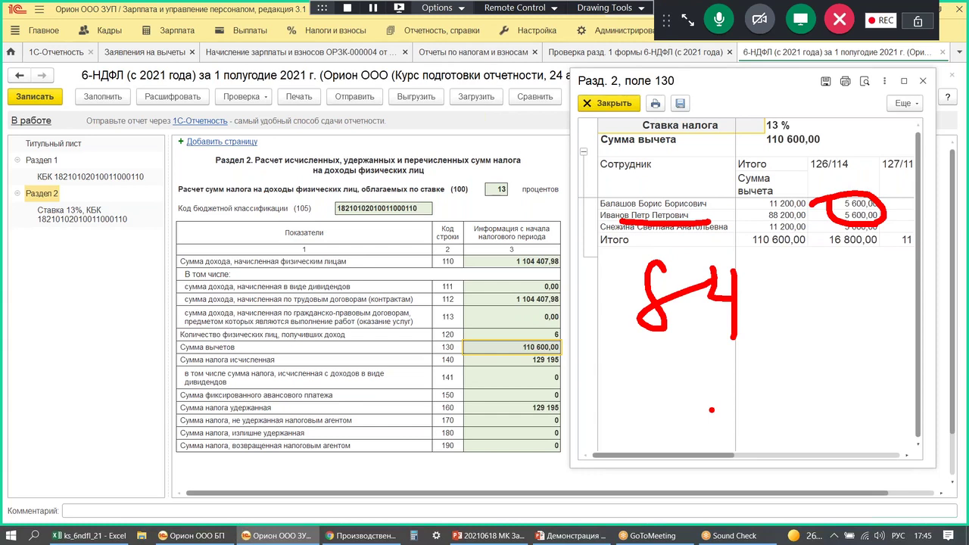
mouse_move(865, 141)
left_mouse_down()
mouse_move(859, 183)
mouse_move(889, 153)
left_mouse_up()
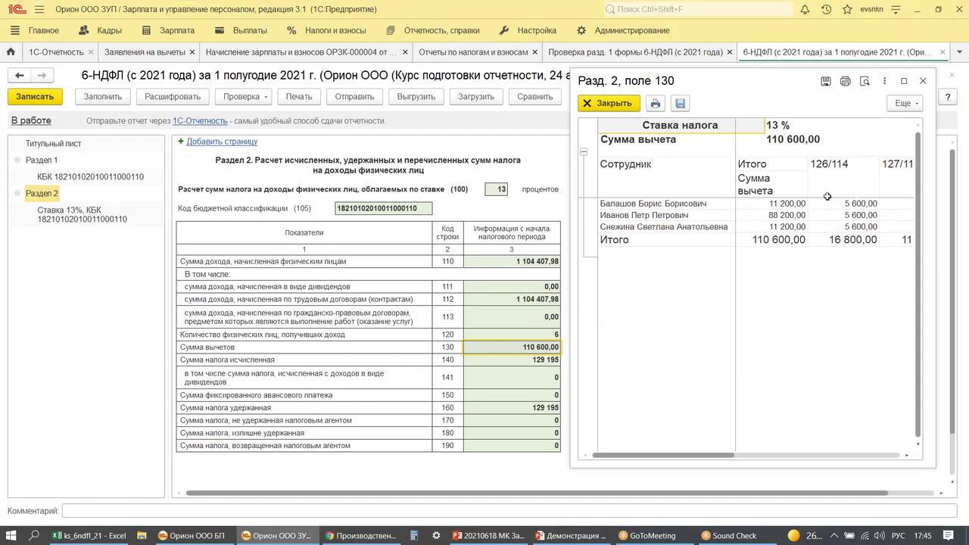
- Enlarge the breakdown to confirm 32 600,00 under code 320 and 50 000,00 under 321
left_click(902, 80)
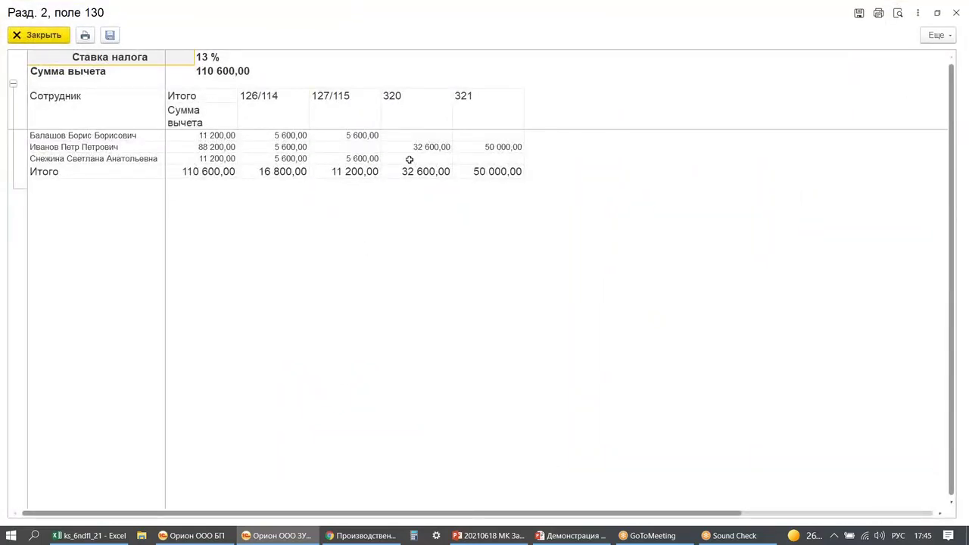
mouse_move(471, 136)
left_mouse_down()
mouse_move(514, 161)
mouse_move(454, 137)
left_mouse_up()
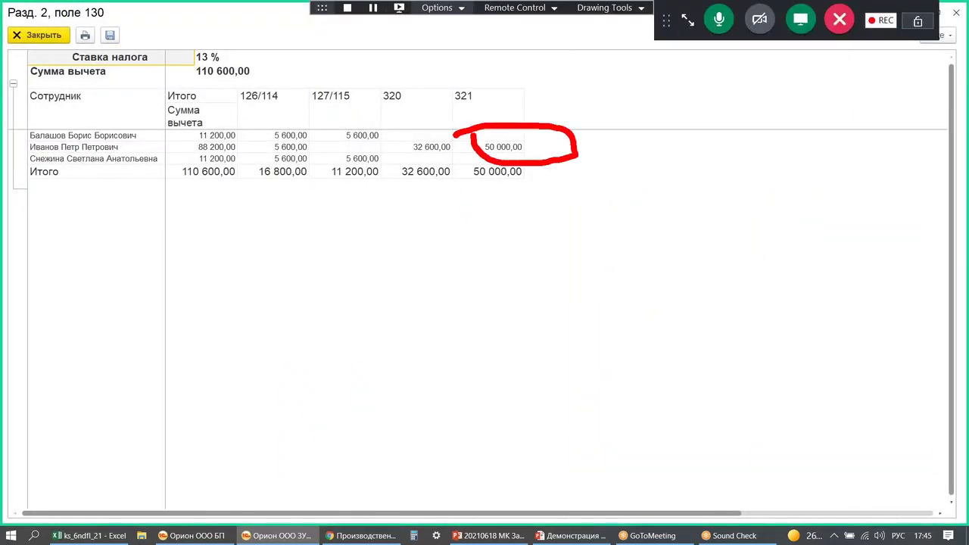
left_click_drag(408, 151, 454, 151)
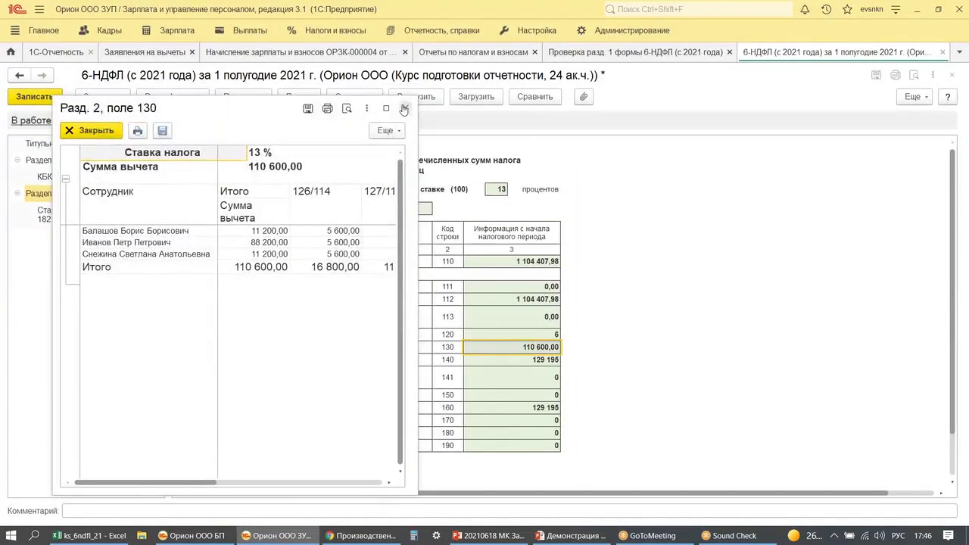
left_click(403, 109)
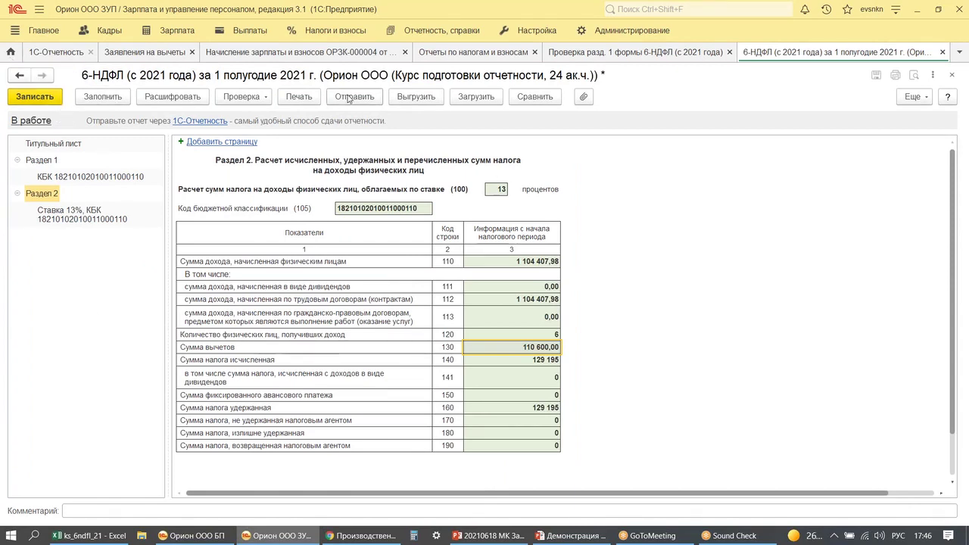
- Switch to the Заявления на вычеты list and show the Практикум slide
left_click(134, 52)
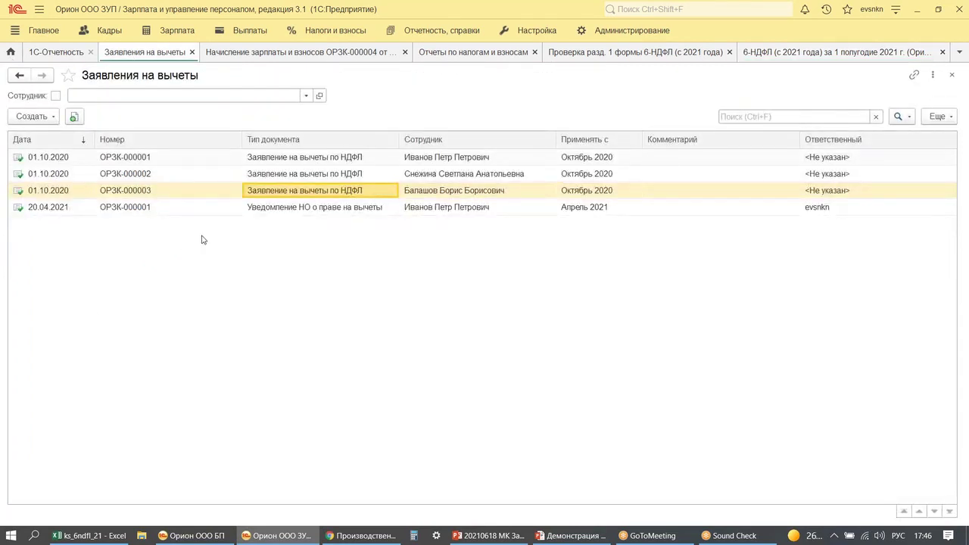
left_click(488, 535)
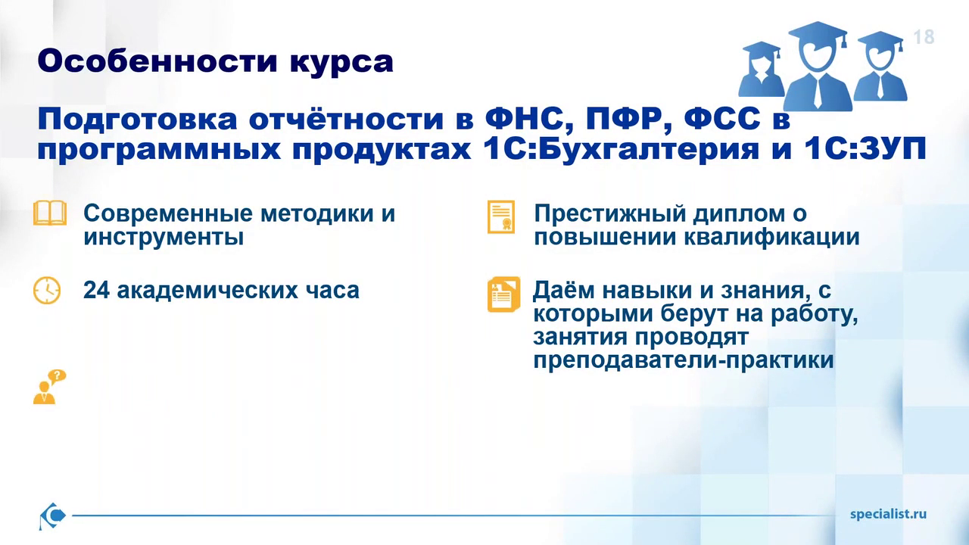
key("Page_Up")
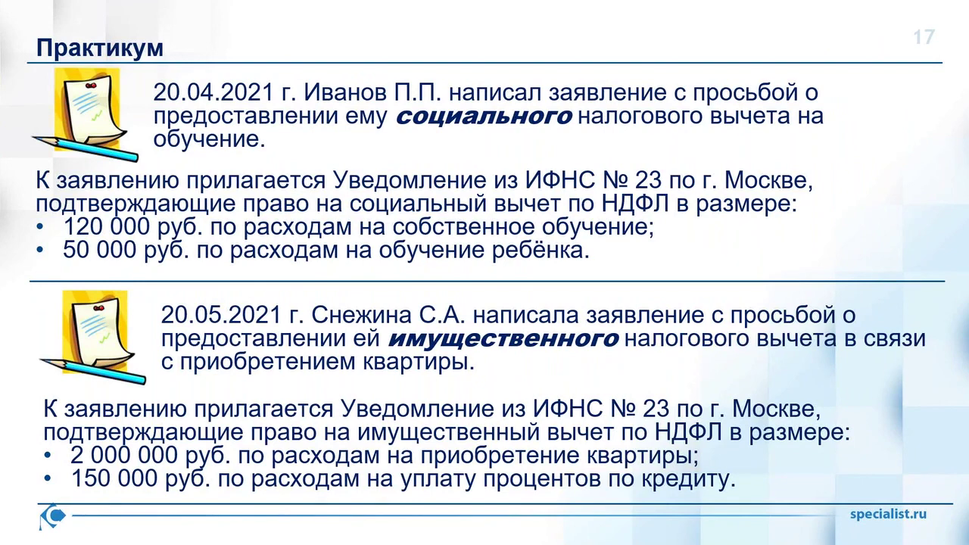
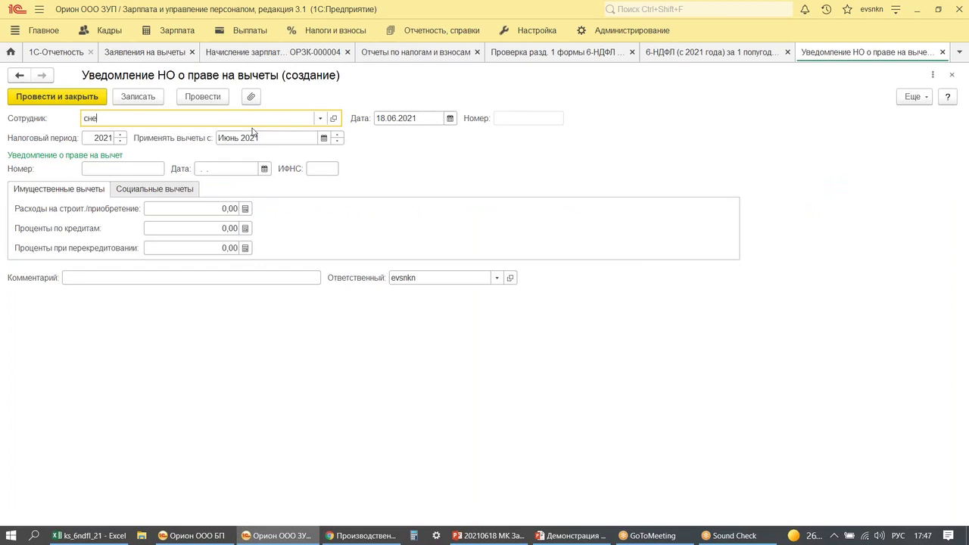
- Pick the employee and date the notice 20.05.2021, with its number, 19.05.2021 issue date and IFNS 7723
left_click(235, 131)
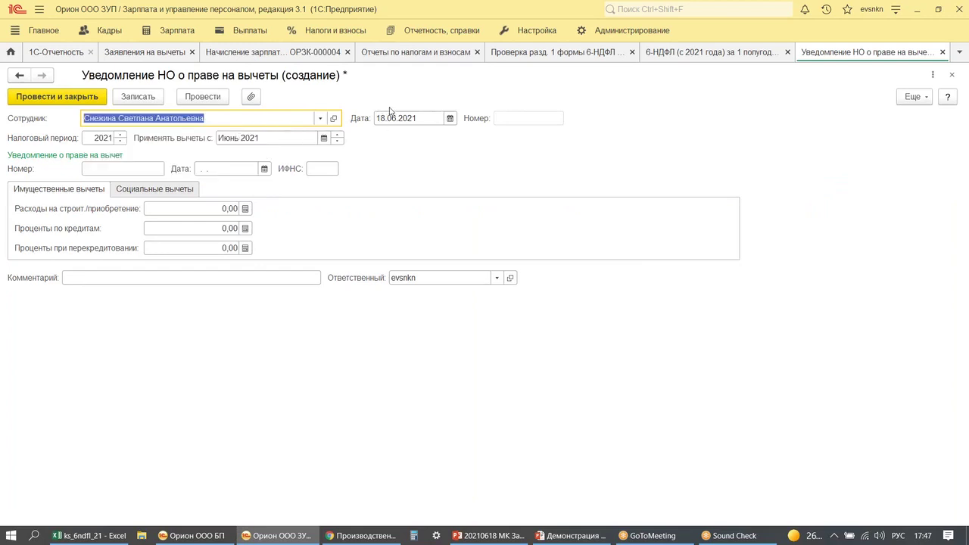
key("Tab")
type("2005")
key("Tab")
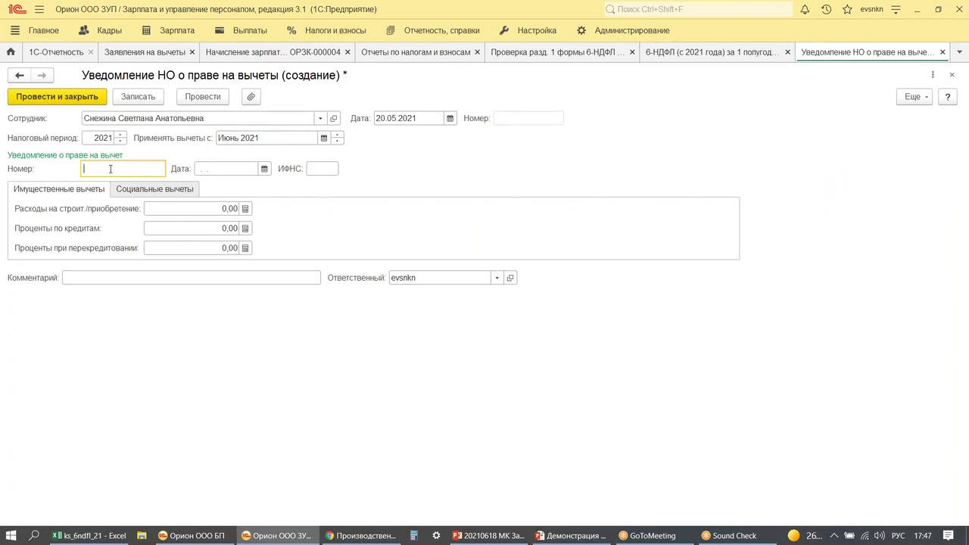
left_click(209, 173)
type("1905")
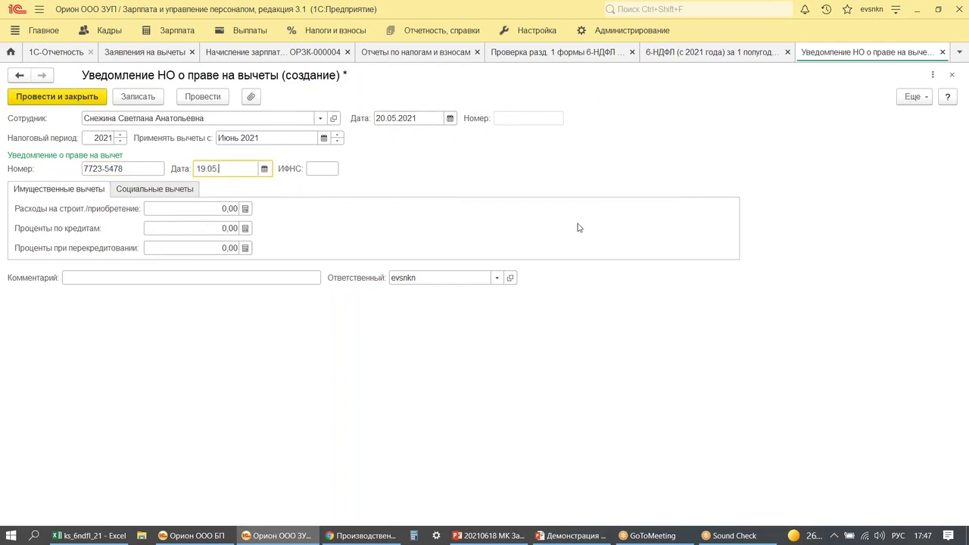
key("Tab")
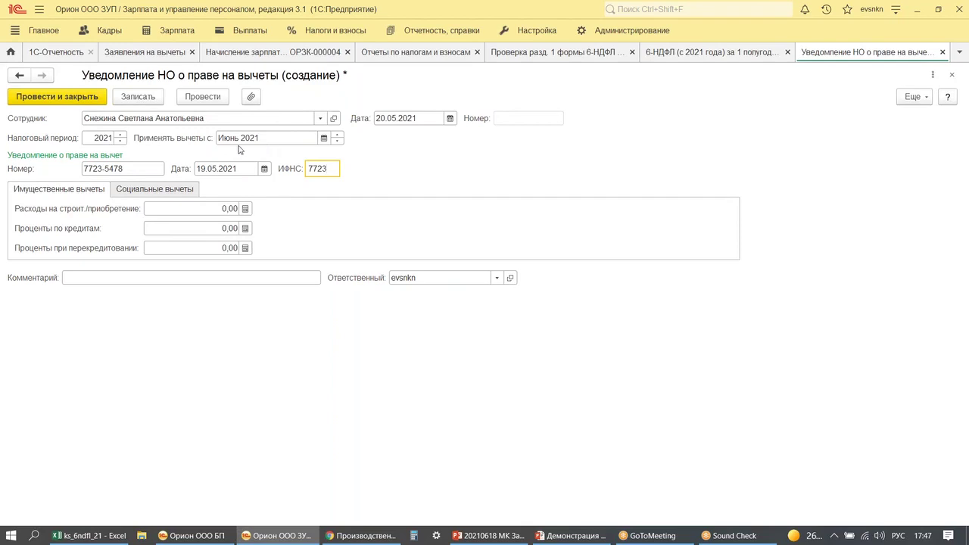
left_click_drag(203, 125, 362, 156)
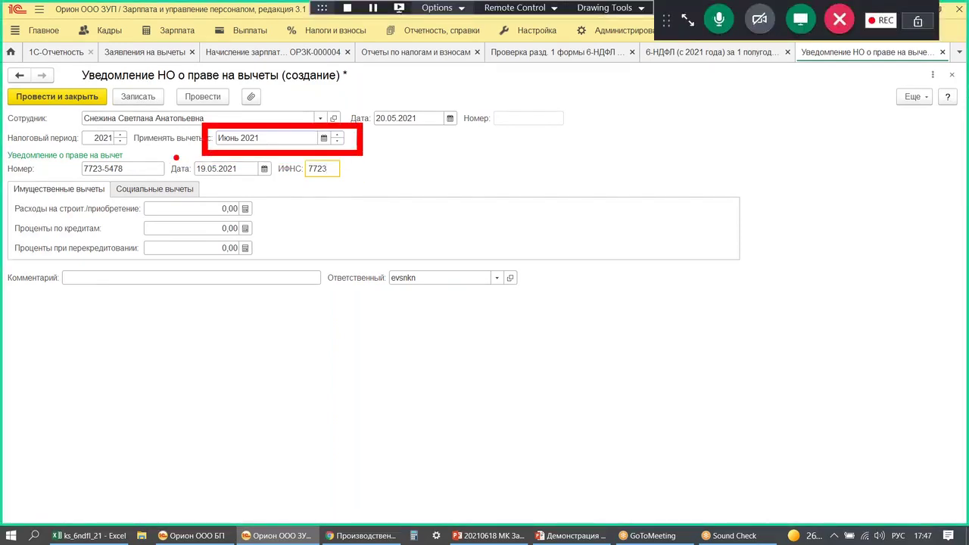
key("Escape")
- Set the deductions to apply from January 2021
left_click(324, 138)
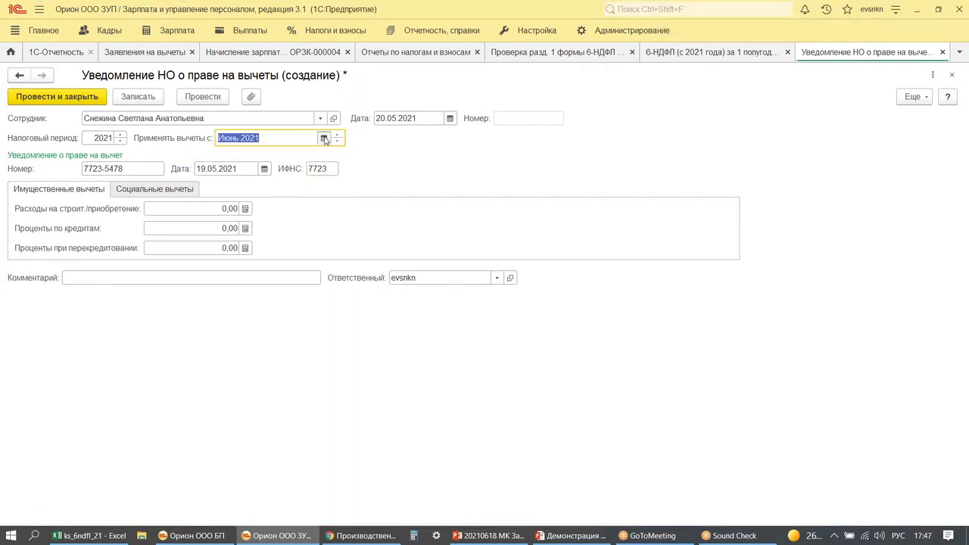
left_click(391, 239)
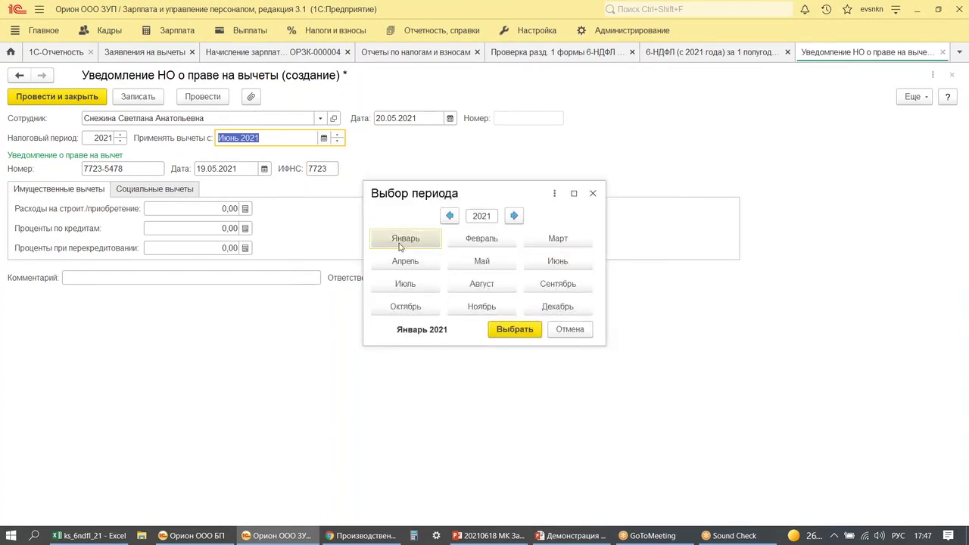
left_click(511, 333)
left_click(290, 136)
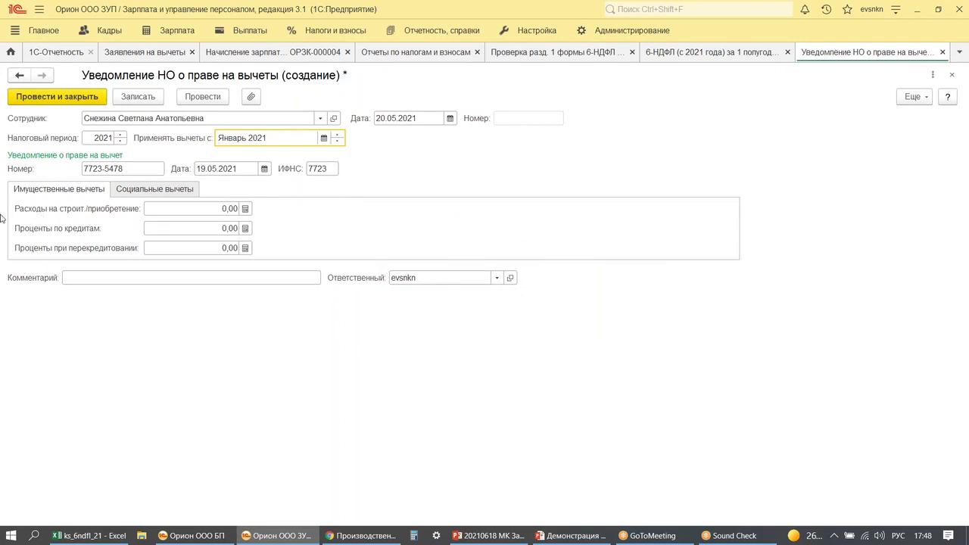
- Enter 2 000 000 for the housing purchase and 150 000 for loan interest
left_click(177, 208)
type("20000 00")
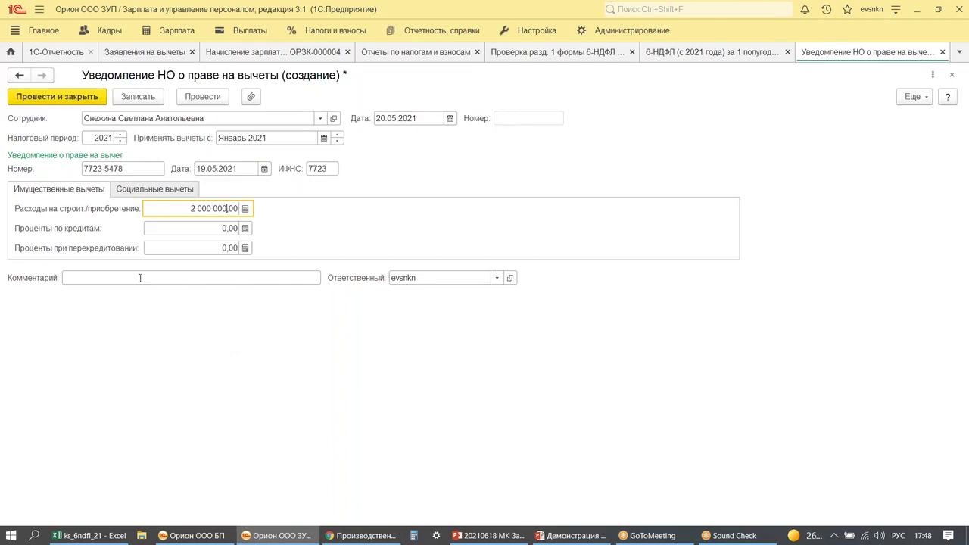
left_click(163, 228)
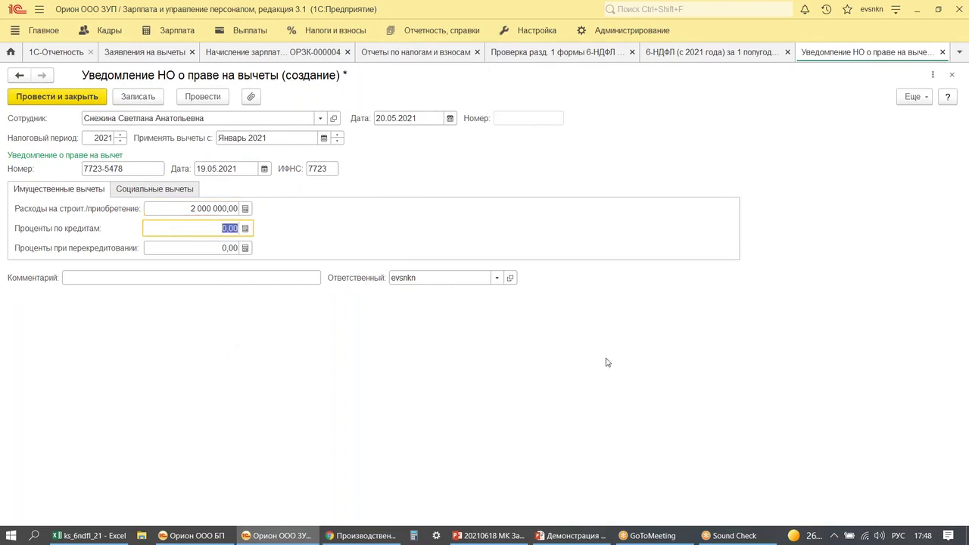
left_click(556, 534)
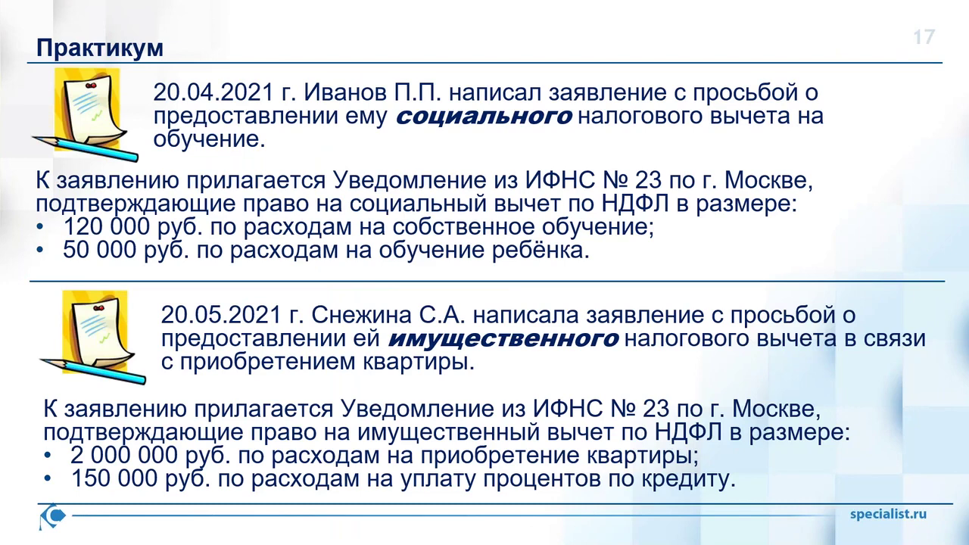
key("super")
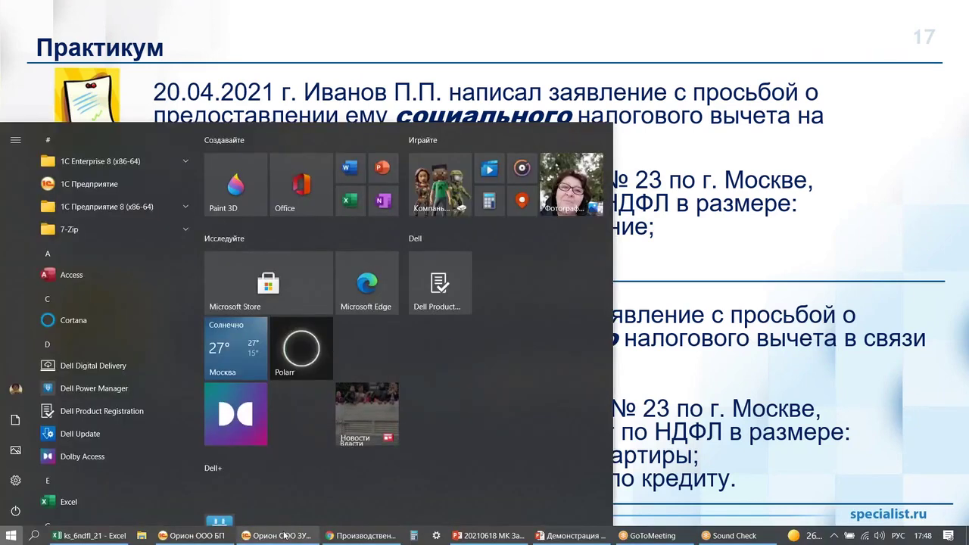
key("alt+Tab")
type("150000")
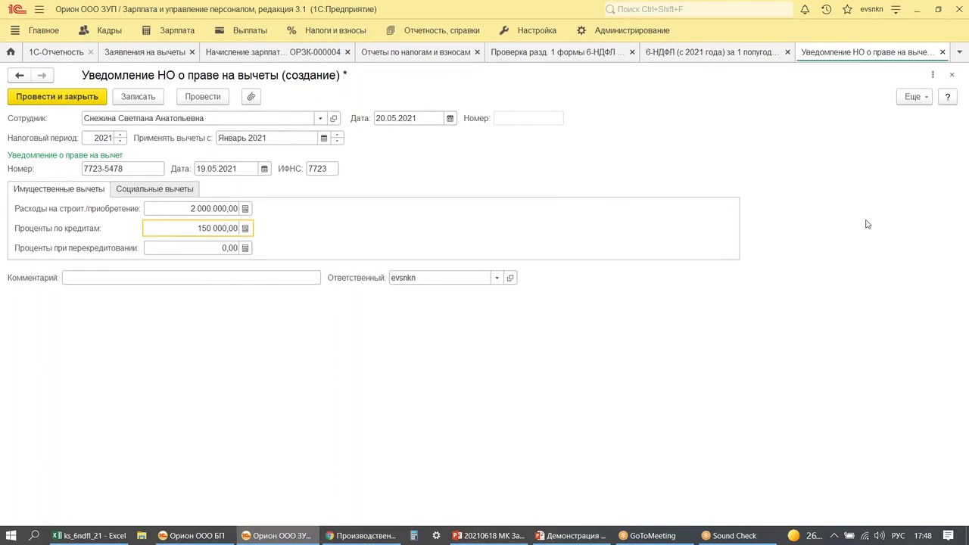
- Post and close the deduction notice, close the ОРЗК-000004 tab, and return to Расчеты и выплаты
left_click(102, 102)
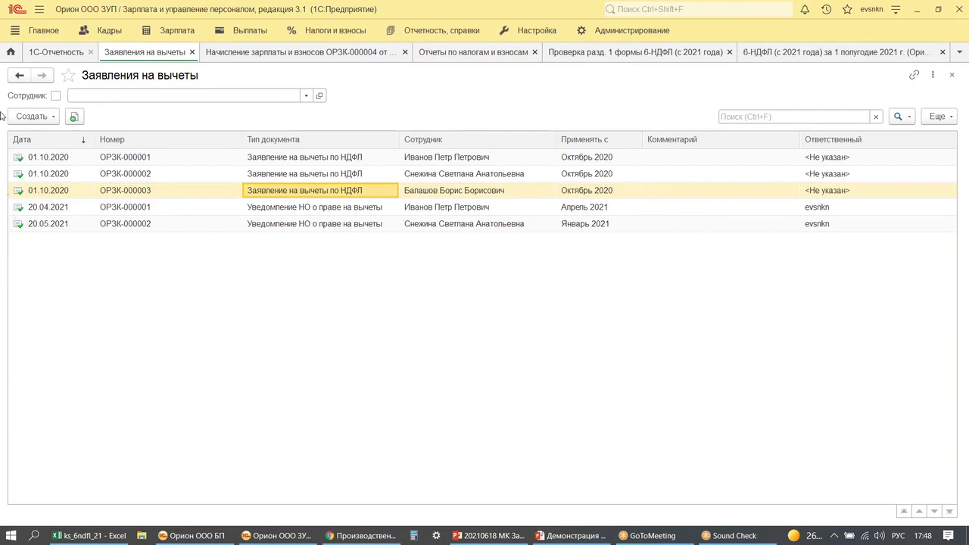
left_click(361, 53)
left_click(405, 52)
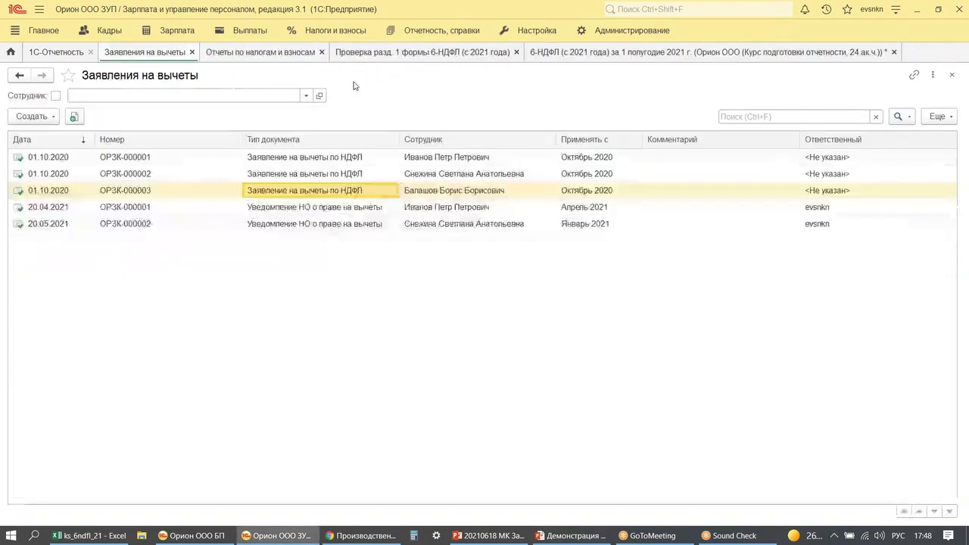
left_click(11, 51)
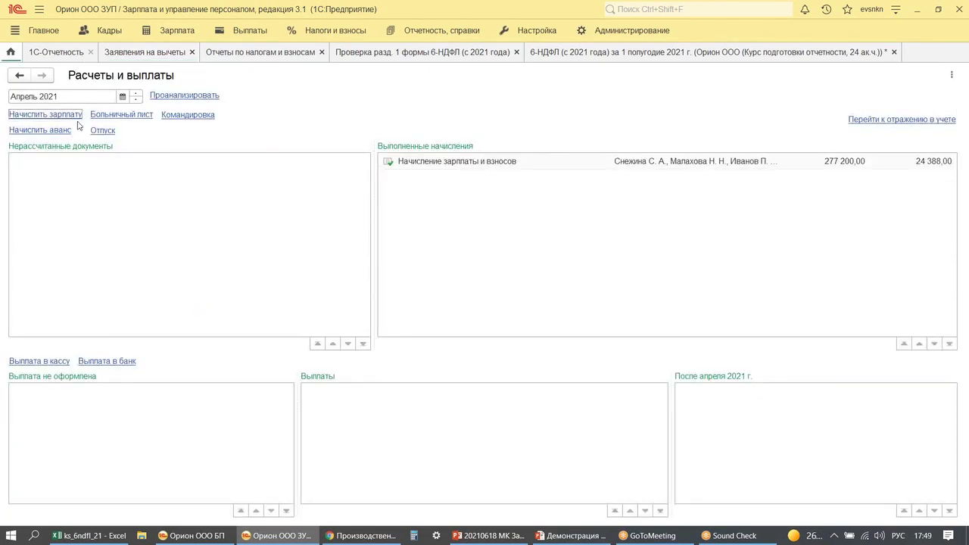
- Create a May 2021 payroll accrual dated 31.05.2021 and fill it with all employees
left_click(136, 94)
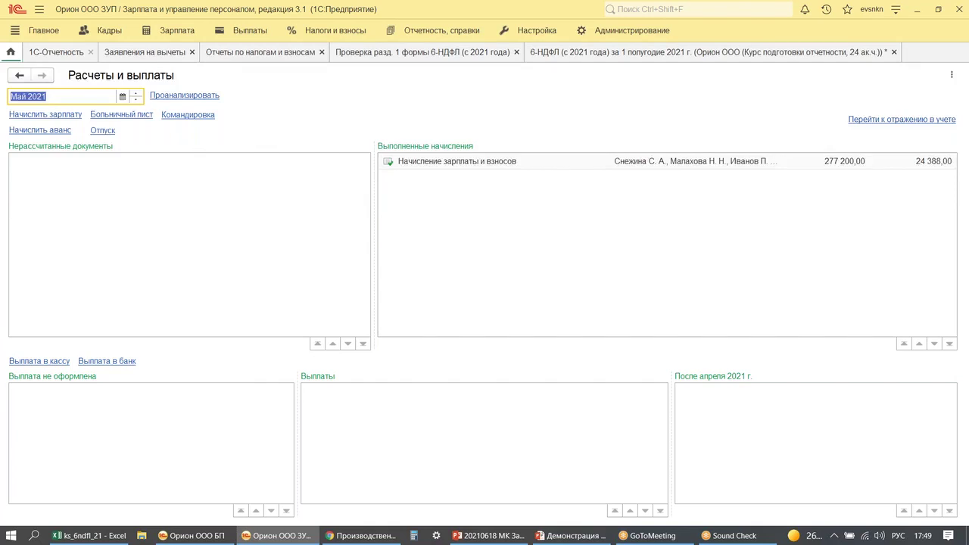
left_click(48, 115)
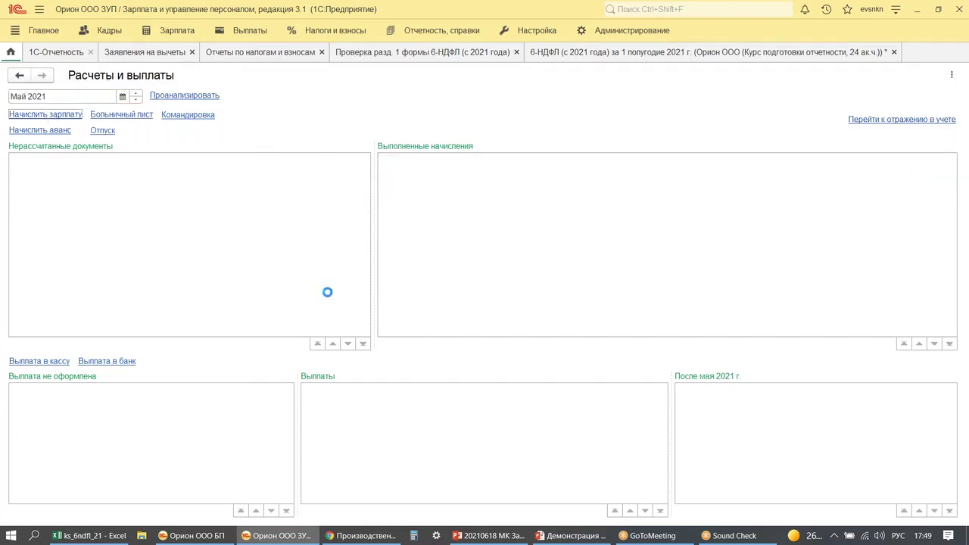
left_click(397, 115)
type("31052021")
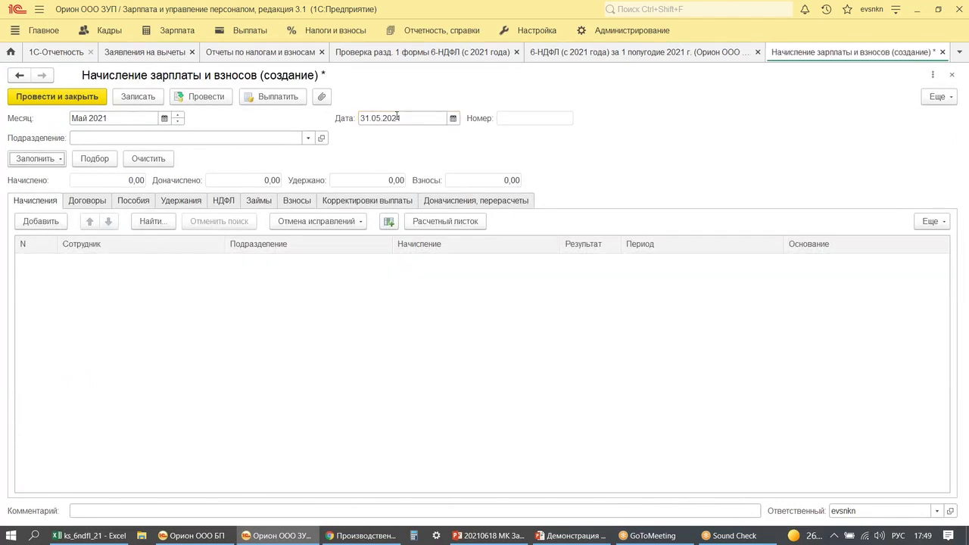
left_click(36, 159)
left_click(41, 173)
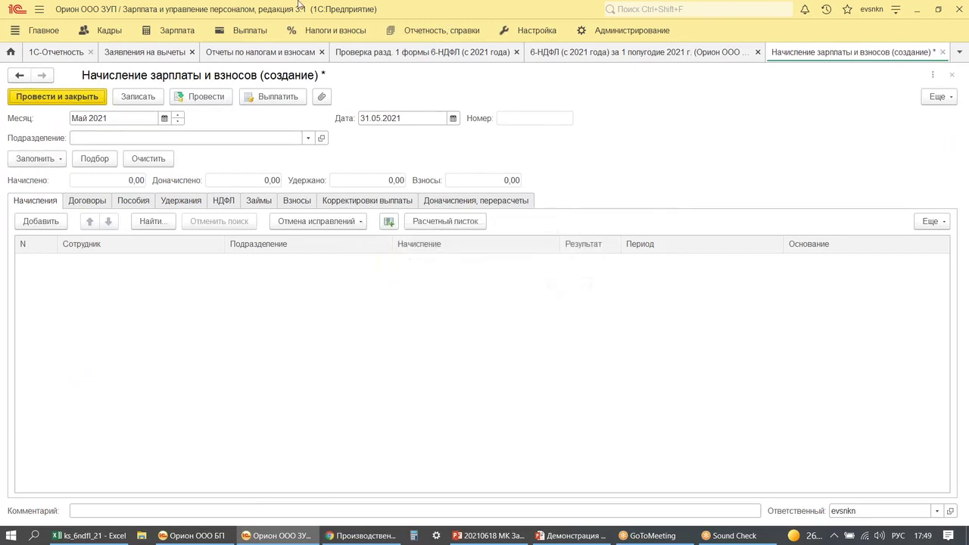
- Post the accrual and check its 277 200,00 accrued and 83 714,40 contributions
left_click(202, 95)
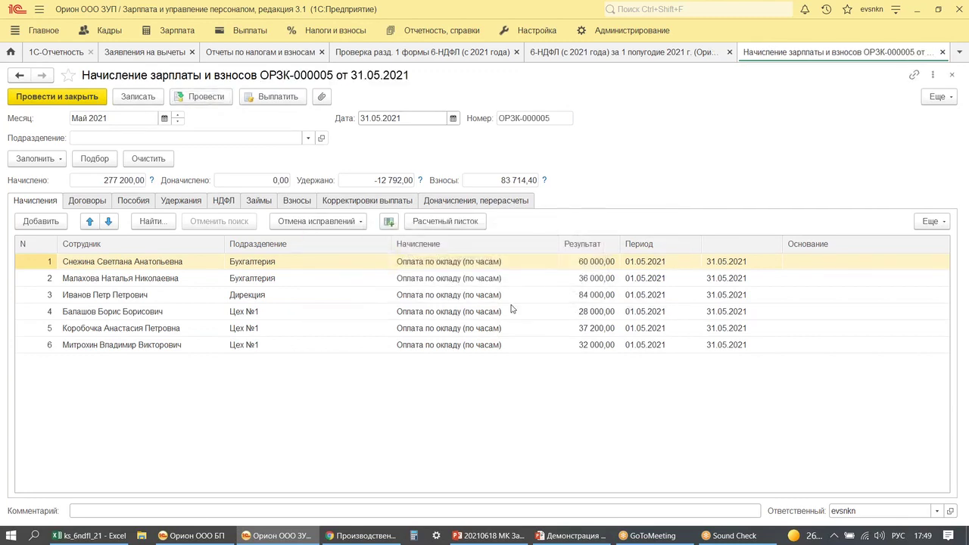
left_click_drag(556, 290, 569, 289)
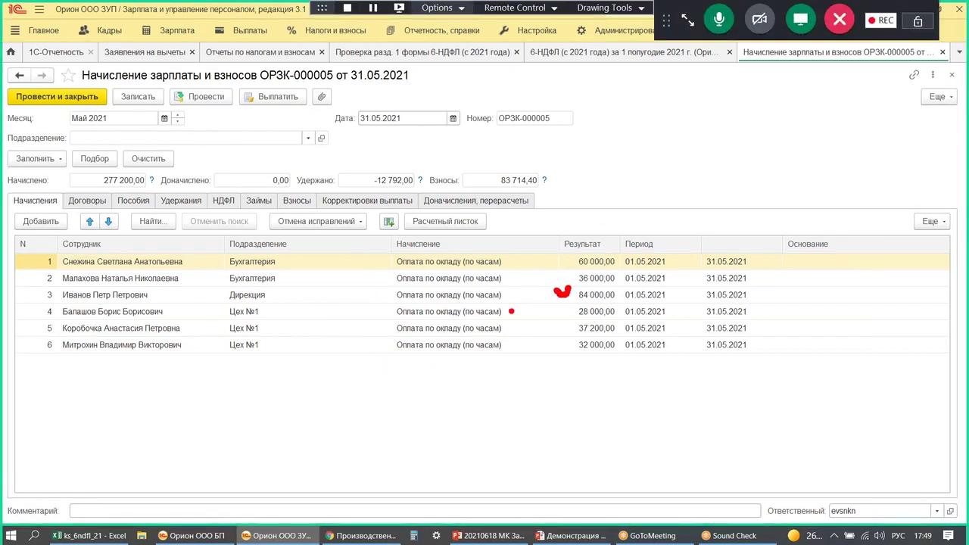
left_click_drag(568, 270, 627, 267)
key("Escape")
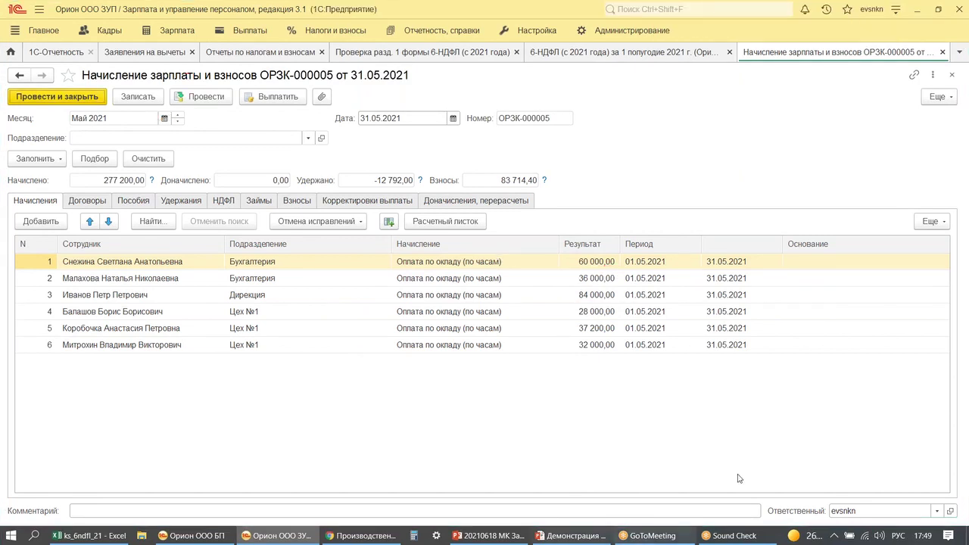
- Open the 'Анализ зарплаты по сотрудникам (помесячно)' report from the payroll reports list
left_click(167, 30)
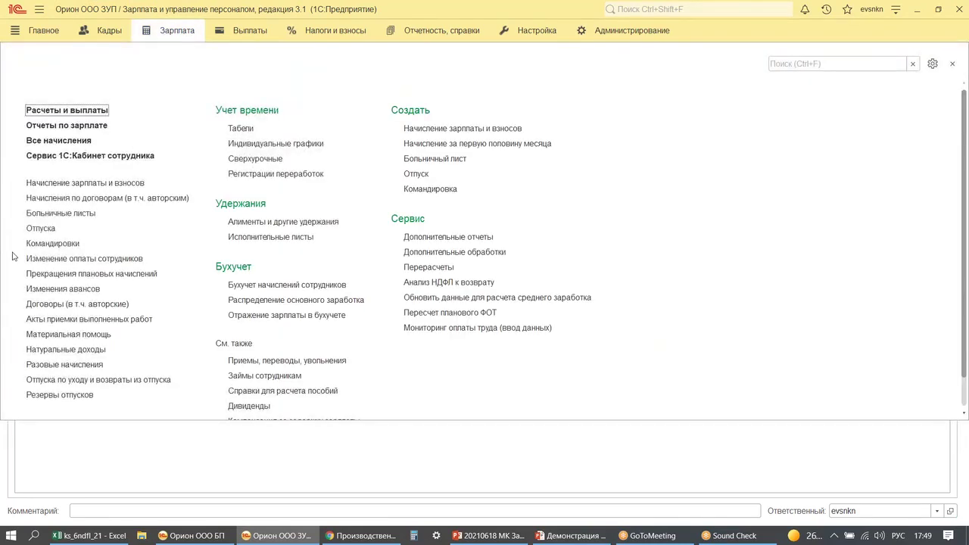
left_click(67, 126)
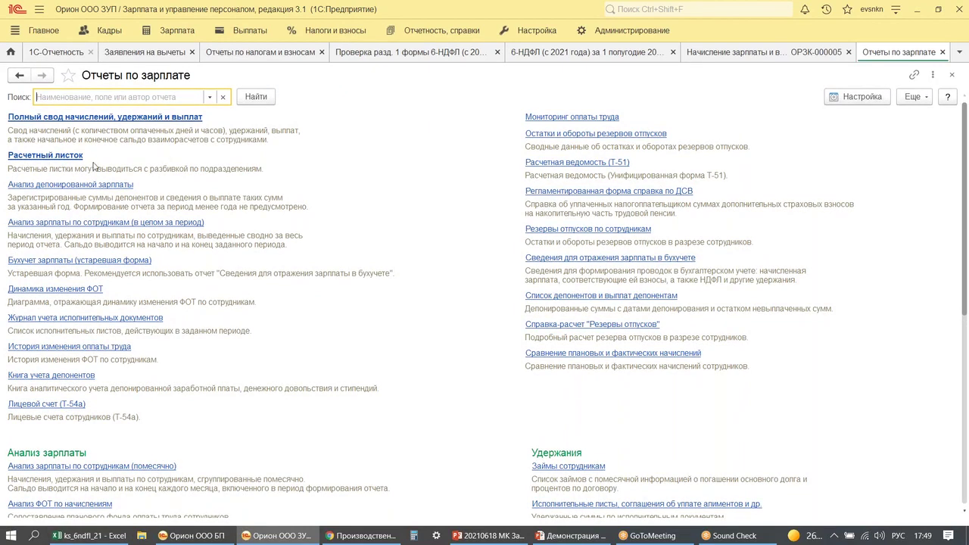
scroll(143, 370, "down", 2)
scroll(144, 371, "down", 2)
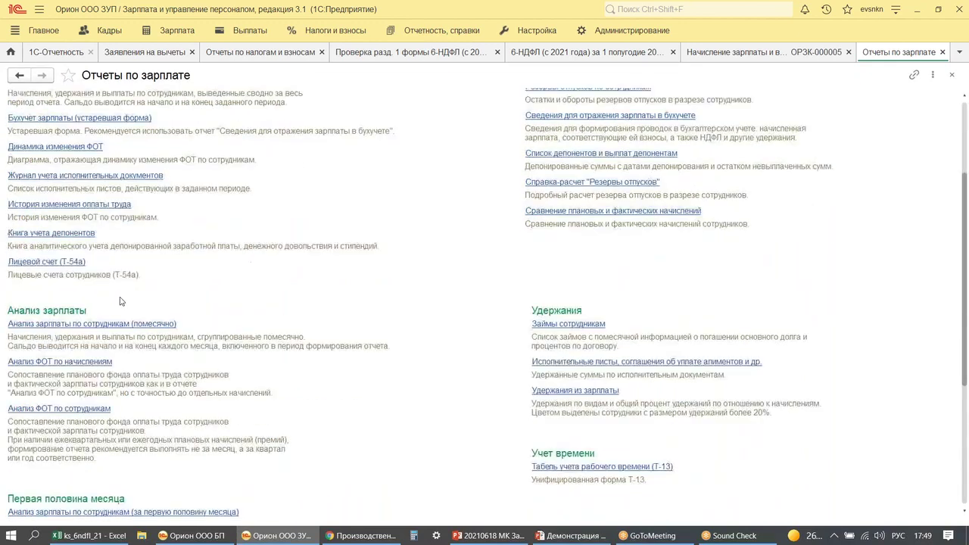
left_click(39, 408)
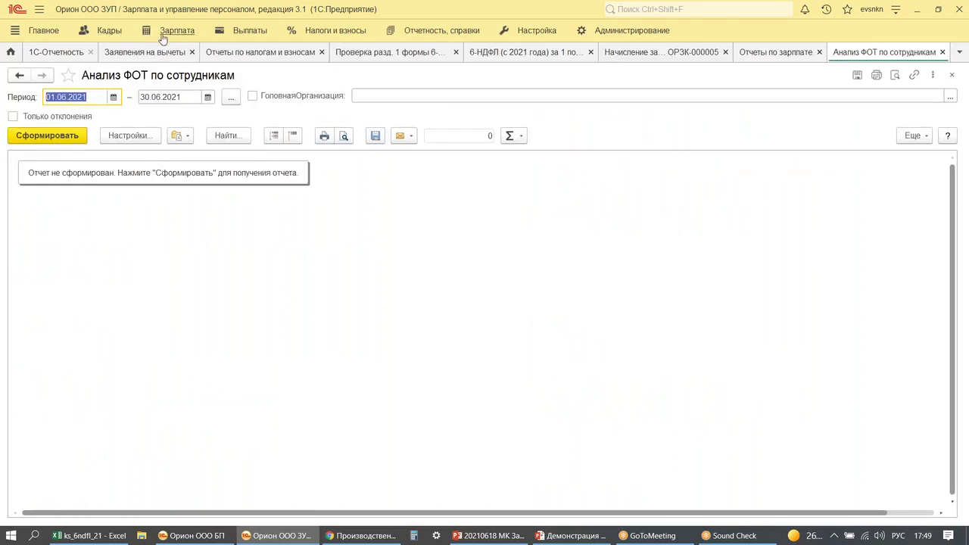
left_click(174, 32)
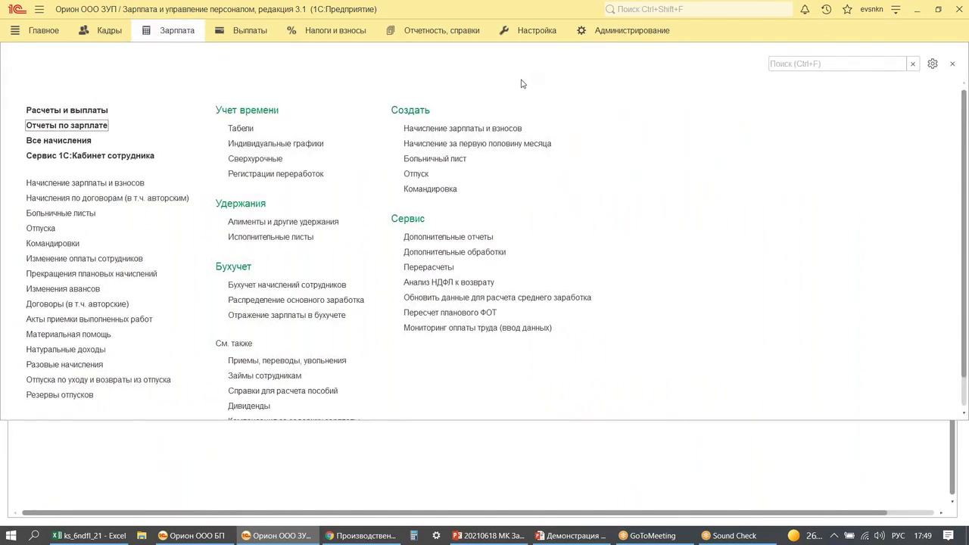
key("Escape")
key("Escape")
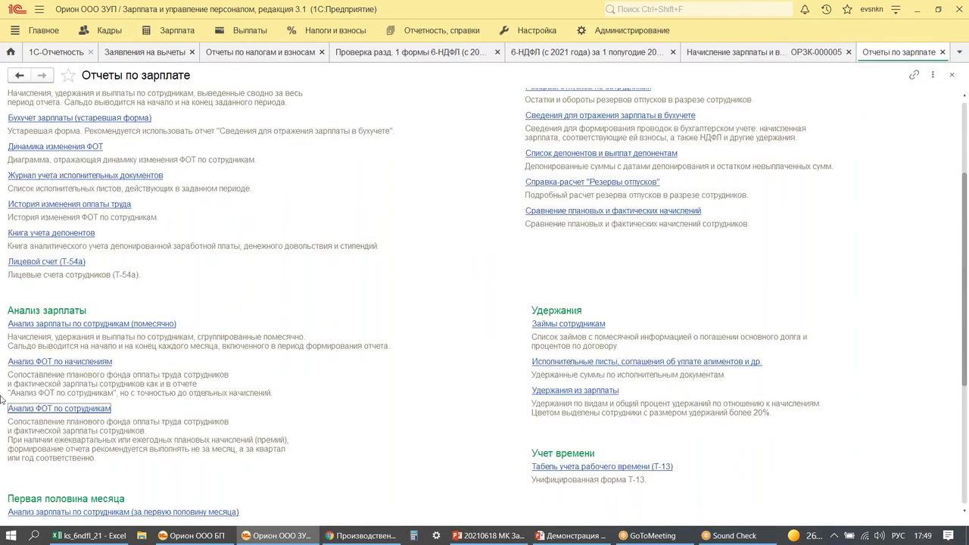
left_click(53, 361)
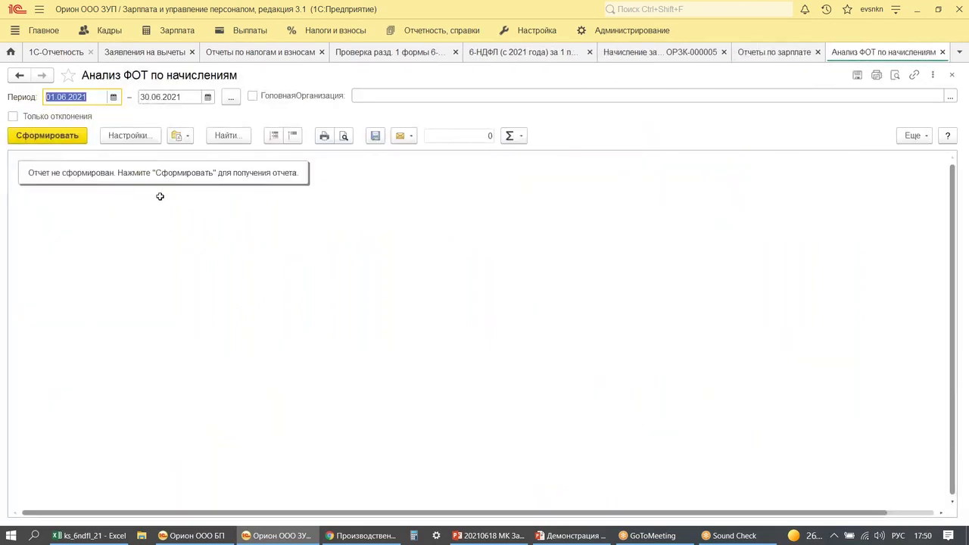
key("Escape")
left_click(54, 326)
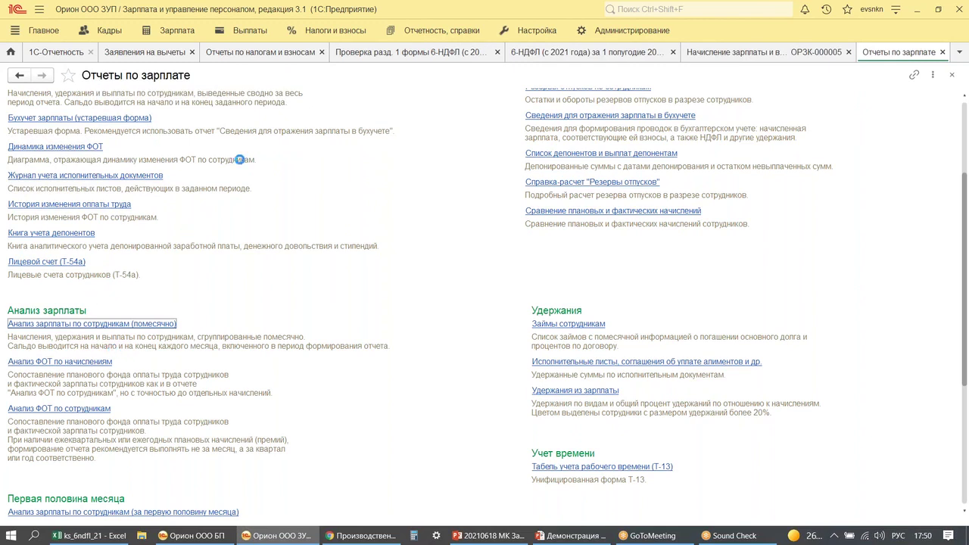
- Set the report period to 01.01.2021–30.04.2021
left_click(111, 100)
type("01.01.")
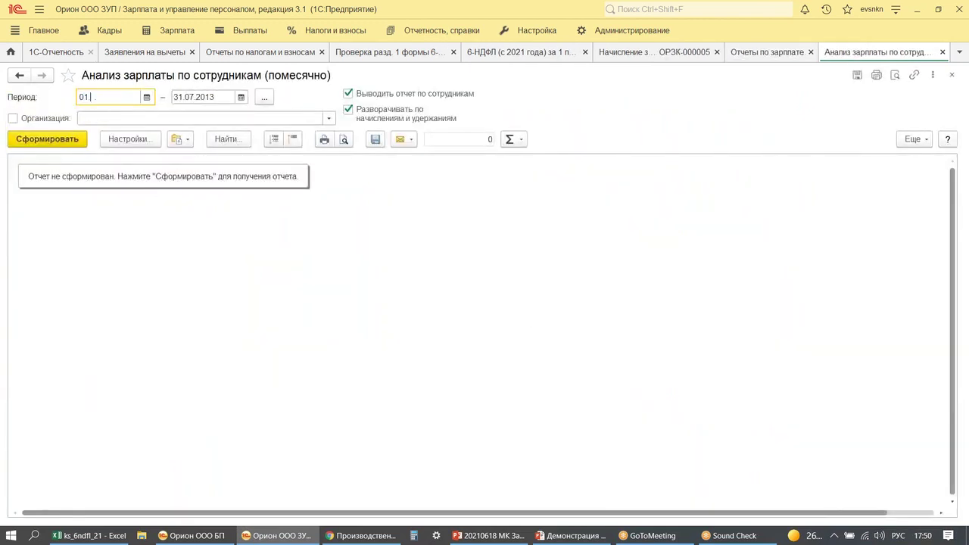
type("2021")
key("Tab")
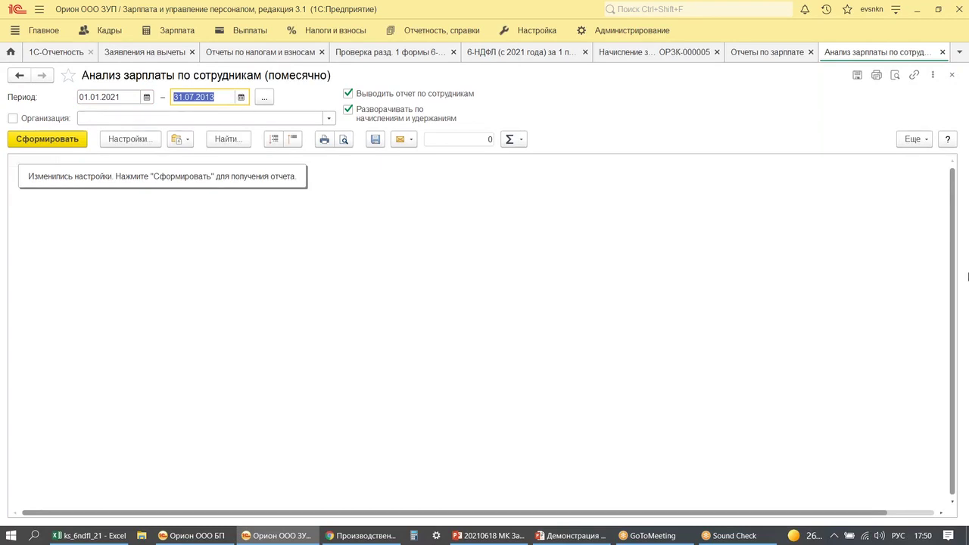
type("30.04.2021")
key("Tab")
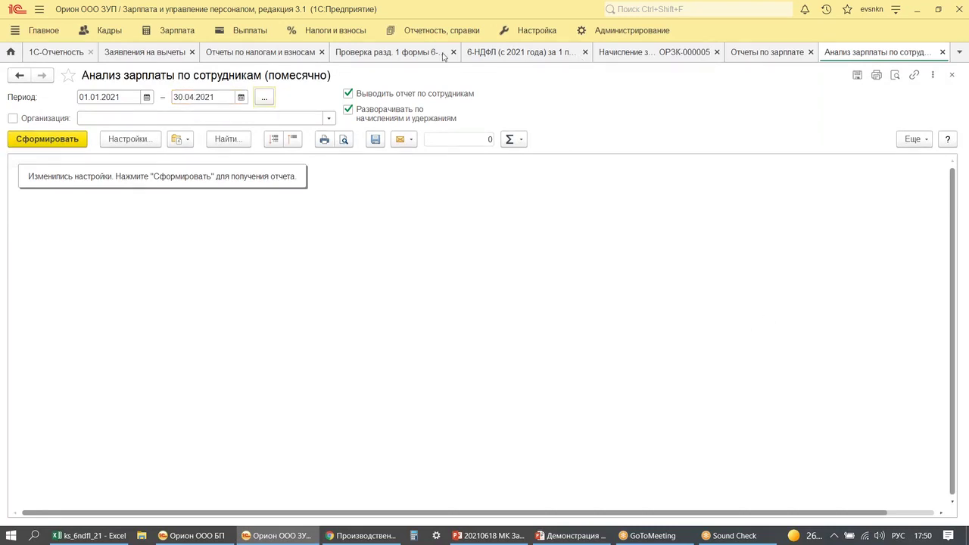
- Generate the January–April 2021 analysis, check April's 24 388,00 НДФЛ by employee, then close it
left_click(14, 137)
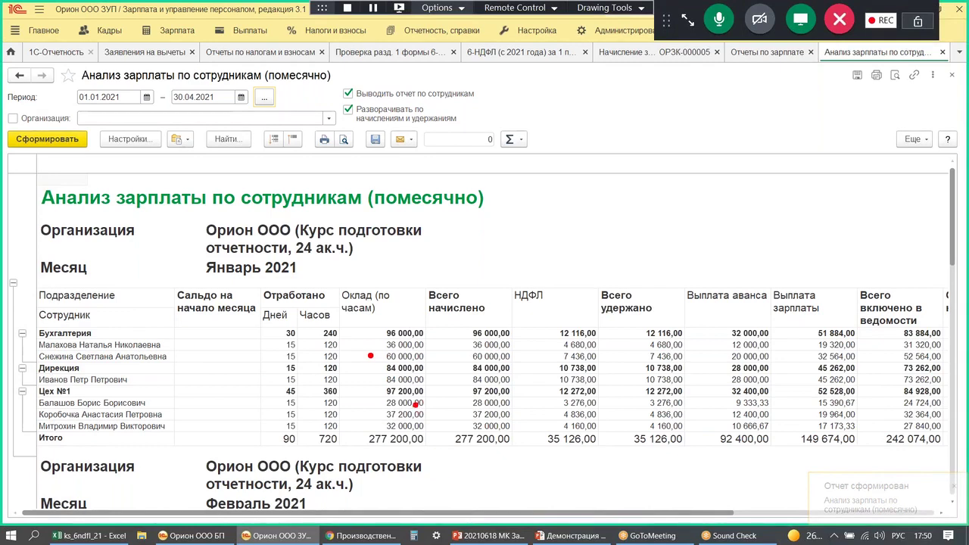
scroll(284, 435, "down", 5)
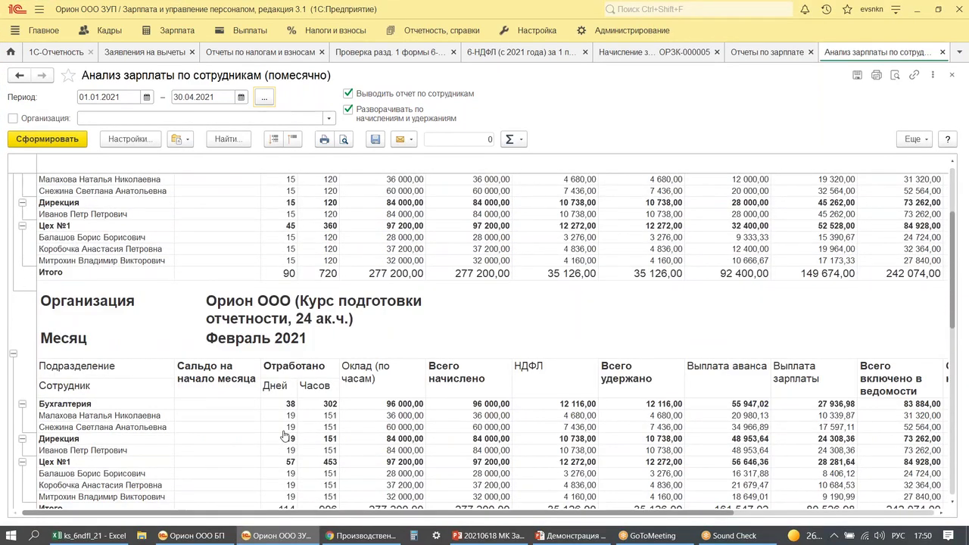
scroll(289, 403, "down", 3)
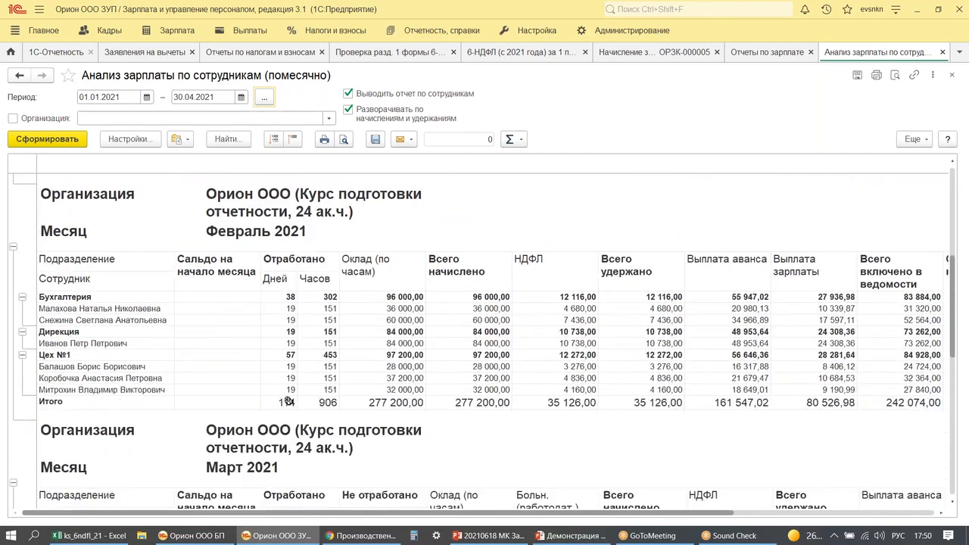
scroll(288, 402, "down", 8)
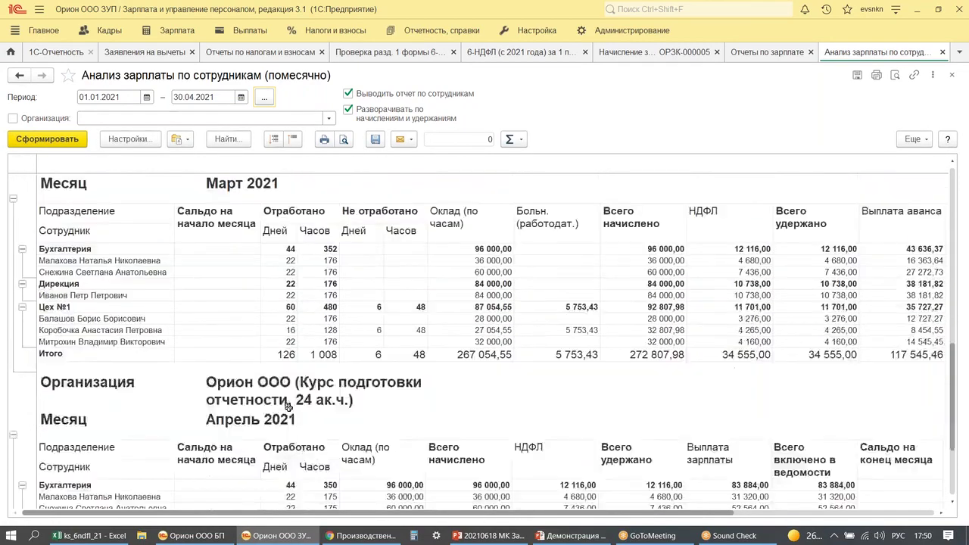
scroll(288, 407, "down", 3)
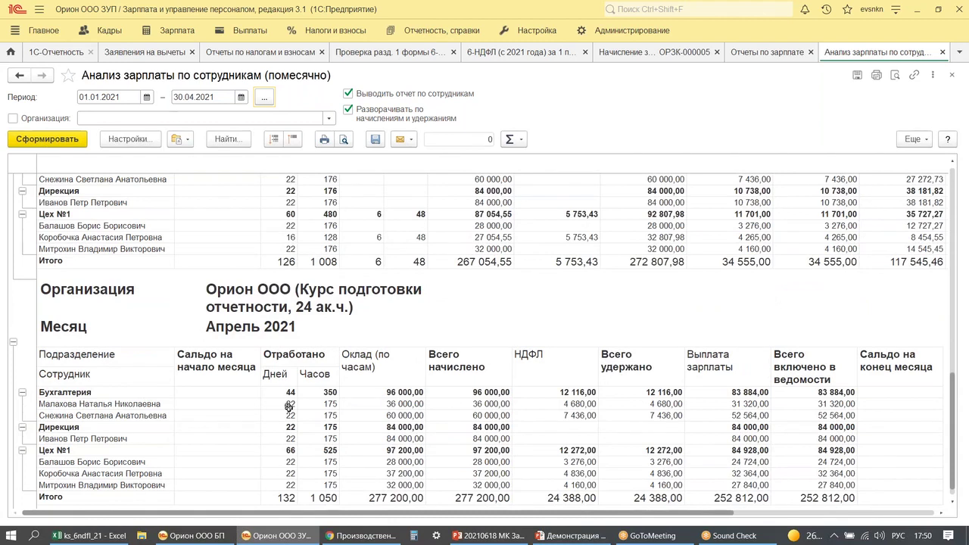
left_click_drag(545, 407, 605, 425)
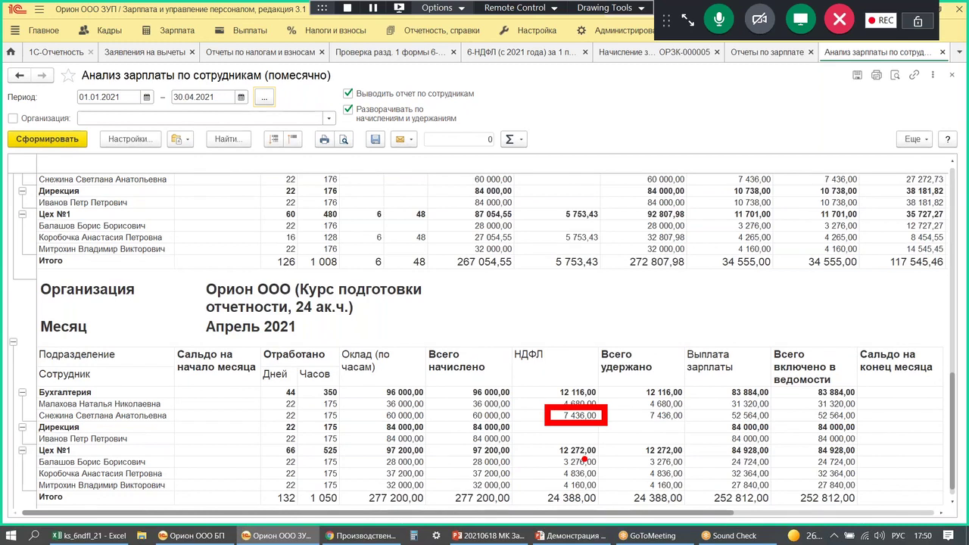
key("Escape")
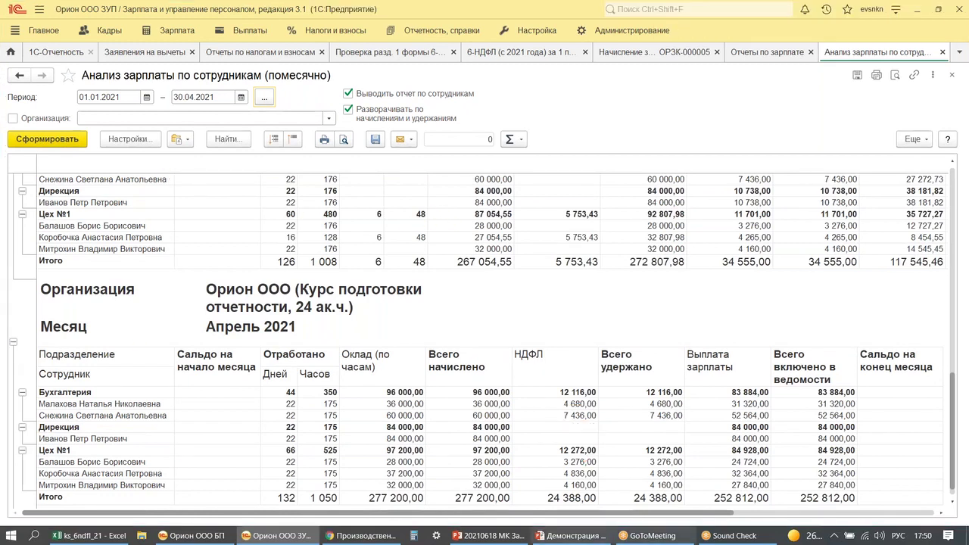
left_click(943, 52)
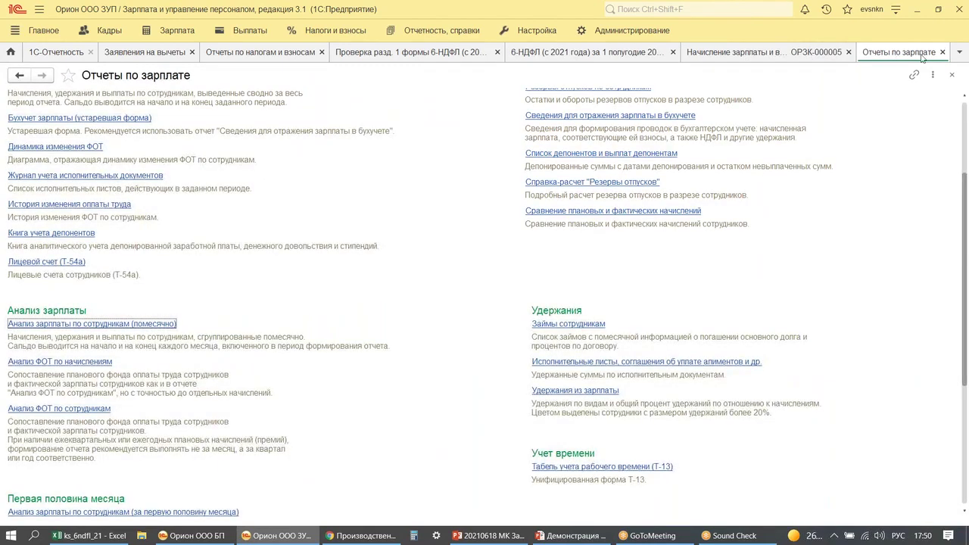
- Inspect the НДФЛ table of ОРЗК-000005, noting the −29 744 row, and repost the accrual
left_click(942, 52)
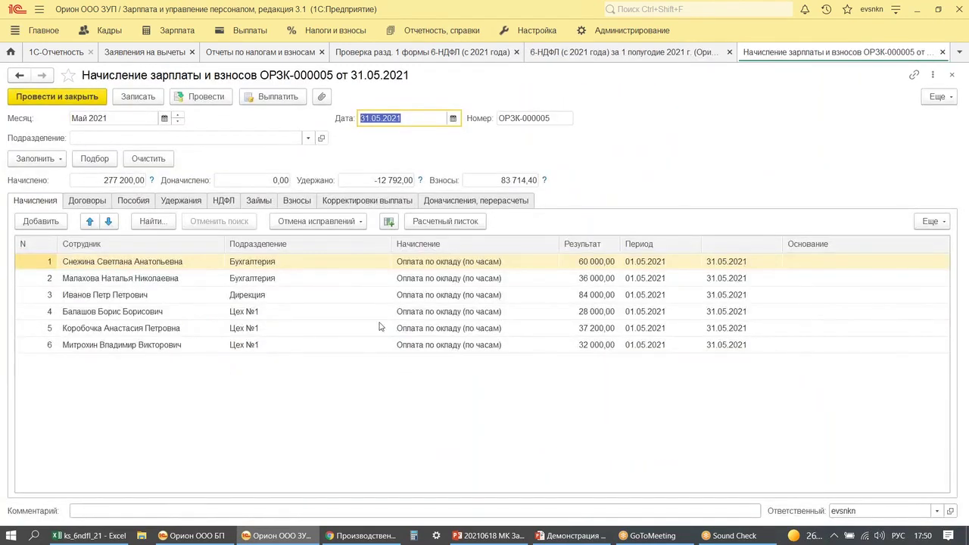
left_click(226, 202)
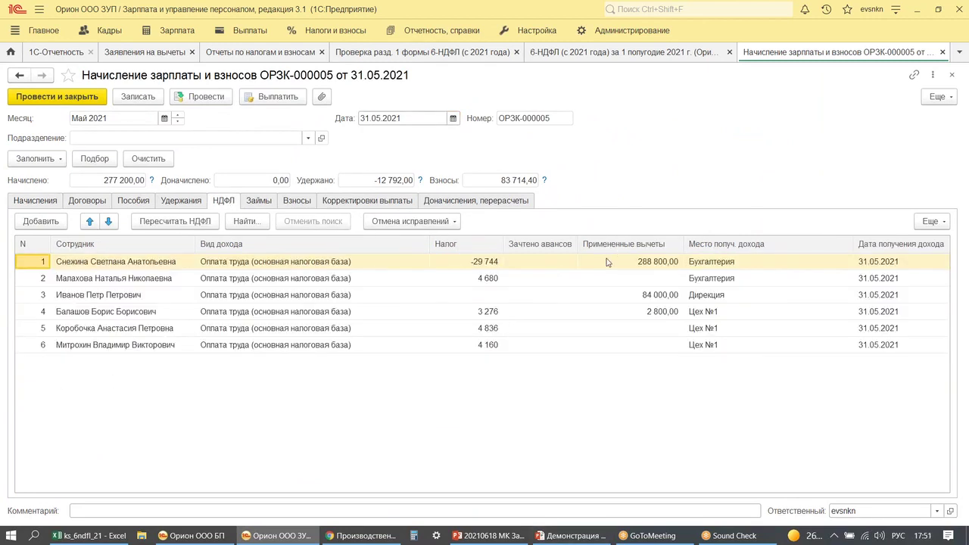
mouse_move(599, 244)
left_mouse_down()
mouse_move(623, 268)
mouse_move(687, 277)
left_mouse_up()
mouse_move(721, 245)
left_mouse_down()
mouse_move(721, 281)
mouse_move(752, 261)
left_mouse_up()
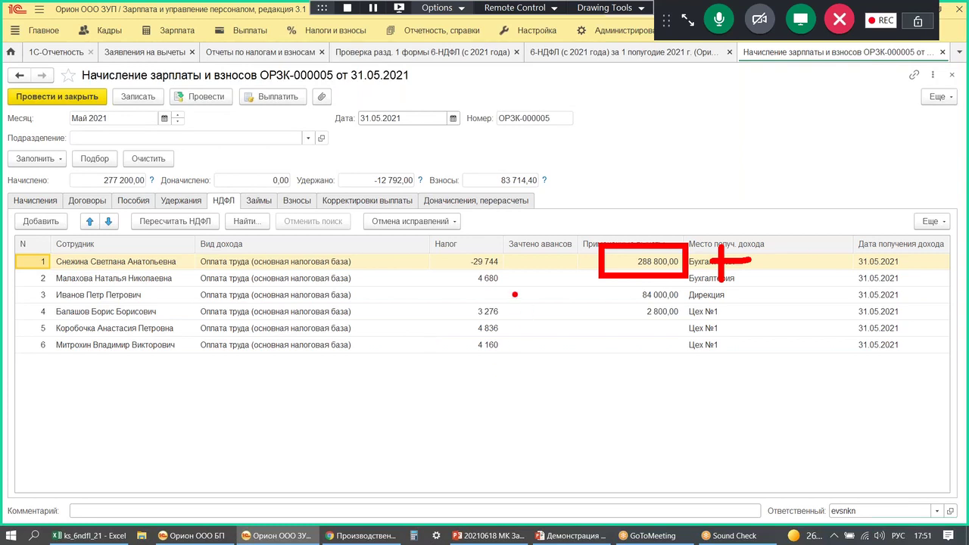
left_click_drag(466, 272, 514, 269)
mouse_move(438, 241)
left_mouse_down()
mouse_move(444, 268)
mouse_move(465, 248)
left_mouse_up()
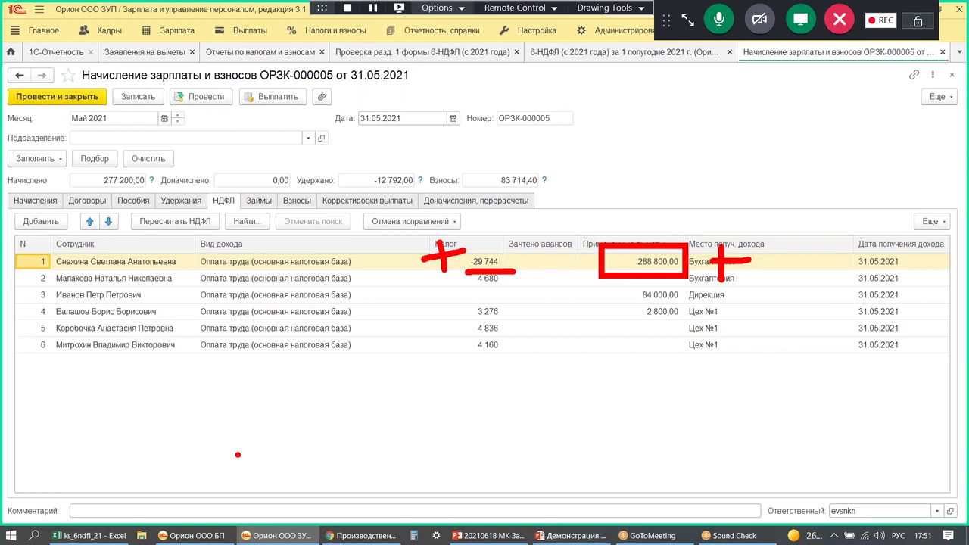
key("Escape")
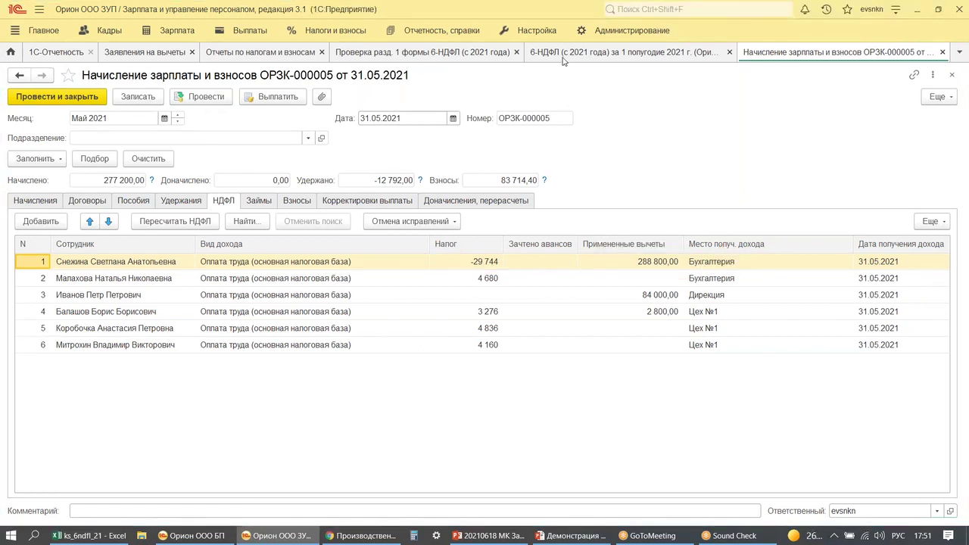
left_click(201, 103)
- Create a new Возврат НДФЛ document for May 2021
left_click(335, 32)
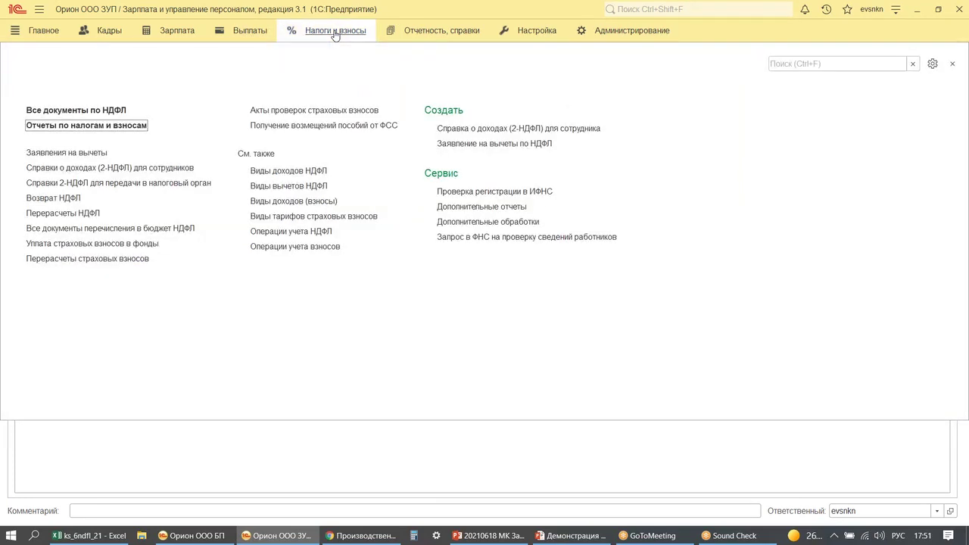
left_click(54, 199)
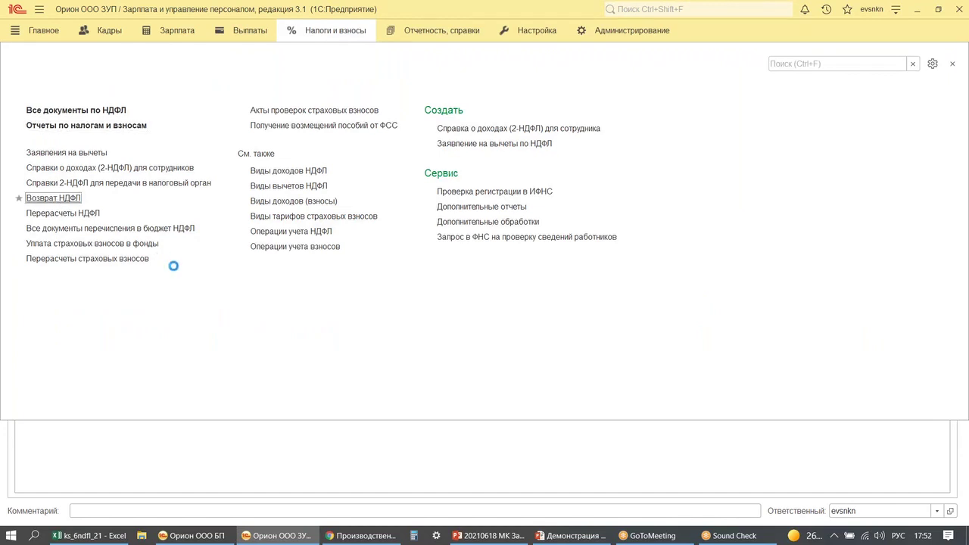
left_click(38, 97)
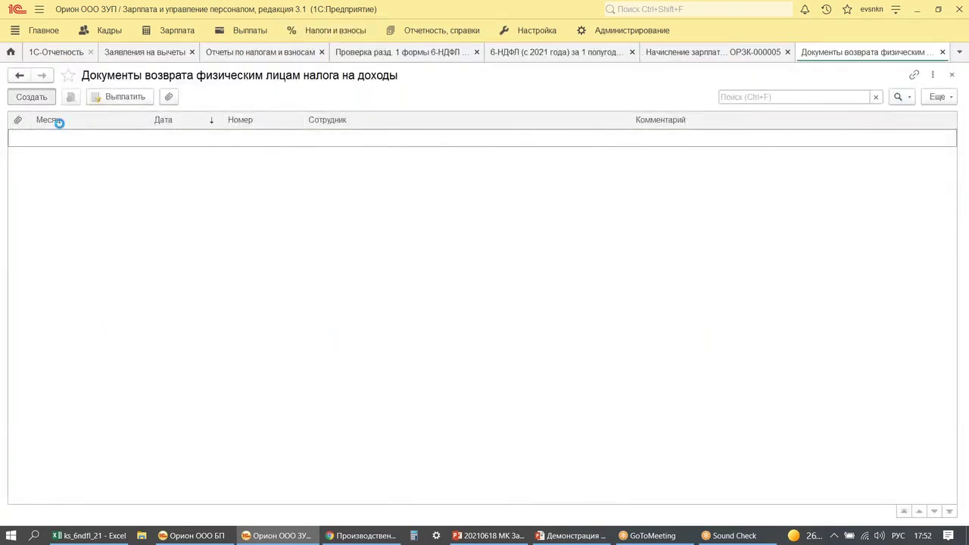
left_click(170, 118)
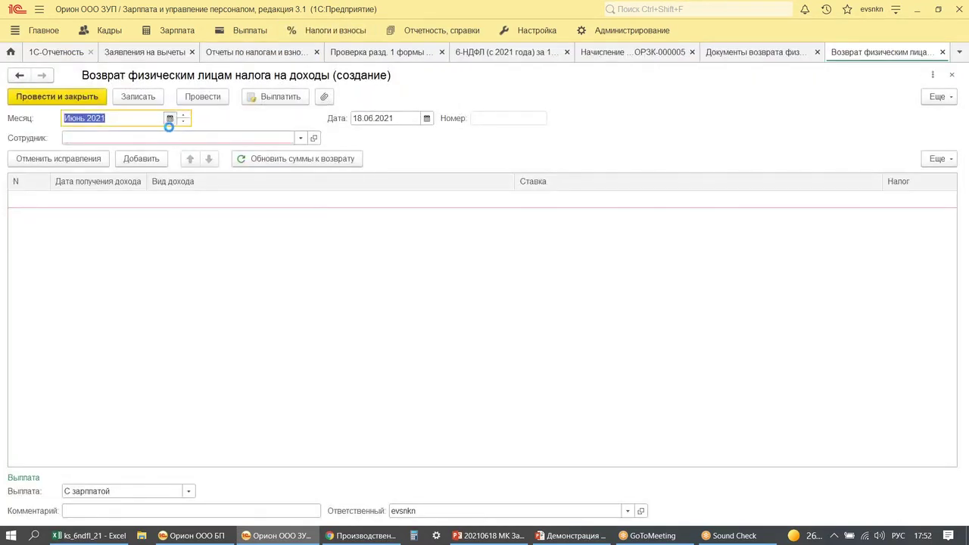
left_click(481, 261)
left_click(514, 329)
- Select the overpaid employee and post the 29 744 refund
left_click(117, 137)
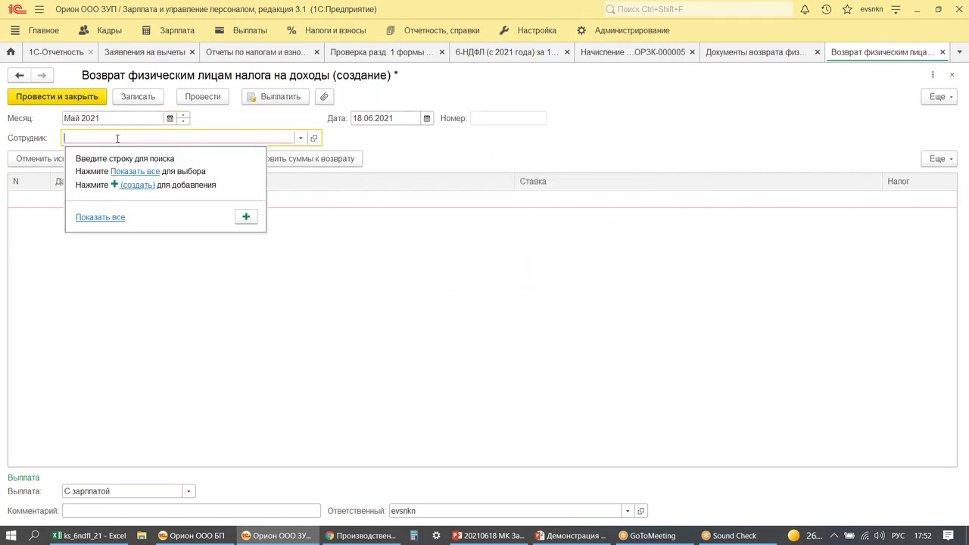
type("сне")
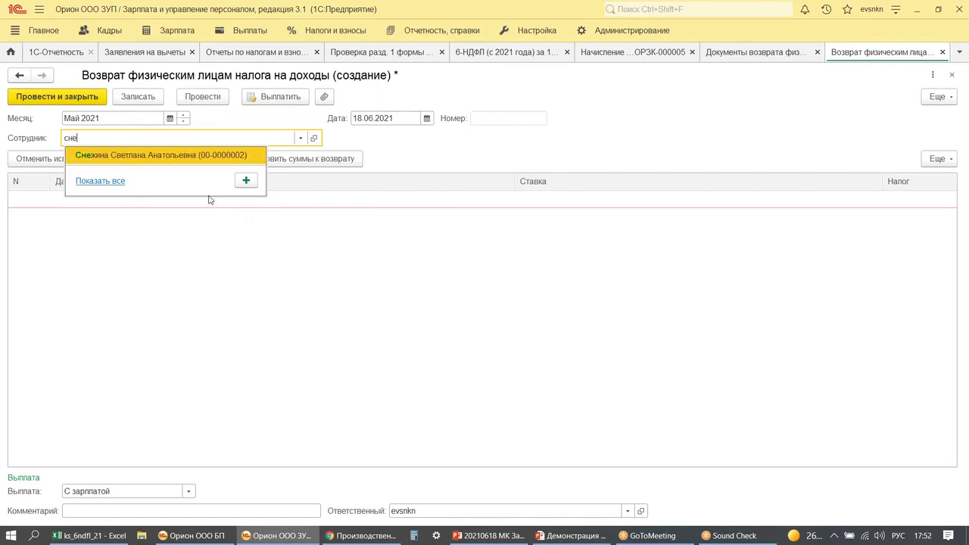
left_click(205, 154)
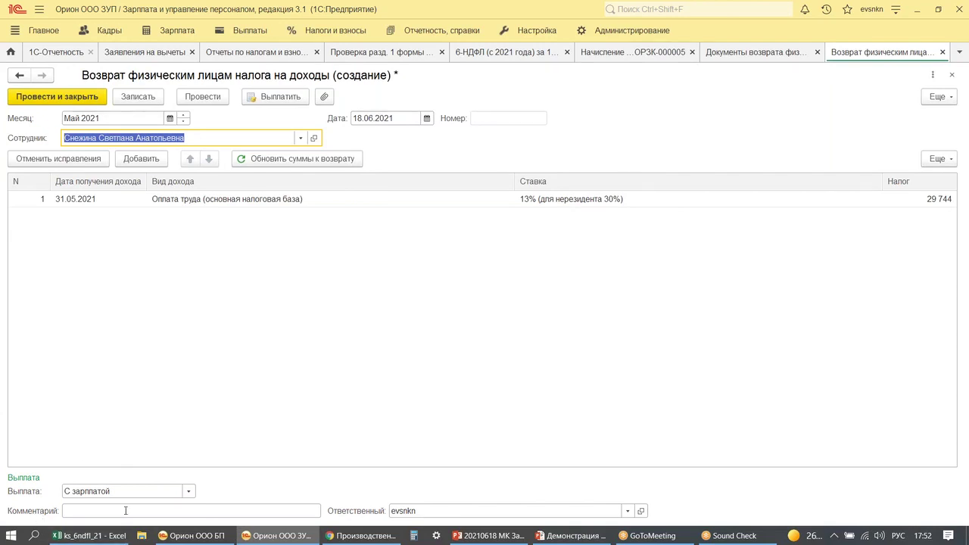
left_click(47, 100)
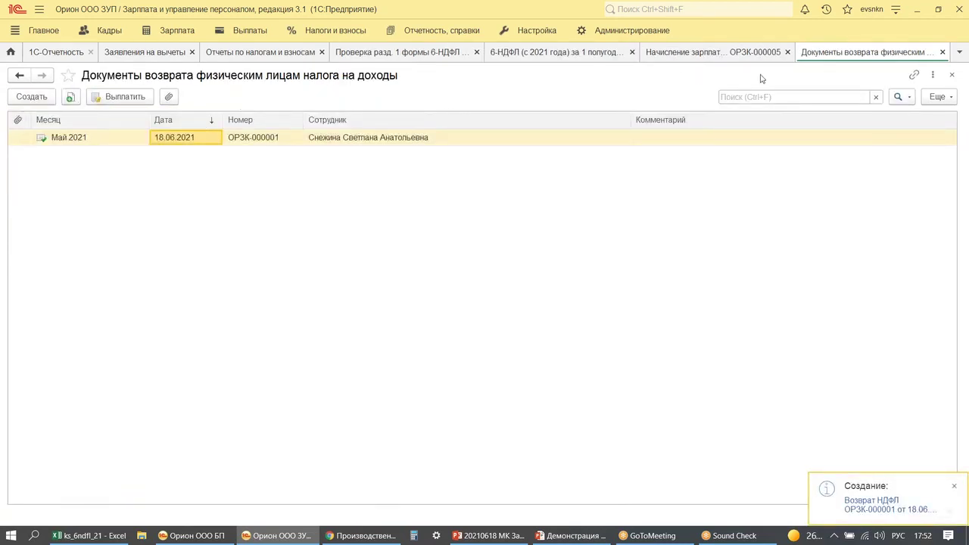
left_click(942, 51)
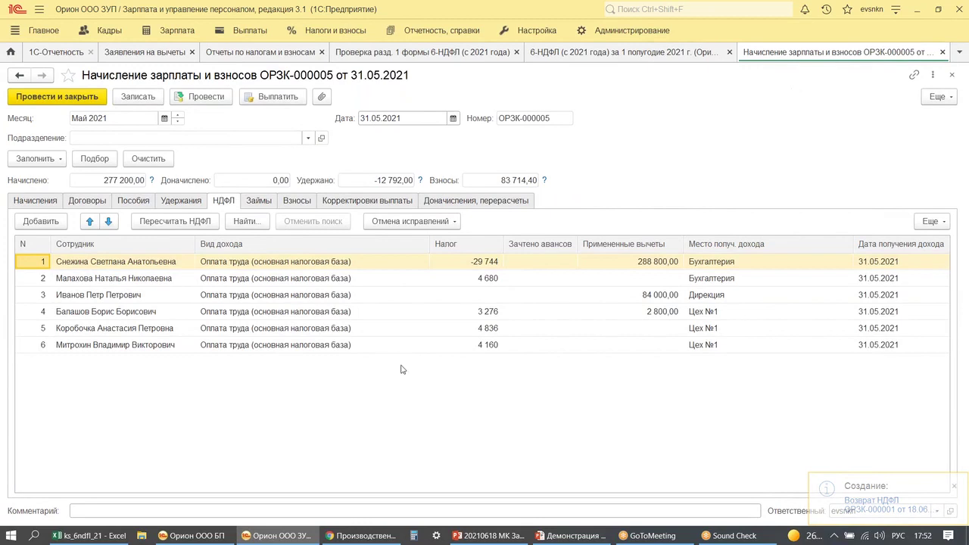
- Check the accruals of ОРЗК-000005 and start a 289 992,00 cash payout dated 05.06.2021
left_click(28, 200)
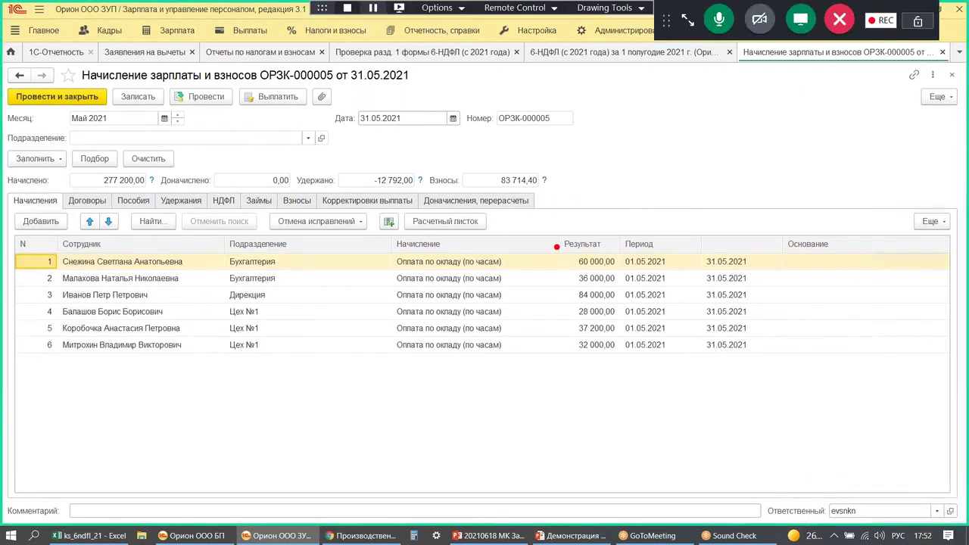
left_click_drag(556, 246, 622, 275)
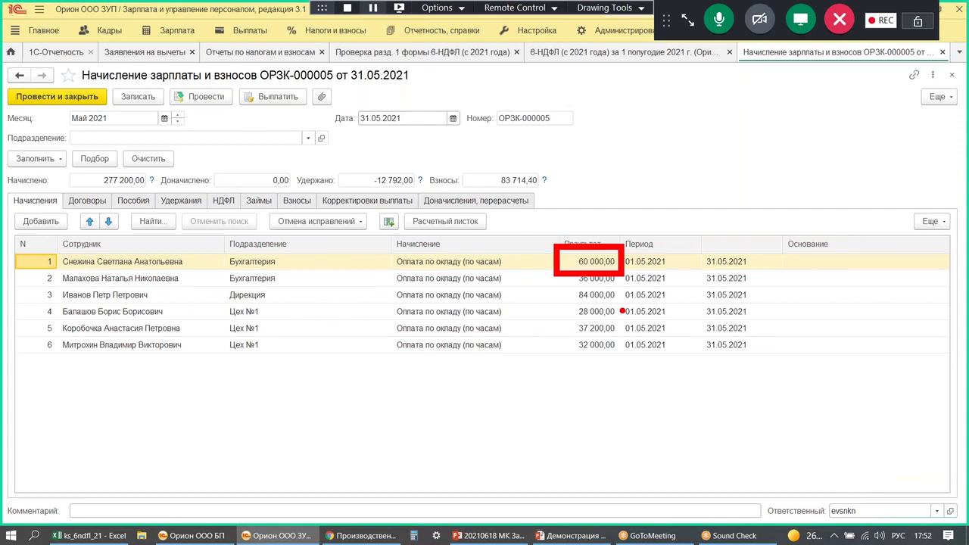
left_click_drag(581, 168, 590, 232)
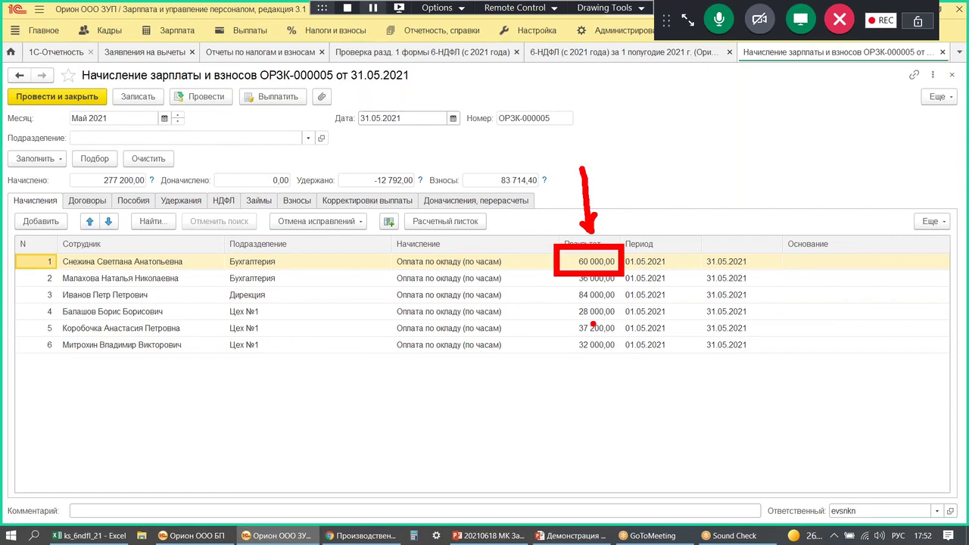
left_click_drag(642, 257, 694, 255)
left_click_drag(672, 232, 673, 282)
mouse_move(710, 242)
left_mouse_down()
mouse_move(716, 227)
mouse_move(793, 233)
mouse_move(805, 288)
mouse_move(775, 296)
left_mouse_up()
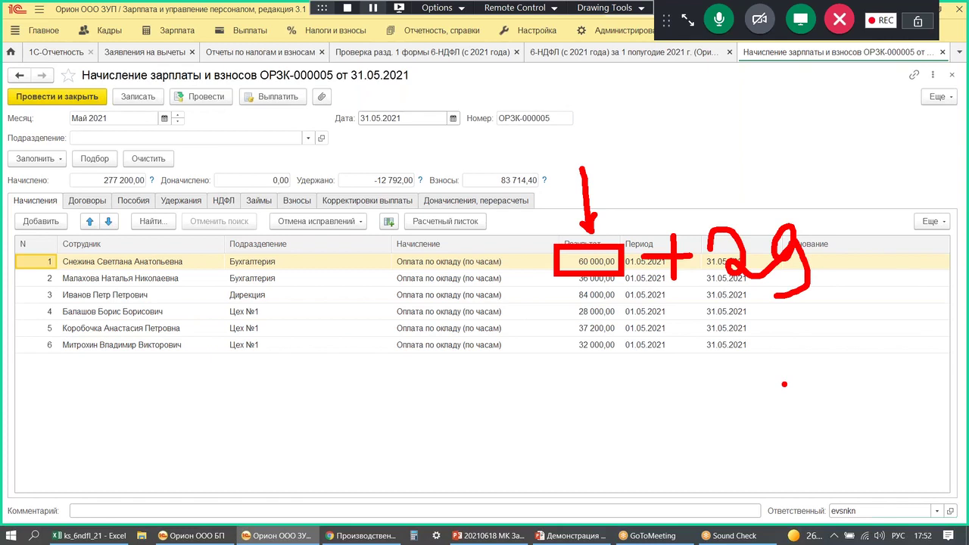
mouse_move(235, 119)
left_mouse_down()
mouse_move(215, 69)
mouse_move(266, 129)
left_mouse_up()
key("Escape")
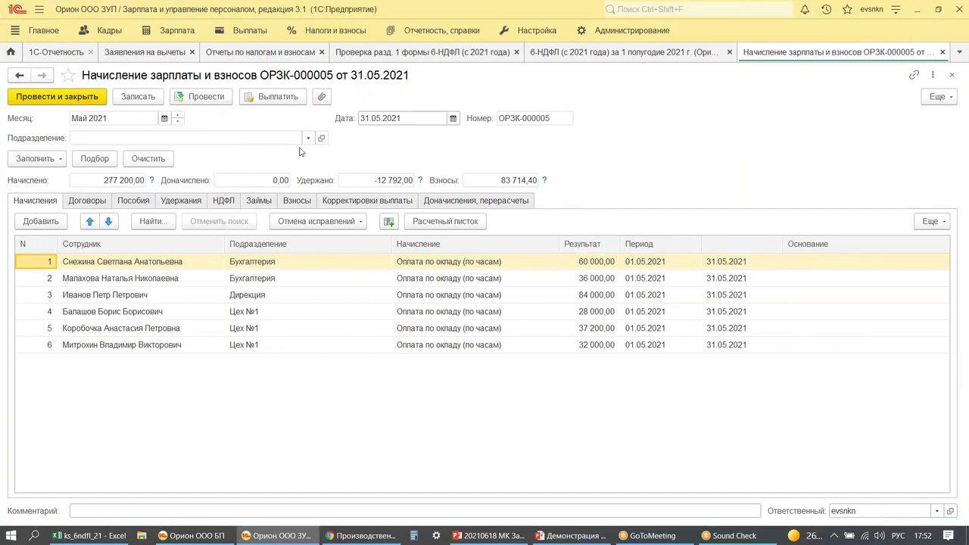
left_click(272, 97)
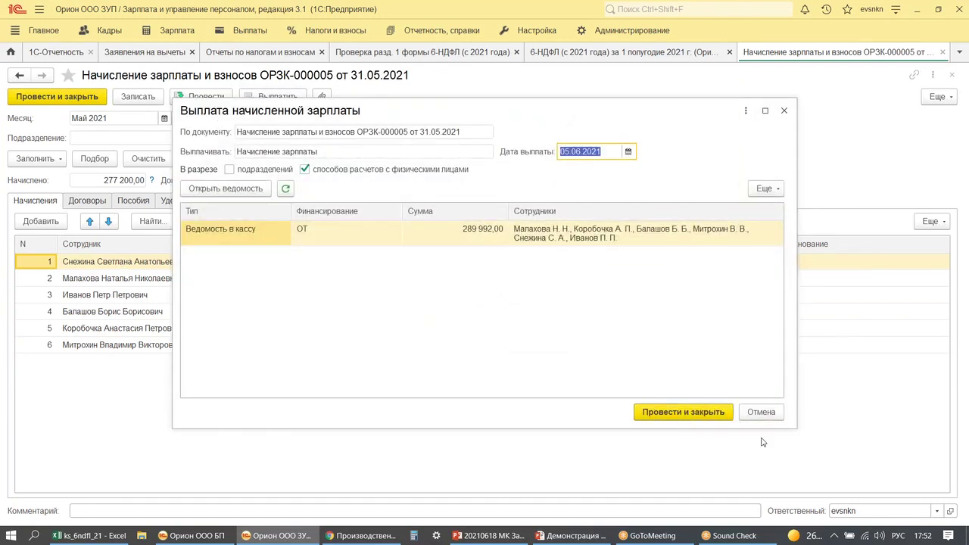
- Post the 289 992,00 payment and open May 2021's Ведомость в кассу from the overview
left_click(645, 413)
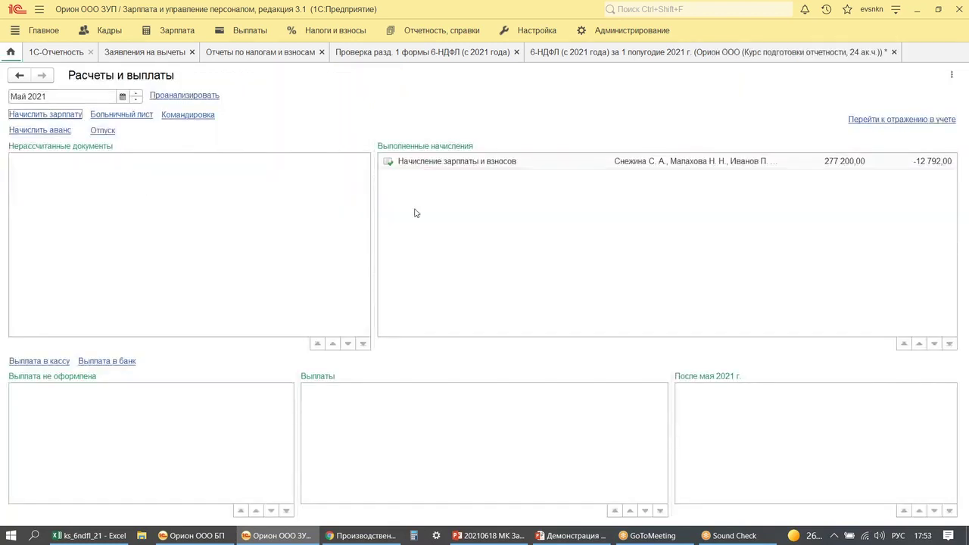
left_click(136, 93)
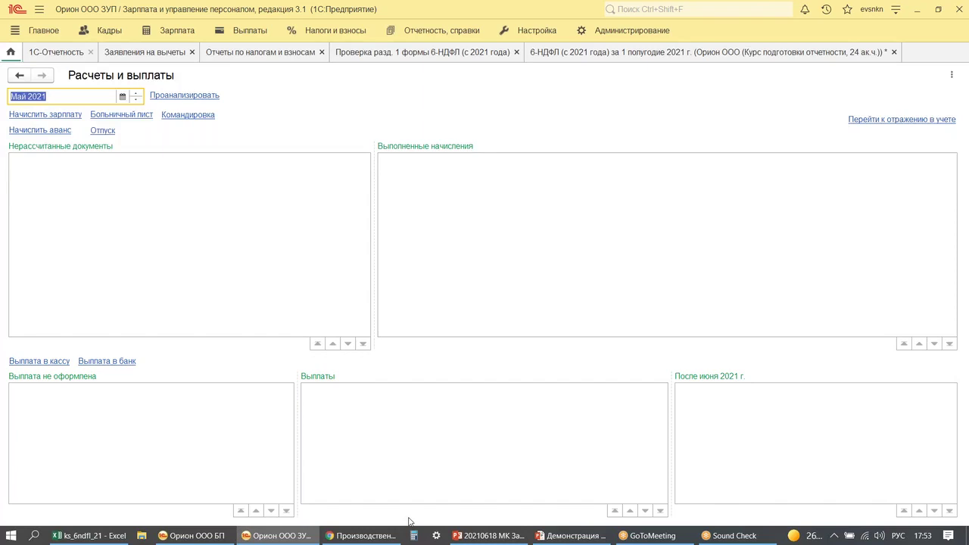
left_click(416, 391)
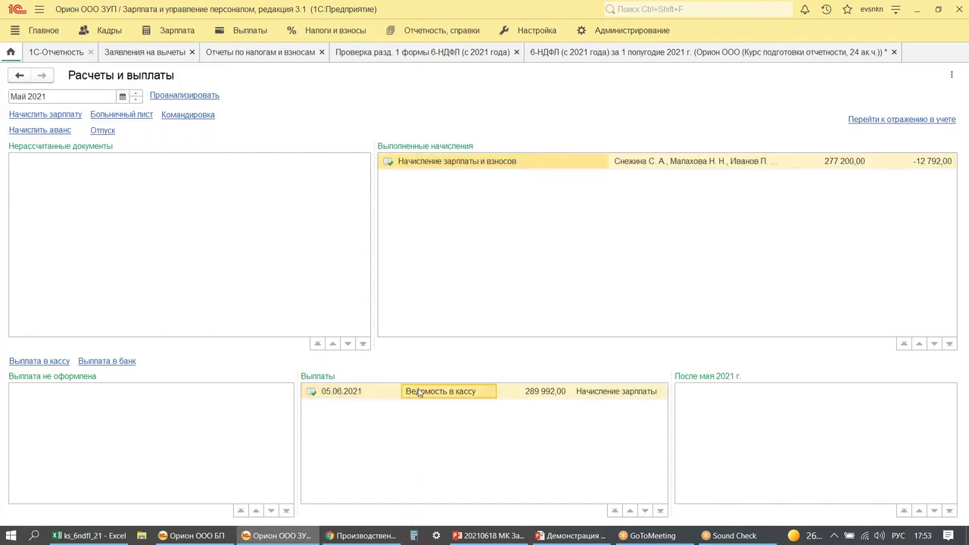
double_click(416, 390)
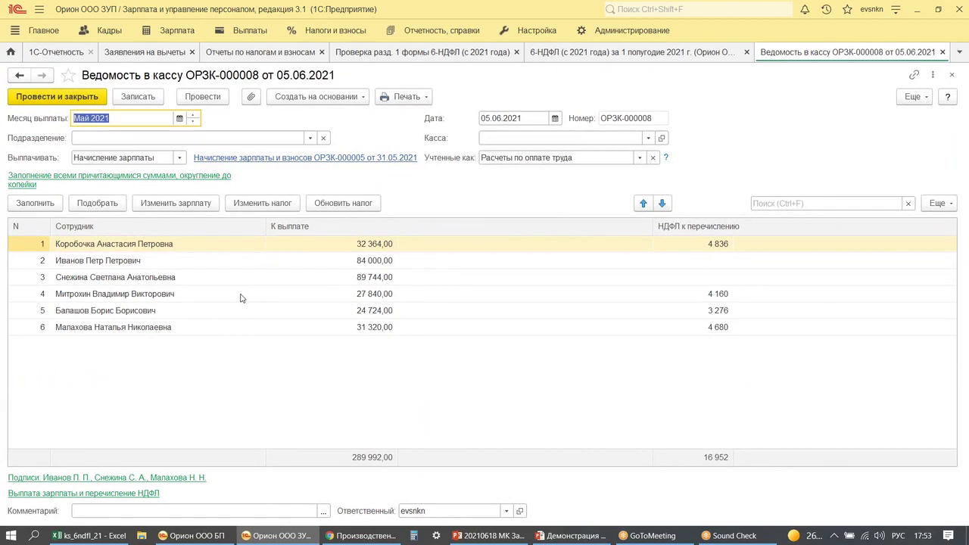
- Review statement ОРЗК-000008's six employee amounts and 16 952 НДФЛ, then close it
mouse_move(318, 262)
left_mouse_down()
mouse_move(405, 292)
mouse_move(475, 282)
left_mouse_up()
left_click_drag(439, 259, 440, 291)
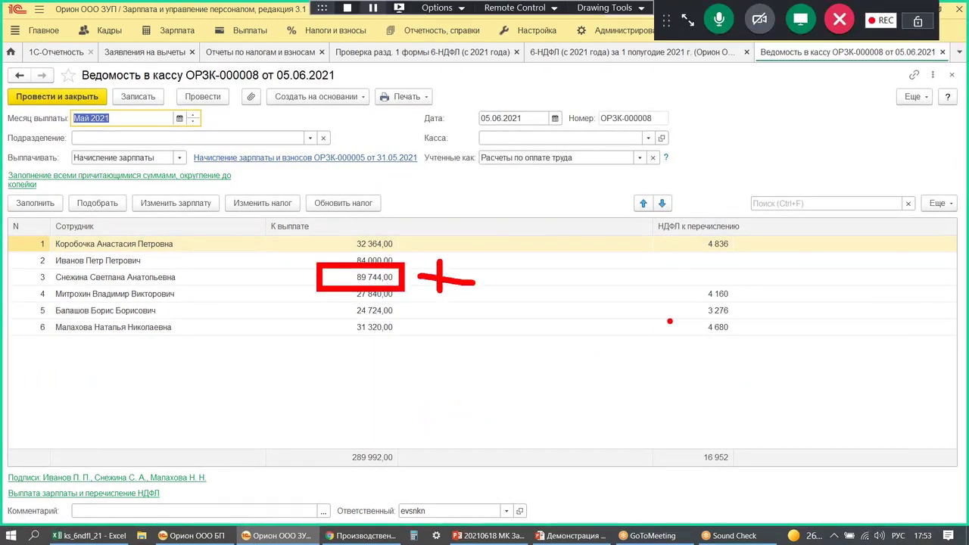
left_click_drag(695, 258, 725, 261)
left_click_drag(690, 280, 706, 279)
key("Escape")
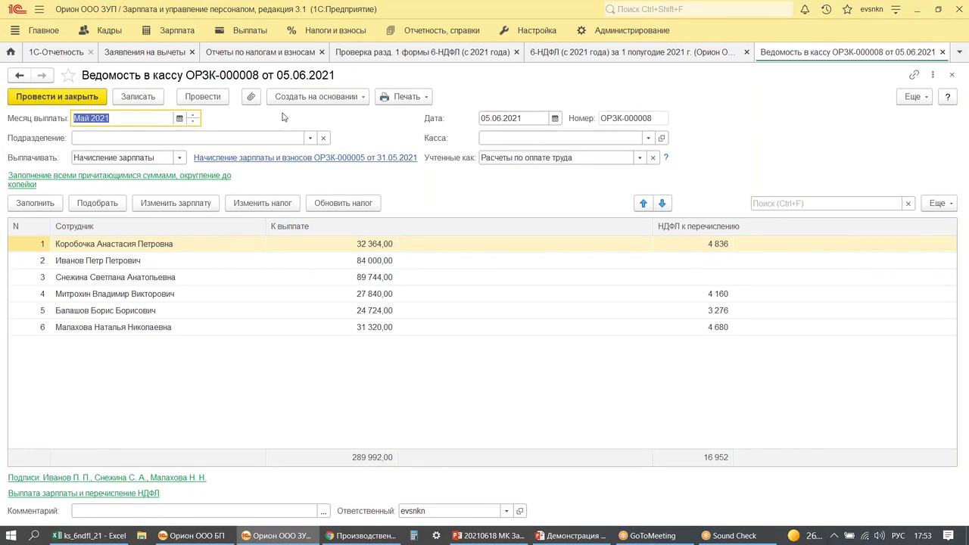
key("Escape")
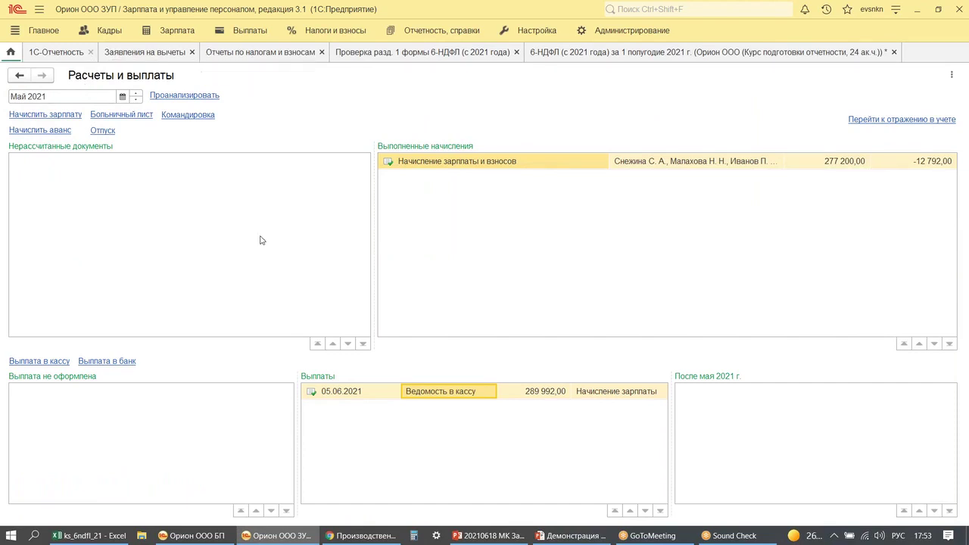
- Open accrual ОРЗК-000005, check its −12 792,00 withheld against 277 200,00 accrued, then go home
left_click(521, 167)
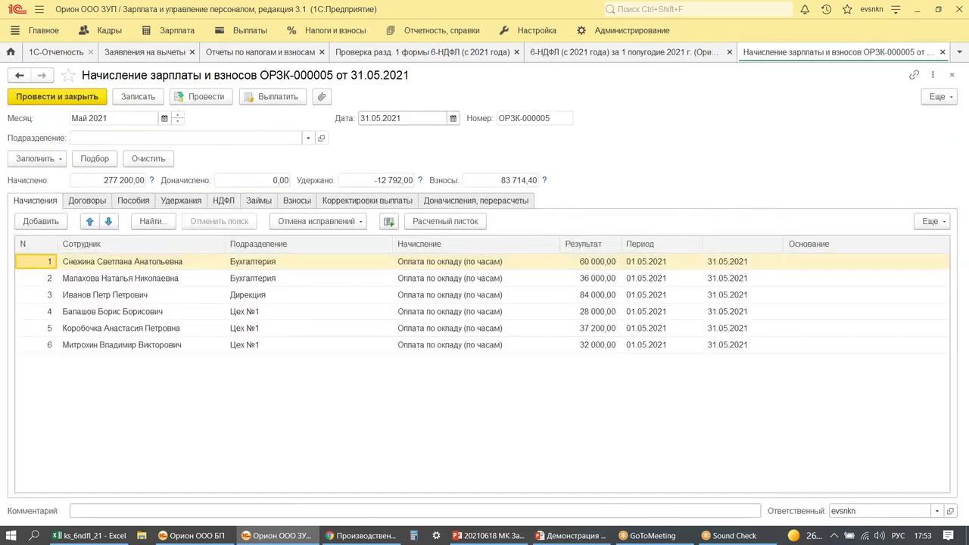
left_click_drag(353, 159, 429, 193)
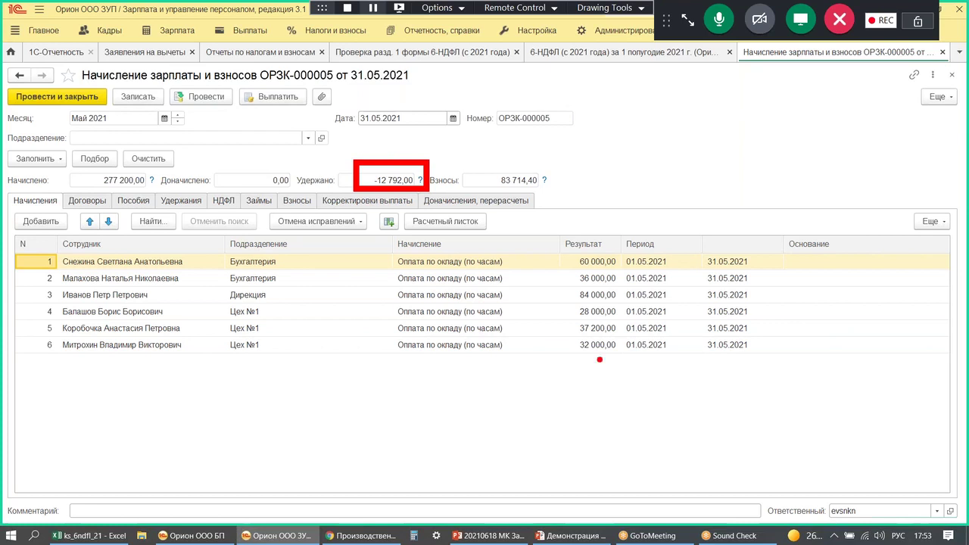
left_click_drag(489, 161, 435, 161)
mouse_move(570, 138)
left_mouse_down()
mouse_move(600, 140)
mouse_move(572, 195)
left_mouse_up()
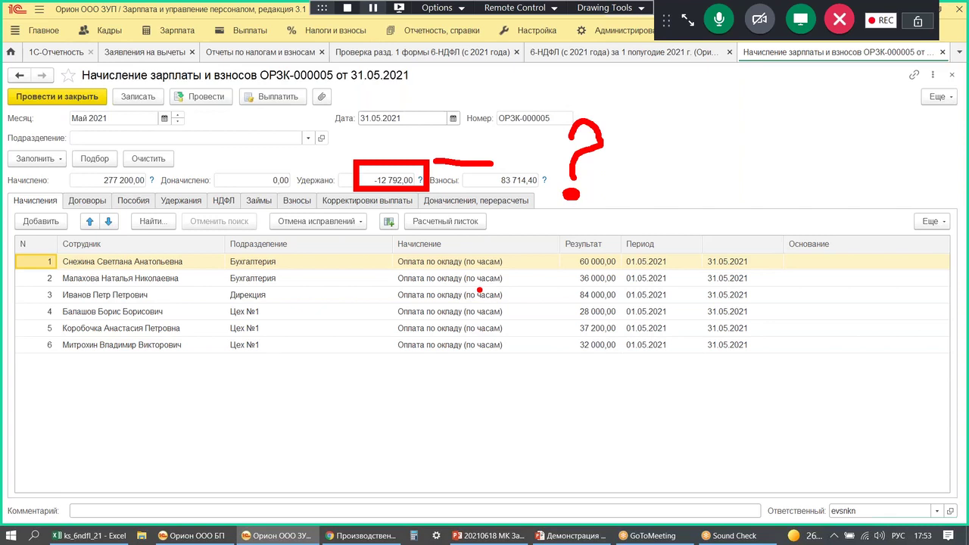
left_click_drag(380, 139, 382, 167)
key("Escape")
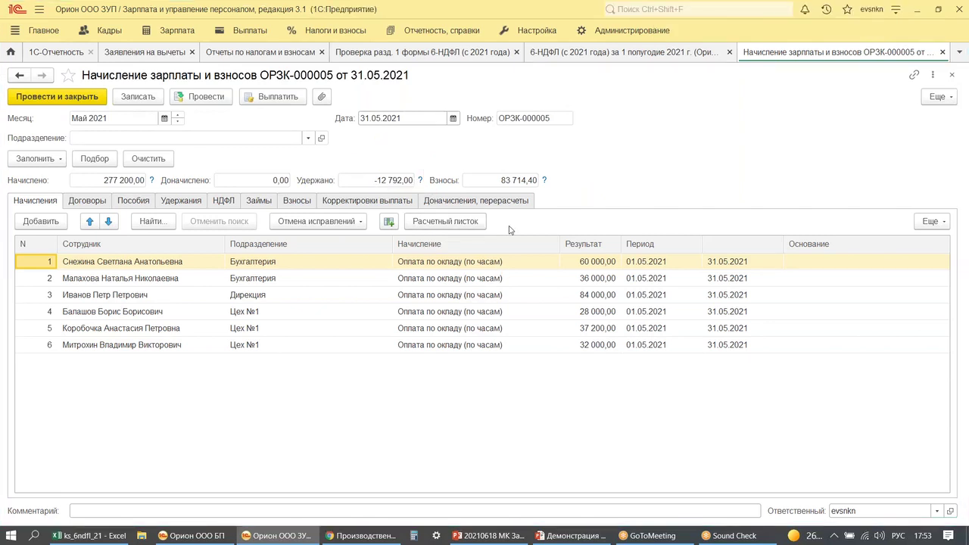
left_click(11, 52)
- Open cash statement ОРЗК-000008 of 05.06.2021 and check its 16 952 NDFL to transfer
double_click(438, 392)
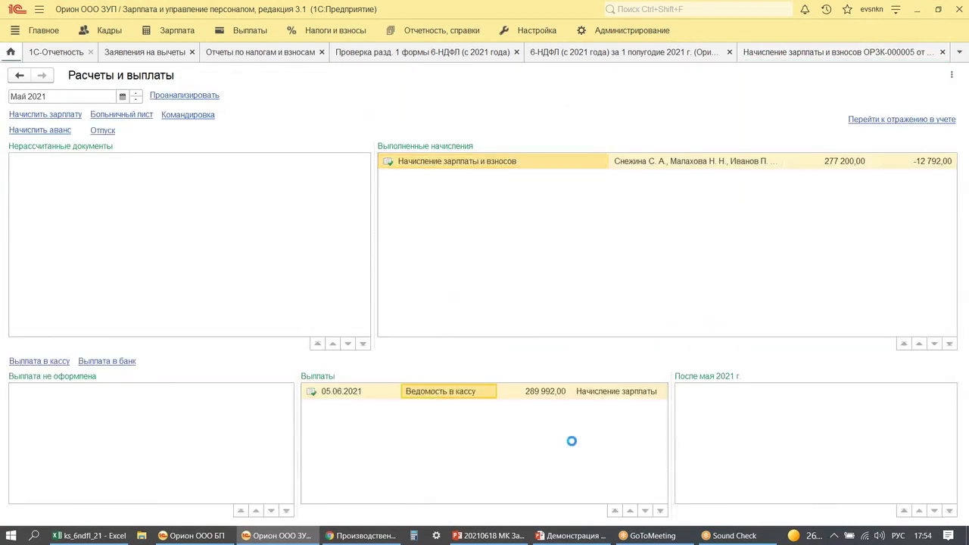
key("ctrl+alt+d")
left_click_drag(672, 429, 738, 477)
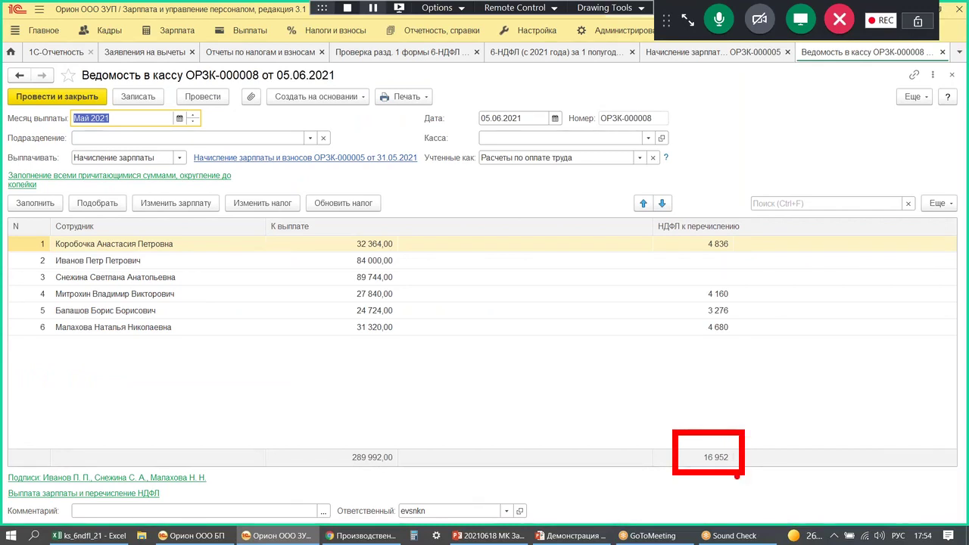
left_click_drag(501, 337, 542, 369)
left_click_drag(564, 359, 564, 378)
left_click_drag(550, 363, 604, 347)
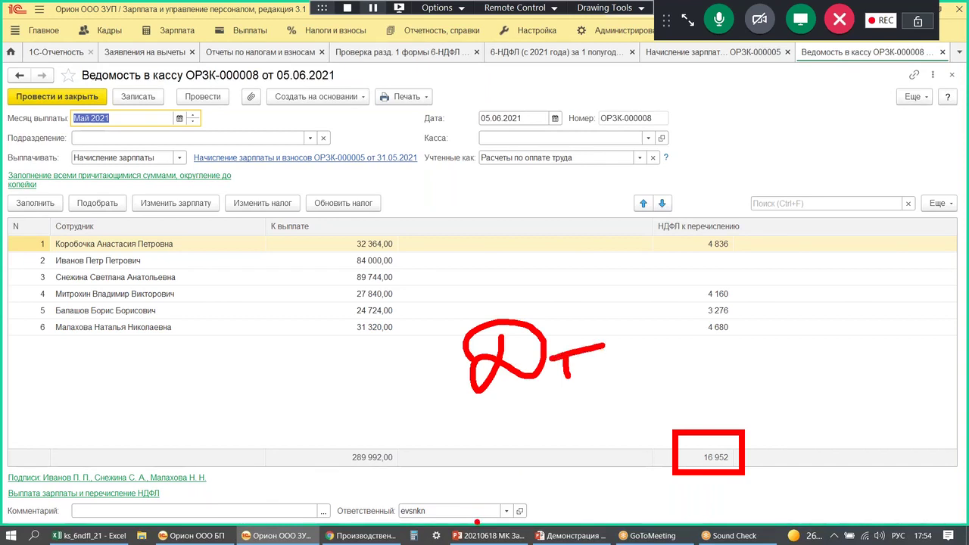
mouse_move(725, 371)
left_mouse_down()
mouse_move(705, 427)
mouse_move(734, 403)
left_mouse_up()
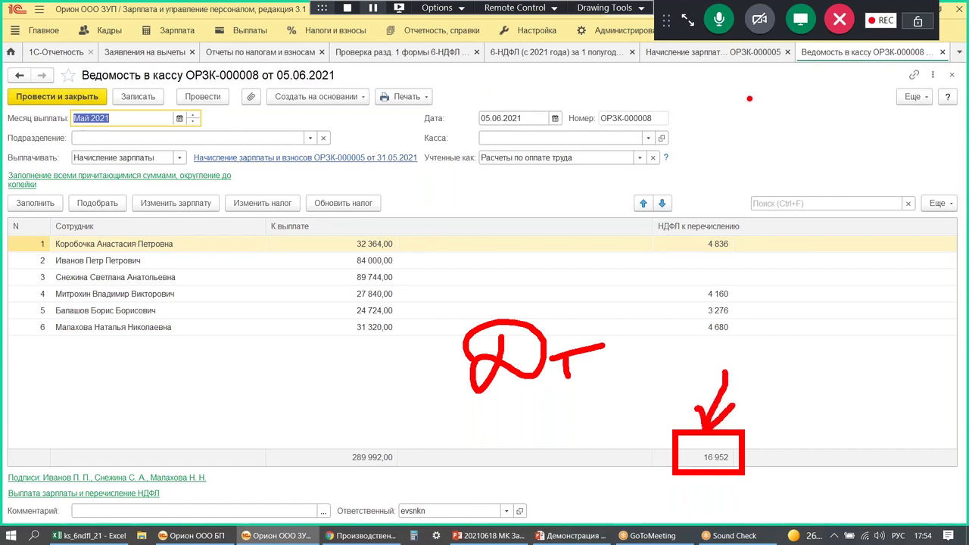
key("Escape")
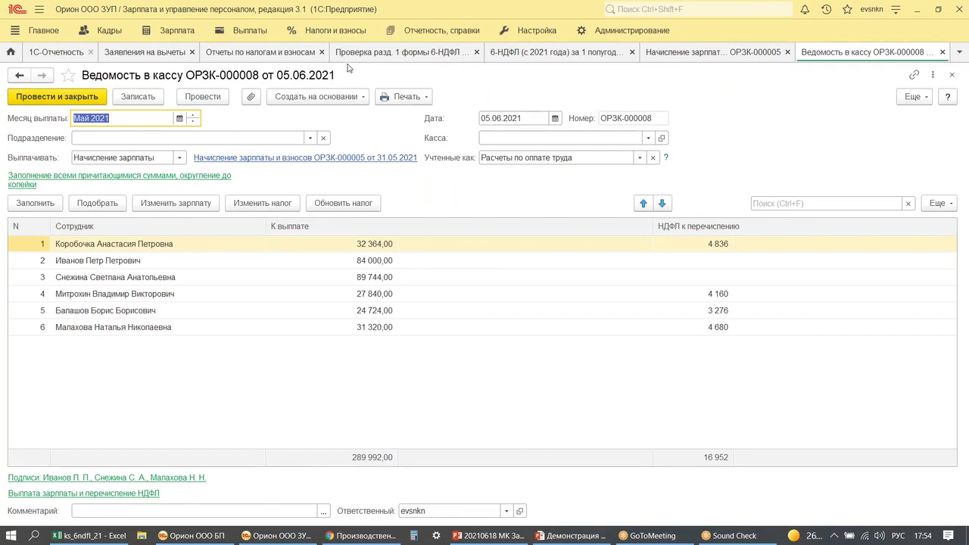
- Regenerate and review the January–June 2021 6-NDFL section 1 check, then show the deduction applications list
left_click(388, 55)
left_click(52, 139)
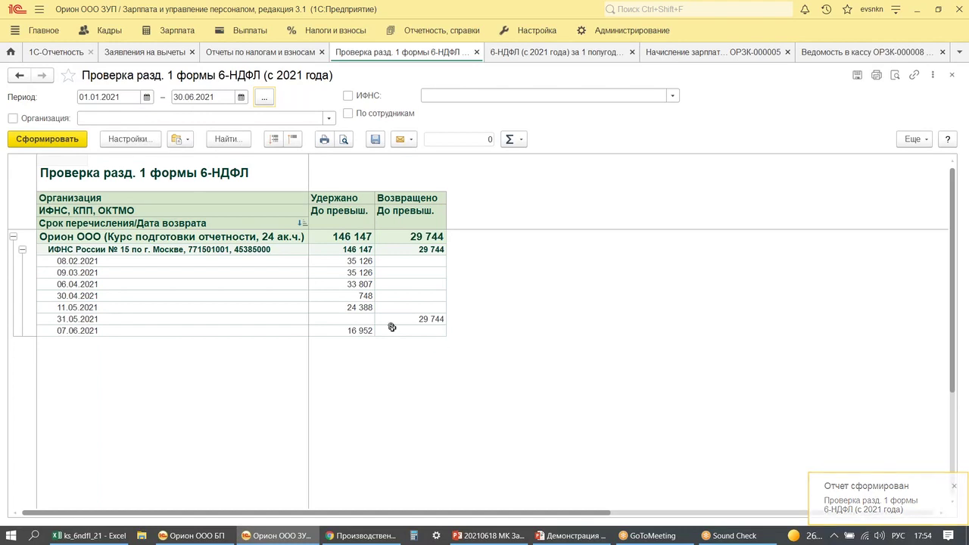
mouse_move(394, 301)
left_mouse_down()
mouse_move(492, 345)
mouse_move(385, 296)
left_mouse_up()
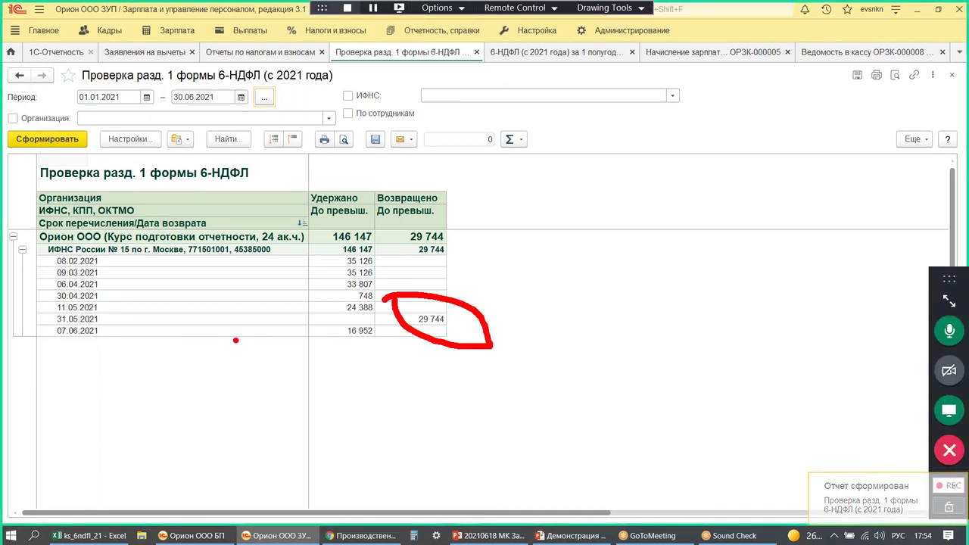
mouse_move(47, 342)
left_mouse_down()
mouse_move(115, 324)
mouse_move(38, 332)
left_mouse_up()
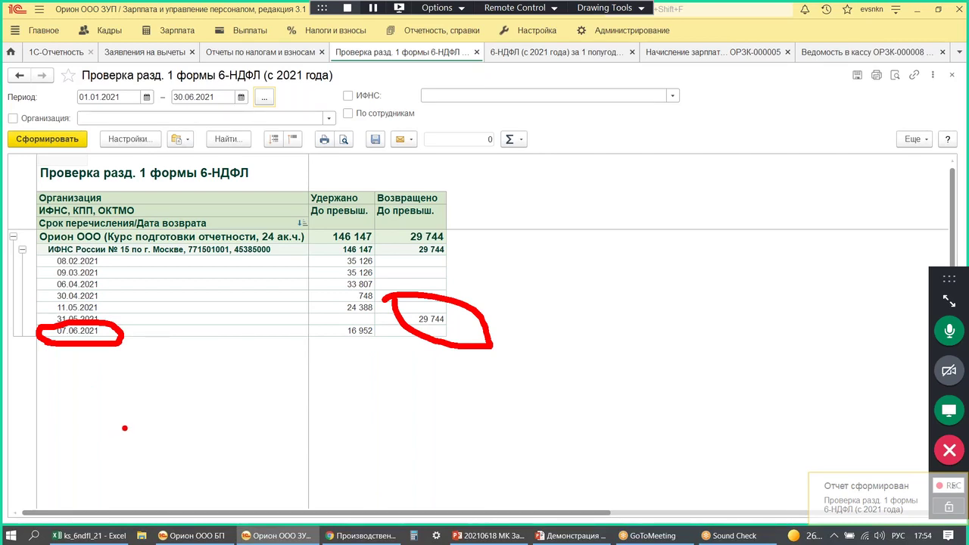
key("Escape")
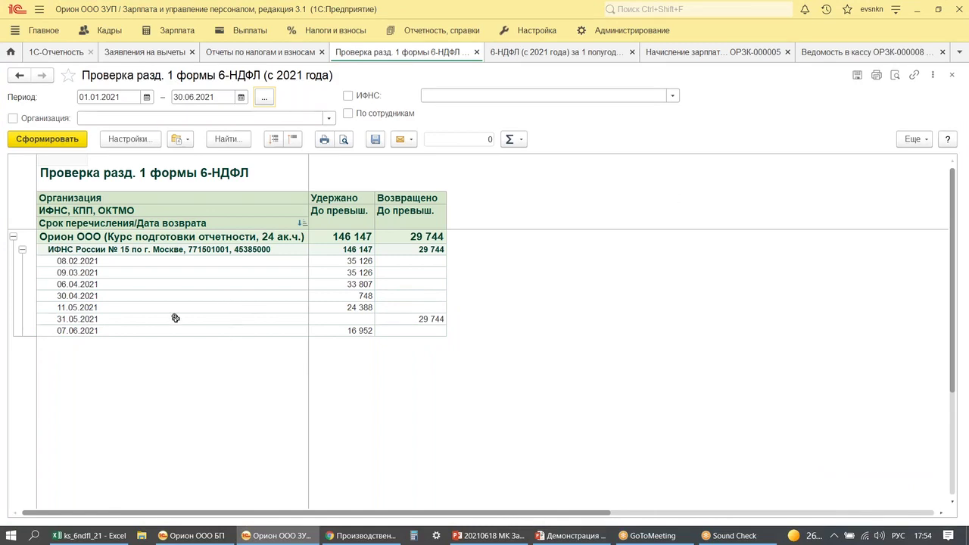
key("ctrl+alt+d")
mouse_move(44, 307)
left_mouse_down()
mouse_move(311, 340)
mouse_move(460, 336)
left_mouse_up()
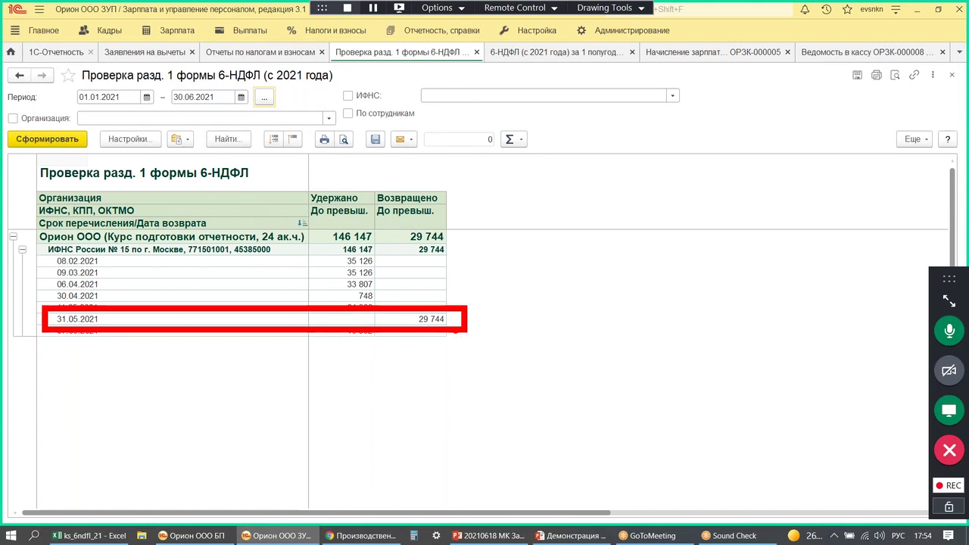
key("ctrl+alt+d")
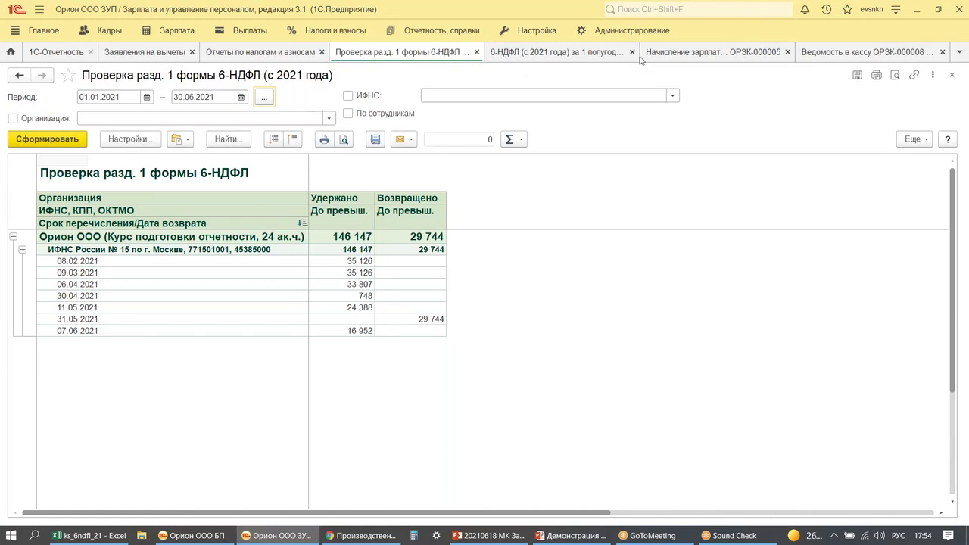
left_click(131, 54)
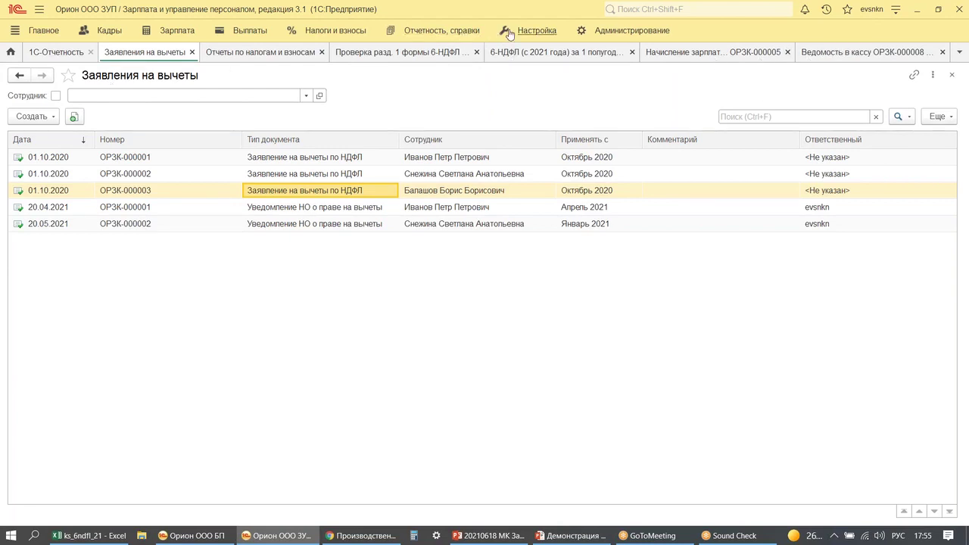
- In Возврат НДФЛ, open the Май 2021 refund ОРЗК-000001 and set its date to 05.06.2021
left_click(335, 38)
left_click(53, 198)
double_click(118, 143)
left_click(373, 119)
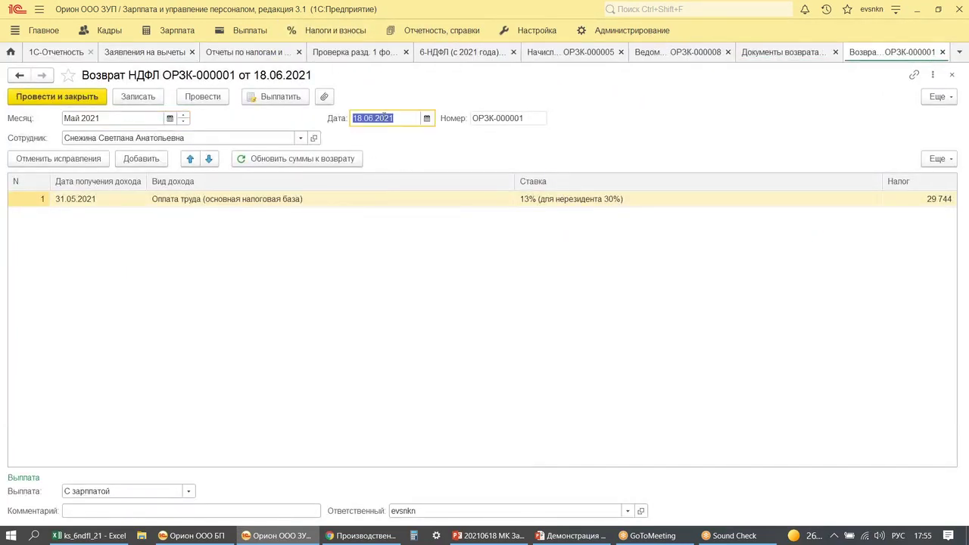
type("05062021")
key("Tab")
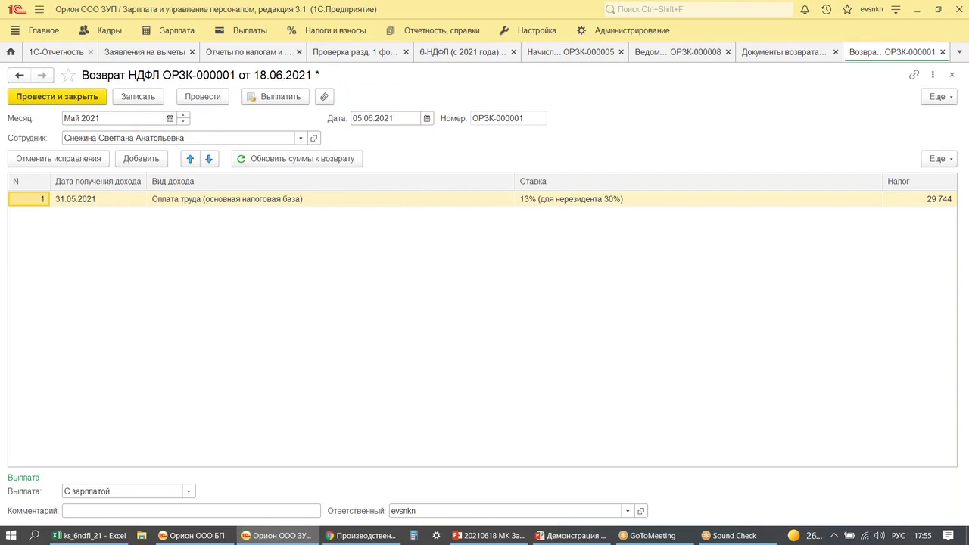
- Post refund ОРЗК-000001 dated 05.06.2021, then reopen the May 2021 refund to verify it
key("ctrl+Return")
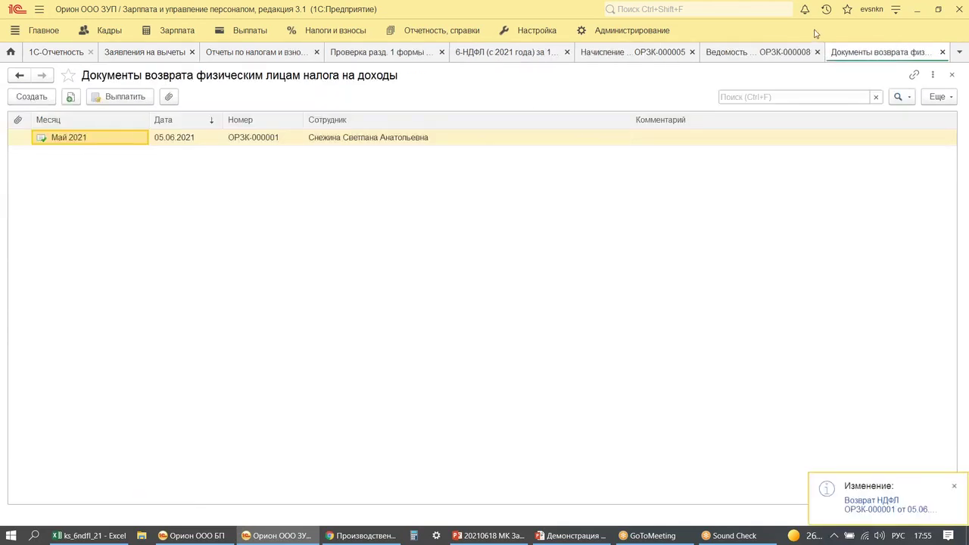
key("ctrl+F4")
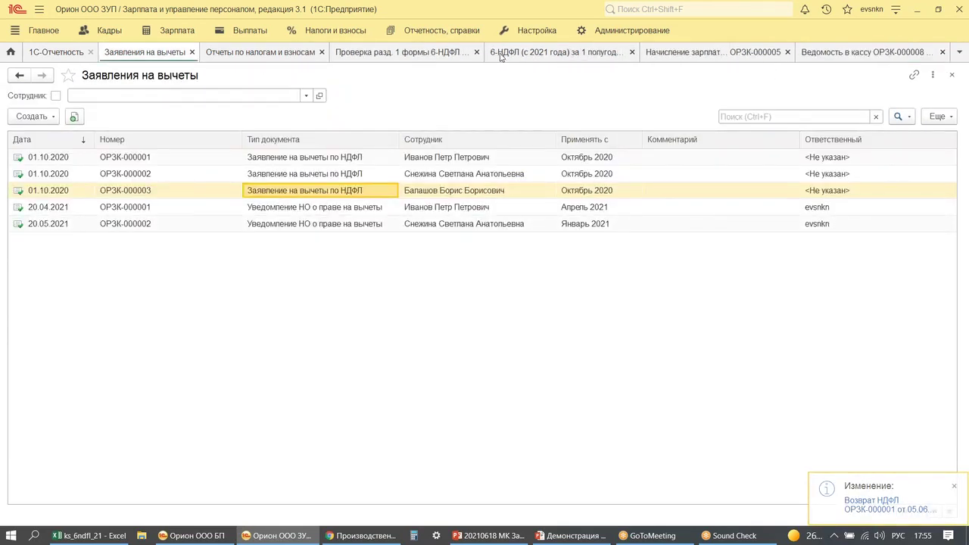
left_click(387, 53)
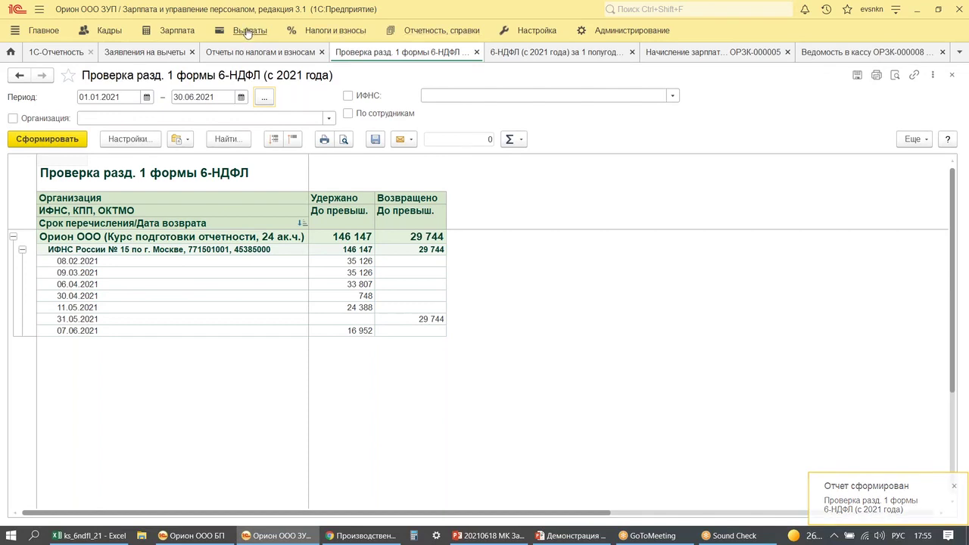
left_click(530, 31)
left_click(436, 30)
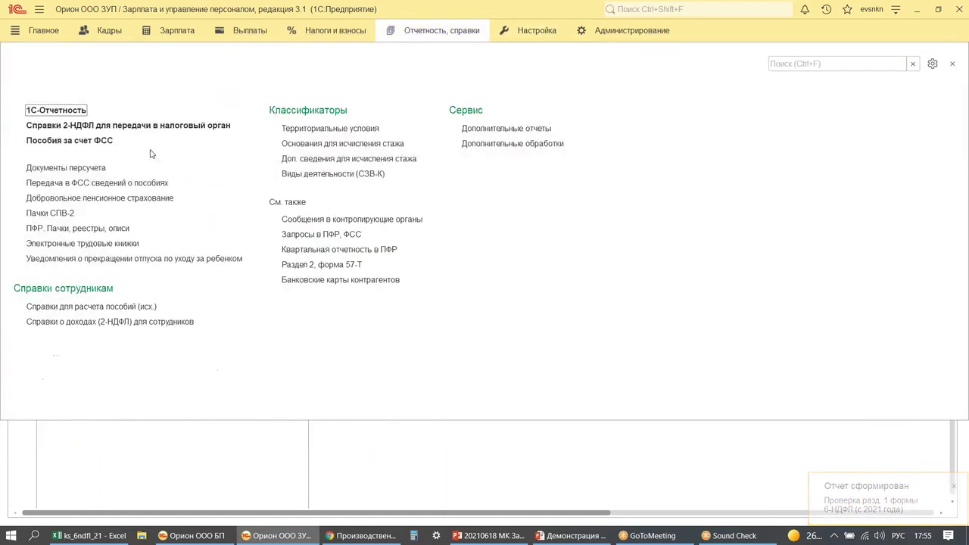
left_click(522, 30)
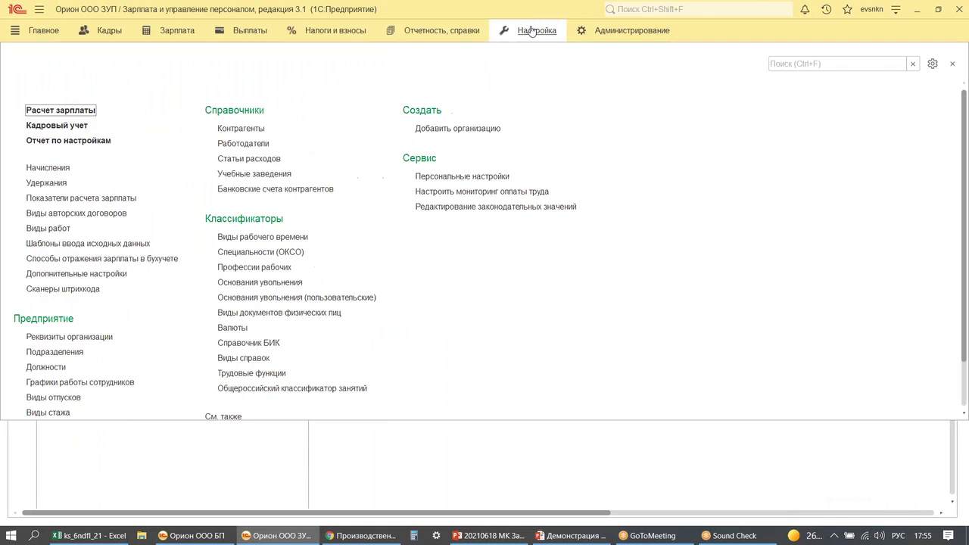
left_click(336, 32)
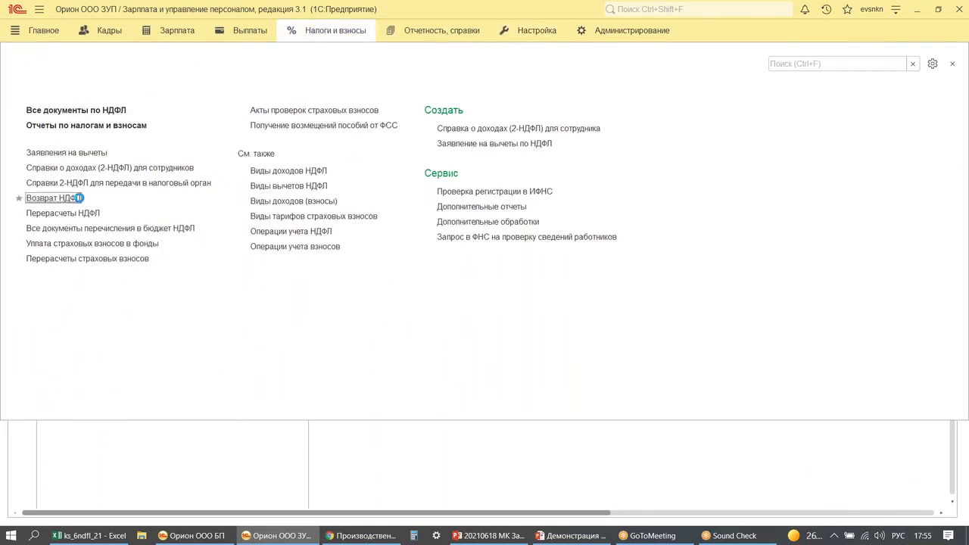
left_click(69, 197)
double_click(114, 137)
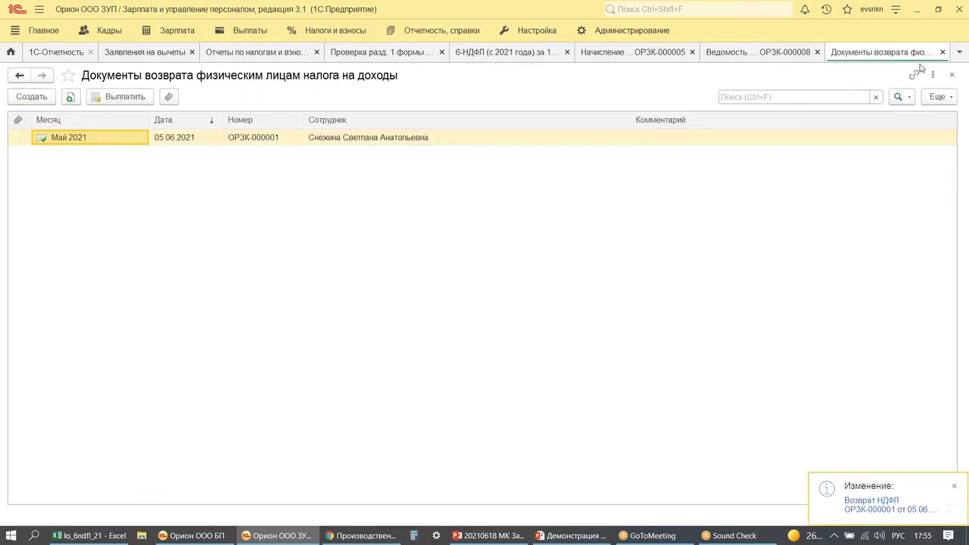
- Refill cash statement ОРЗК-000008 so its NDFL to transfer totals 16 952
left_click(942, 51)
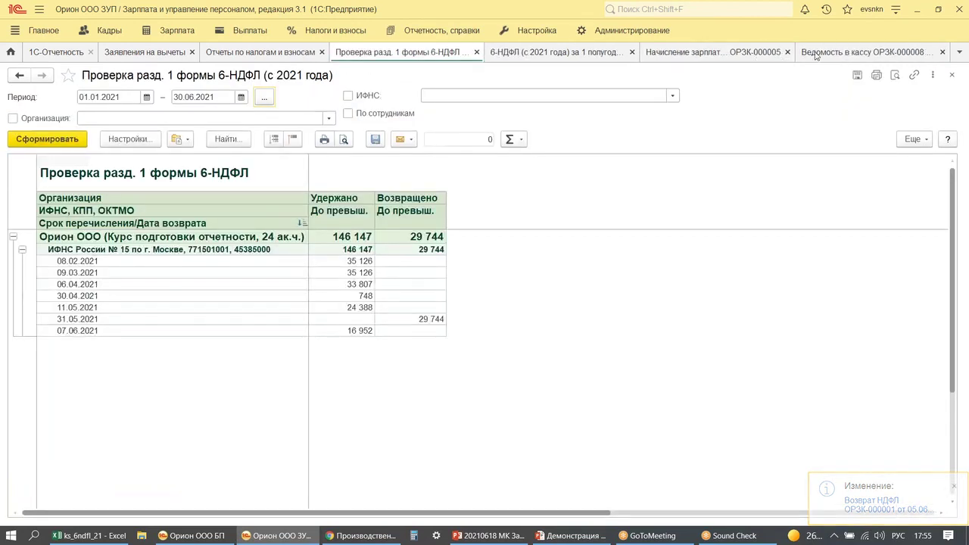
left_click(815, 53)
left_click(45, 199)
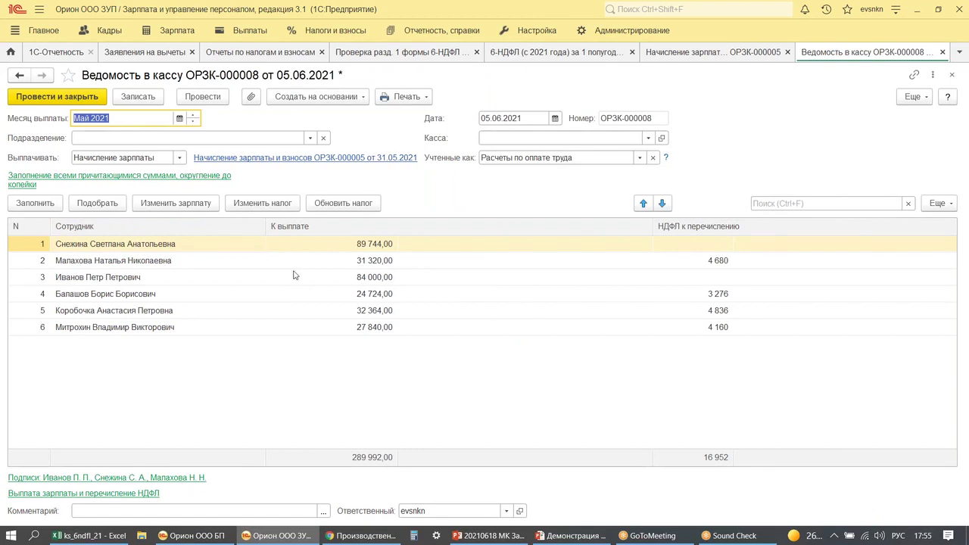
- Post and close statement ОРЗК-000008, then review the 29 744 refund under 31.05.2021 in the 6-NDFL check
left_click(45, 98)
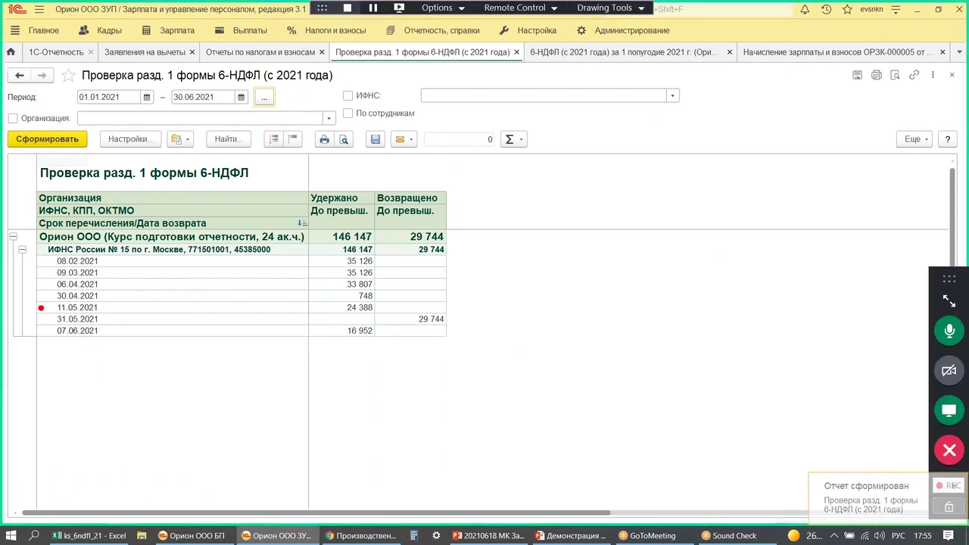
left_click_drag(38, 306, 141, 333)
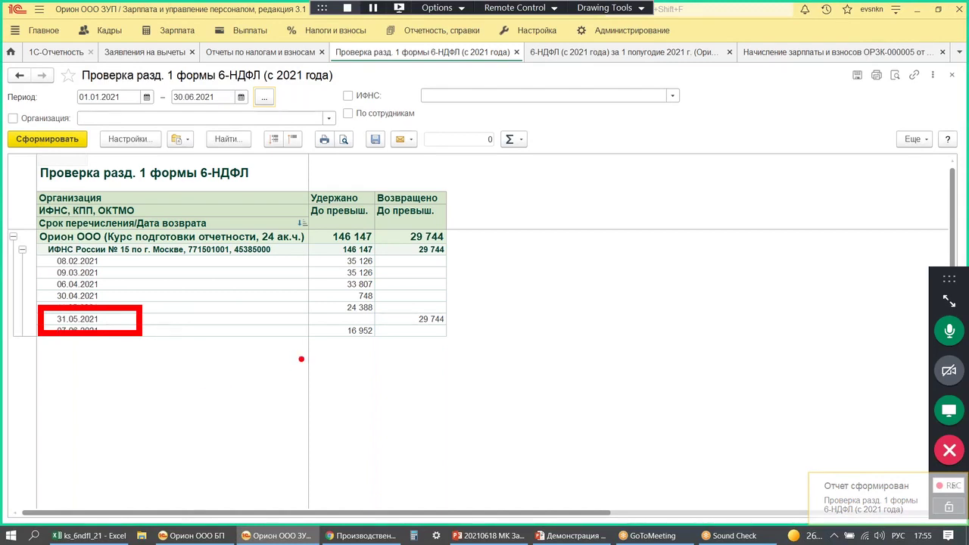
mouse_move(419, 336)
left_mouse_down()
mouse_move(442, 330)
mouse_move(391, 309)
mouse_move(418, 334)
left_mouse_up()
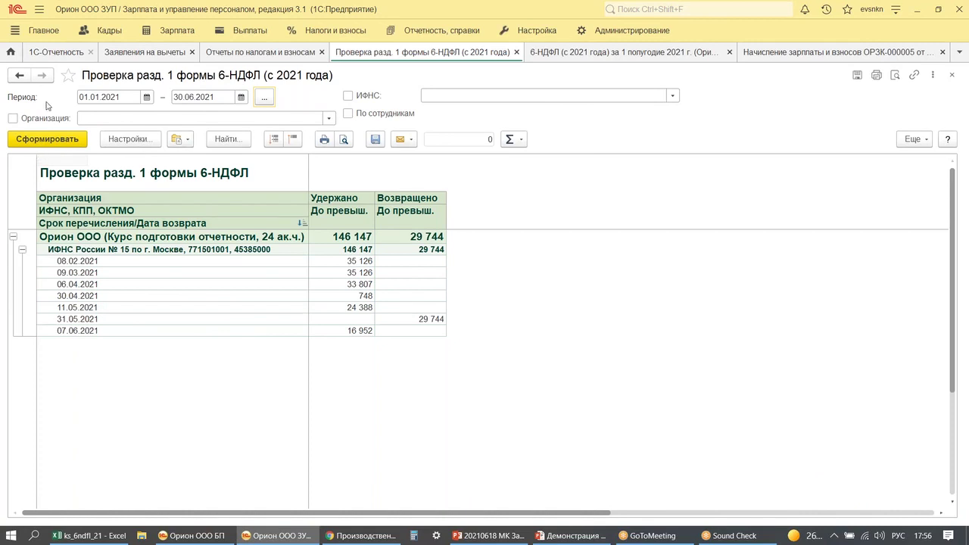
- Create a June 2021 salary accrual dated 30.06.2021 filled with all employees
left_click(9, 52)
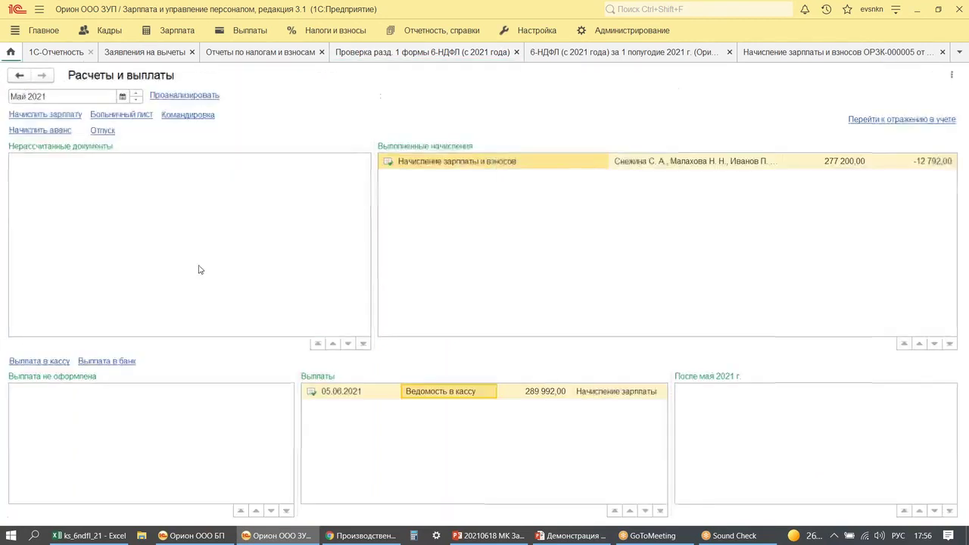
left_click(137, 93)
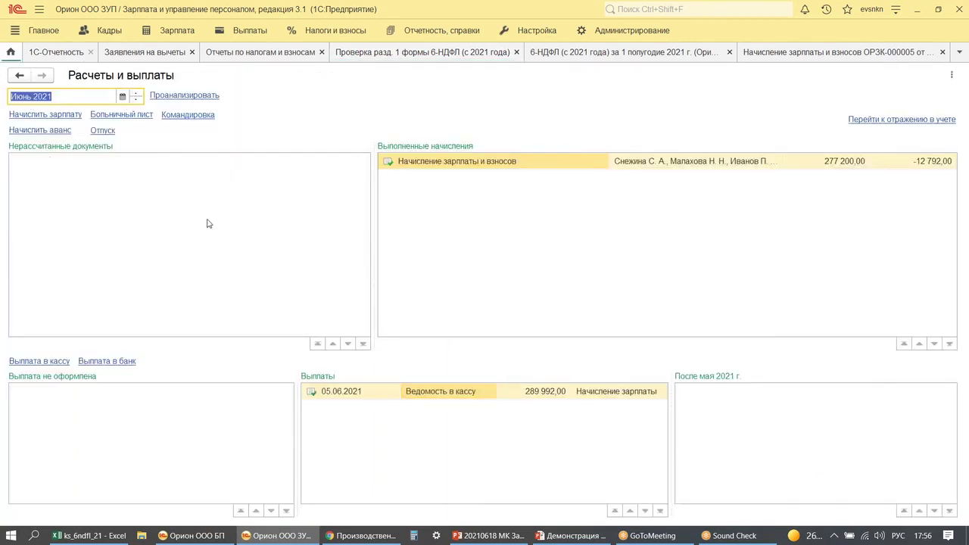
left_click(41, 114)
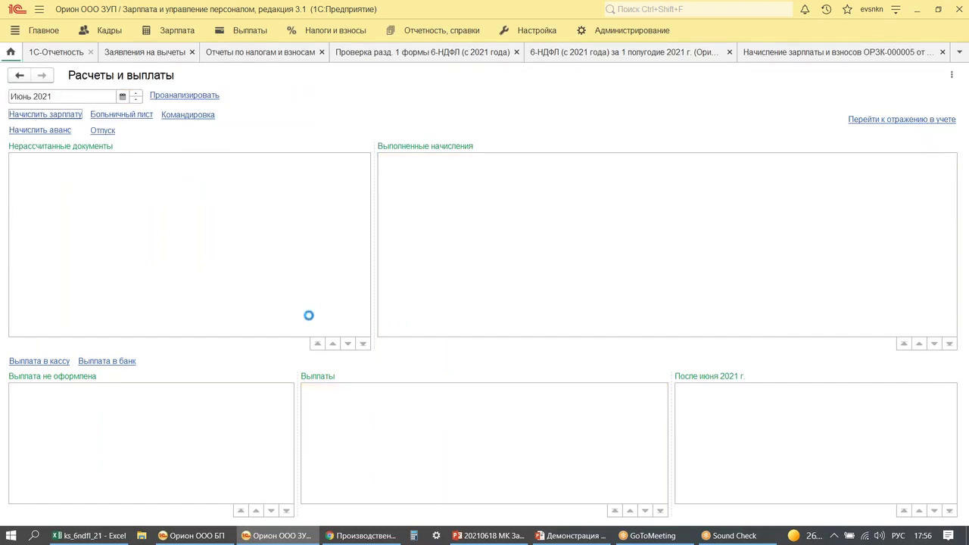
left_click(397, 116)
type("3")
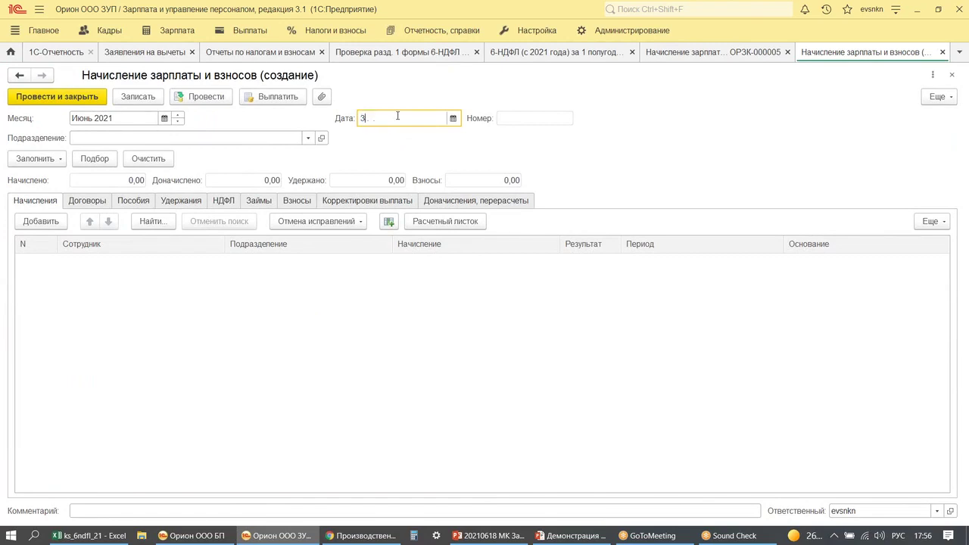
type("0.06.2021")
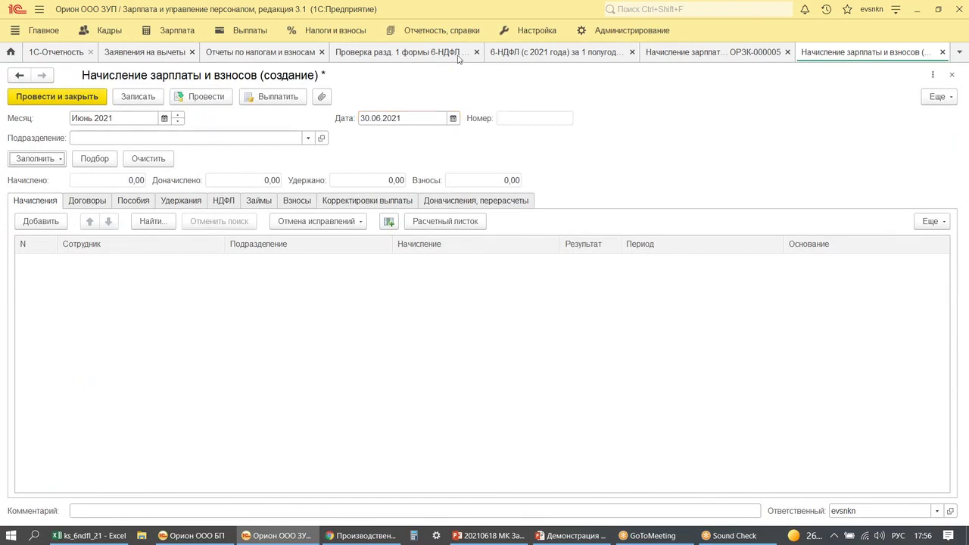
left_click(30, 159)
left_click(67, 176)
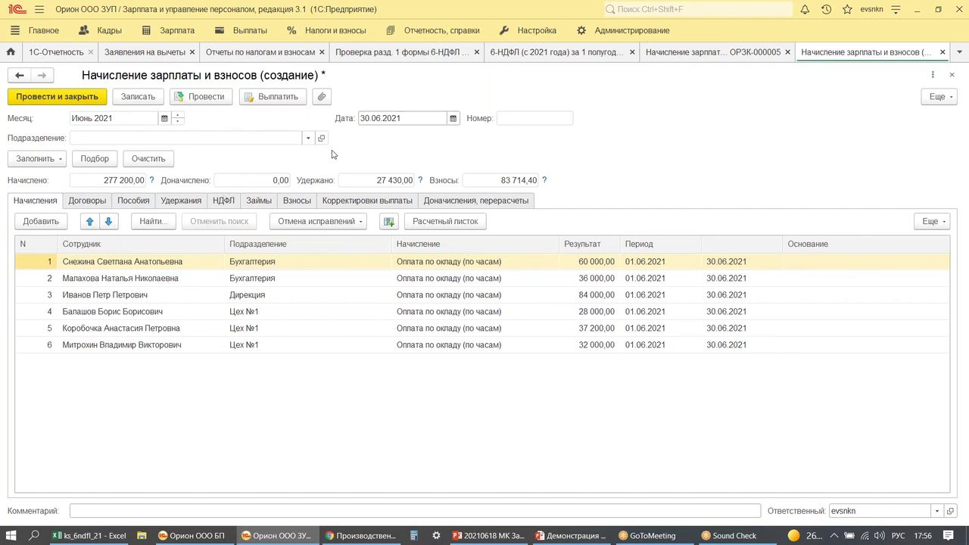
left_click_drag(352, 101, 427, 128)
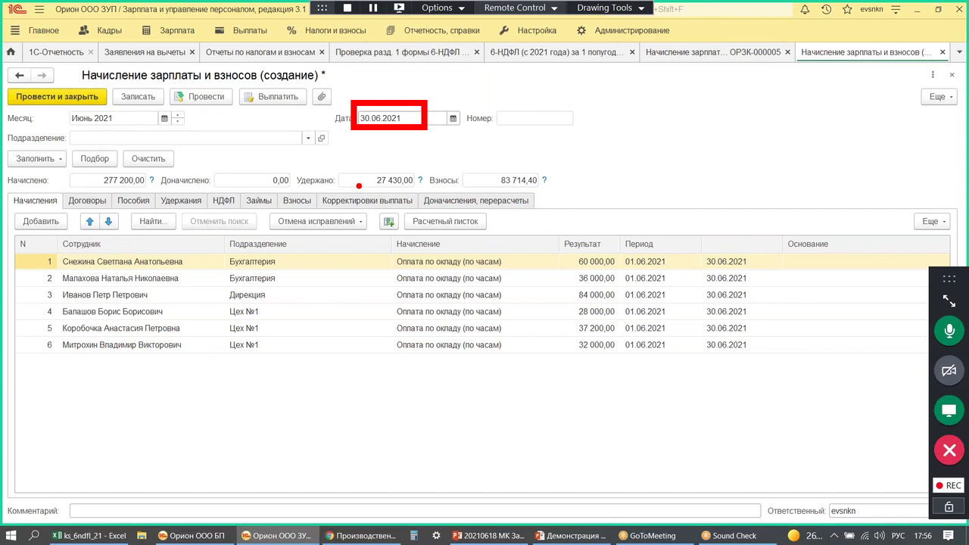
key("Escape")
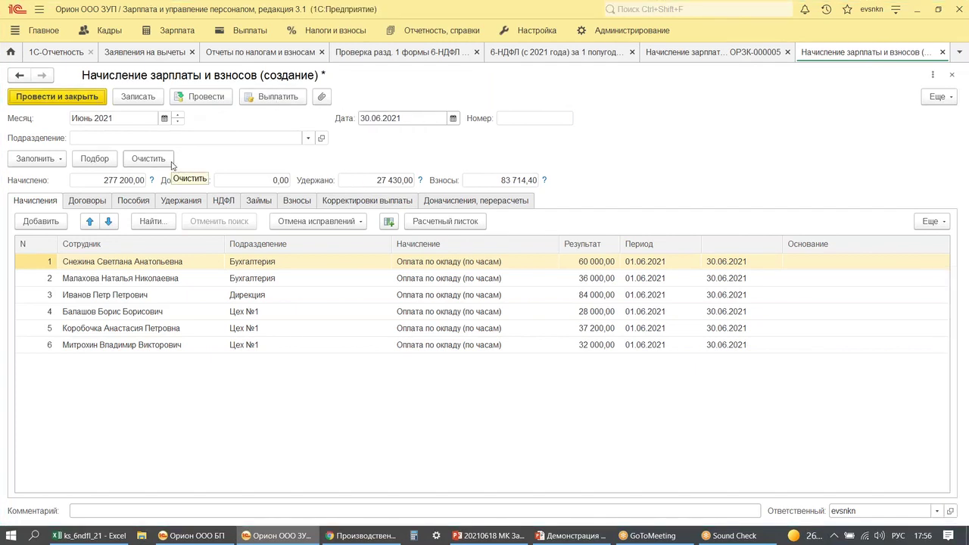
- Post accrual ОРЗК-000006 of 277 200, check the 27 430 NDFL withheld, and close it
left_click(189, 101)
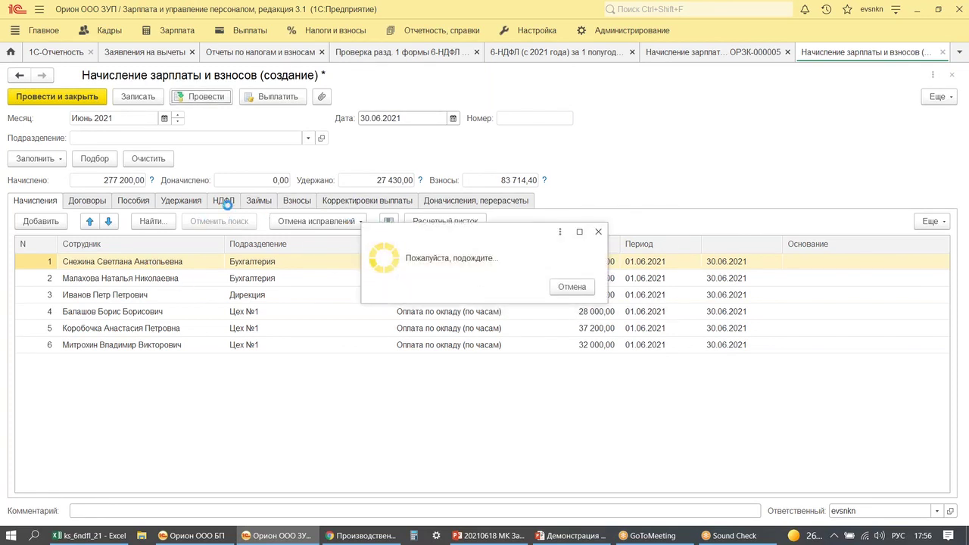
left_click(224, 202)
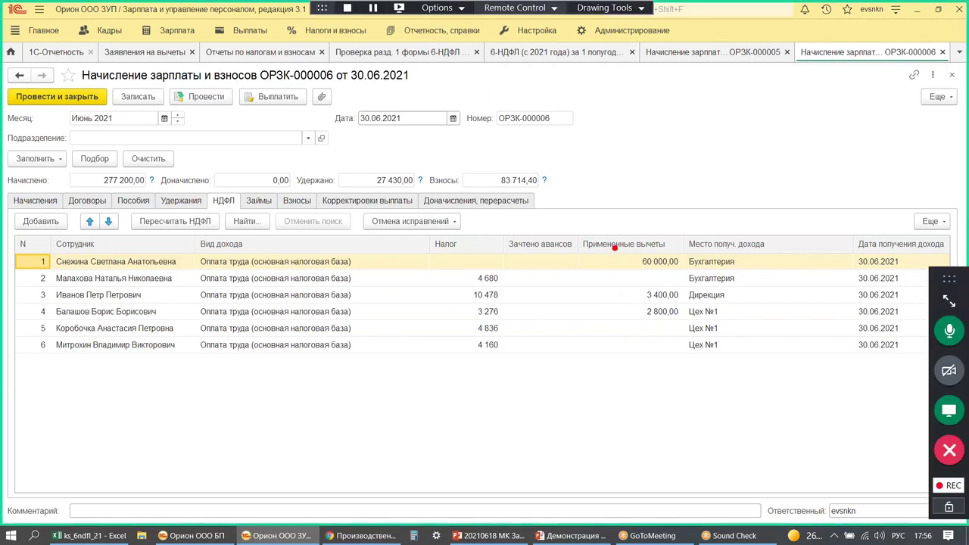
left_click_drag(614, 246, 692, 272)
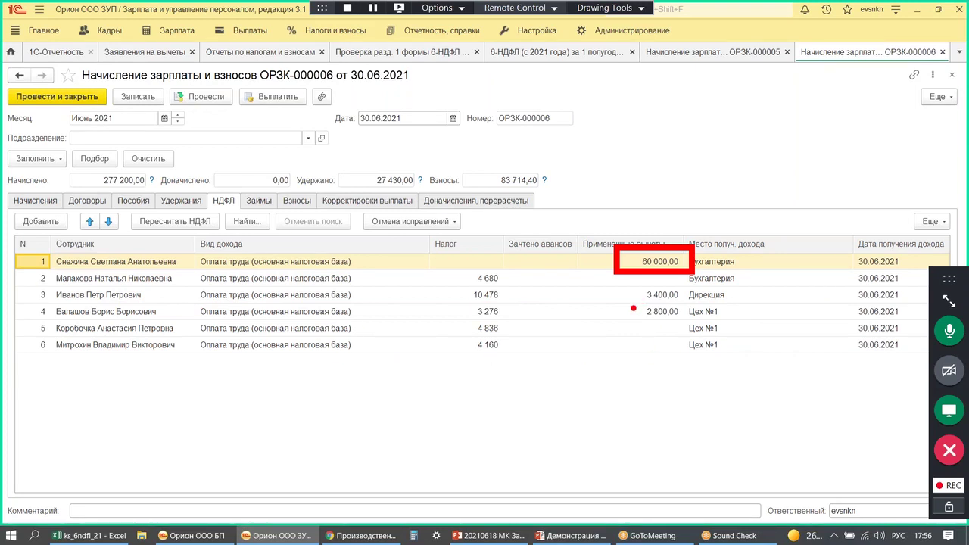
key("Escape")
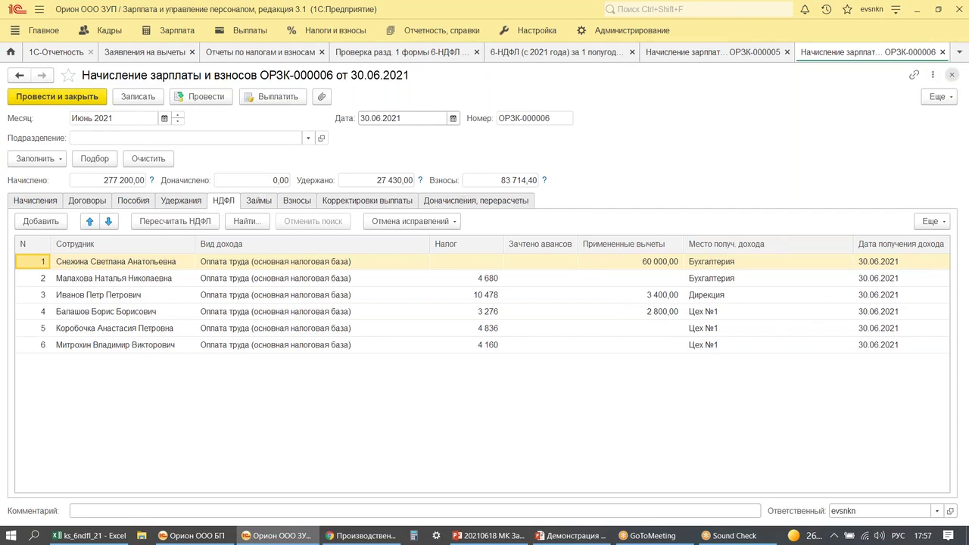
left_click(953, 77)
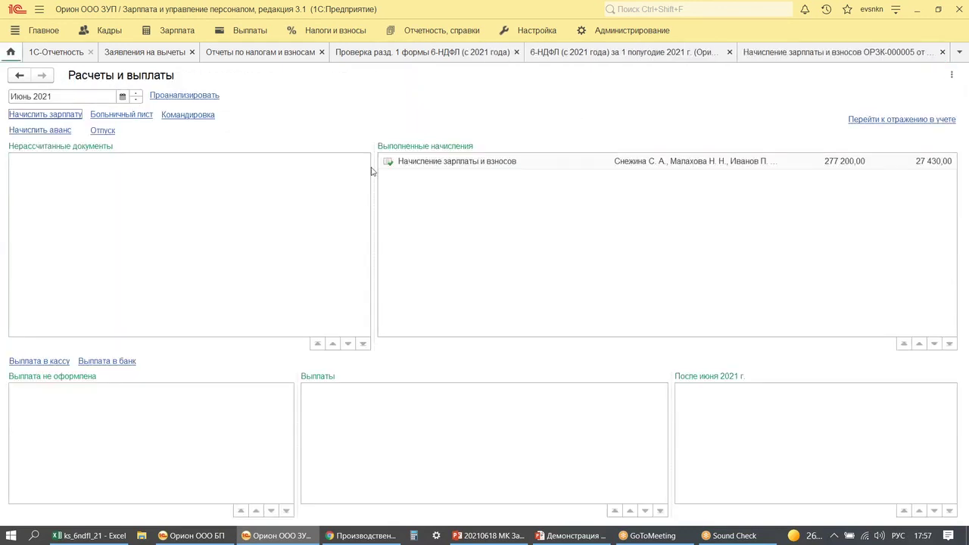
- Pay out the June salary from ОРЗК-000006 on 30.06.2021 and post the accrual
double_click(453, 164)
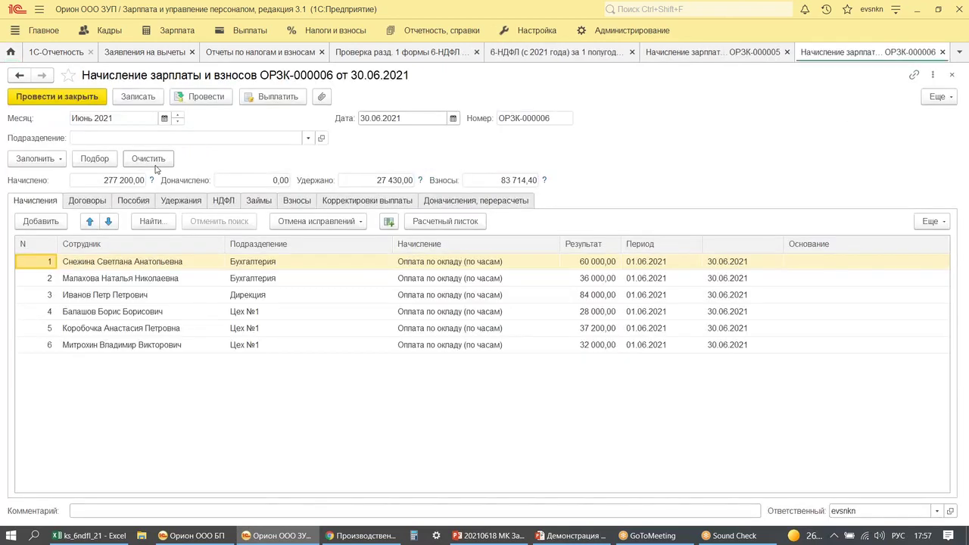
left_click(262, 98)
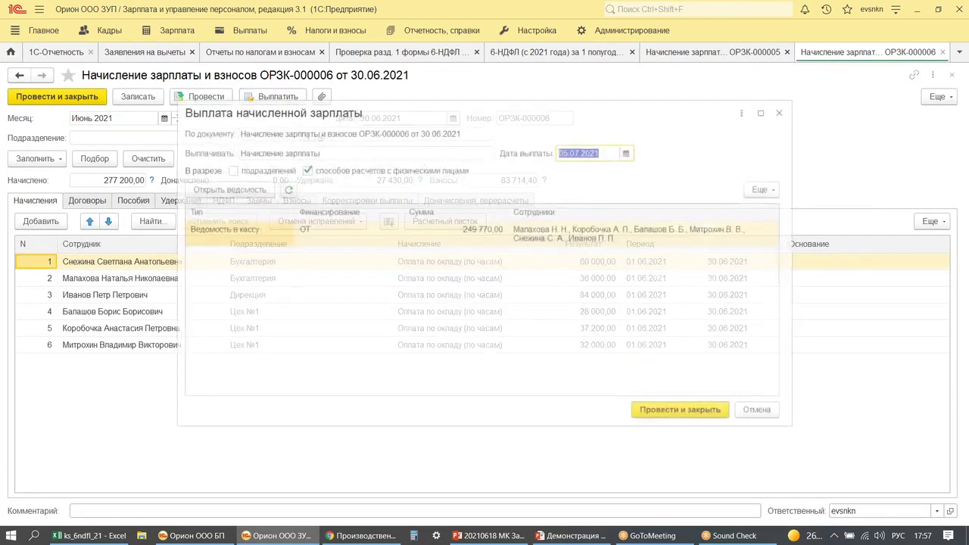
type("30.06")
key("Tab")
left_click(666, 412)
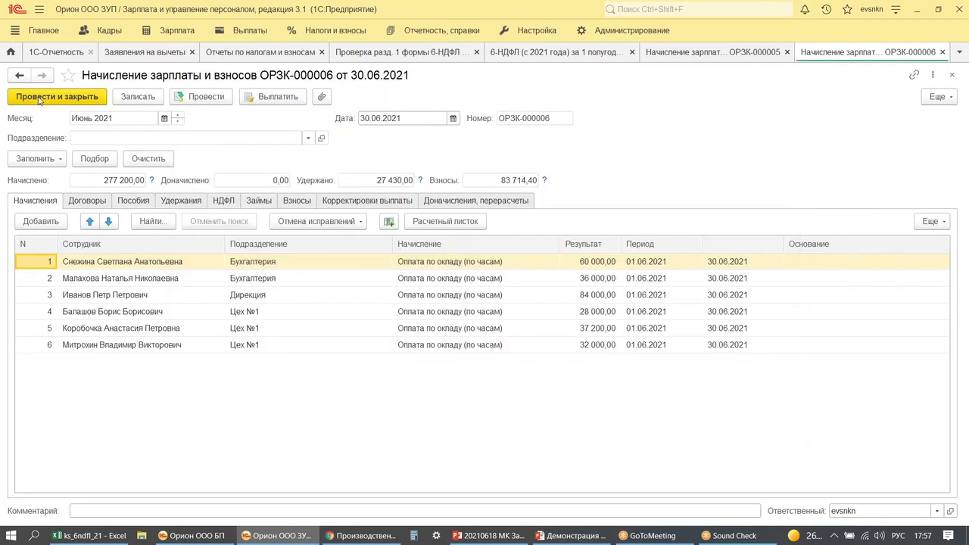
left_click(39, 100)
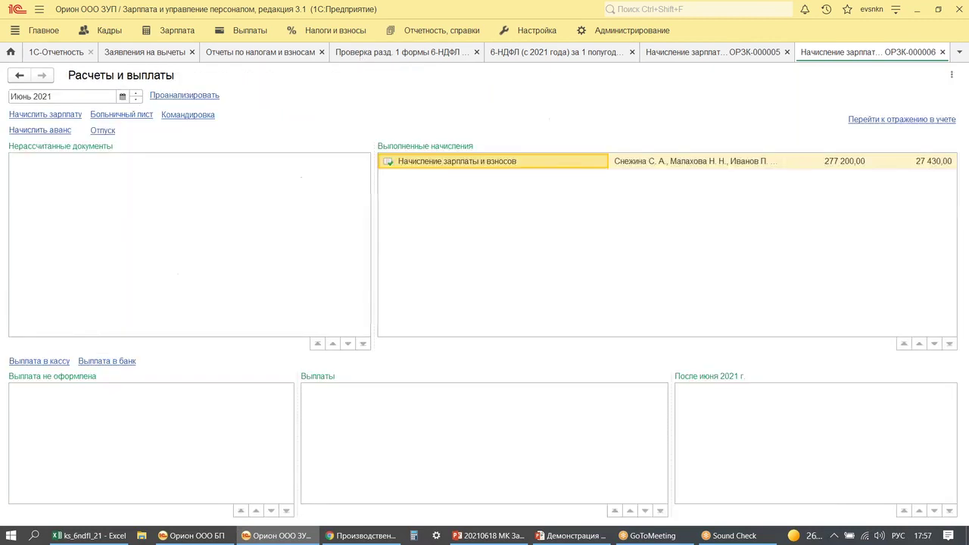
- Regenerate the 6-NDFL section 1 check, now showing 27 430 due 01.07.2021 and 173 577 total
left_click(361, 55)
left_click(43, 137)
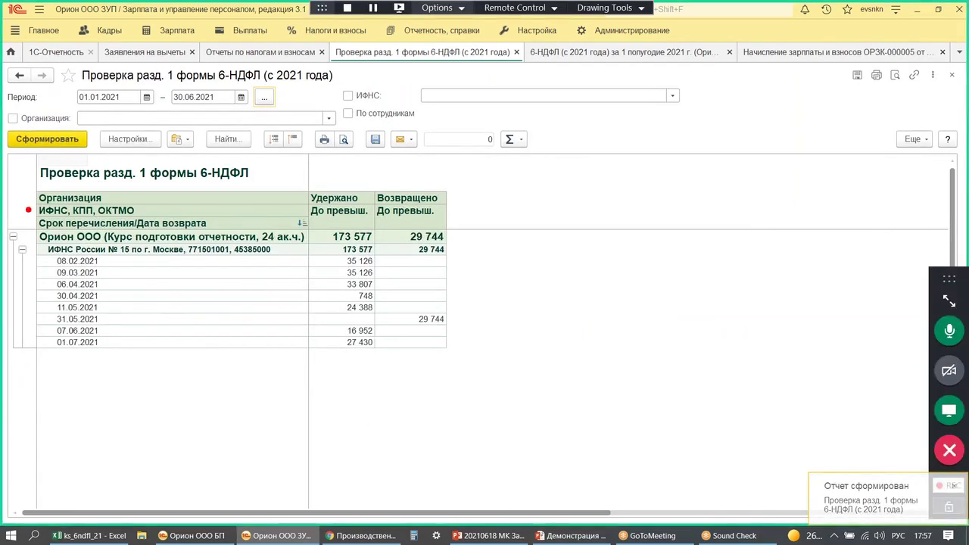
left_click_drag(17, 180, 190, 377)
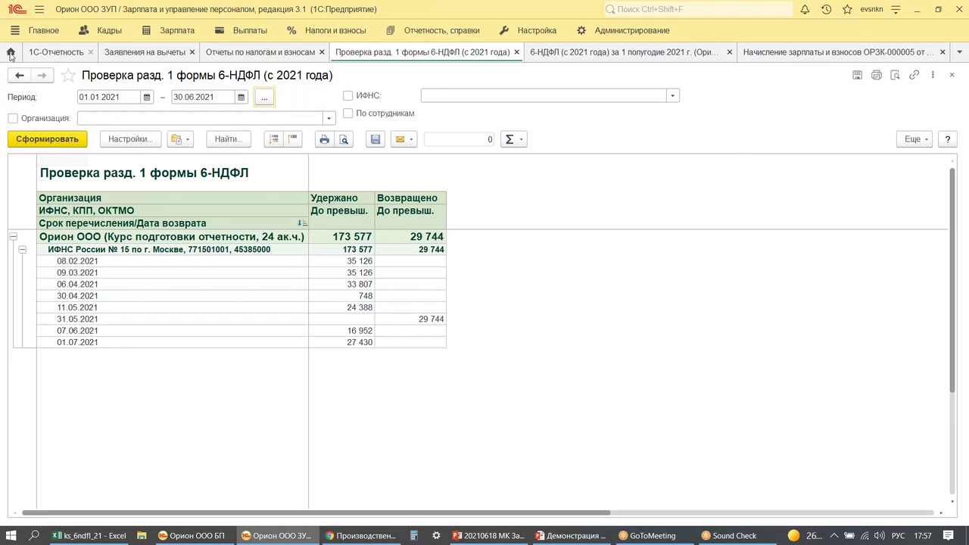
left_click(11, 53)
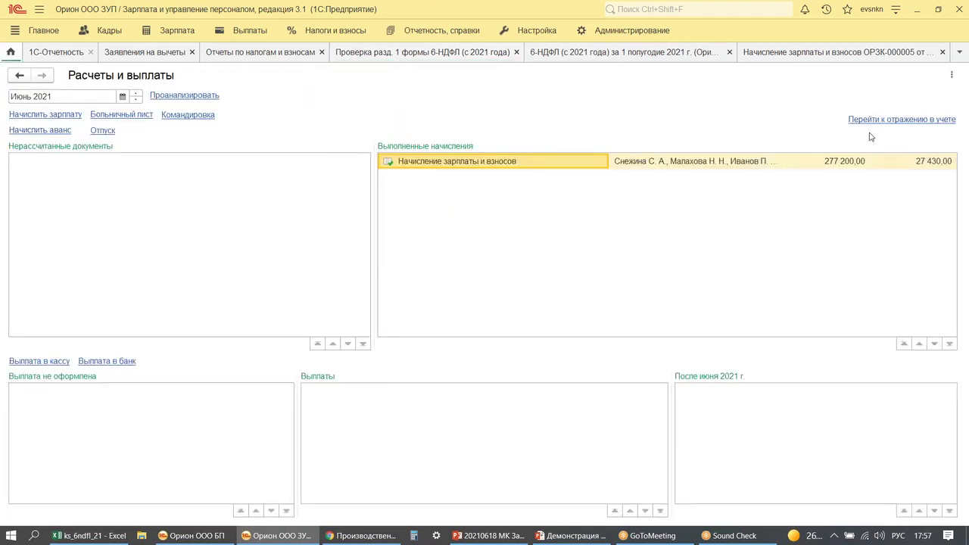
- Create an April 2021 salary accounting document dated 30.04.2021, fill it and save it
left_click(901, 119)
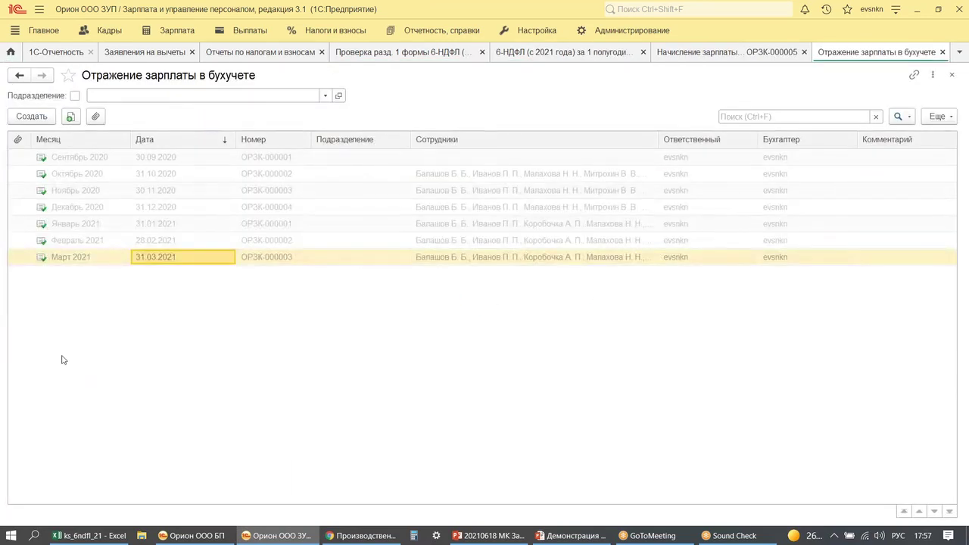
left_click(32, 117)
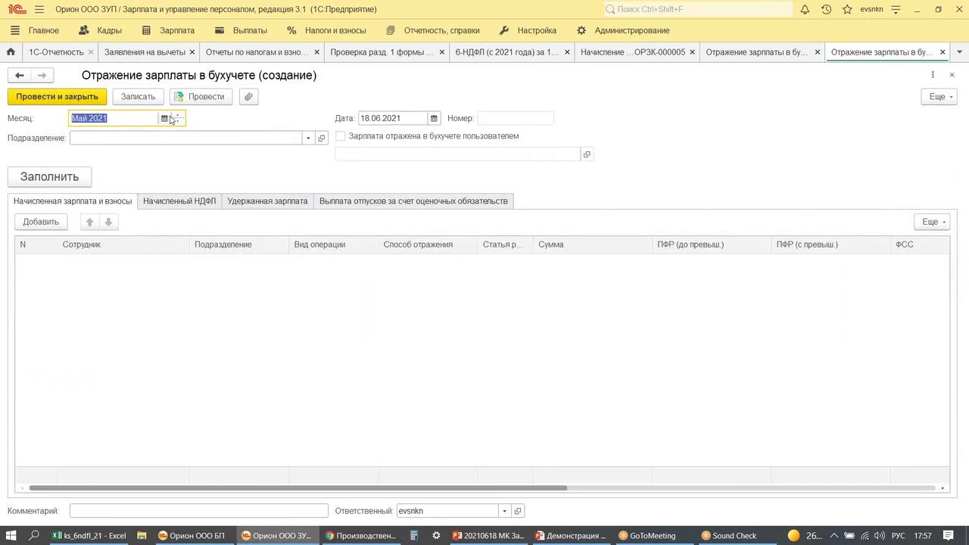
left_click(177, 122)
left_click(388, 119)
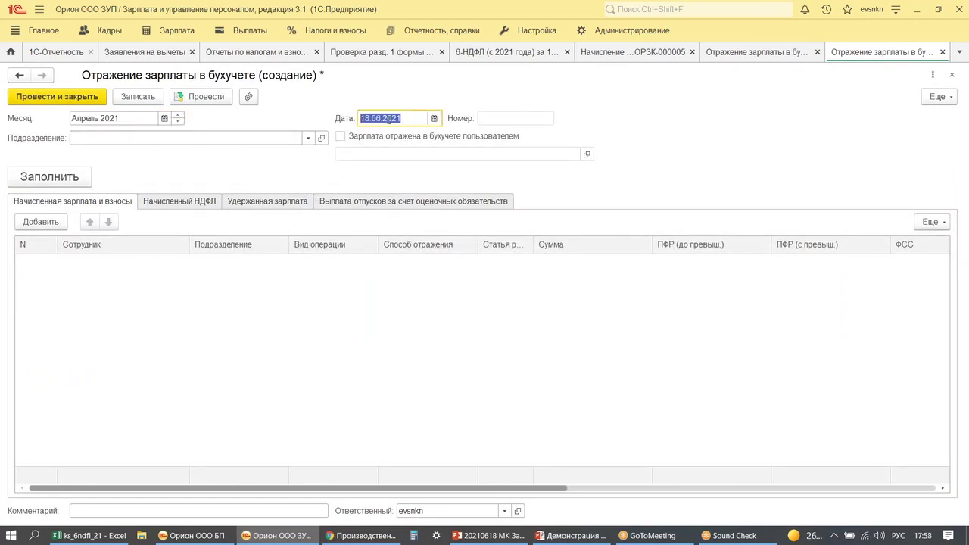
type("30042021")
key("Return")
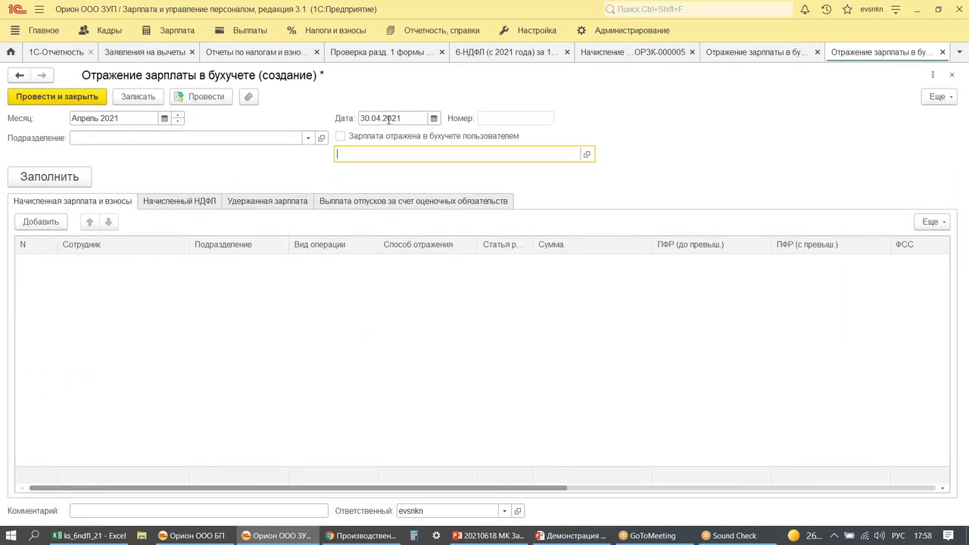
left_click(49, 177)
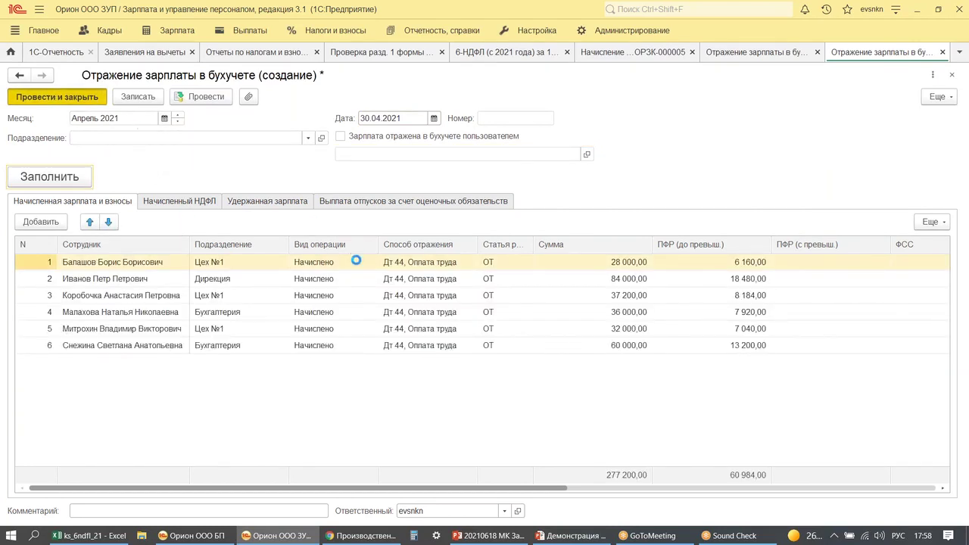
key("ctrl+s")
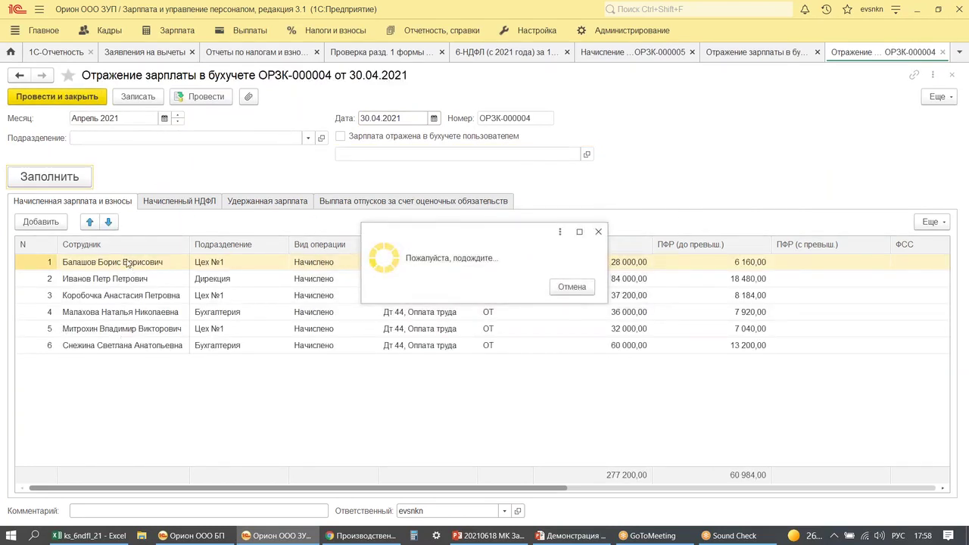
key("Escape")
- Create the May 2021 salary accounting document dated 31.05.2021, fill it and save it
left_click(30, 117)
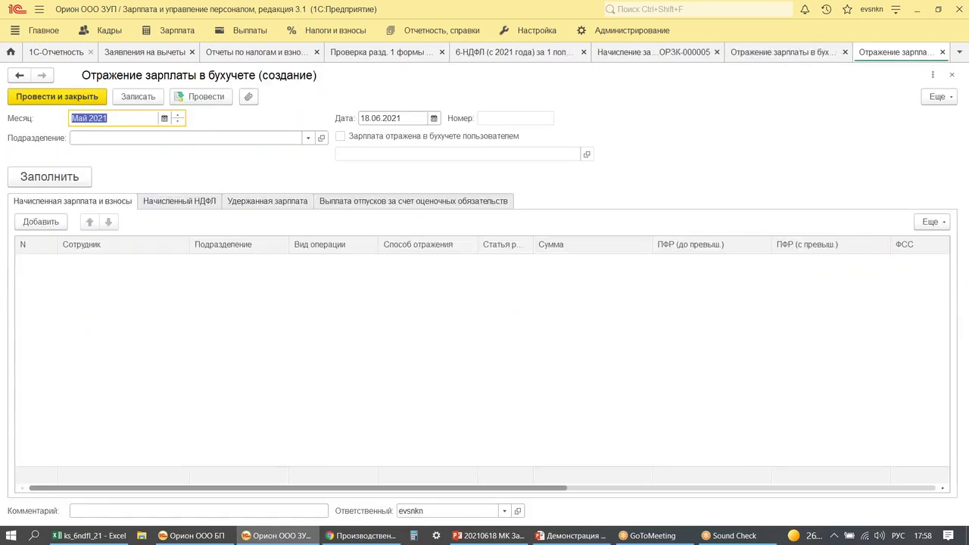
double_click(386, 118)
type("31.05.2021")
key("Tab")
left_click(87, 172)
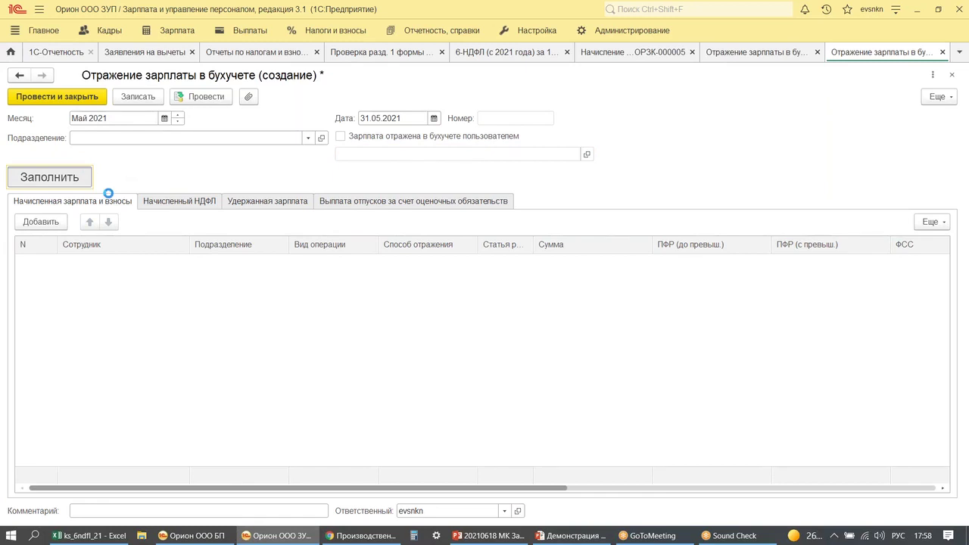
left_click(72, 97)
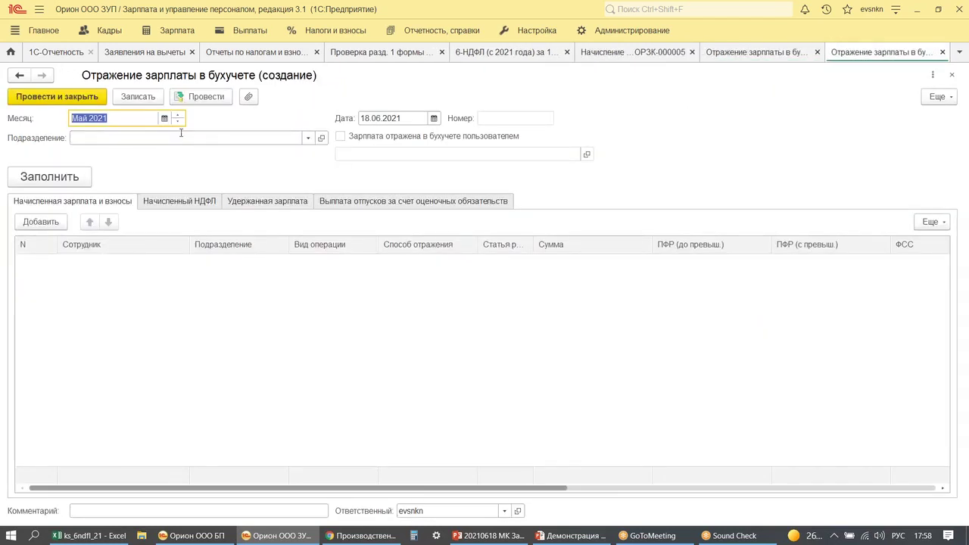
- Fill the June 2021 salary accounting document dated 30.06.2021 and post it
left_click(179, 115)
left_click(375, 120)
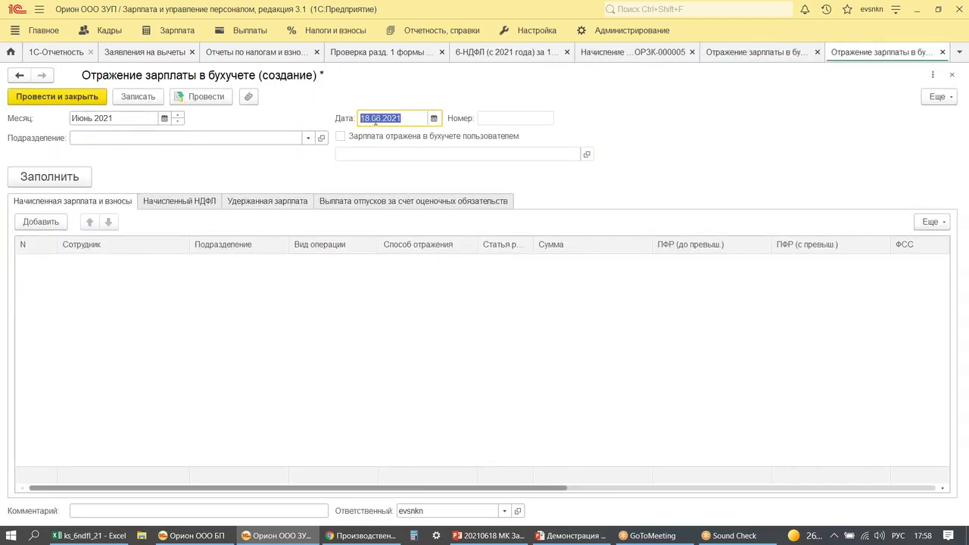
type("30.06.")
key("Tab")
left_click(48, 177)
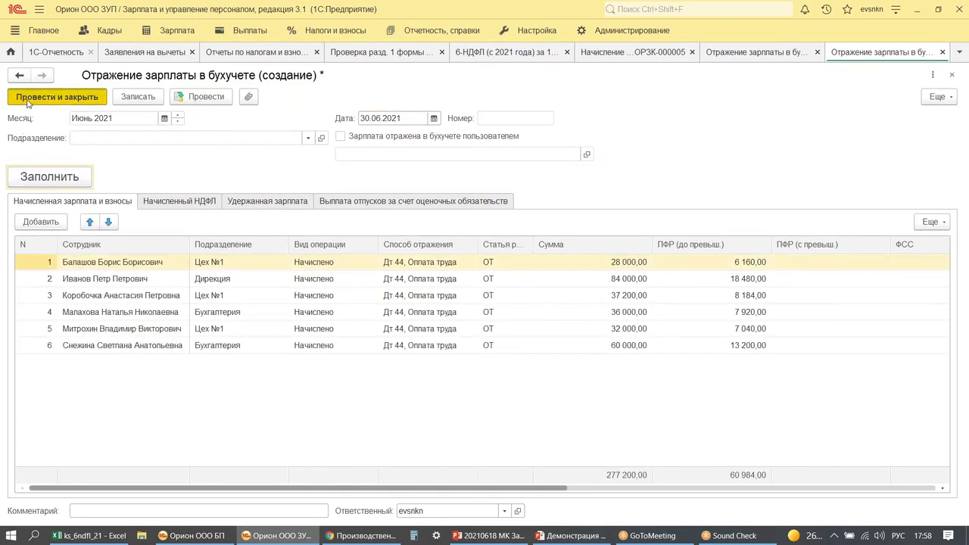
key("ctrl+Return")
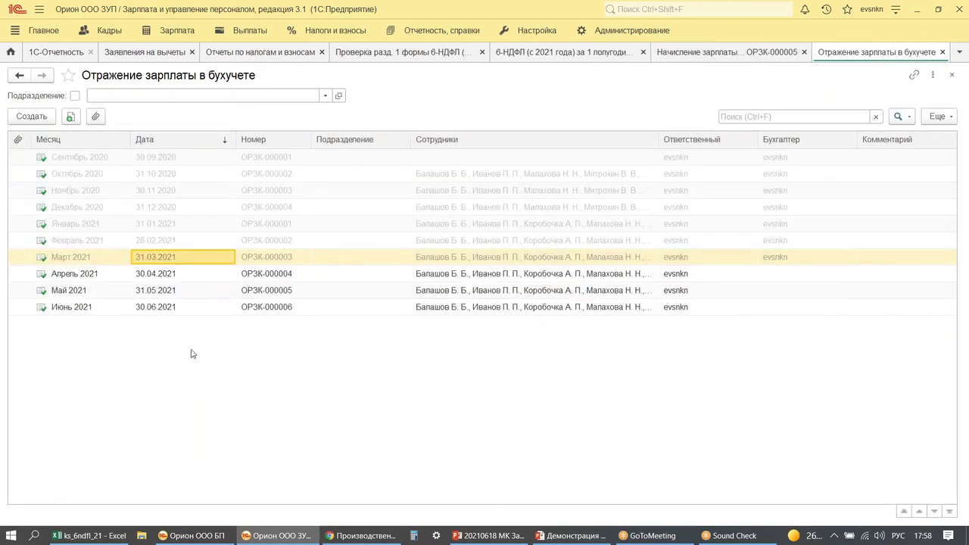
mouse_move(17, 259)
left_mouse_down()
mouse_move(411, 346)
mouse_move(425, 326)
left_mouse_up()
mouse_move(363, 289)
left_mouse_down()
mouse_move(552, 282)
mouse_move(534, 301)
left_mouse_up()
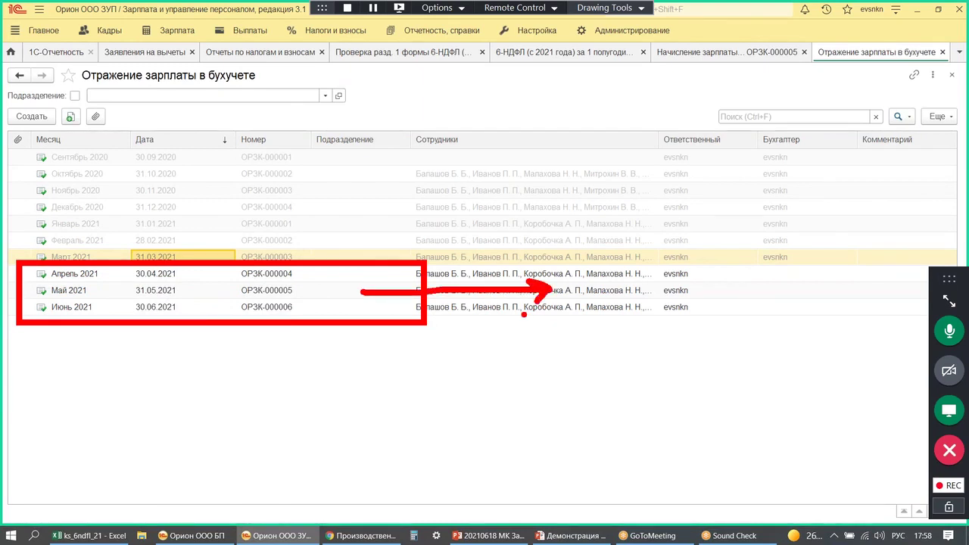
key("Escape")
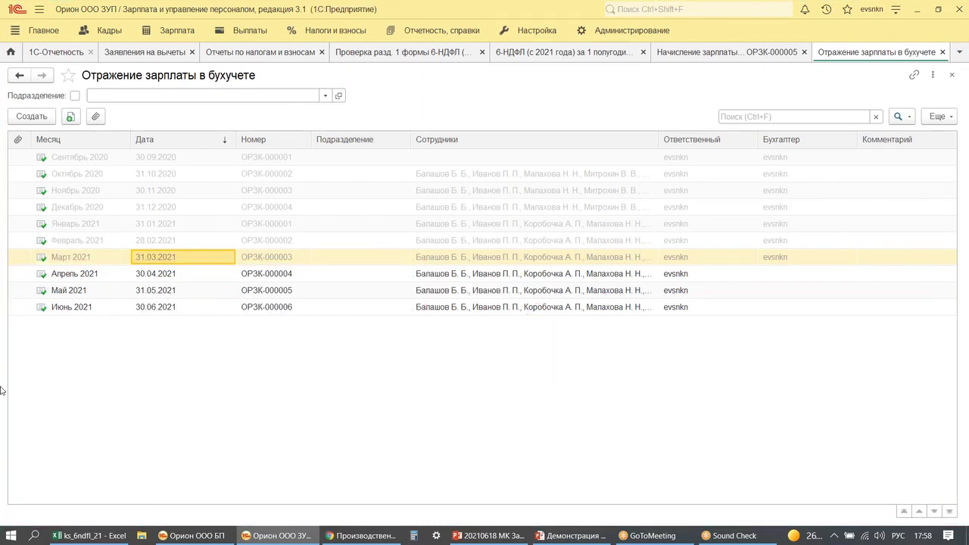
left_click(191, 535)
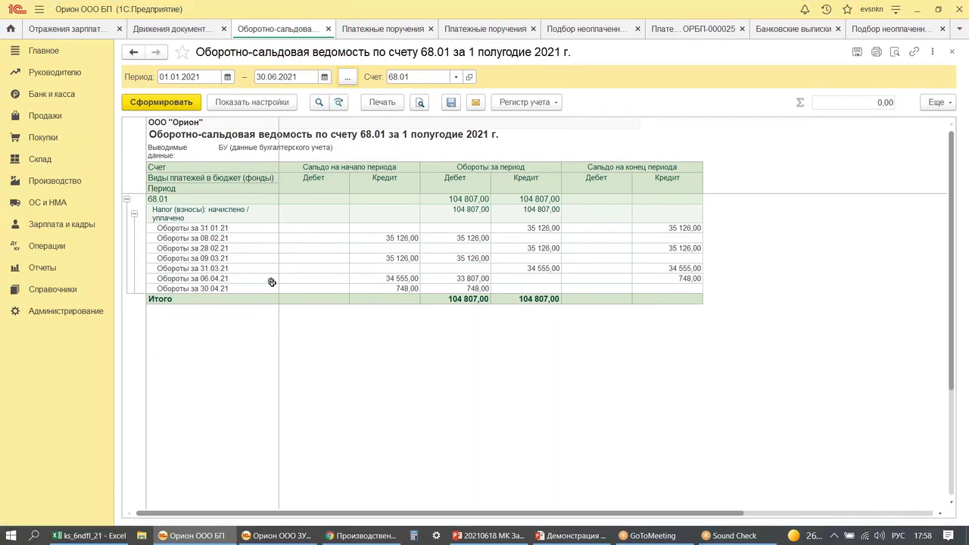
left_click(279, 536)
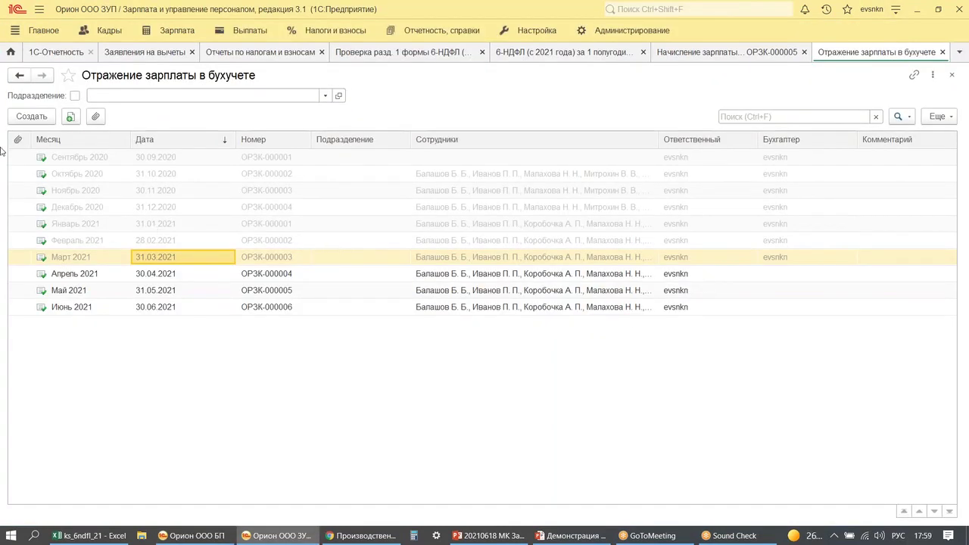
- Run Синхронизировать with 1СОТЧЕТЫ БП from the data synchronization settings, then return to the БП window
left_click(628, 34)
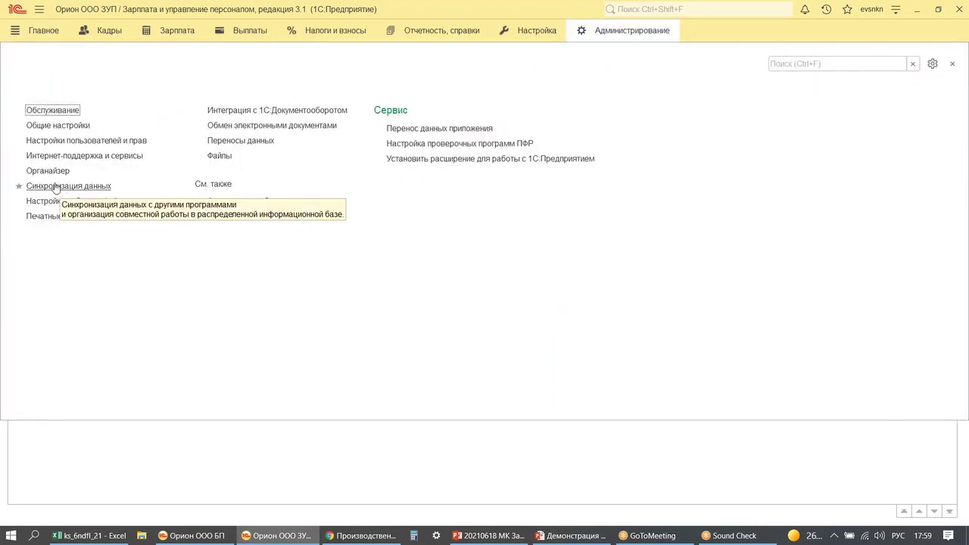
left_click(55, 186)
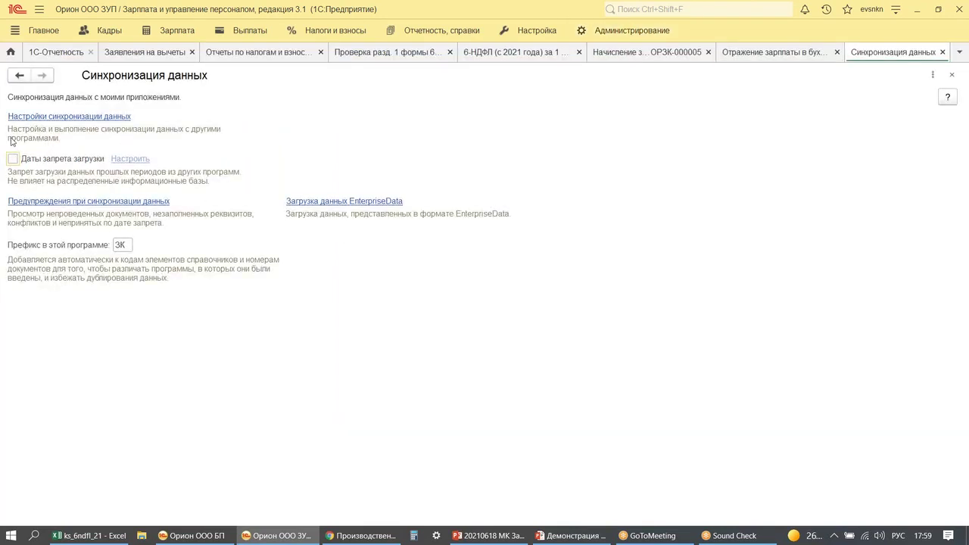
left_click(57, 116)
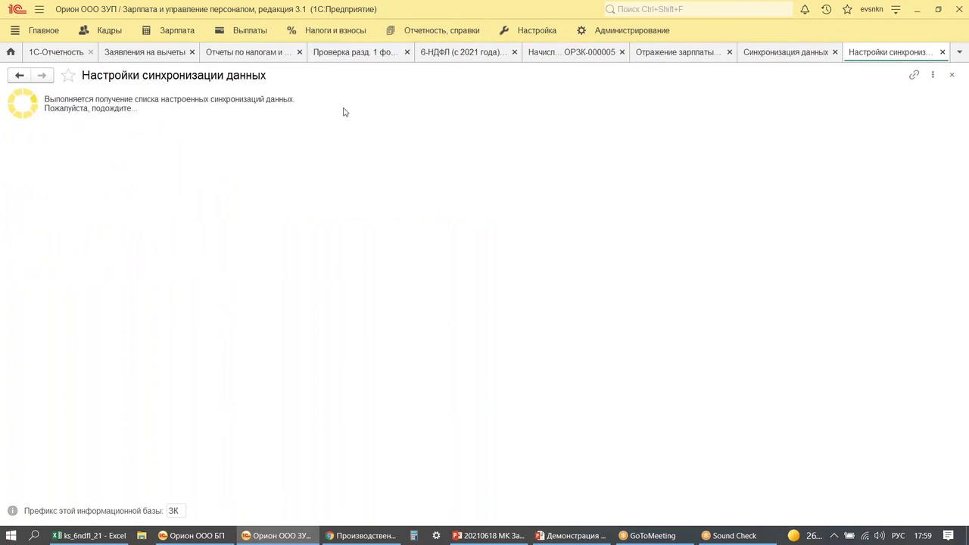
left_click(320, 113)
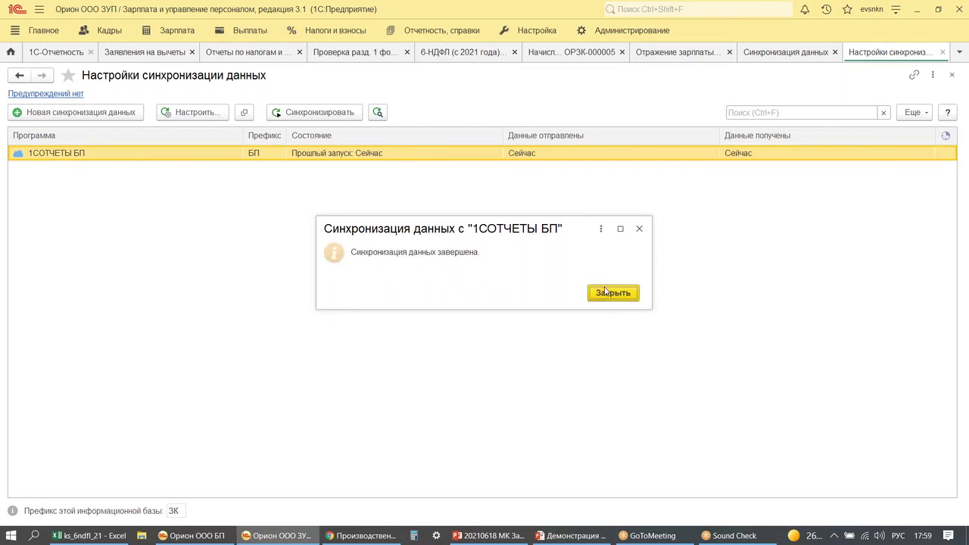
left_click(613, 292)
left_click(915, 9)
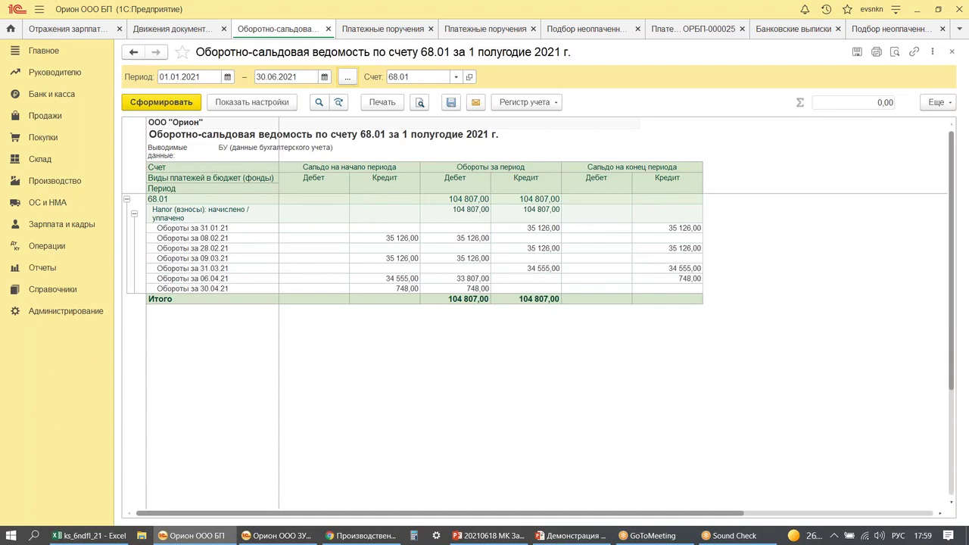
mouse_move(130, 57)
left_mouse_down()
mouse_move(173, 88)
mouse_move(494, 89)
mouse_move(520, 74)
mouse_move(547, 76)
left_mouse_up()
left_click_drag(120, 116, 195, 112)
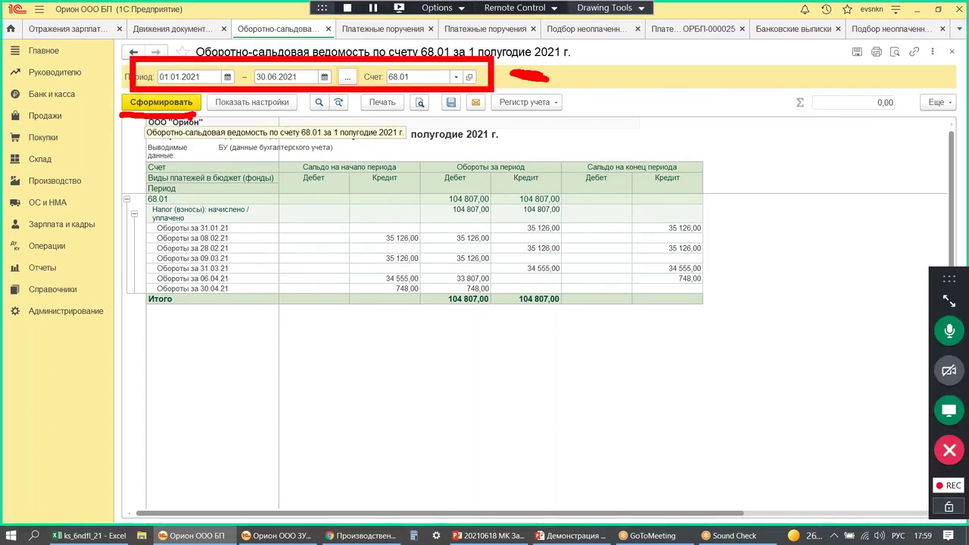
left_click(158, 105)
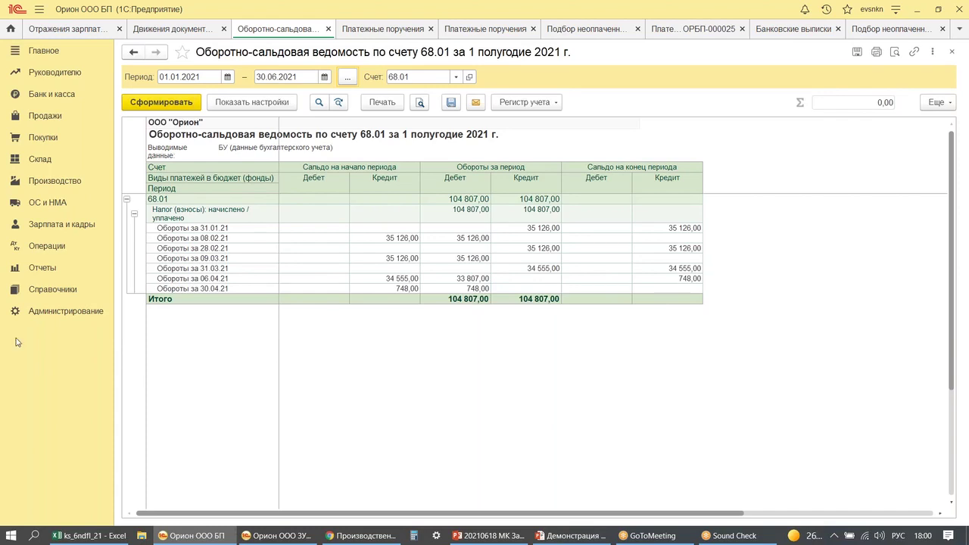
- Open Отражения зарплаты в бухучете and refresh it to show the synced April–June 2021 documents
left_click(62, 224)
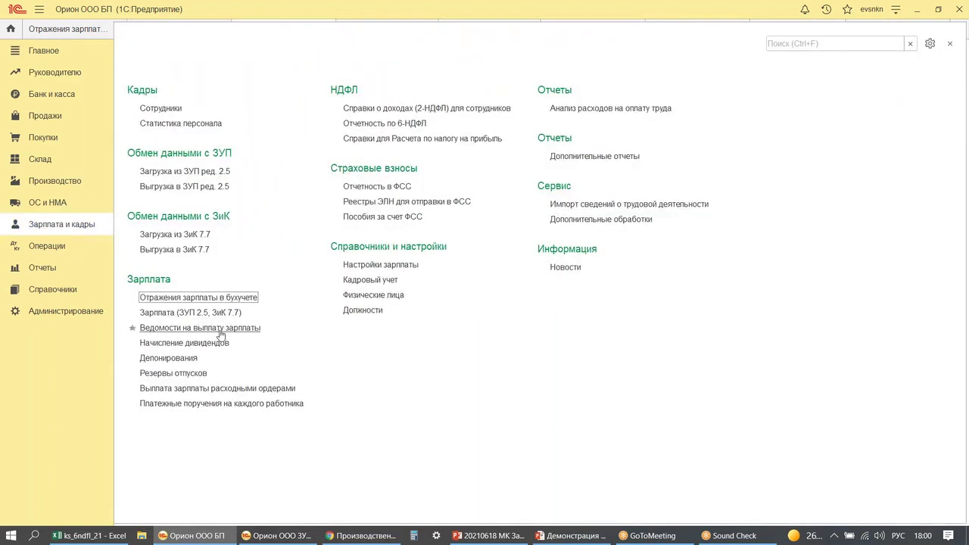
left_click_drag(2, 210, 118, 239)
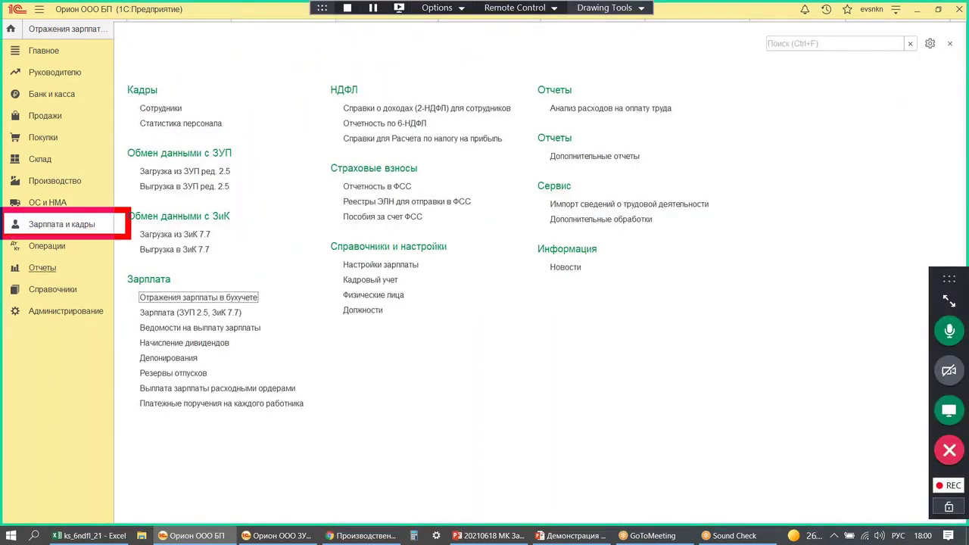
left_click_drag(132, 288, 290, 307)
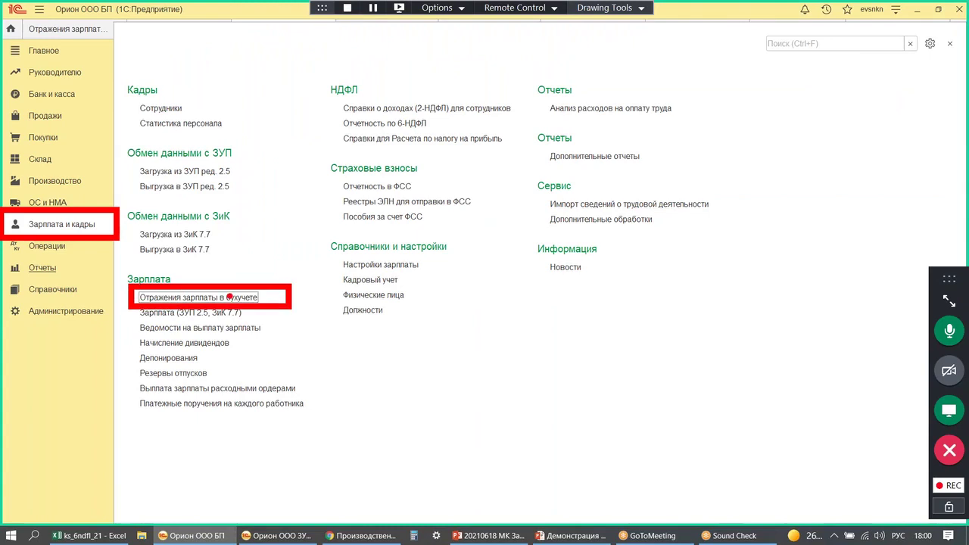
mouse_move(98, 201)
left_mouse_down()
mouse_move(167, 272)
mouse_move(159, 282)
mouse_move(189, 256)
left_mouse_up()
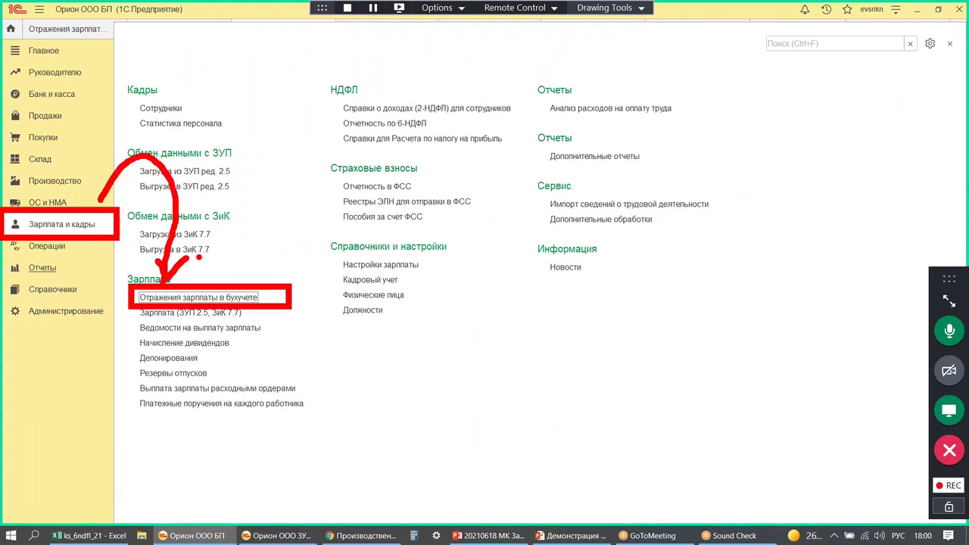
left_click(151, 297)
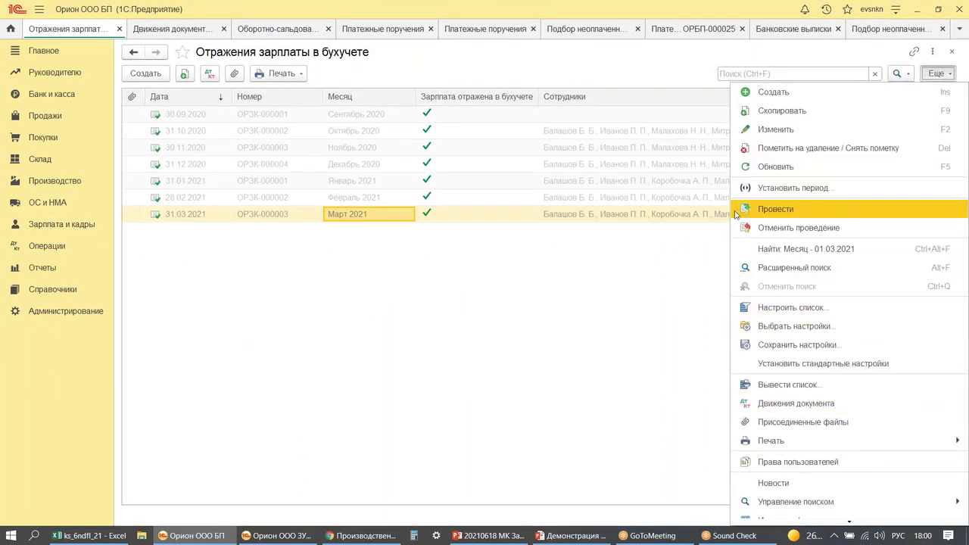
left_click(761, 168)
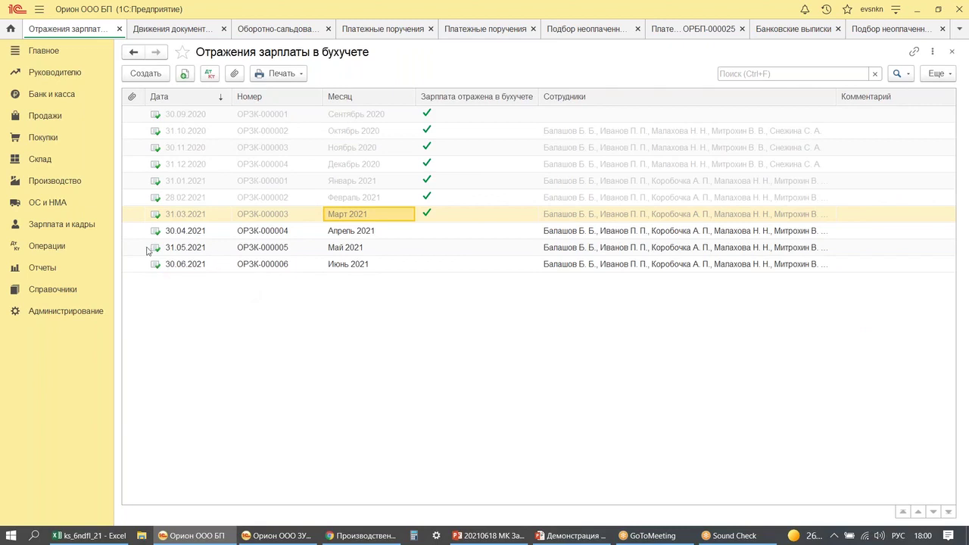
key("ctrl+F2")
key("Escape")
- Mark the April 2021 salary reflection as reflected, post it, and regenerate the 68.01 balance sheet
double_click(275, 232)
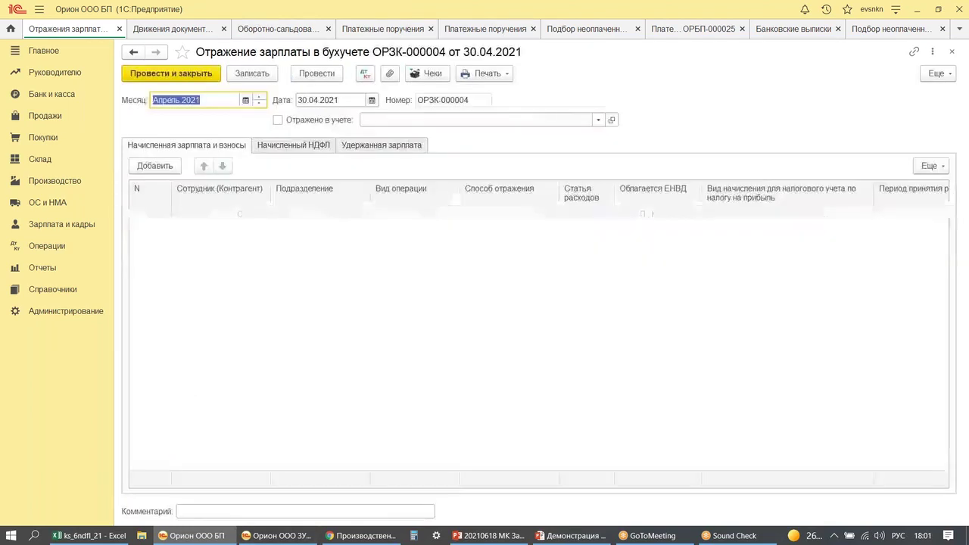
left_click(279, 120)
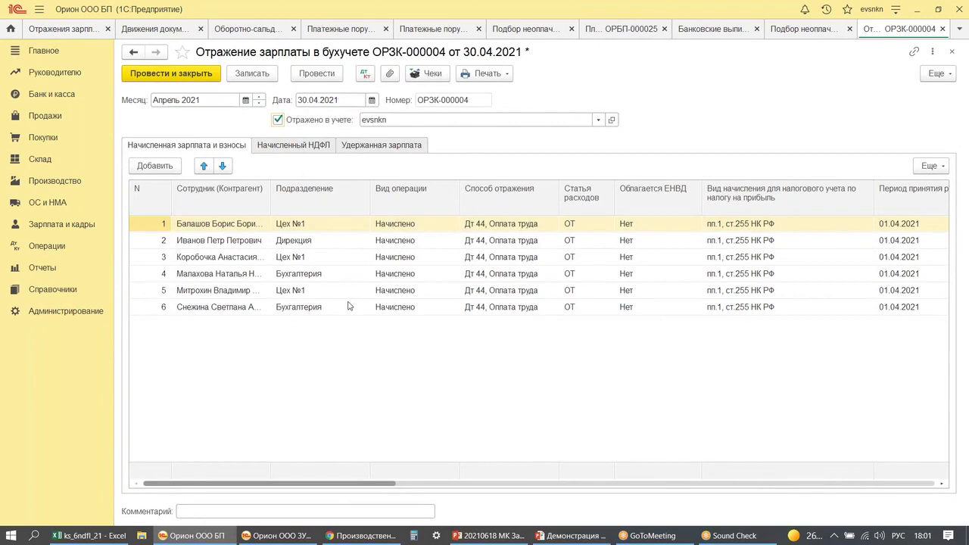
left_click(316, 74)
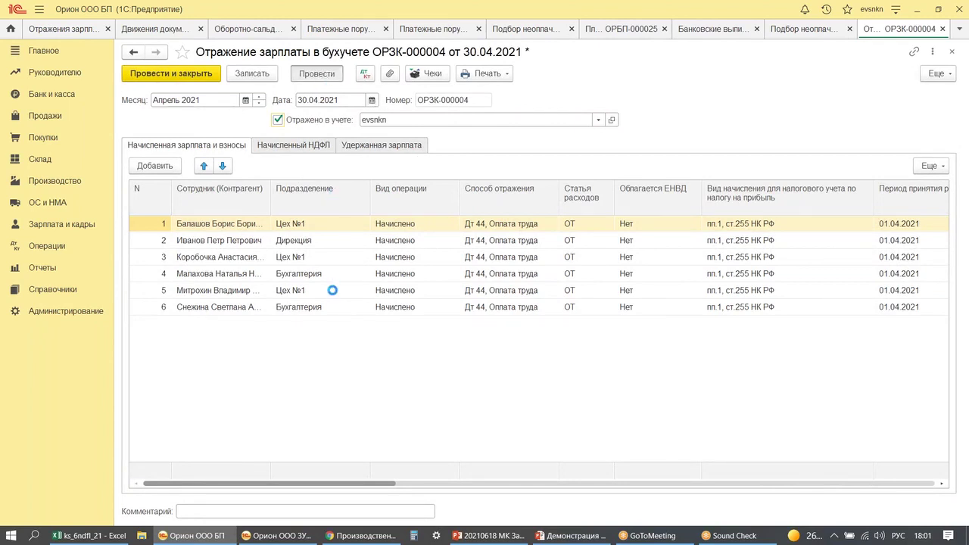
left_click(365, 73)
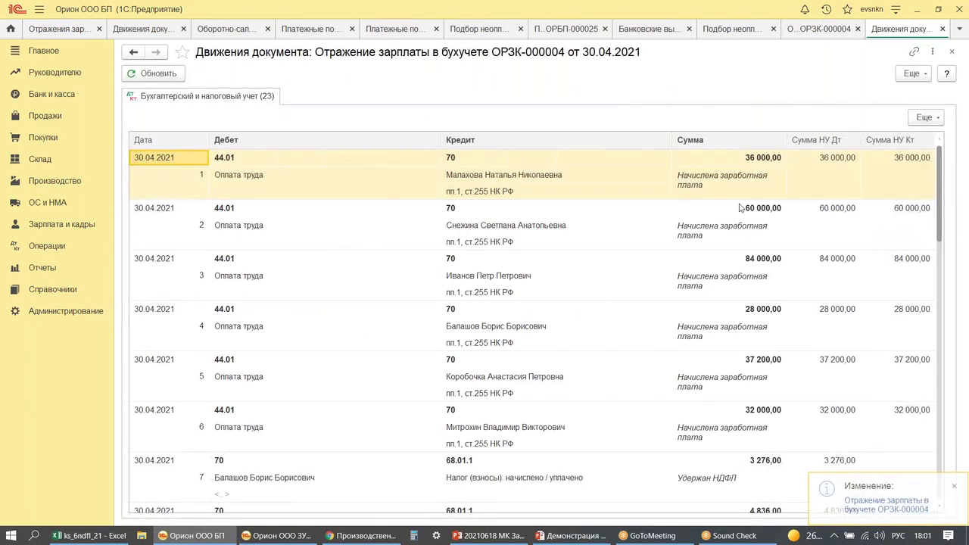
left_click(951, 51)
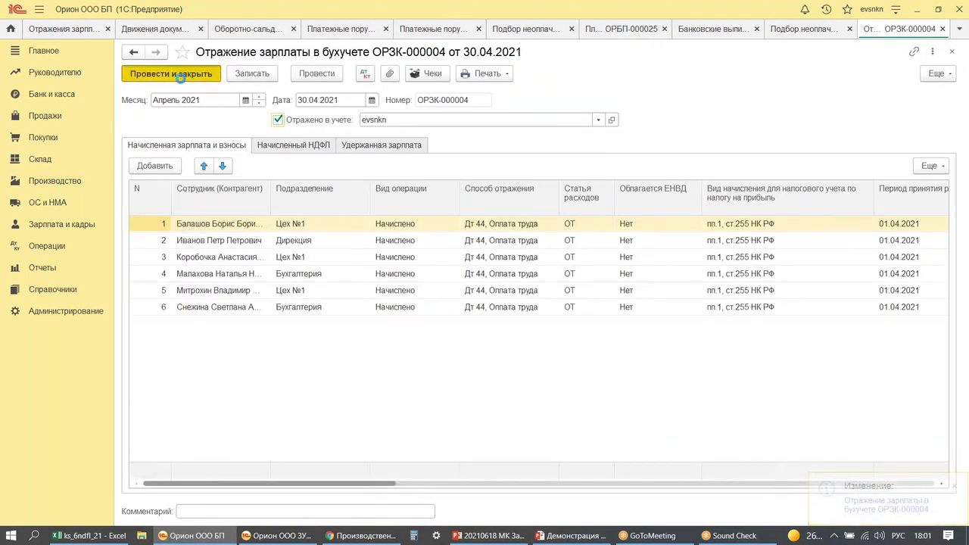
left_click(176, 74)
left_click(278, 29)
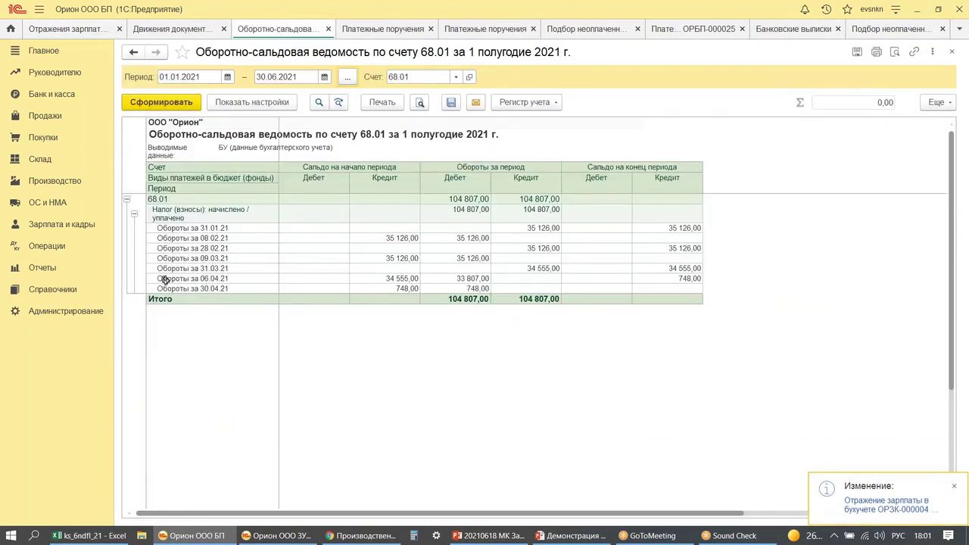
left_click(156, 103)
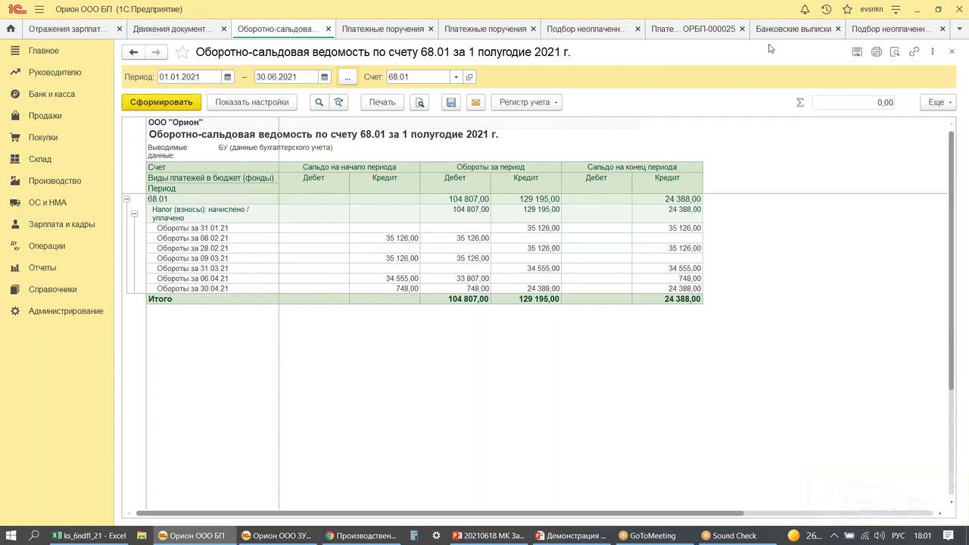
- Mark May ОРЗК-000005 and June ОРЗК-000006 salary reflections as reflected in accounting and post both
left_click(50, 29)
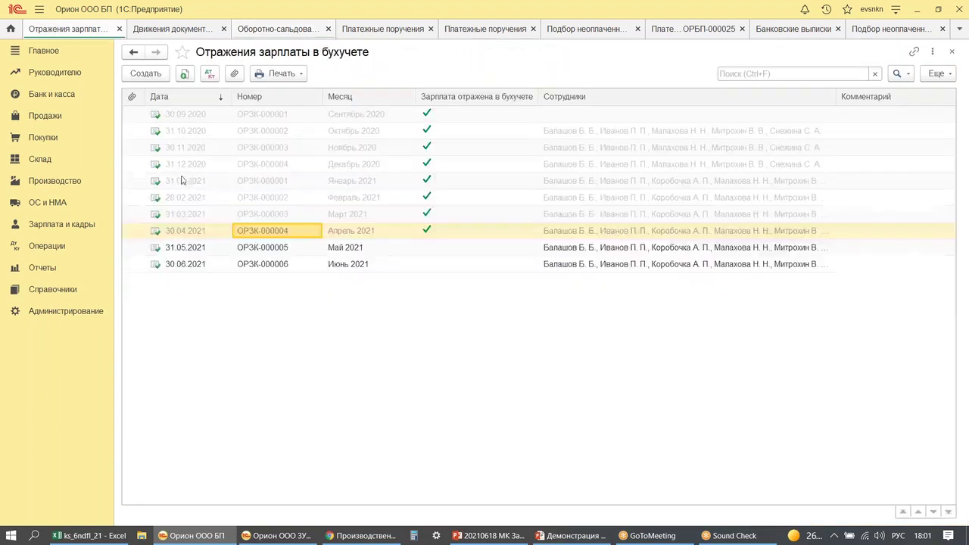
left_click(282, 244)
double_click(282, 246)
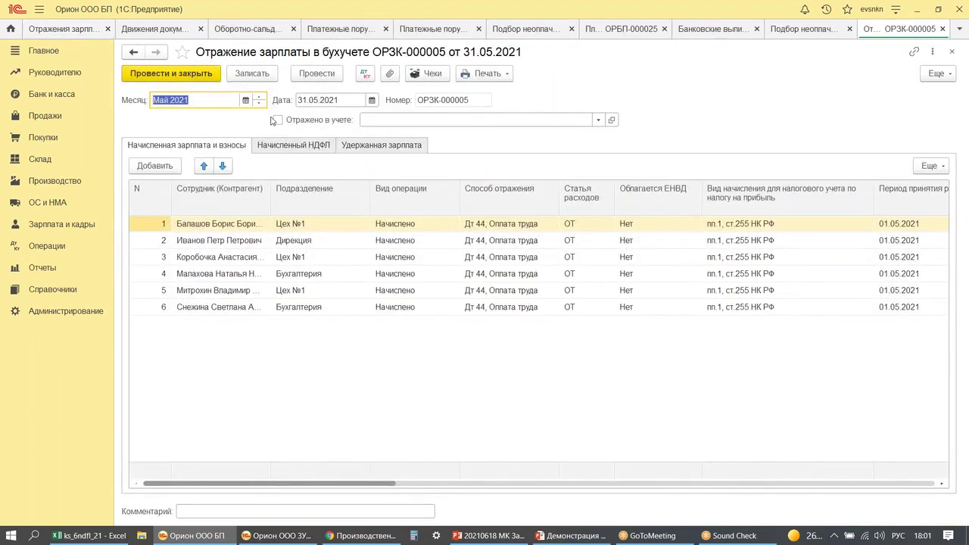
left_click(277, 120)
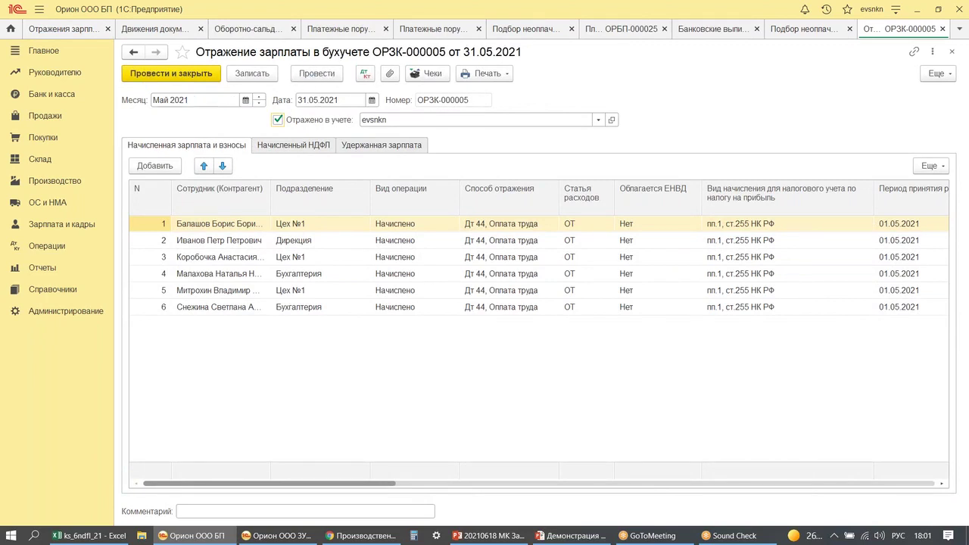
left_click(149, 79)
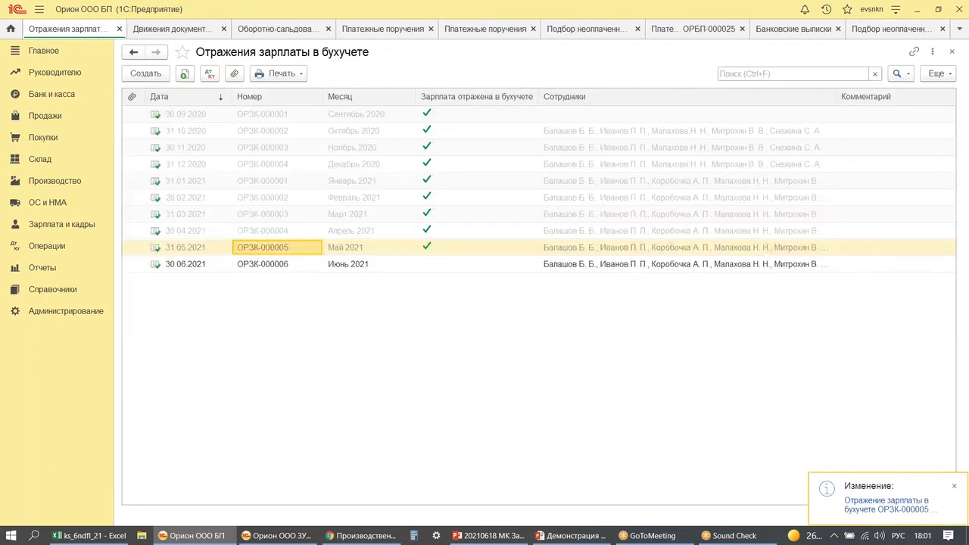
double_click(339, 264)
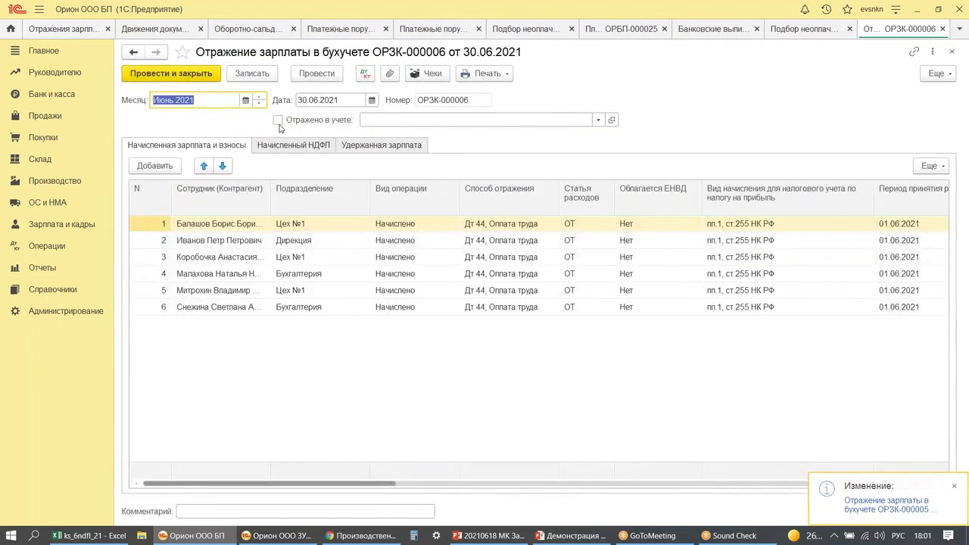
left_click(278, 120)
left_click(171, 73)
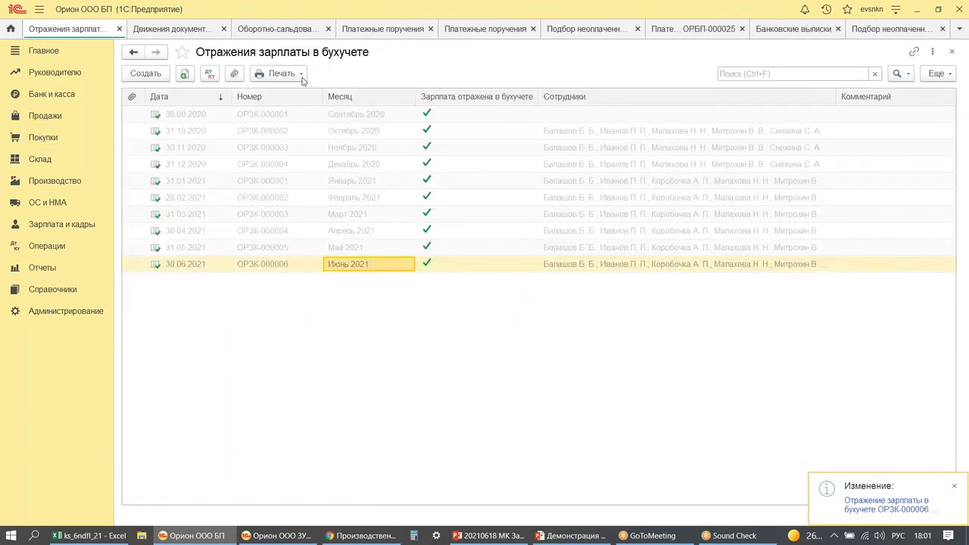
left_click(316, 33)
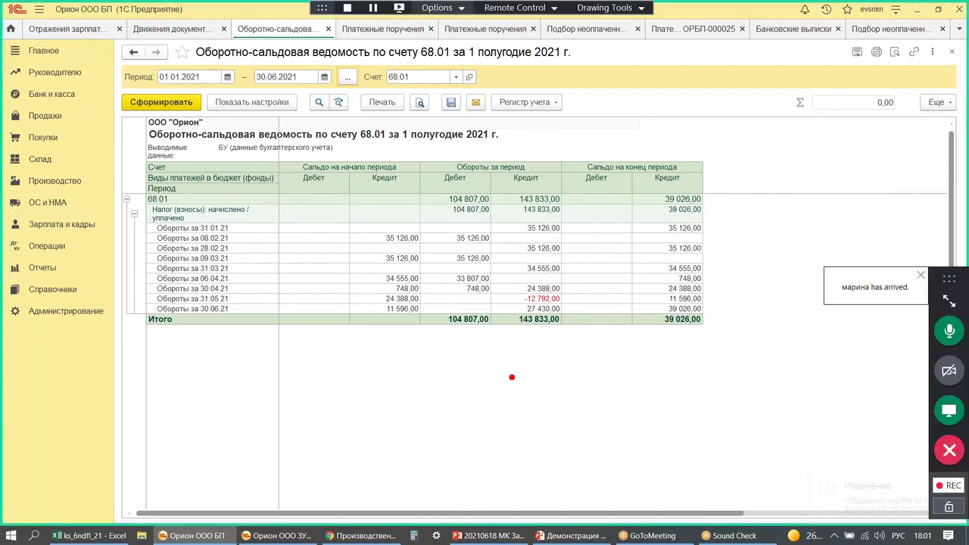
- Total the 30.04.21 row on the 68.01 turnover sheet, then bring up ZUP's half-year 6-НДФЛ report
left_click_drag(508, 286, 564, 305)
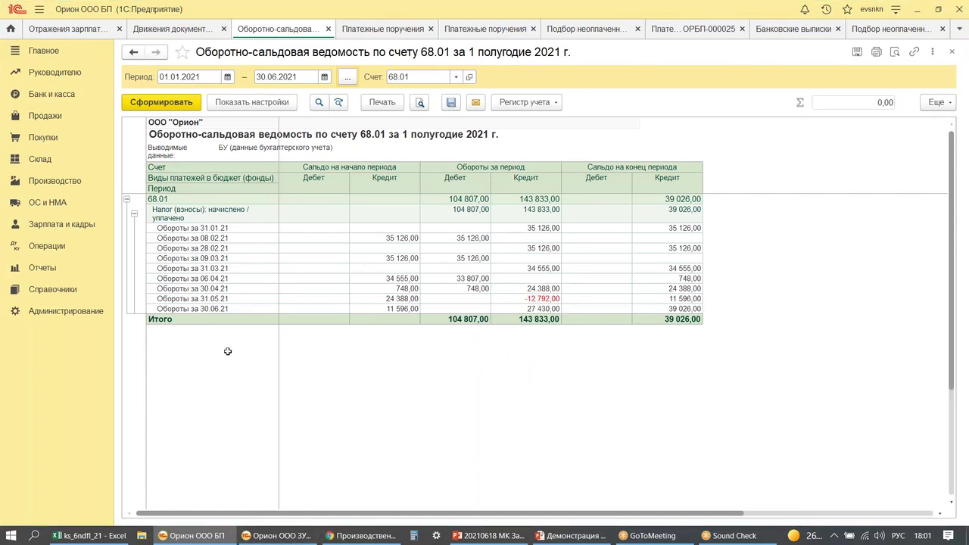
left_click_drag(181, 287, 749, 289)
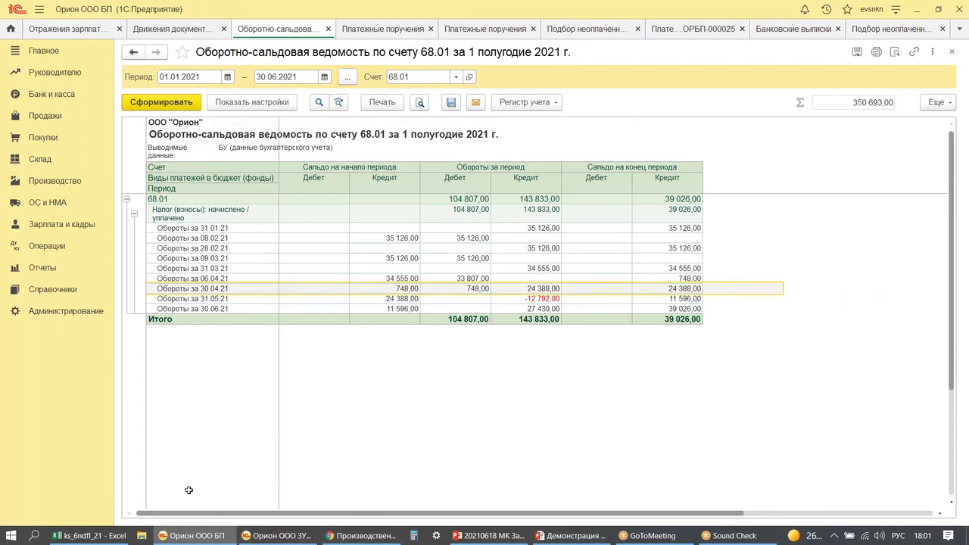
left_click(277, 538)
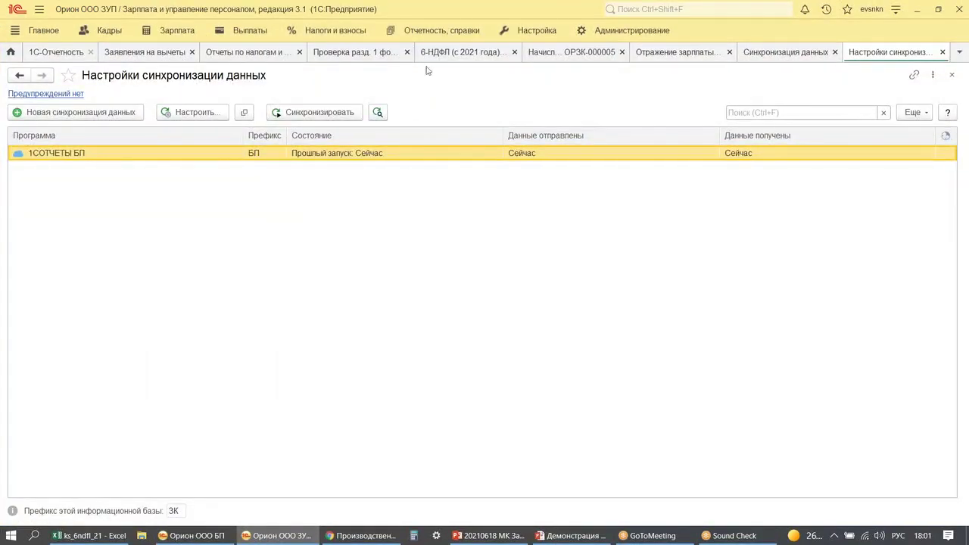
left_click(446, 53)
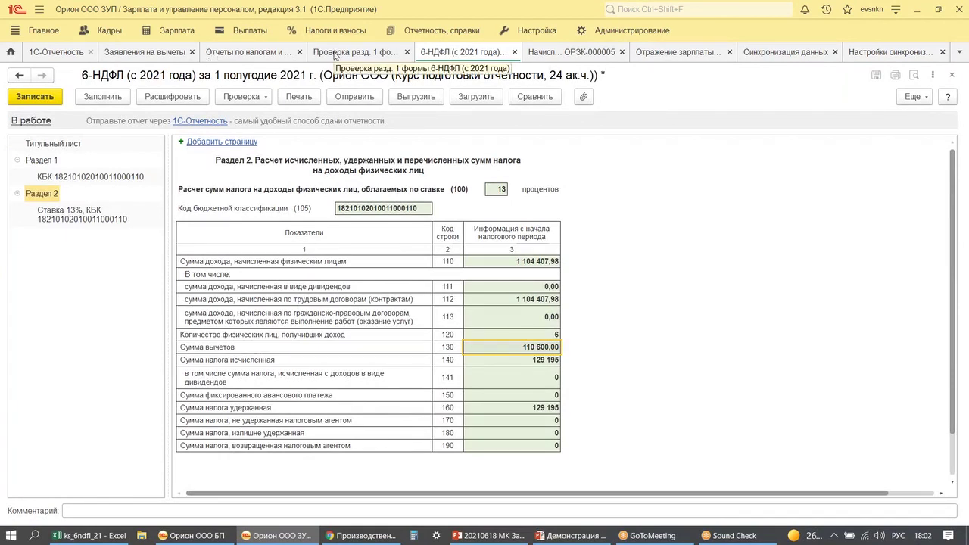
- Open the 6-НДФЛ section 1 check report and select the 24 388 withheld for 11.05.2021
left_click(335, 53)
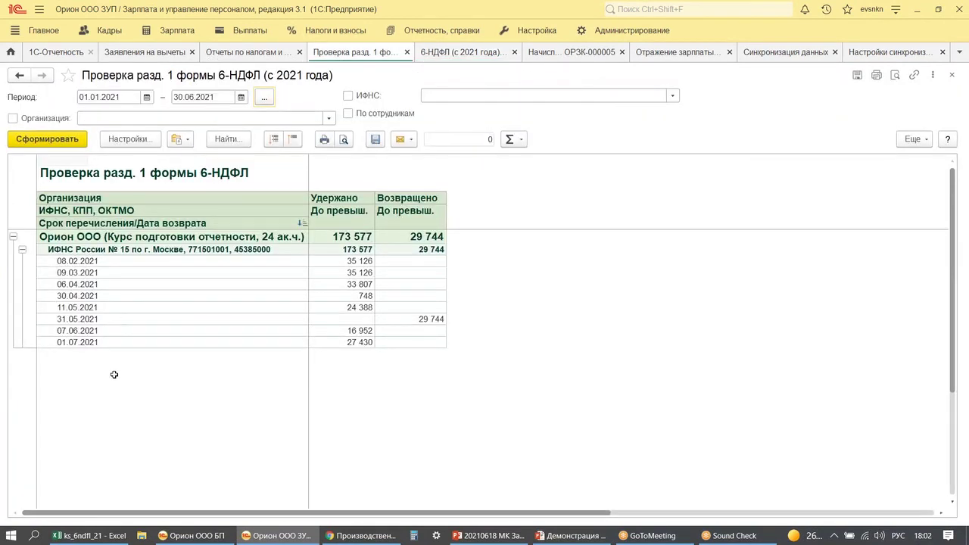
left_click_drag(48, 298, 417, 319)
left_click_drag(403, 245, 367, 294)
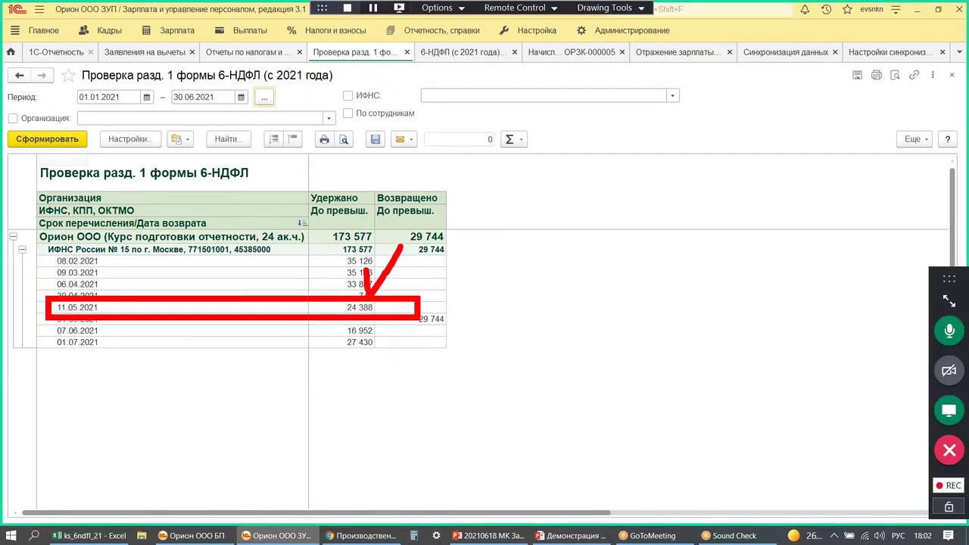
key("Escape")
left_click(341, 306)
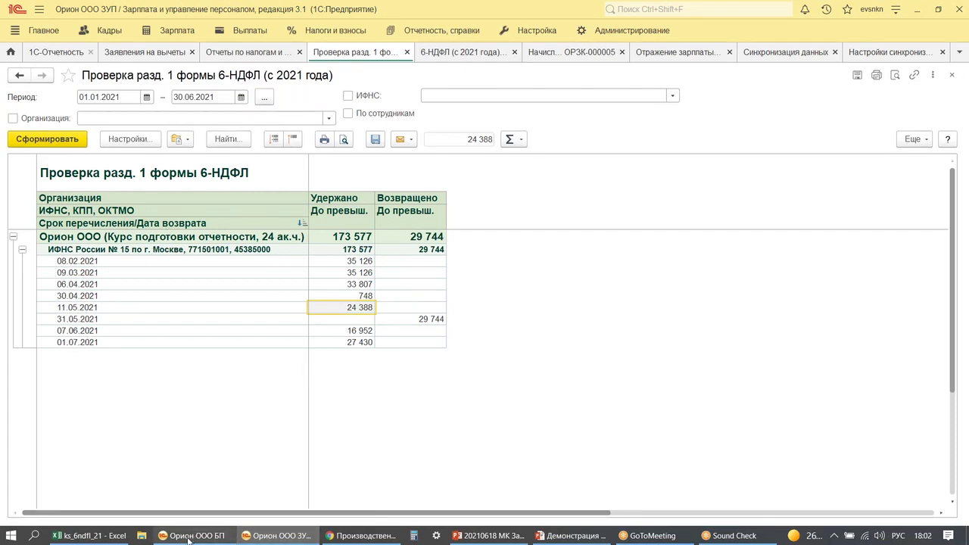
- In the accounting database, check the working date 30.04.2021 in personal settings
mouse_move(189, 539)
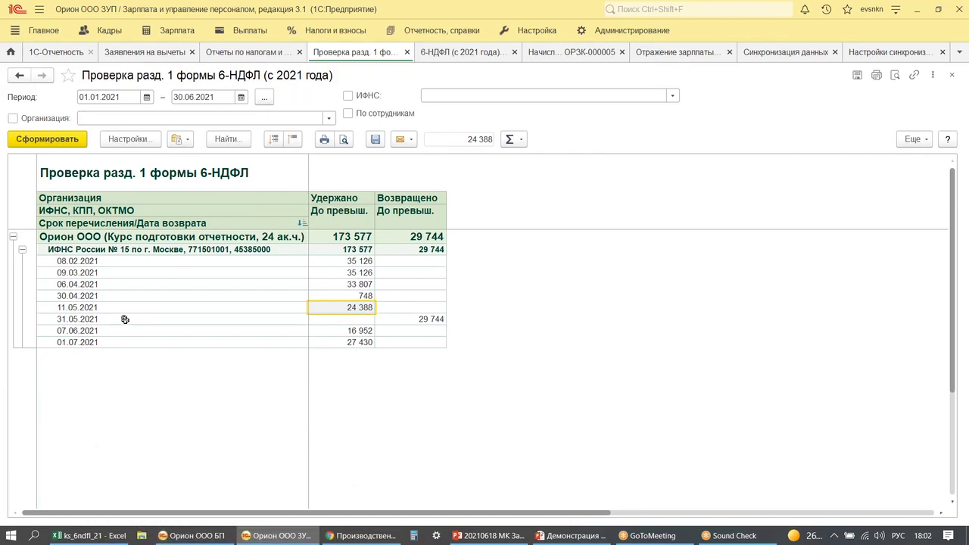
left_click(186, 536)
left_click(35, 53)
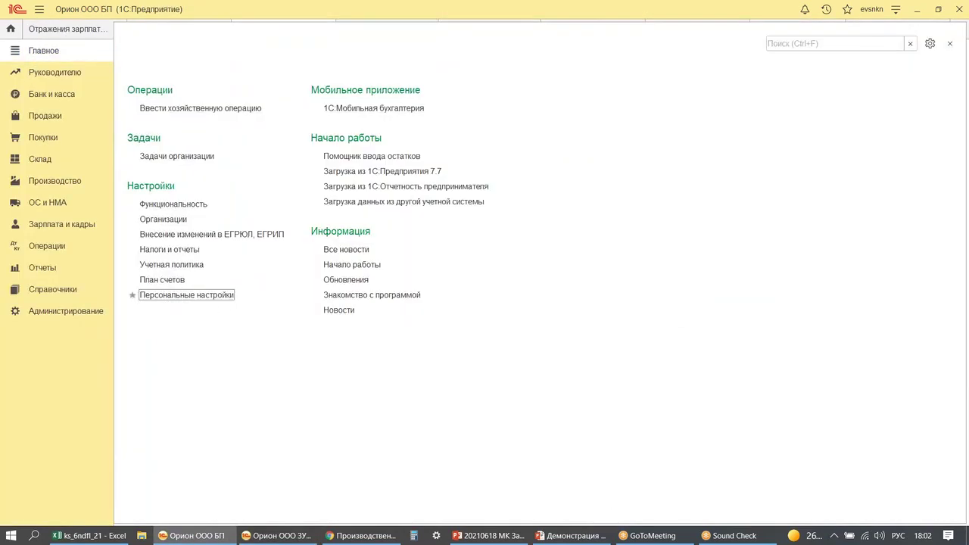
left_click(191, 298)
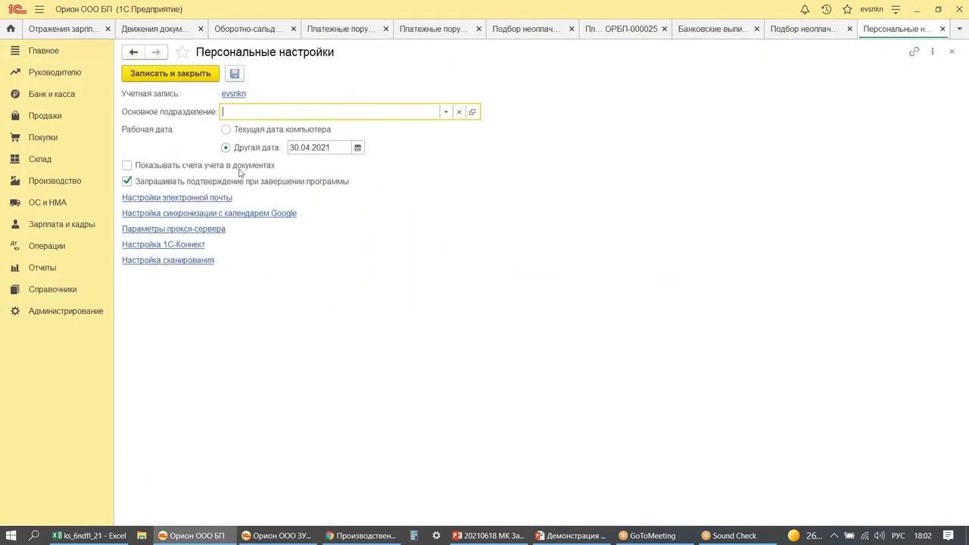
left_click(334, 147)
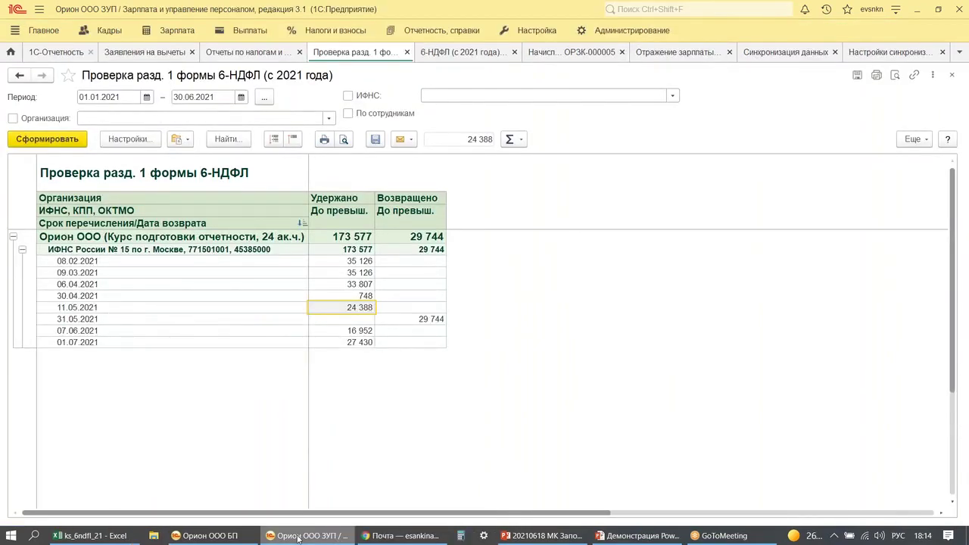
- Start a new payment of accrued taxes and contributions from the payment orders list
left_click(204, 535)
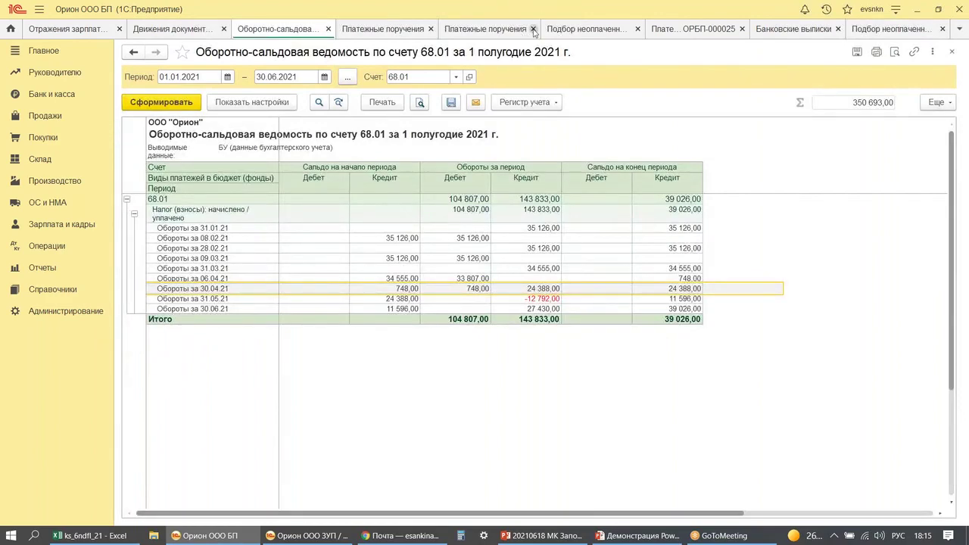
left_click(533, 29)
left_click(432, 30)
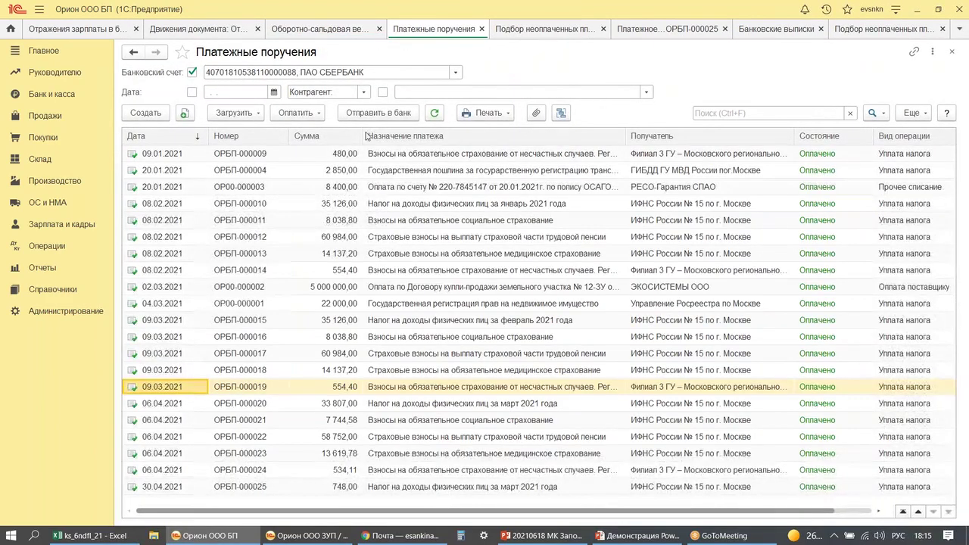
left_click(295, 112)
left_click(335, 131)
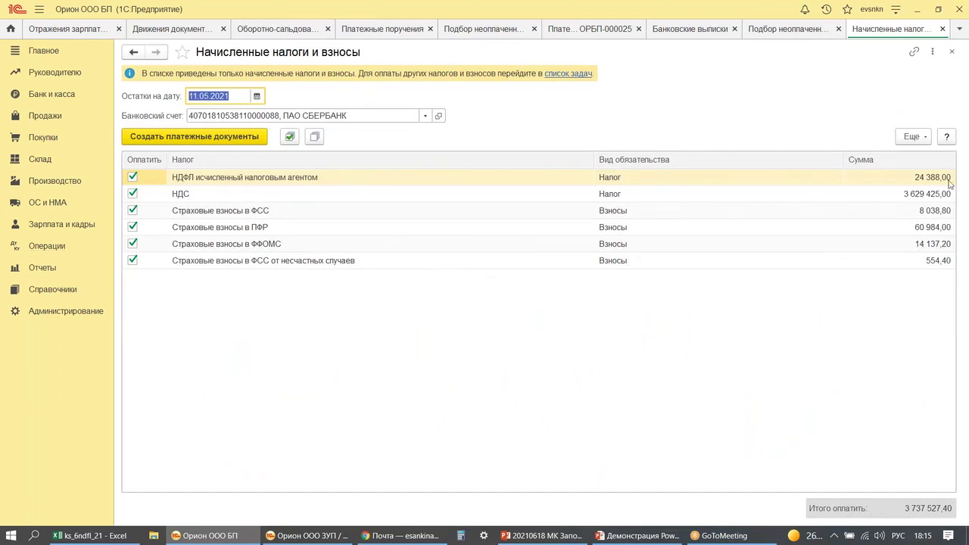
- Exclude НДС, ФСС, ПФР, ФФОМС and accident contributions, leaving only 24 388,00 НДФЛ, checked against ZUP
left_click(132, 194)
left_click(132, 211)
left_click(132, 227)
left_click(132, 243)
left_click(133, 260)
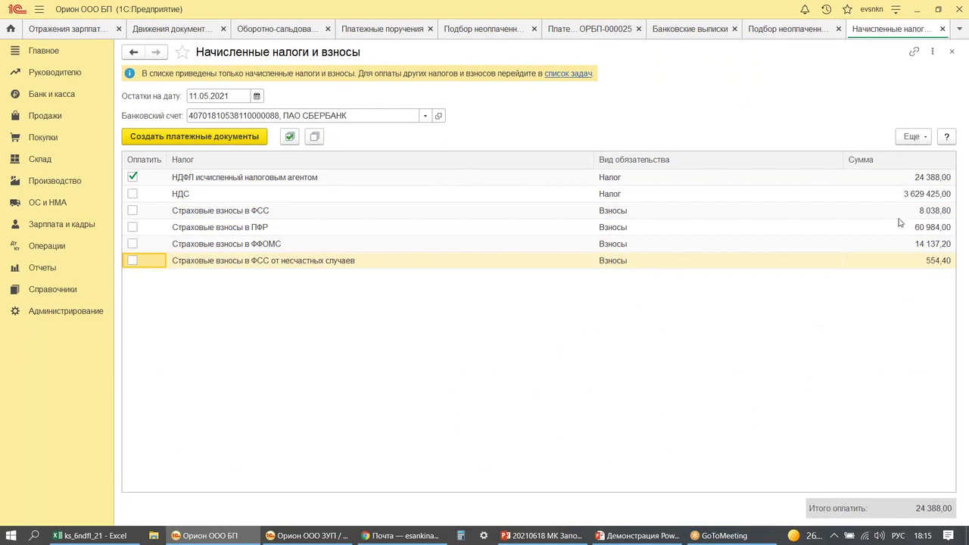
left_click(910, 177)
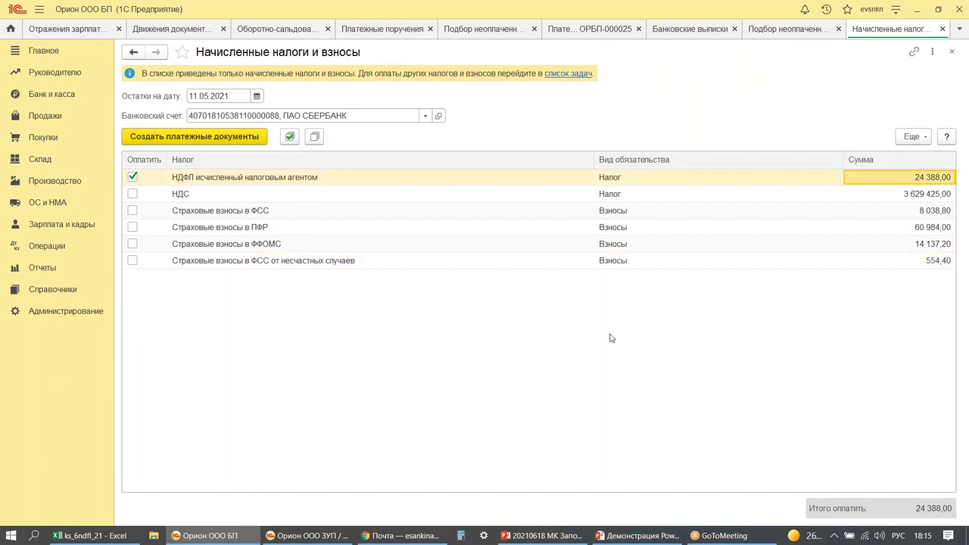
left_click(288, 537)
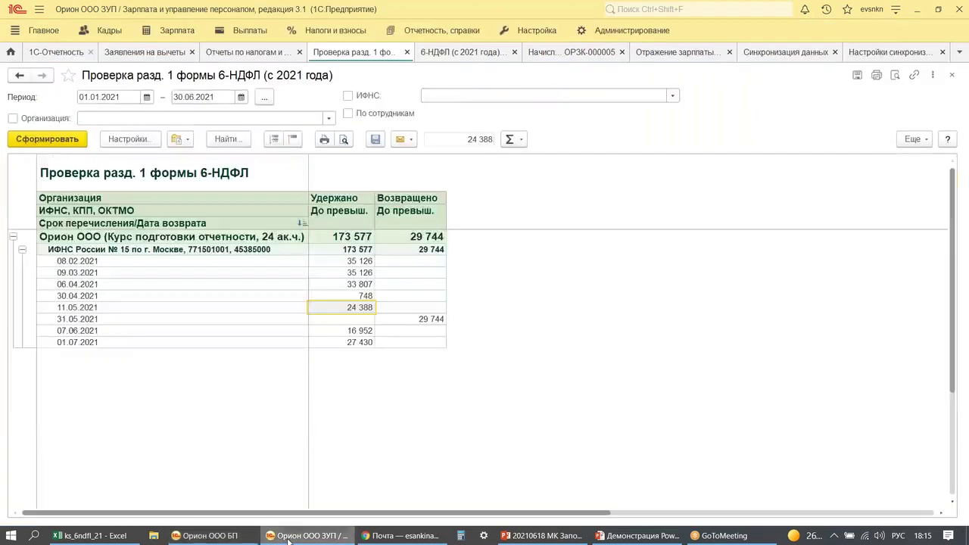
left_click(289, 537)
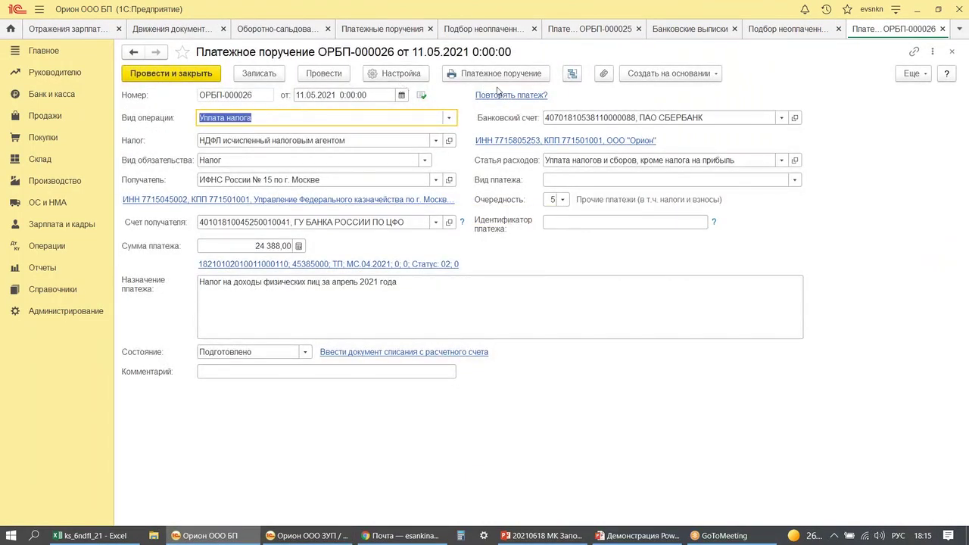
- Create and post a 24 388,00 bank write-off from order ОРБП-000026, then regenerate the 68.01 sheet
left_click(671, 75)
left_click(675, 96)
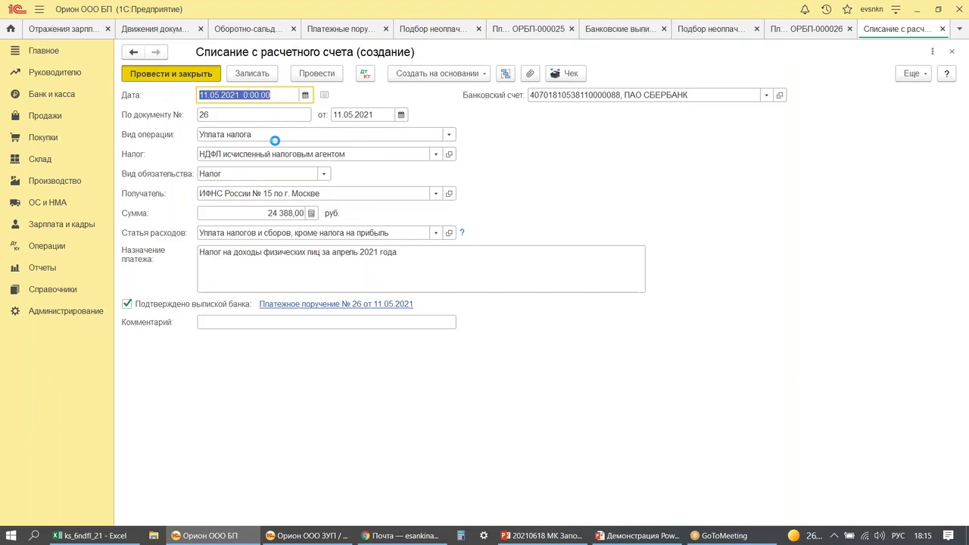
key("ctrl+Return")
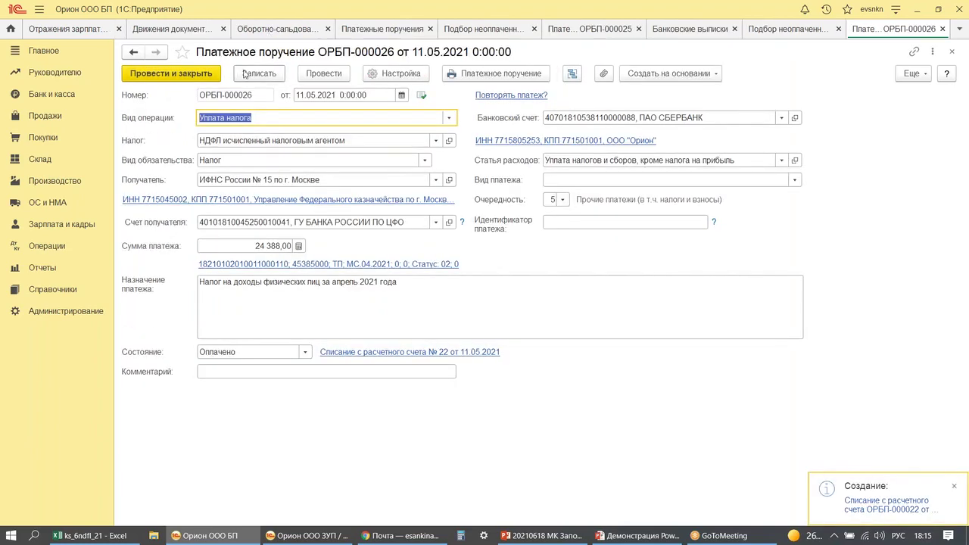
key("Escape")
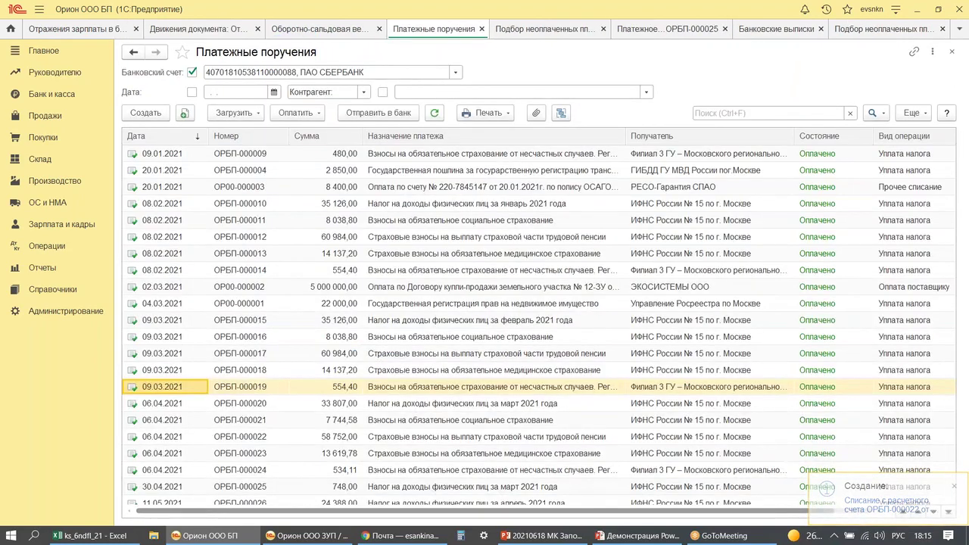
left_click(310, 31)
left_click(144, 106)
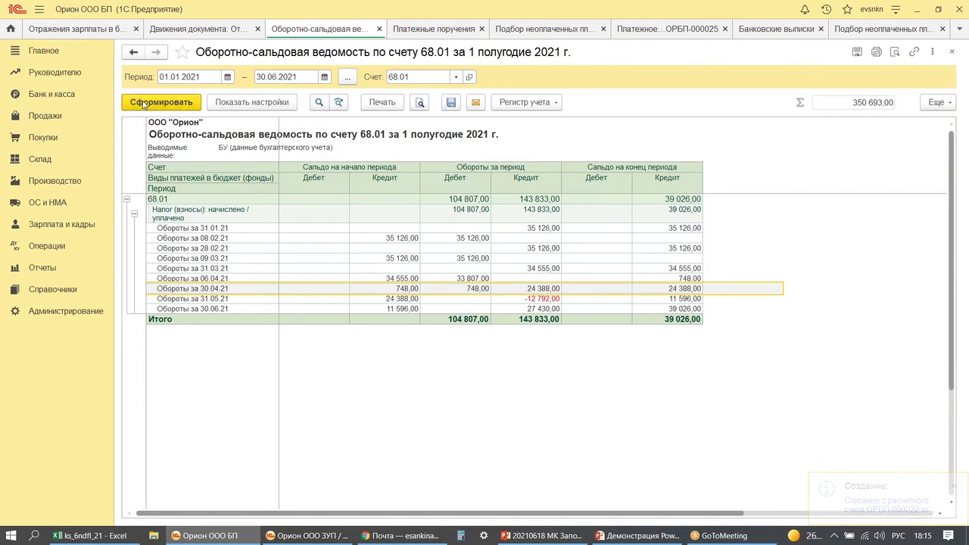
- Review the 24 388,00 credit and 11.05.21 payment on 68.01 and circle the 12 792,00 debit for 31.05.21
left_click(530, 286)
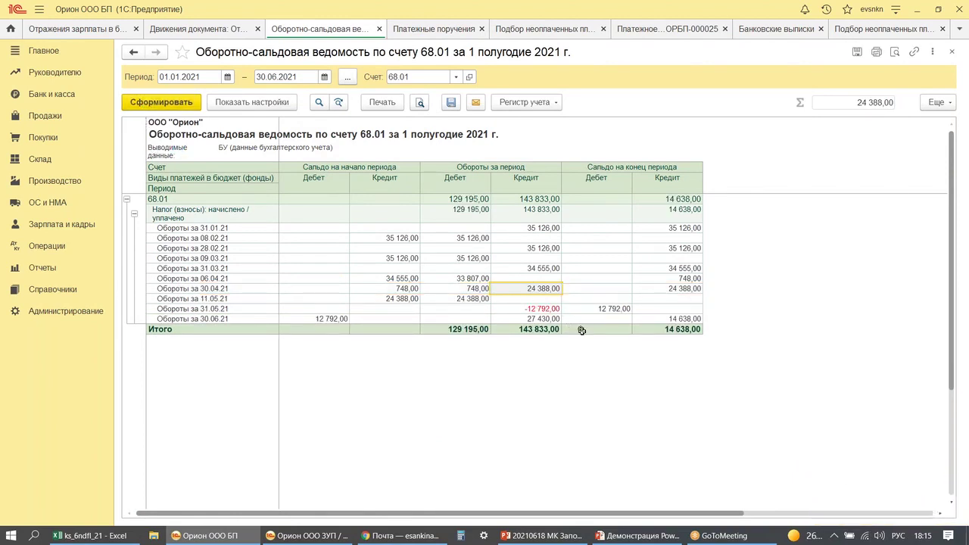
left_click(467, 299)
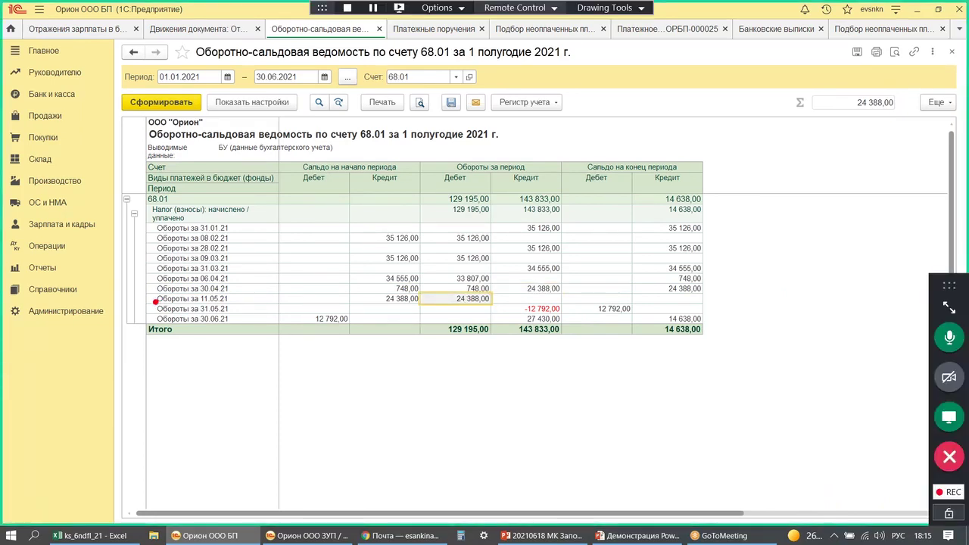
left_click_drag(152, 300, 713, 318)
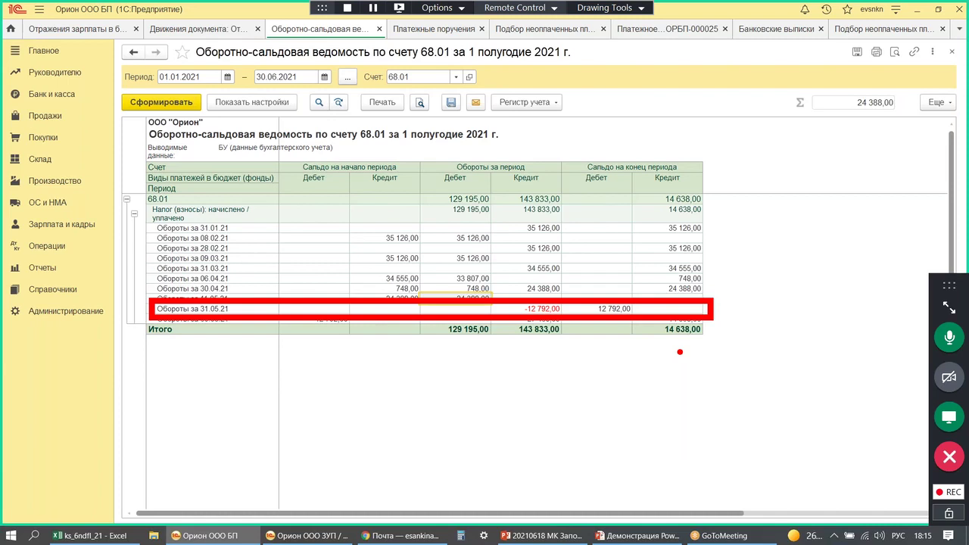
mouse_move(637, 308)
left_mouse_down()
mouse_move(578, 312)
mouse_move(638, 307)
left_mouse_up()
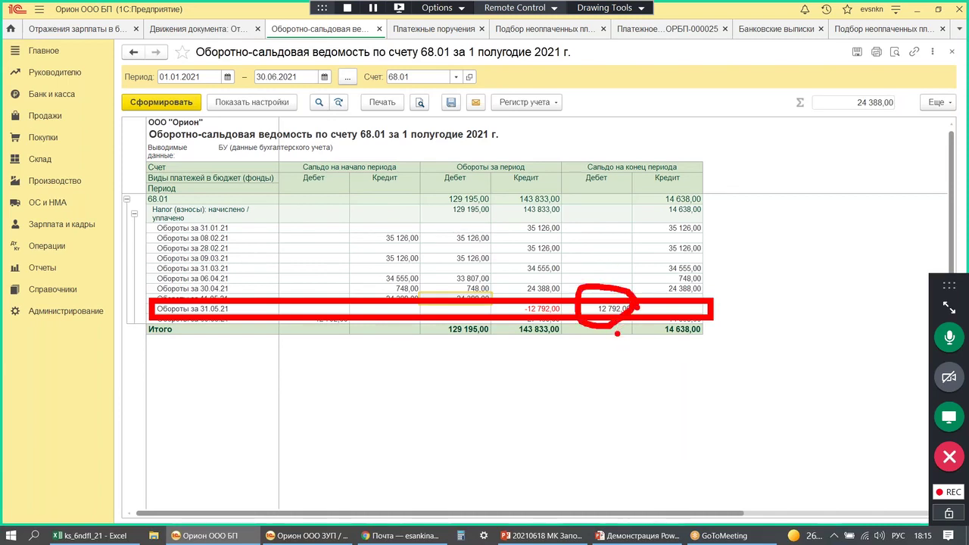
key("Escape")
left_click(307, 536)
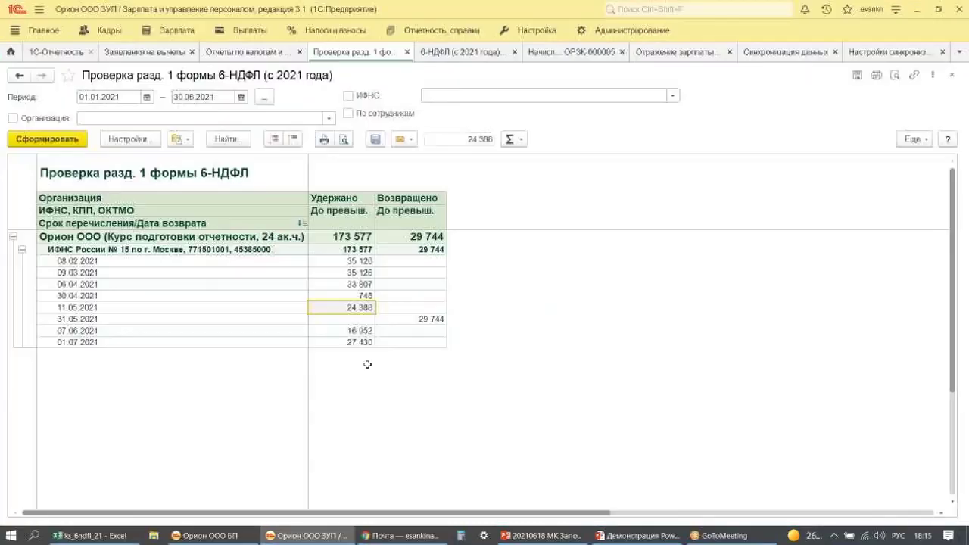
- Select the 16 952 withheld on 07.06.2021, then return to the БП window
left_click(344, 330)
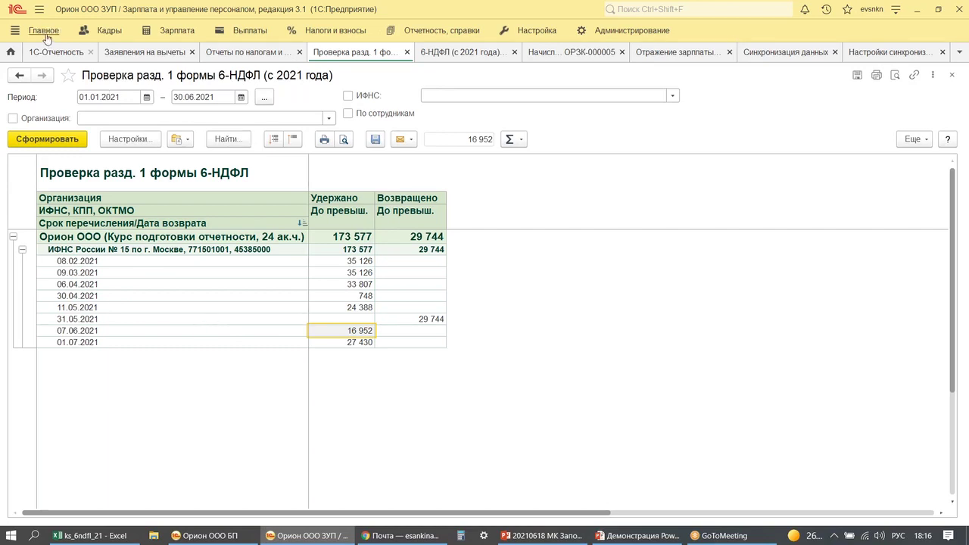
left_click(235, 540)
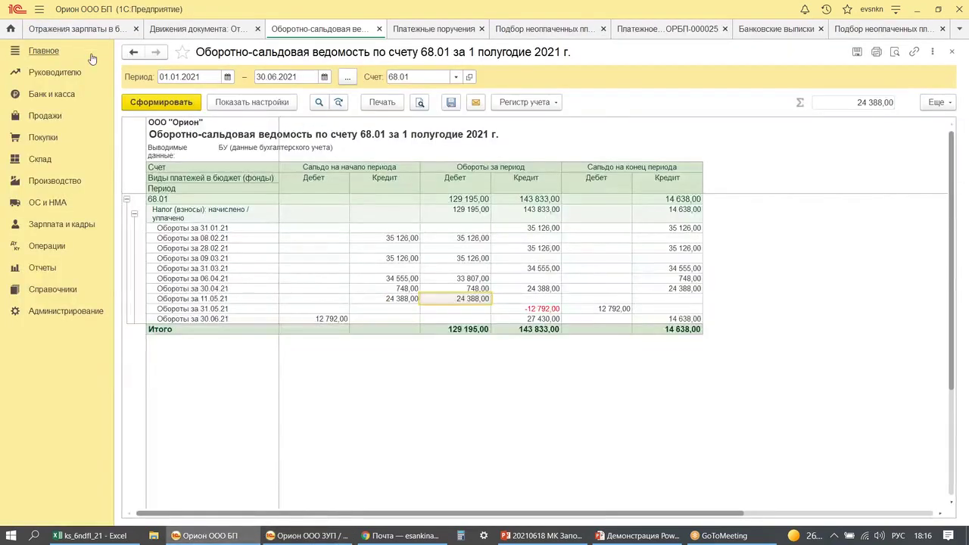
- Set the working date in personal settings to 07.06.2021
left_click(44, 52)
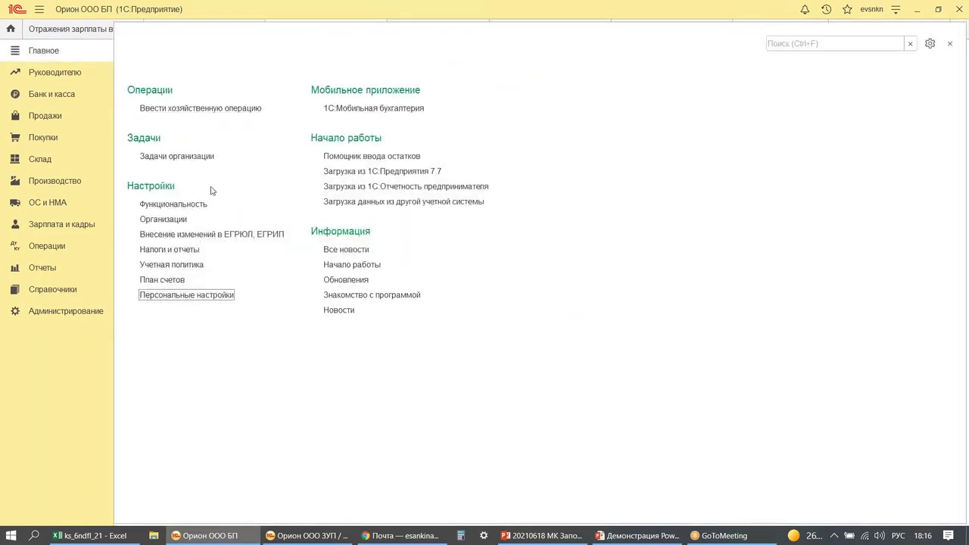
left_click(195, 297)
left_click(303, 147)
type("07062021")
key("Tab")
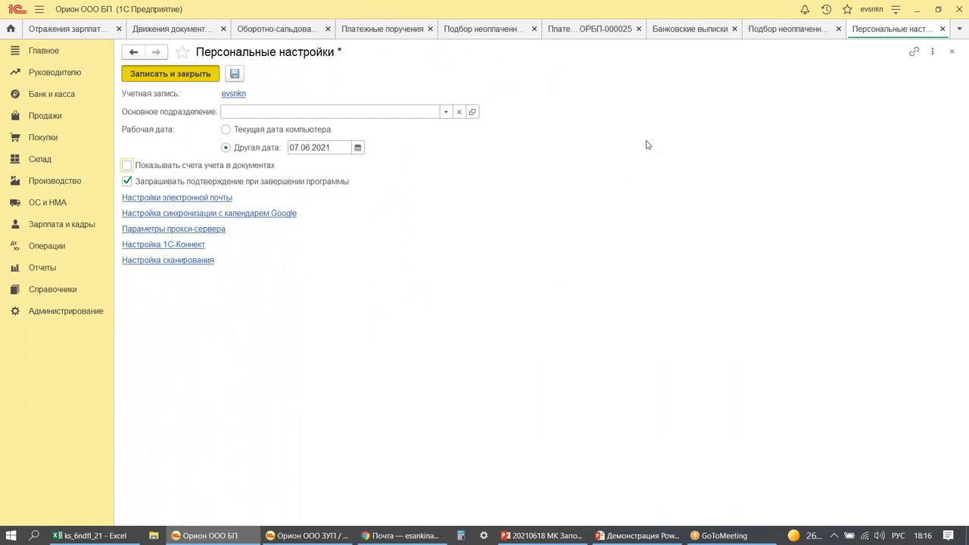
key("ctrl+Return")
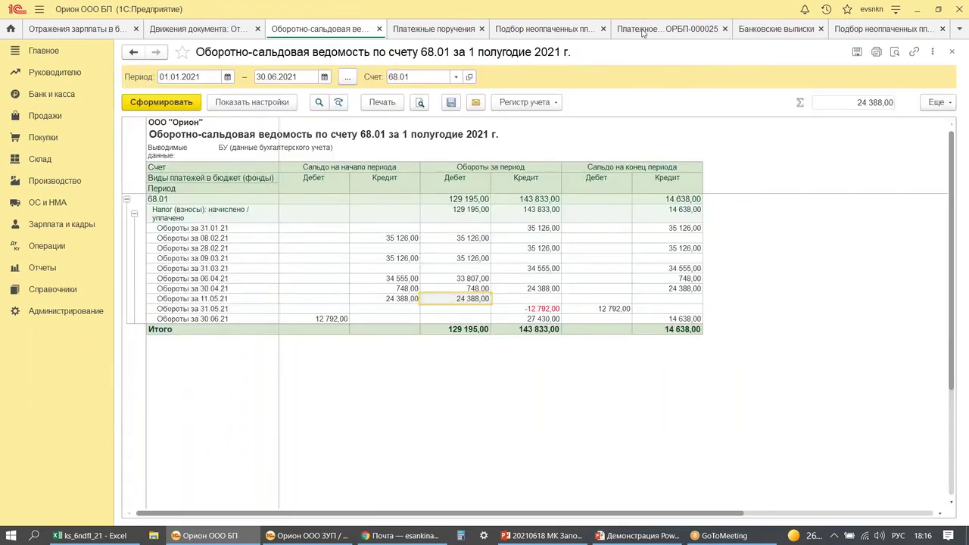
- Review existing payment orders and select the April NDFL payment ОРБП-000026
left_click(642, 31)
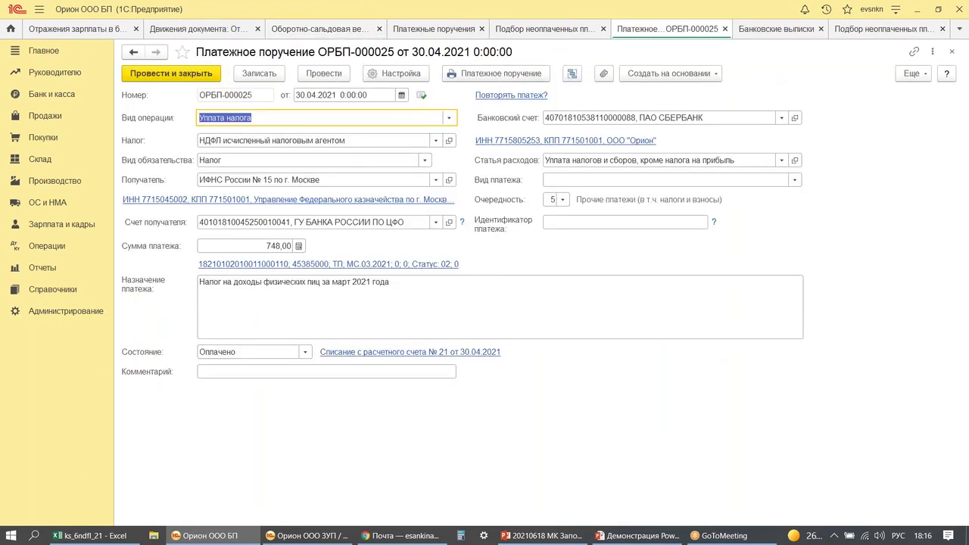
key("Escape")
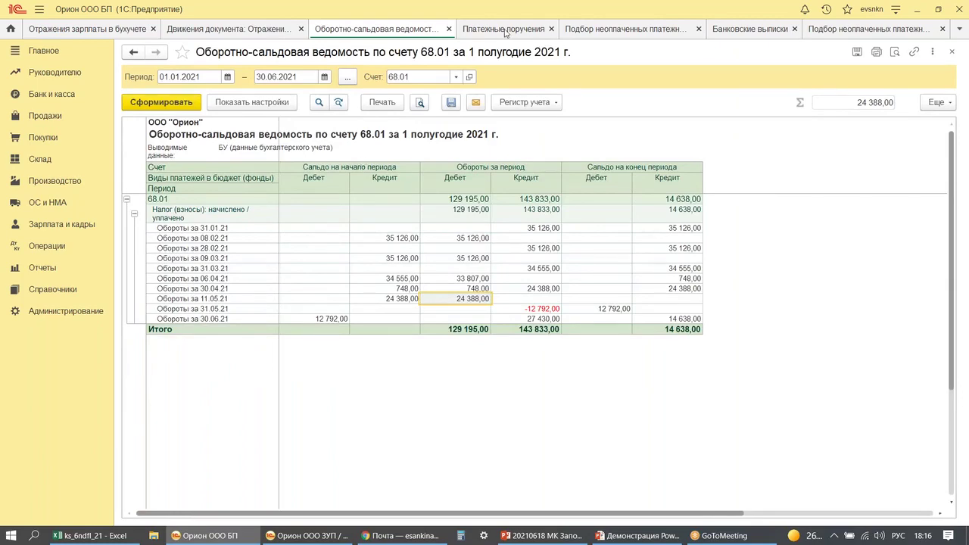
left_click(504, 29)
left_click(302, 113)
left_click(319, 134)
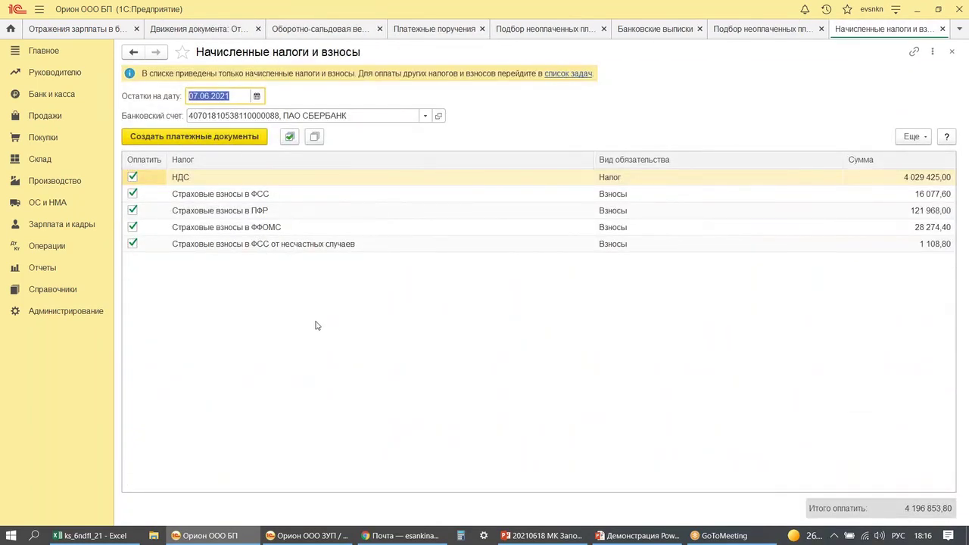
key("Escape")
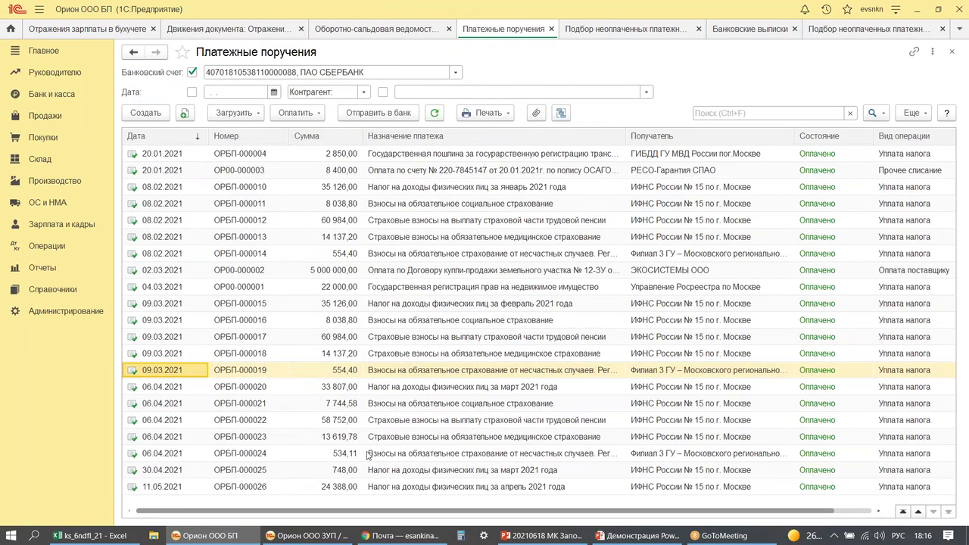
left_click(440, 486)
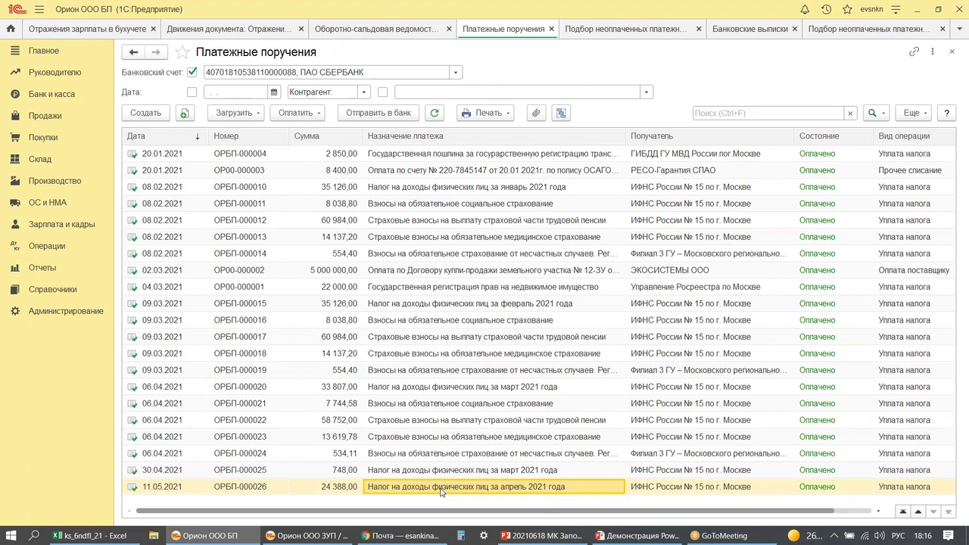
- Copy it into a new order for 16 952,00 with tax period May 2021 and post it
key("F9")
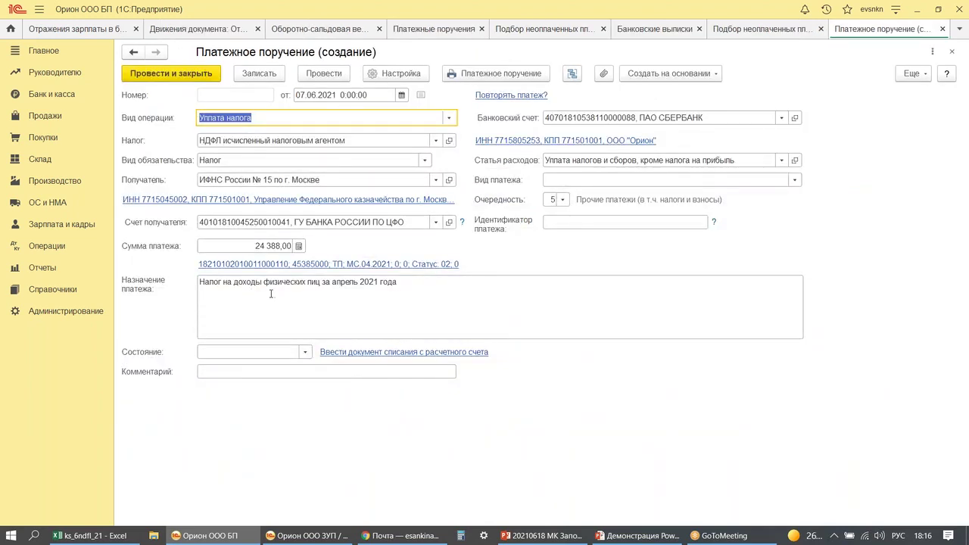
left_click(258, 245)
type("16952")
left_click(263, 304)
left_click(354, 264)
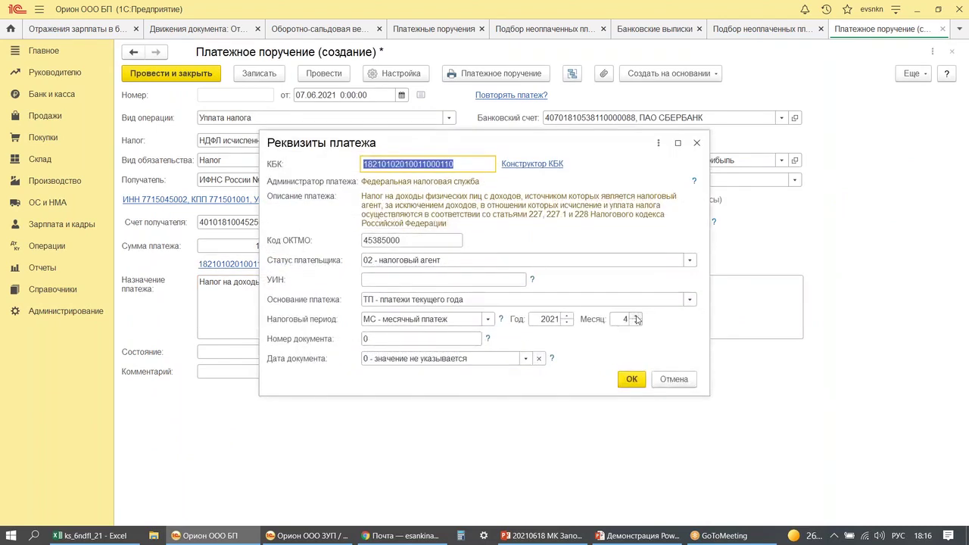
left_click(636, 317)
left_click(631, 378)
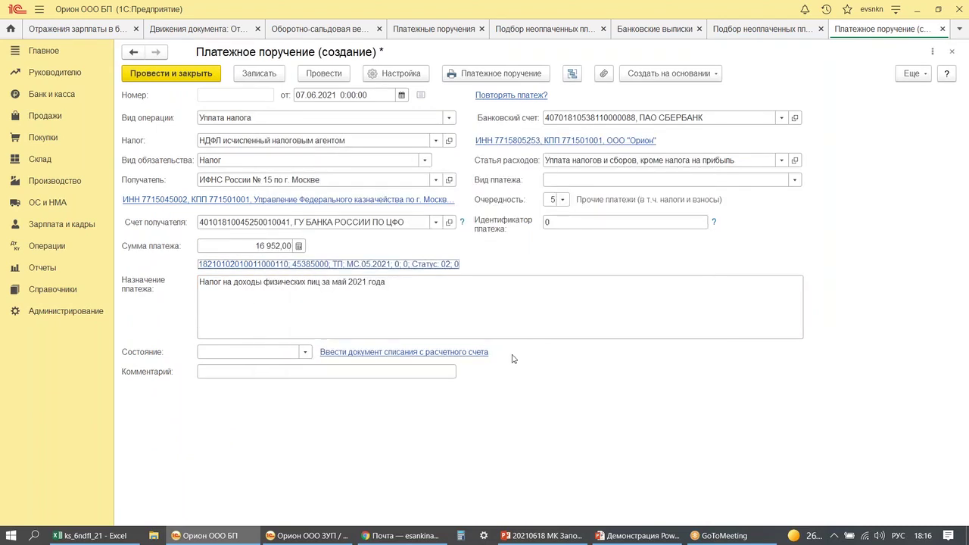
left_click(170, 75)
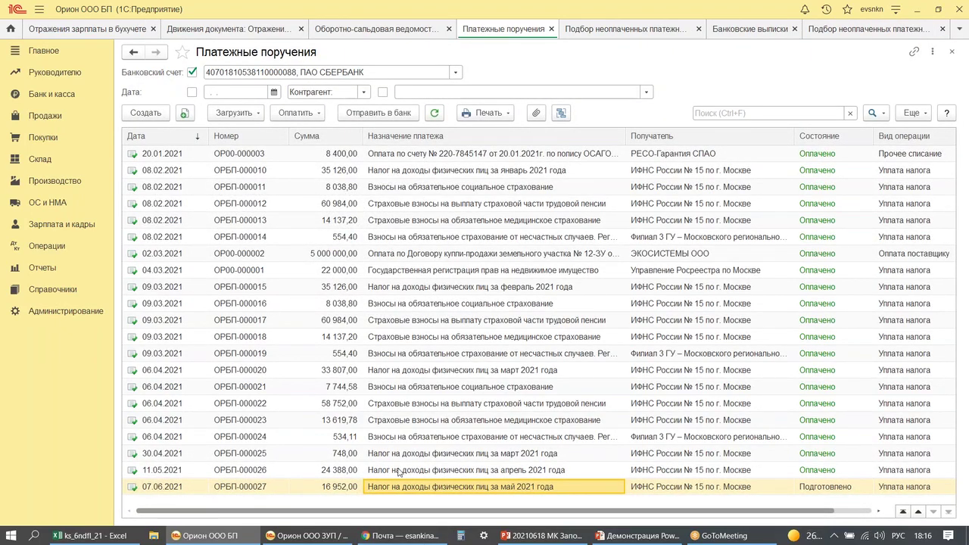
- Post a bank write-off for the 07.06.2021 payment and check the 27 430,00 credit for 30.06.21 on 68.01
right_click(428, 488)
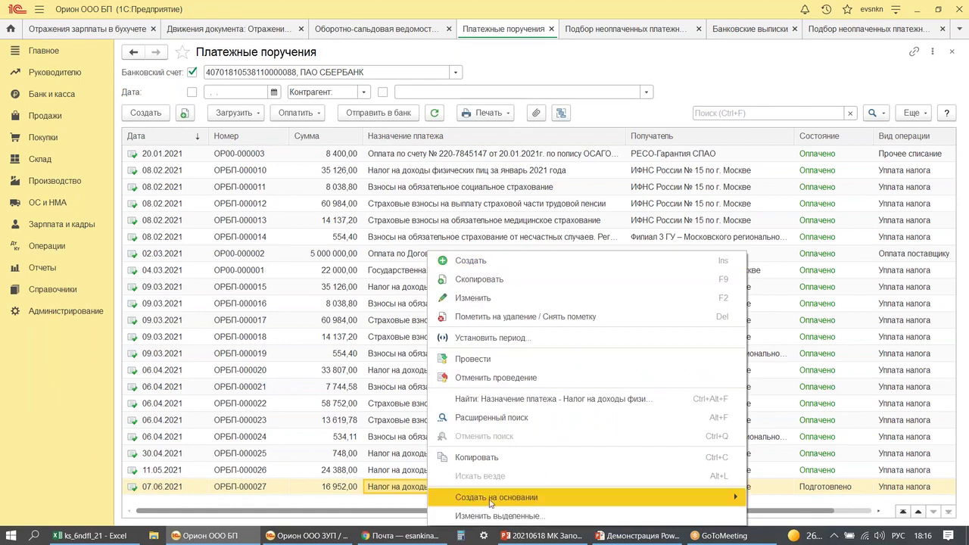
mouse_move(490, 499)
left_click(787, 499)
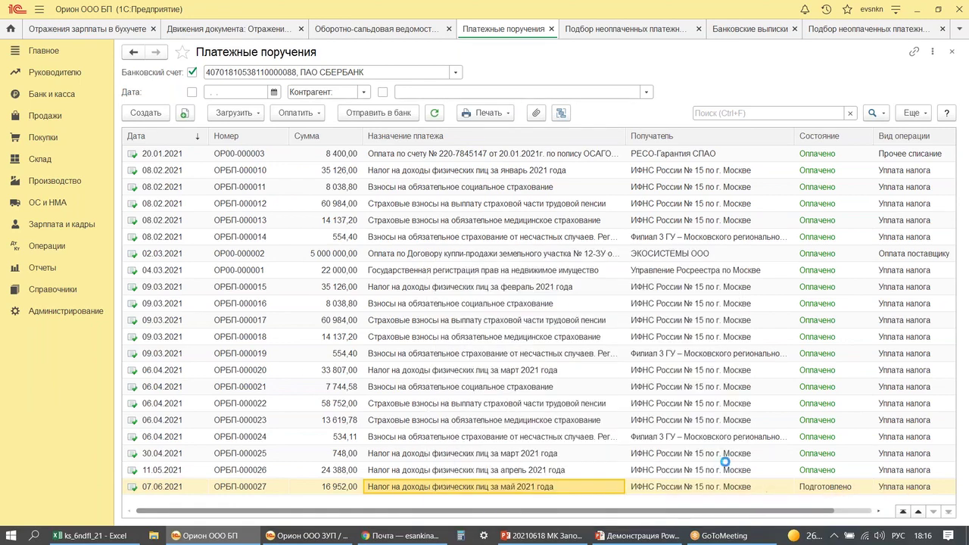
left_click(164, 76)
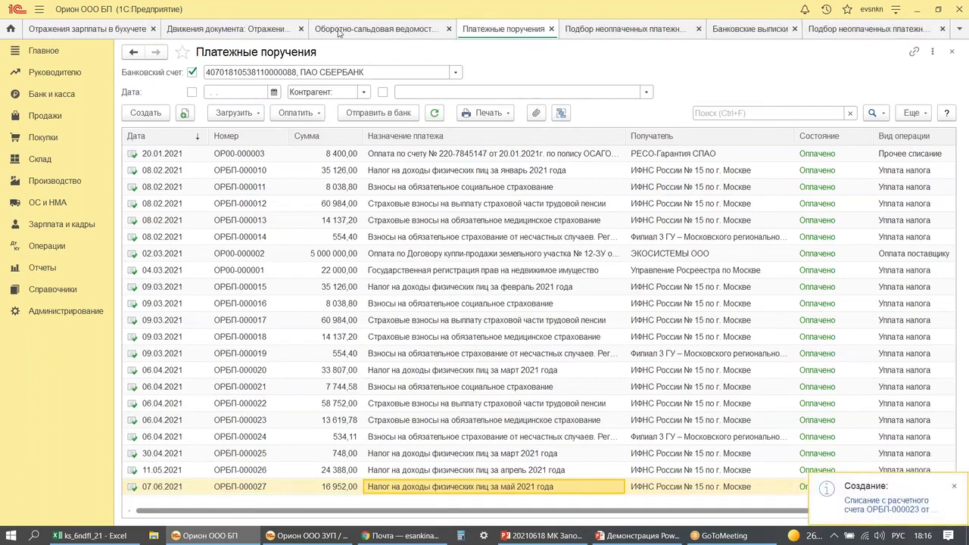
left_click(337, 31)
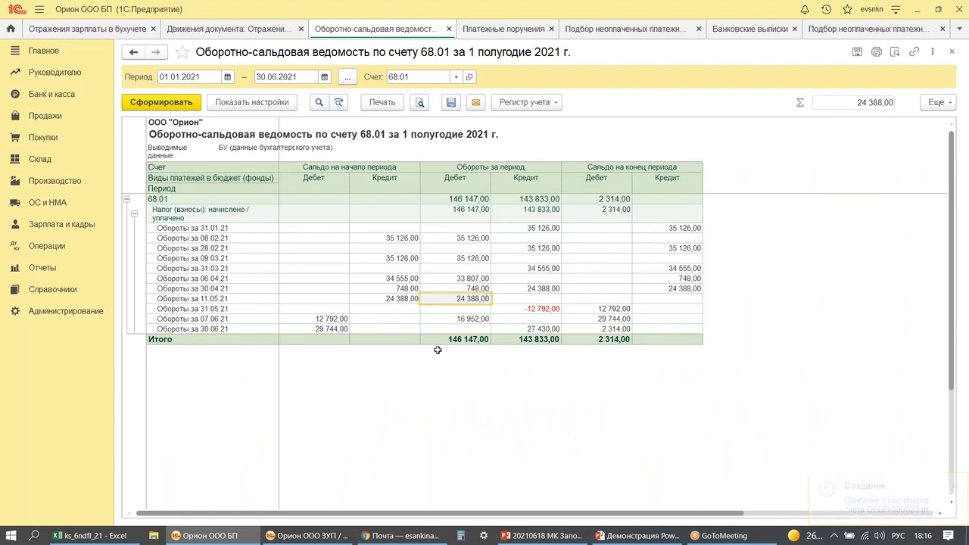
left_click(530, 329)
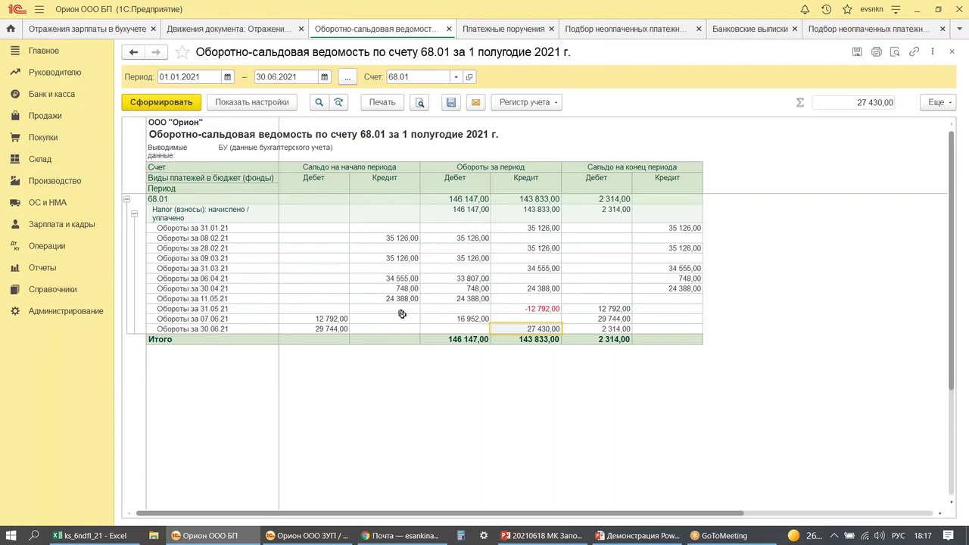
left_click(294, 537)
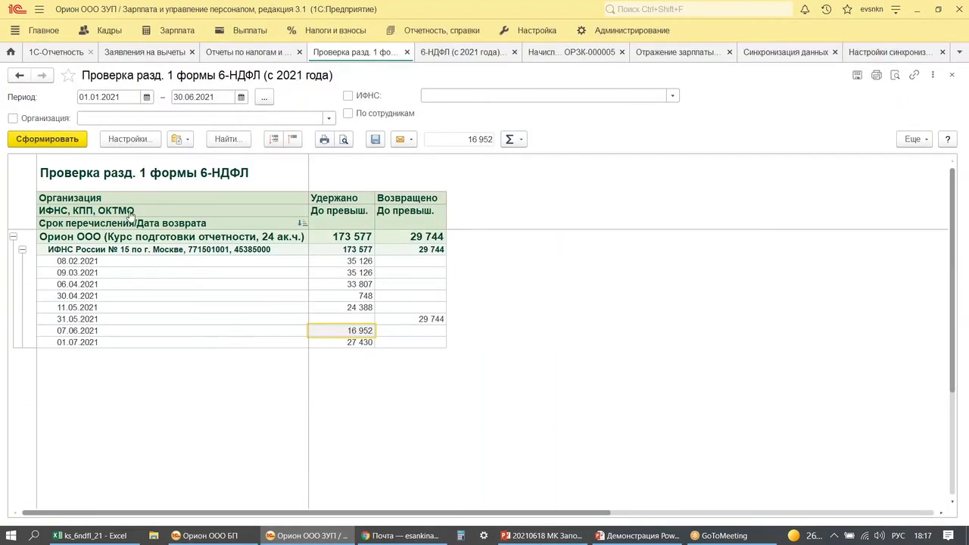
- Go to the regulated reports list and open the 6-НДФЛ (с 2021 года) half-year report
left_click(45, 53)
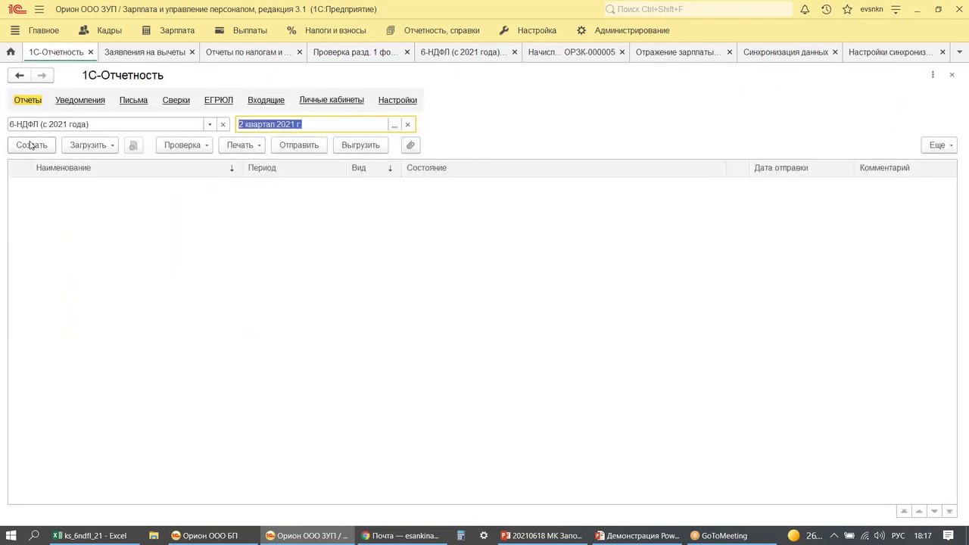
left_click(445, 53)
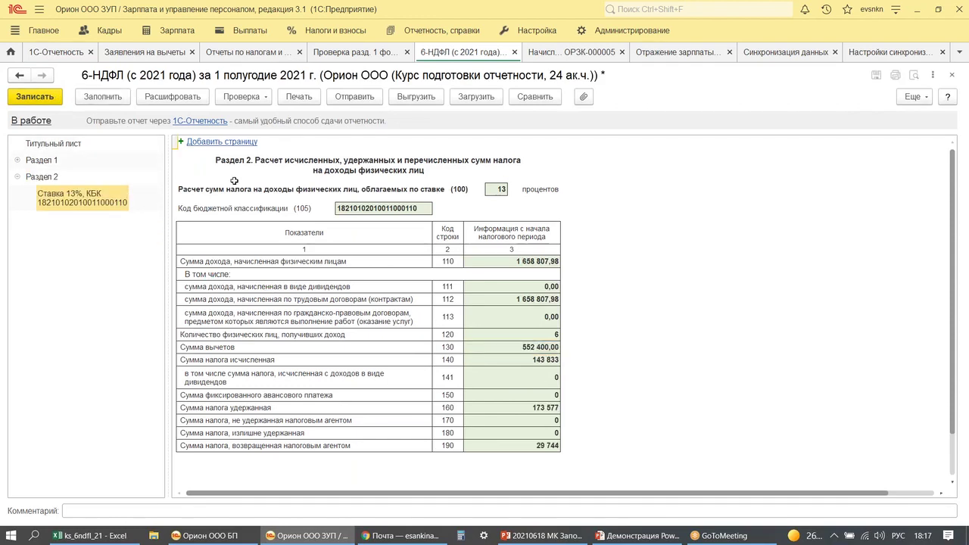
- Show Section 1 and underline the tax agent obligations heading and the 27 430 due 01.07.2021
left_click(48, 161)
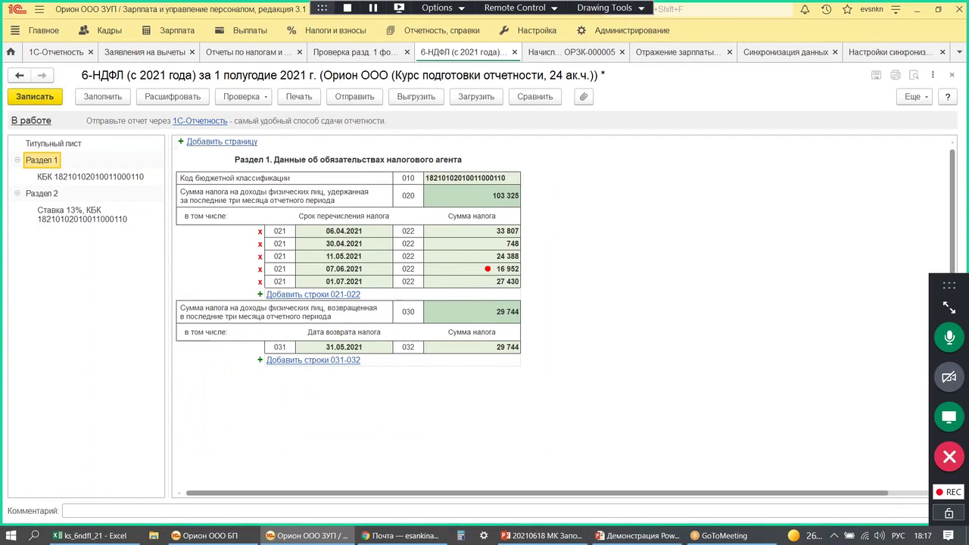
left_click_drag(316, 168, 477, 170)
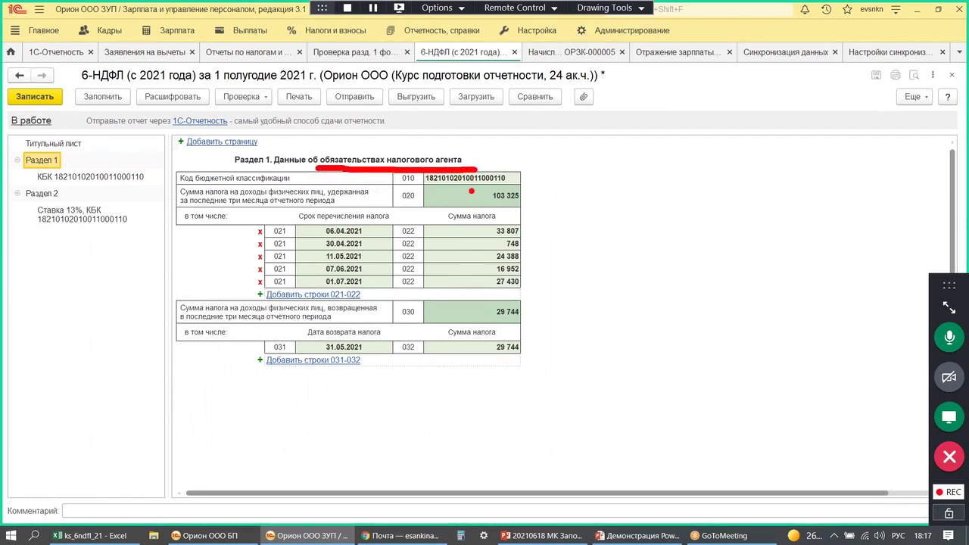
left_click_drag(494, 288, 535, 291)
- Circle the 29 744 returned on 31.05.2021 with a question mark, and frame line 022's tax amounts
mouse_move(481, 360)
left_mouse_down()
mouse_move(519, 321)
mouse_move(472, 348)
mouse_move(488, 357)
left_mouse_up()
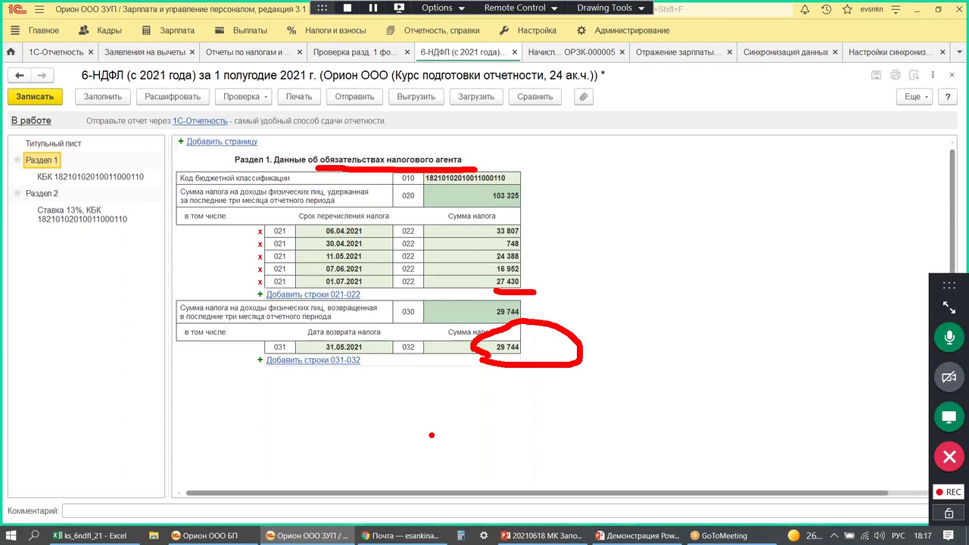
left_click_drag(591, 345, 631, 346)
mouse_move(662, 312)
left_mouse_down()
mouse_move(680, 299)
mouse_move(669, 349)
left_mouse_up()
left_click(669, 364)
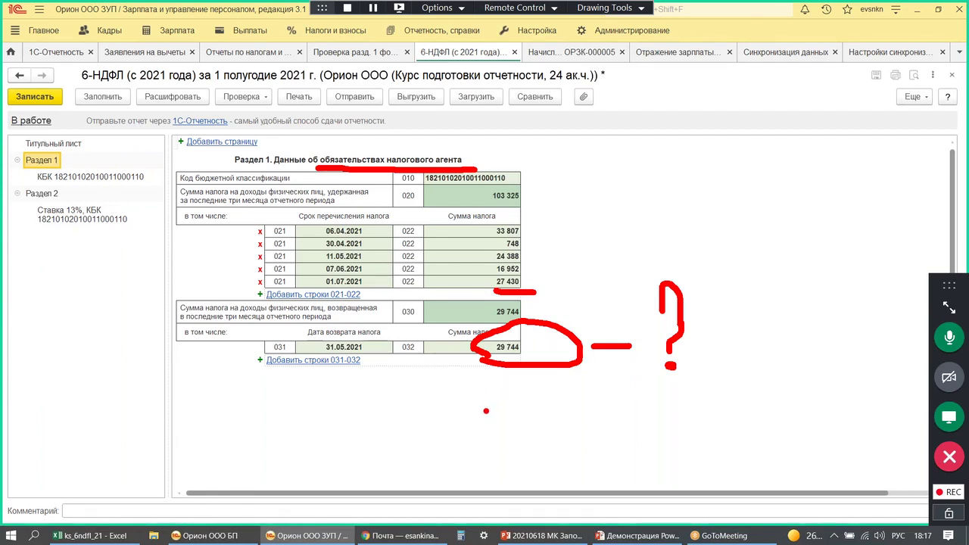
left_click_drag(478, 224, 478, 284)
mouse_move(478, 221)
left_mouse_down()
mouse_move(555, 222)
mouse_move(552, 299)
left_mouse_up()
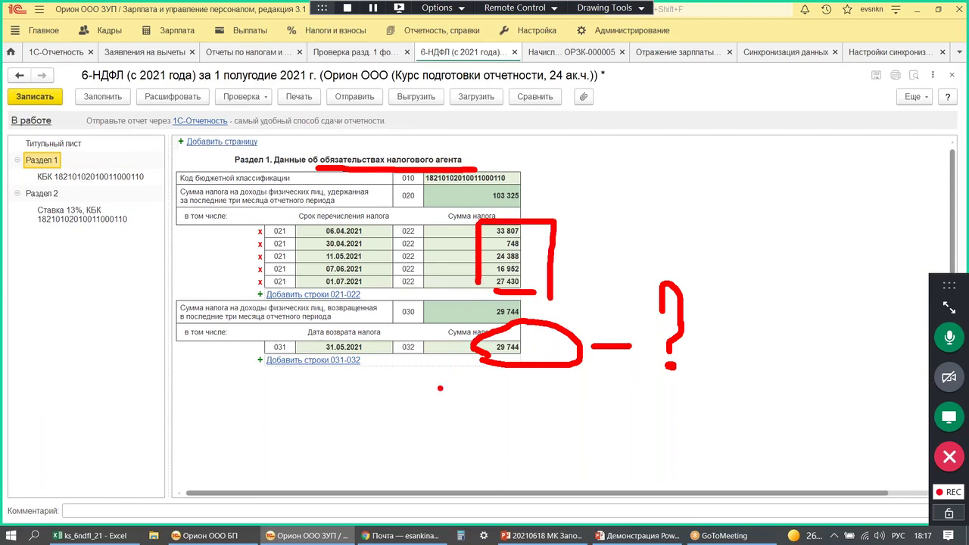